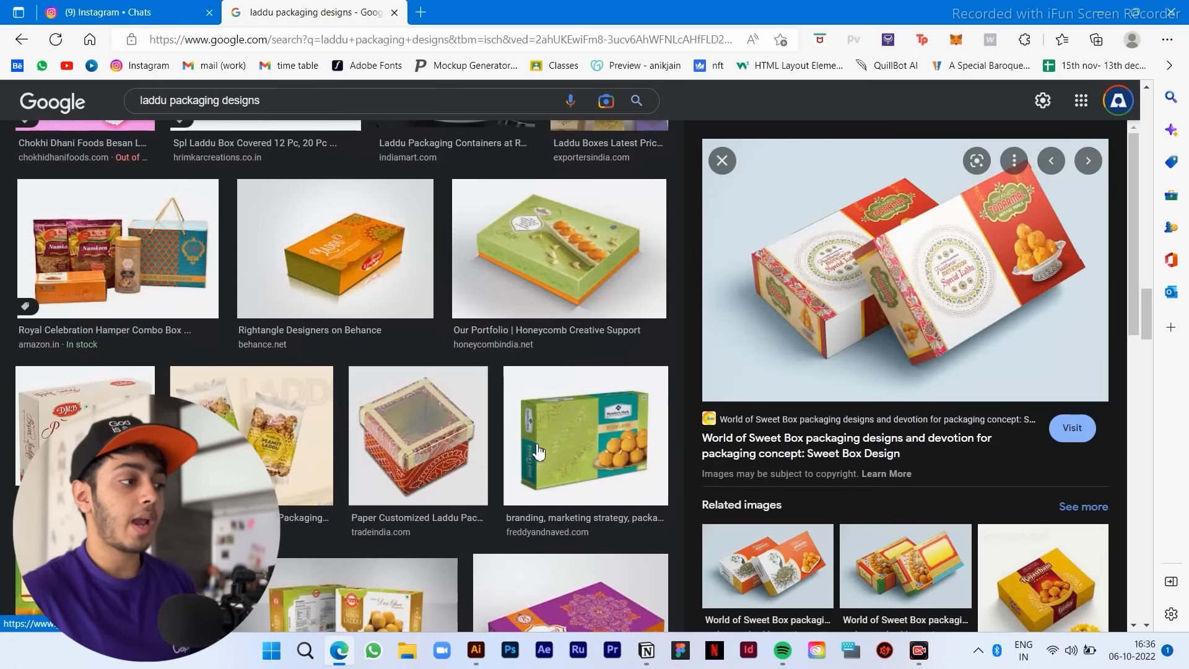
Step: Close the enlarged sweet box preview and browse more laddu packaging designs in the image results for reference
click(722, 161)
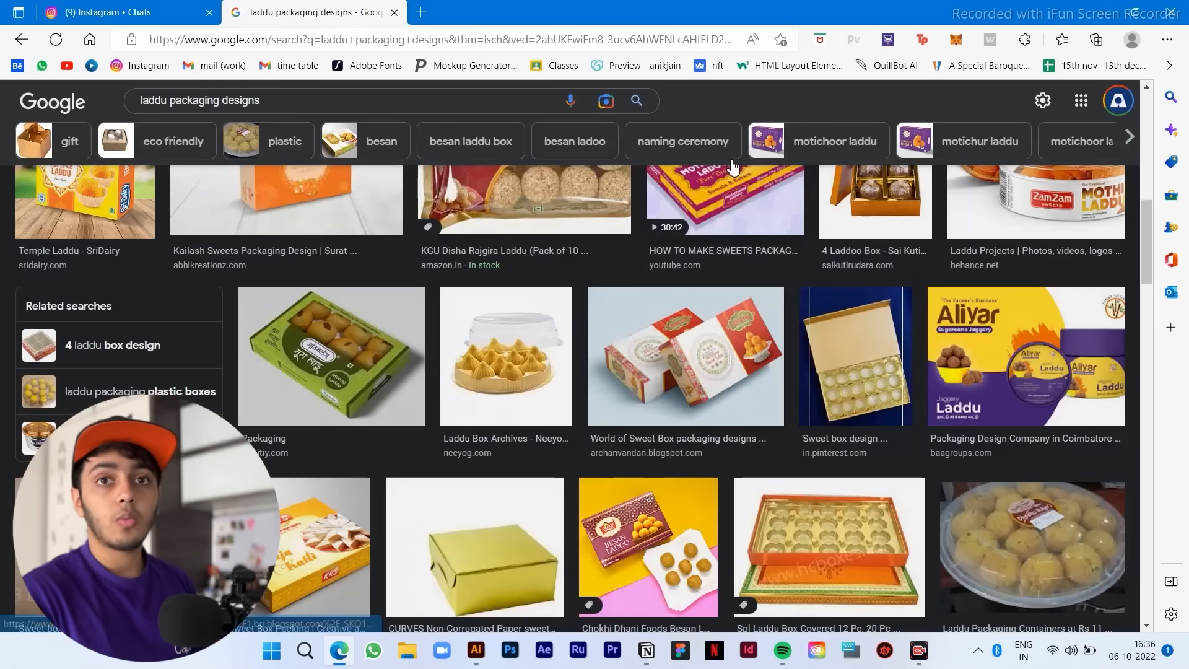
scroll(833, 429, down, 10)
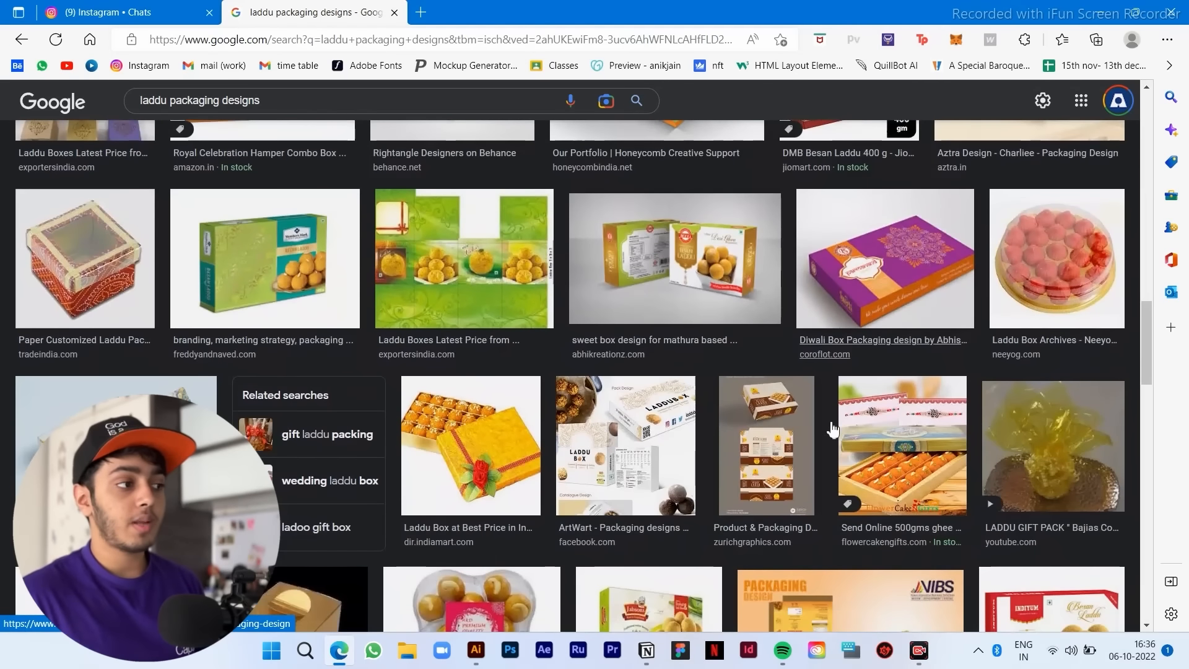
scroll(832, 428, down, 5)
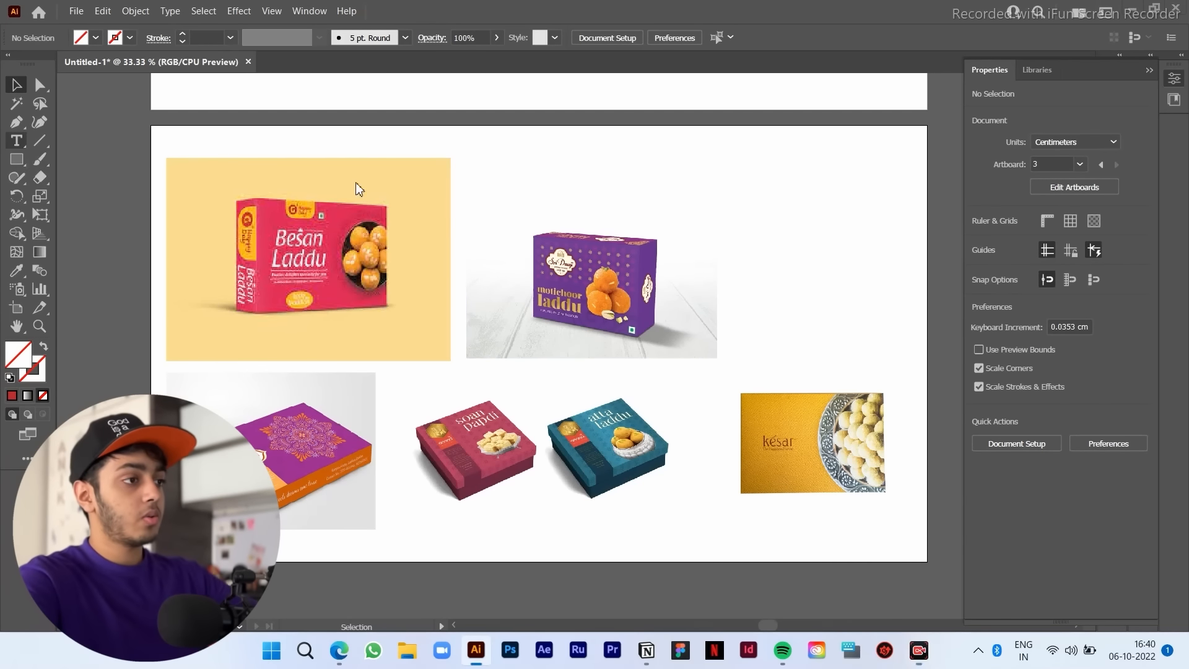
Step: Add the title text "Inspiration board" above the purple motichoor laddu box on the reference artboard
click(573, 168)
key(BackSpace)
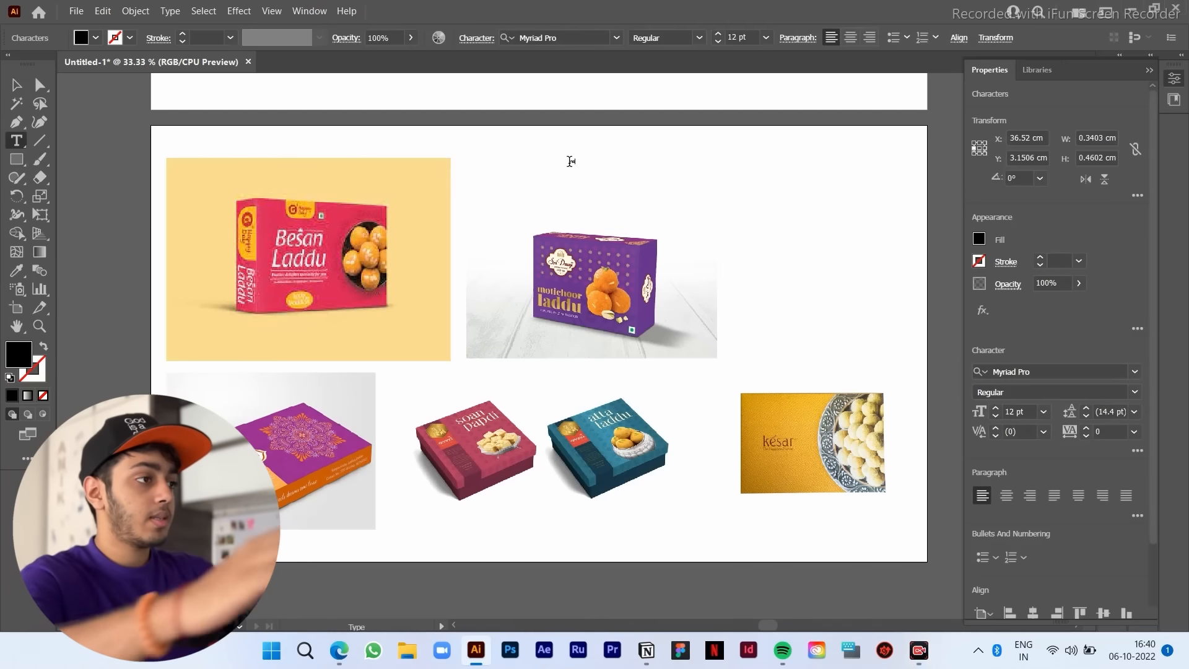
text(Inspiratio)
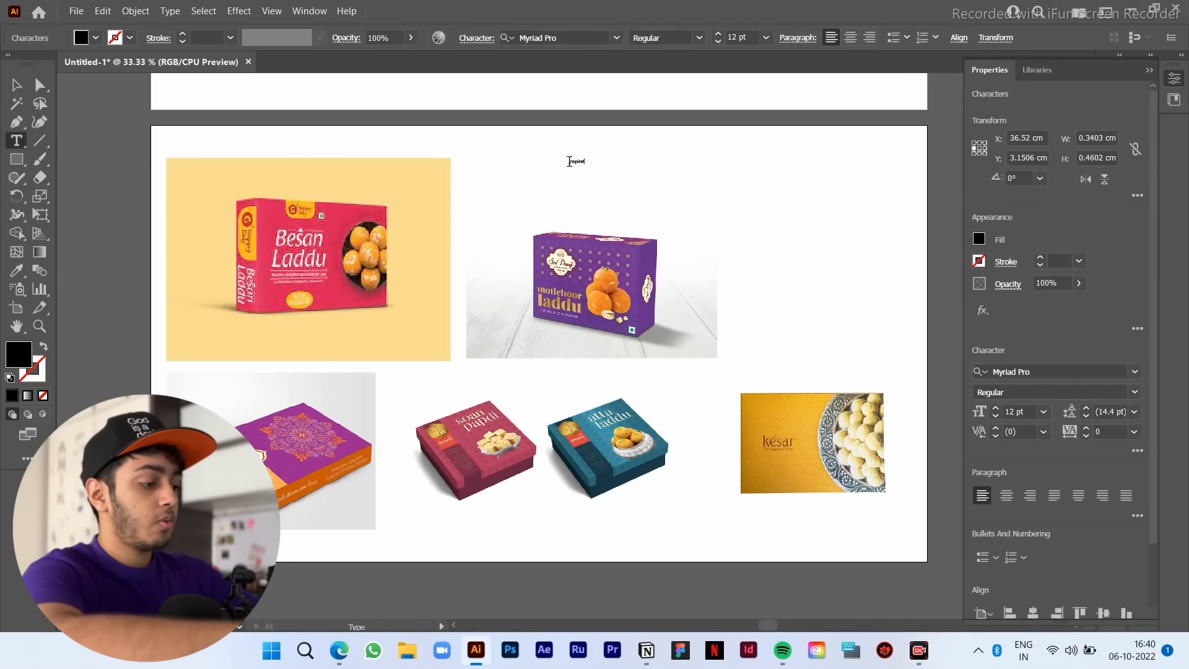
text(n board)
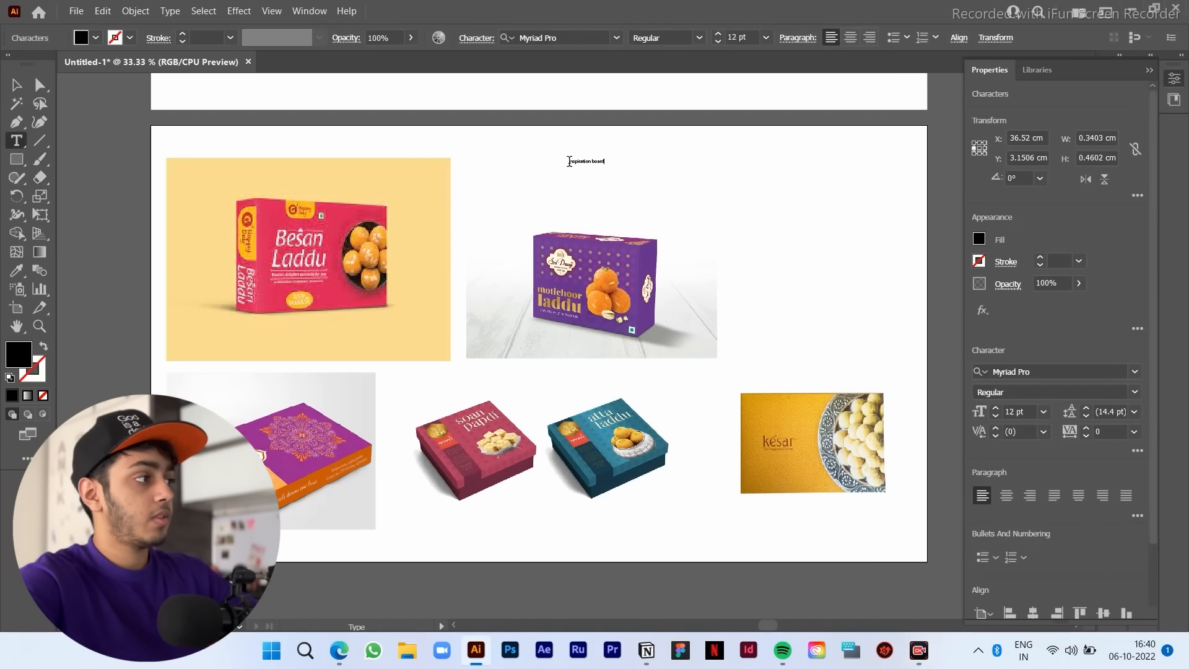
click(17, 85)
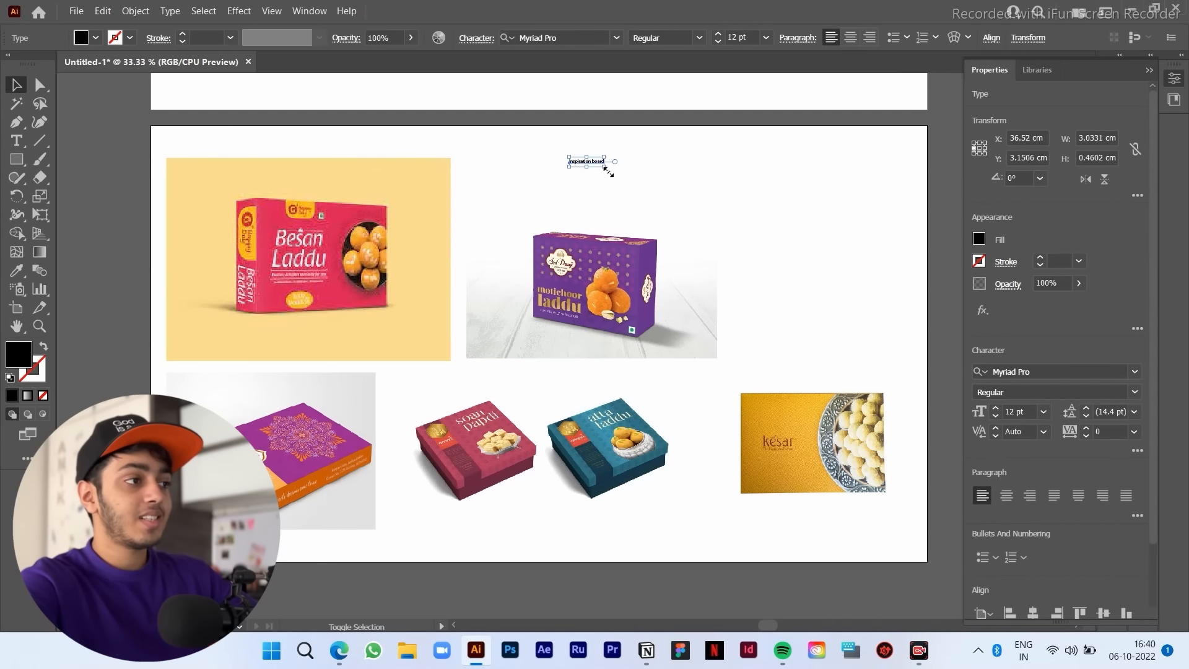
Step: Enlarge the "Inspiration board" title to about 56.7 pt and move it into the space beside the Besan Laddu image
drag(606, 167, 648, 166)
click(794, 190)
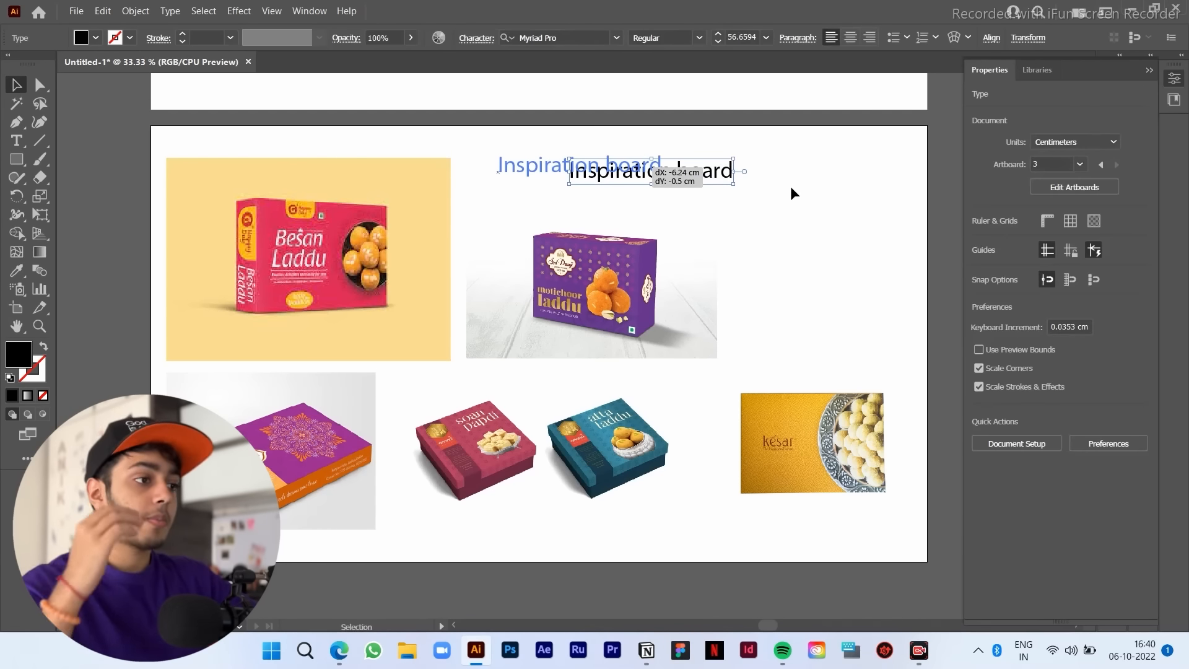
click(791, 188)
Step: Examine the yellow késar box reference, looking at its patterned background, centred branding and cropped plate of laddus
drag(787, 206, 776, 252)
scroll(756, 252, up, 1)
scroll(838, 235, down, 1)
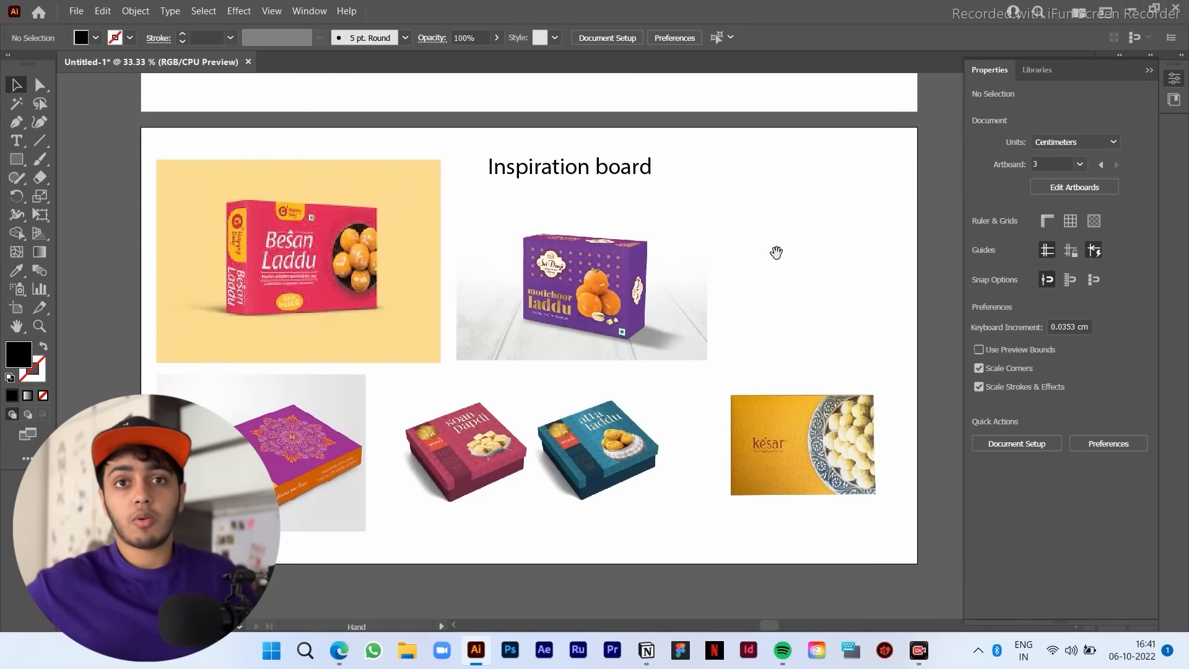
scroll(876, 496, up, 2)
drag(911, 464, 872, 452)
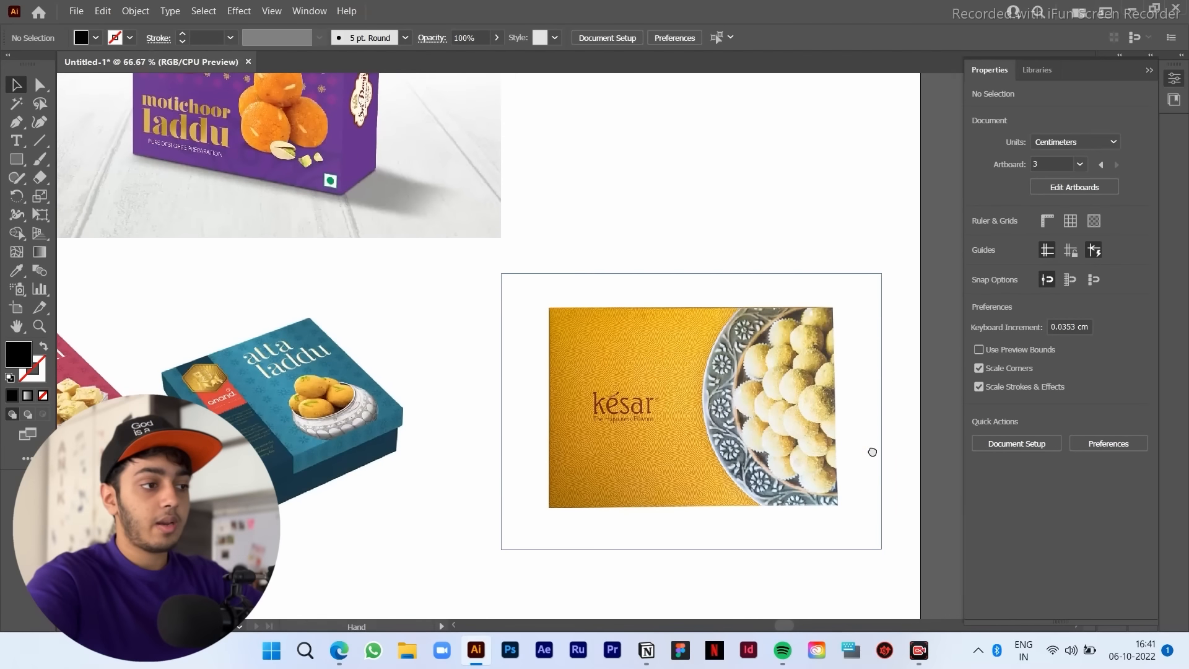
scroll(865, 372, up, 1)
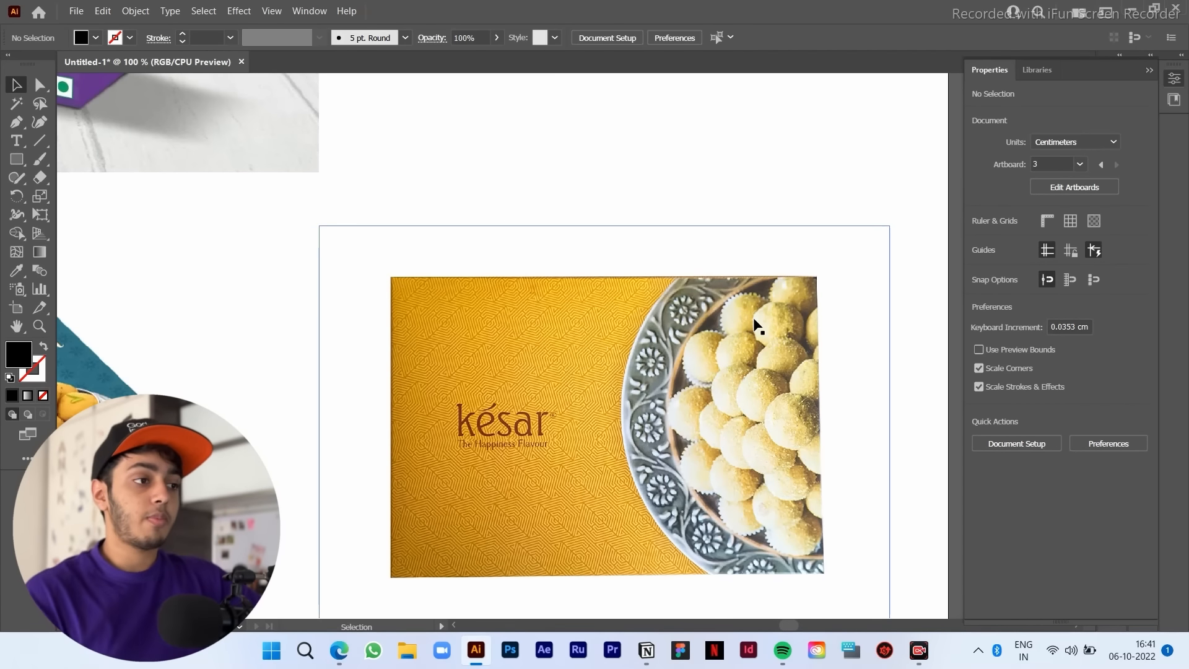
scroll(757, 325, down, 2)
scroll(879, 454, up, 1)
scroll(849, 431, up, 1)
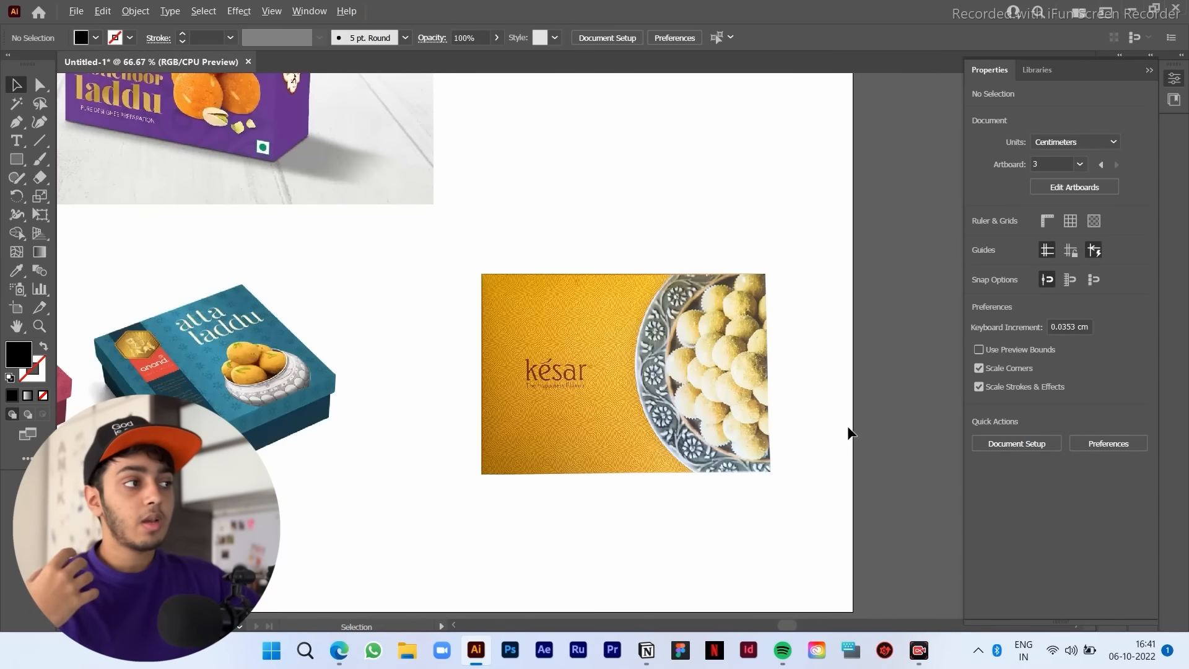
scroll(831, 414, down, 2)
scroll(796, 350, up, 1)
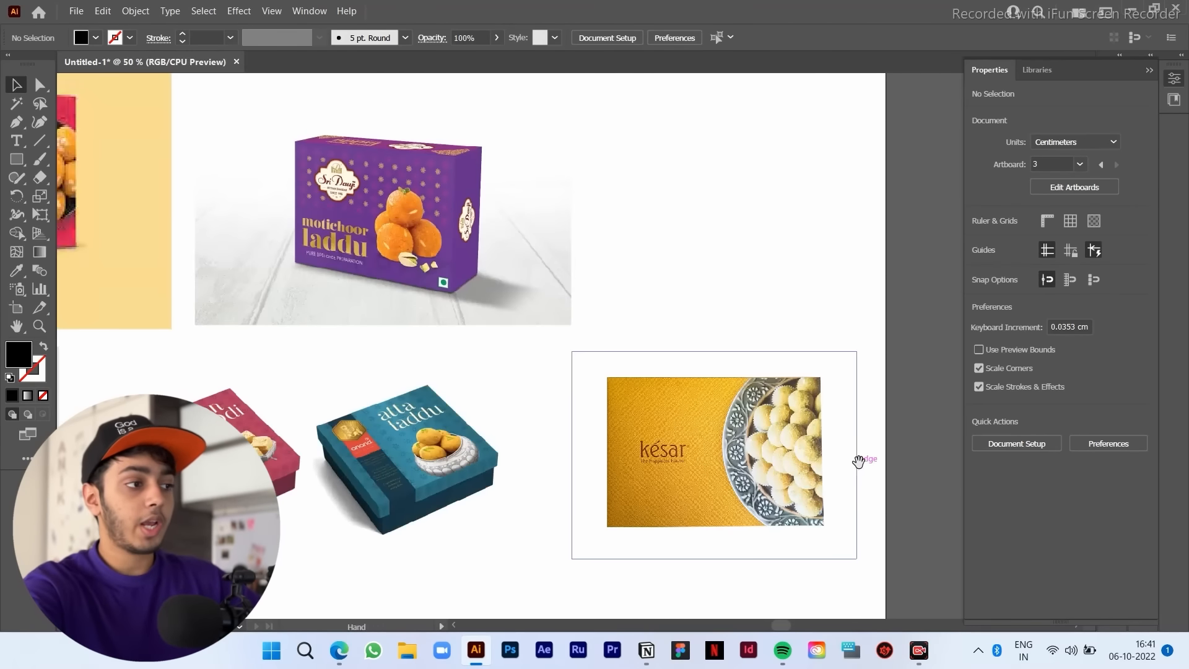
scroll(838, 452, up, 1)
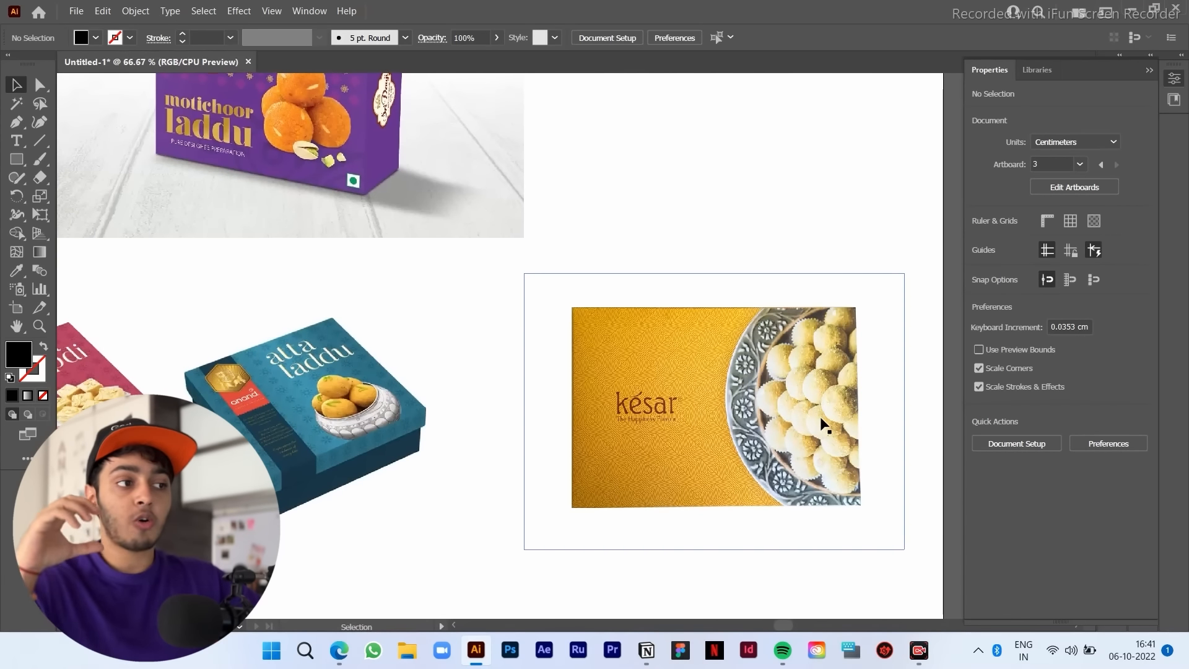
scroll(820, 418, down, 1)
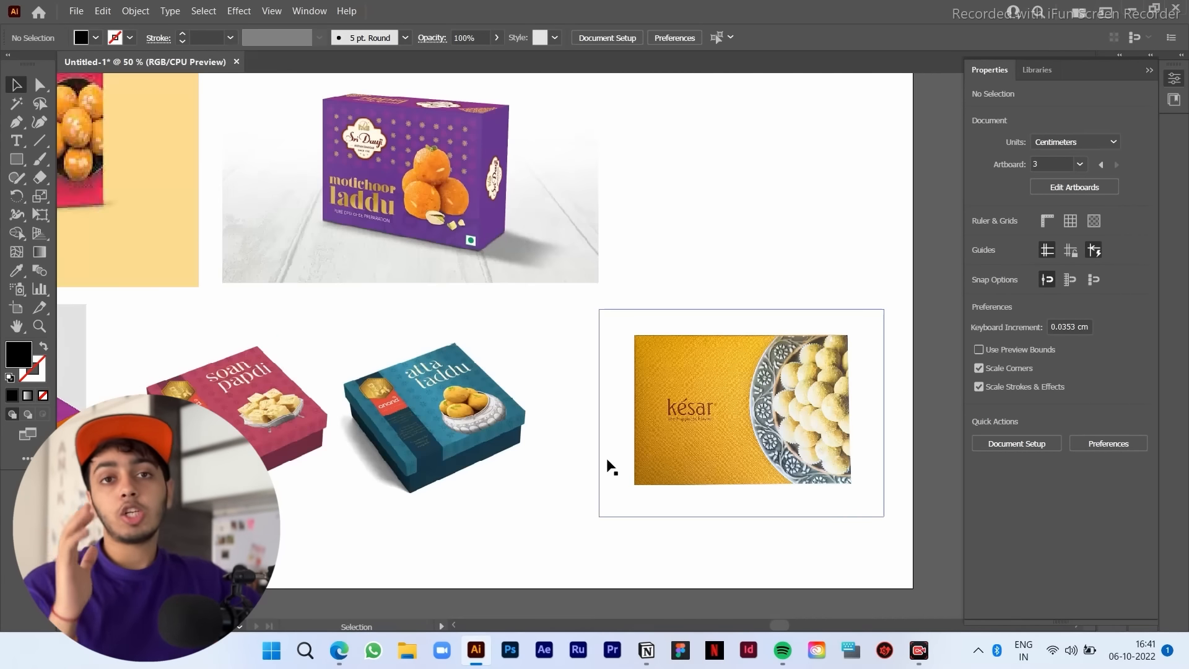
drag(509, 457, 696, 441)
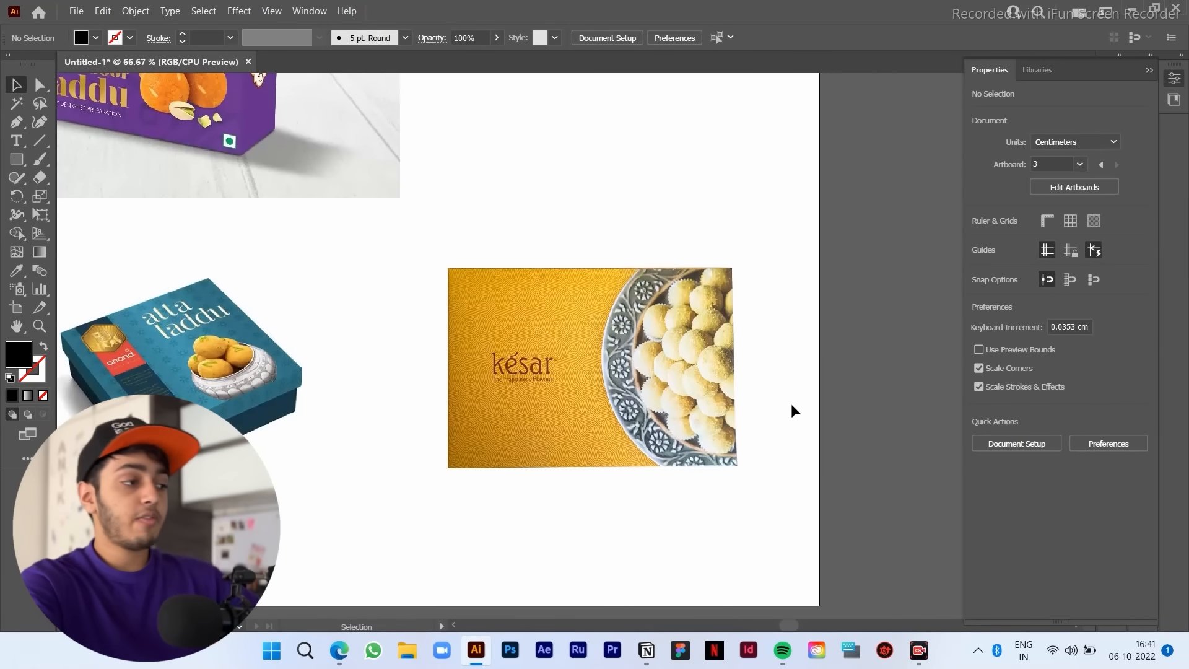
scroll(791, 404, down, 1)
drag(644, 252, 876, 416)
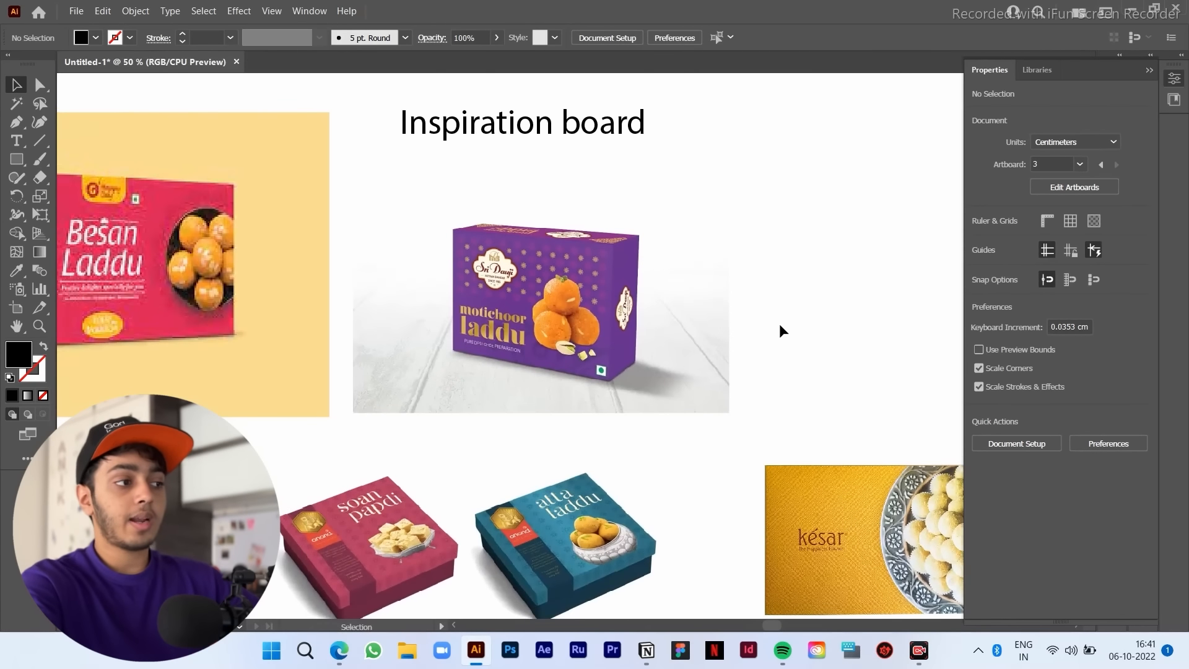
Step: Examine the purple and orange Parmanand sweet box reference, including its mandala artwork, logo band and side panels
scroll(781, 322, down, 1)
scroll(337, 504, up, 1)
drag(391, 511, 408, 463)
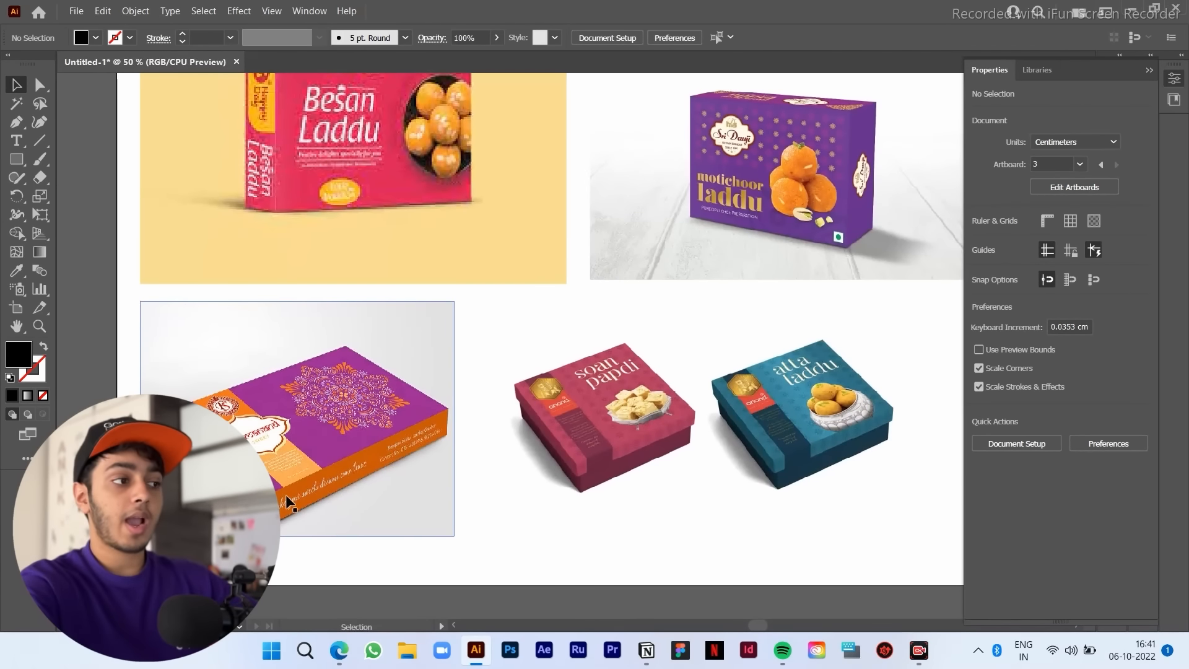
scroll(285, 494, up, 1)
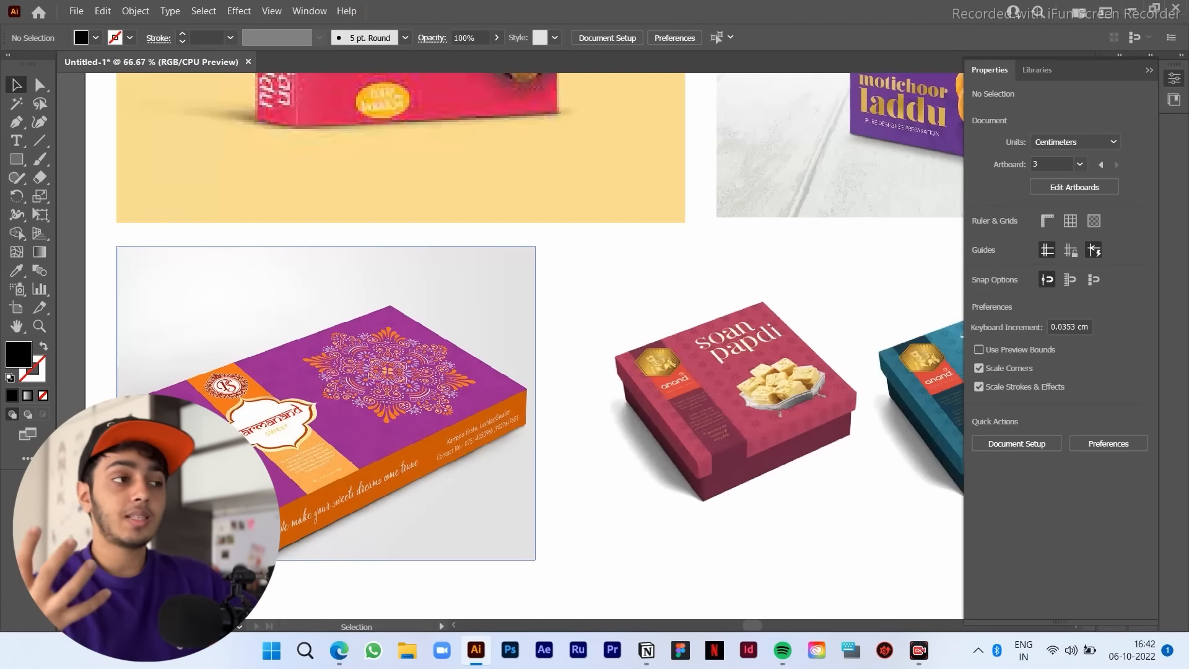
scroll(235, 458, up, 1)
scroll(236, 458, down, 1)
drag(298, 453, 421, 382)
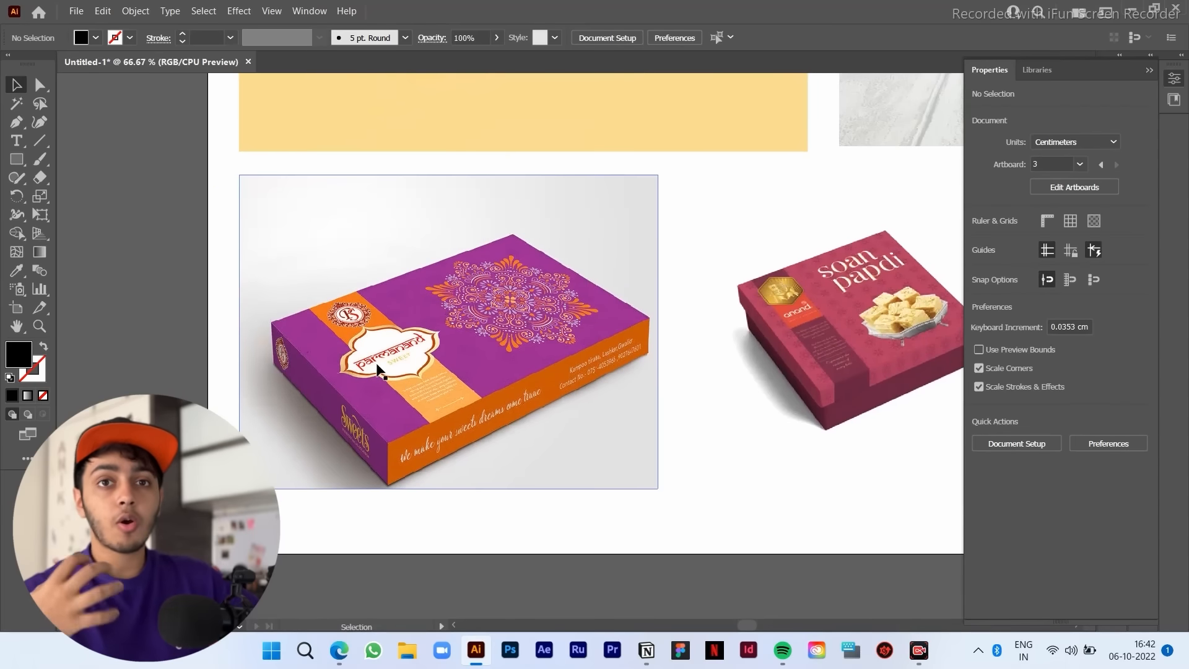
scroll(379, 370, up, 1)
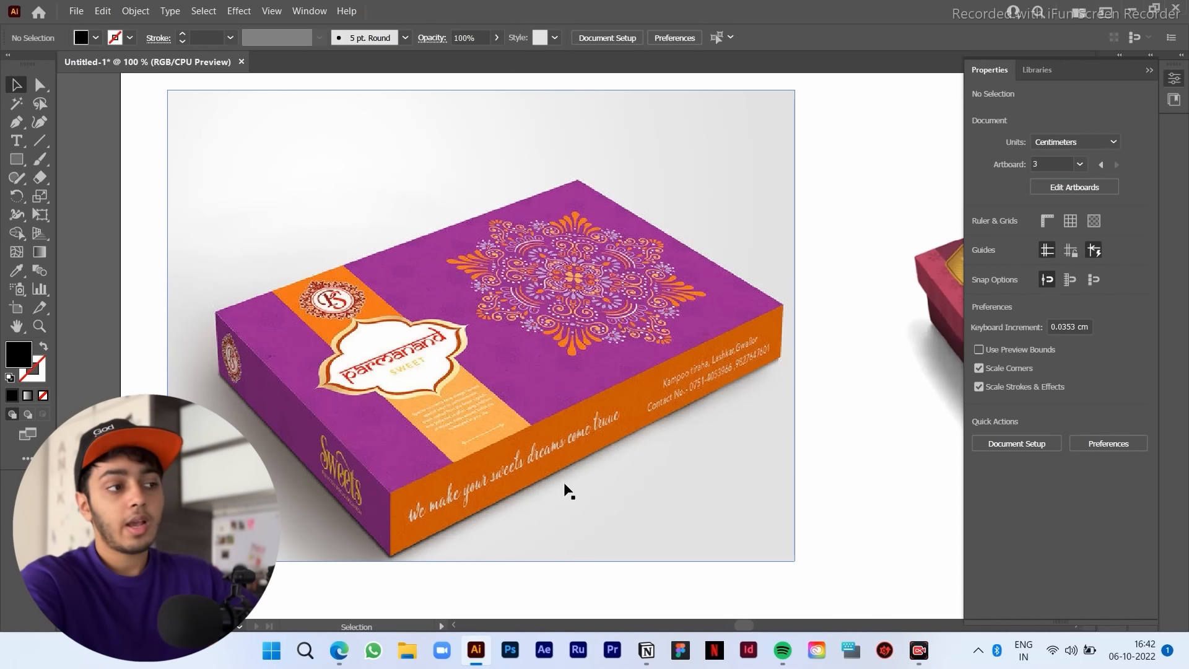
scroll(556, 464, down, 2)
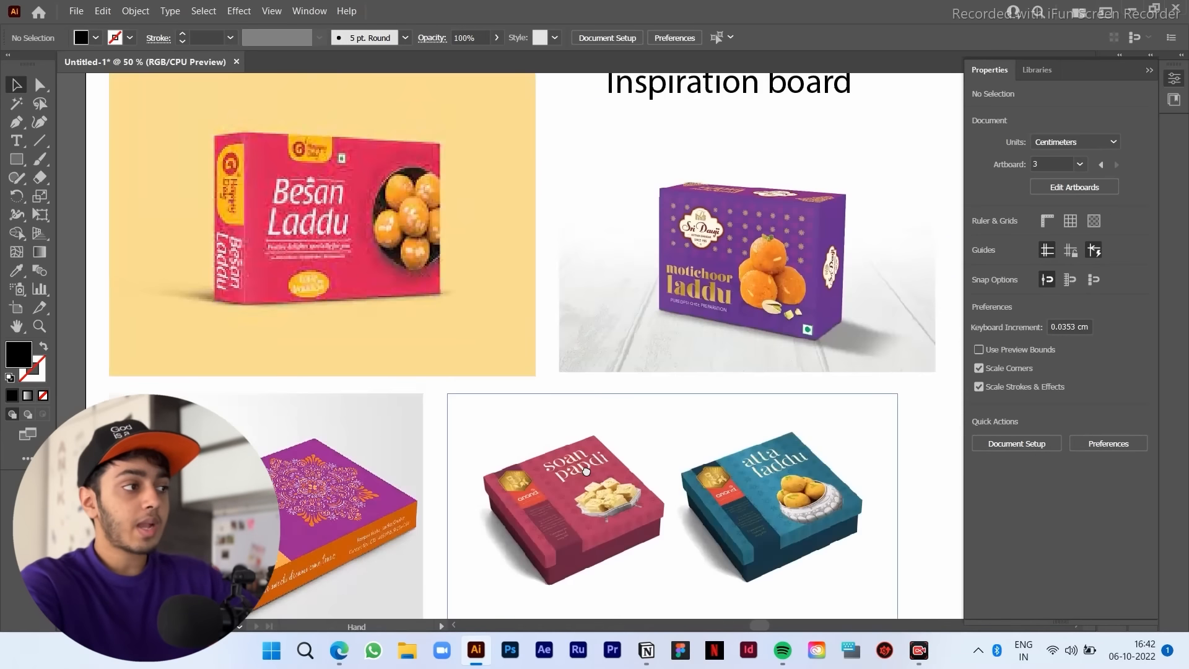
Step: Examine the pink Besan Laddu box reference, including its logo placement, side panel, title lettering and laddu photo
scroll(582, 470, up, 2)
scroll(280, 323, up, 2)
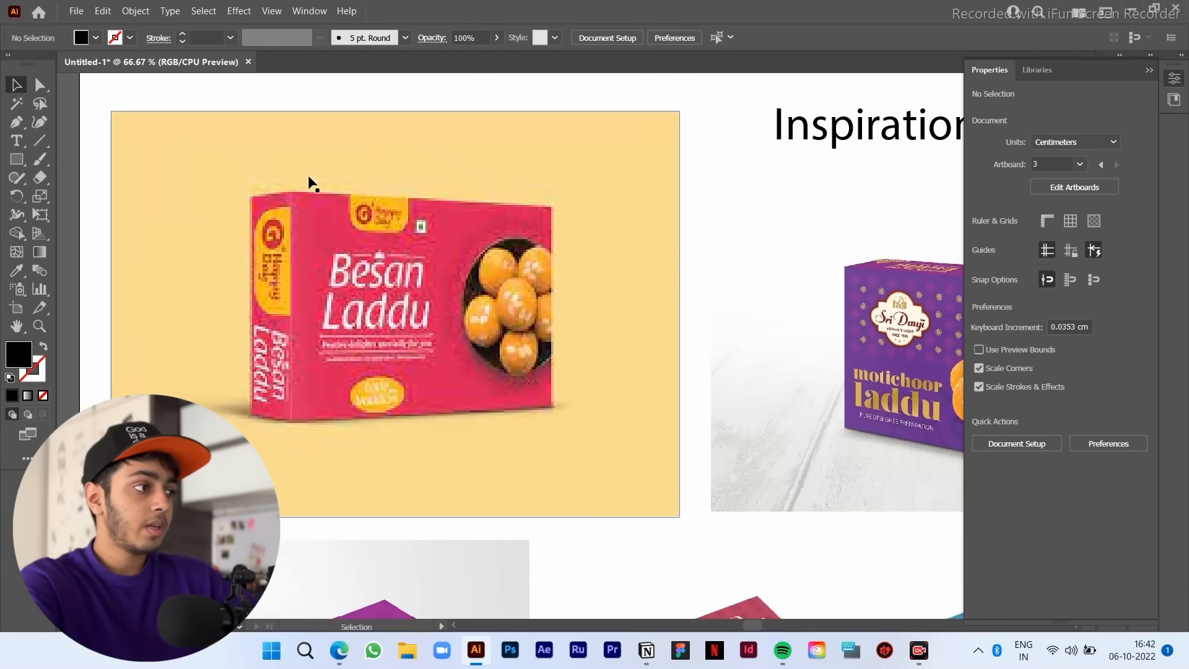
scroll(315, 283, up, 1)
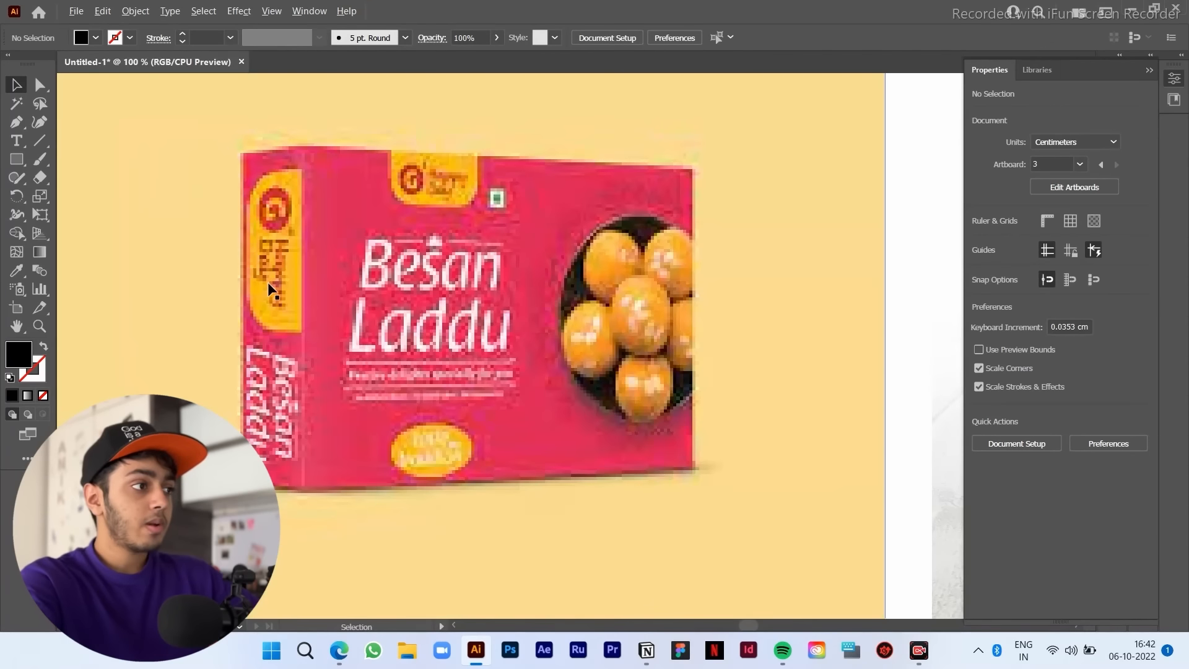
scroll(268, 281, down, 2)
scroll(395, 315, up, 1)
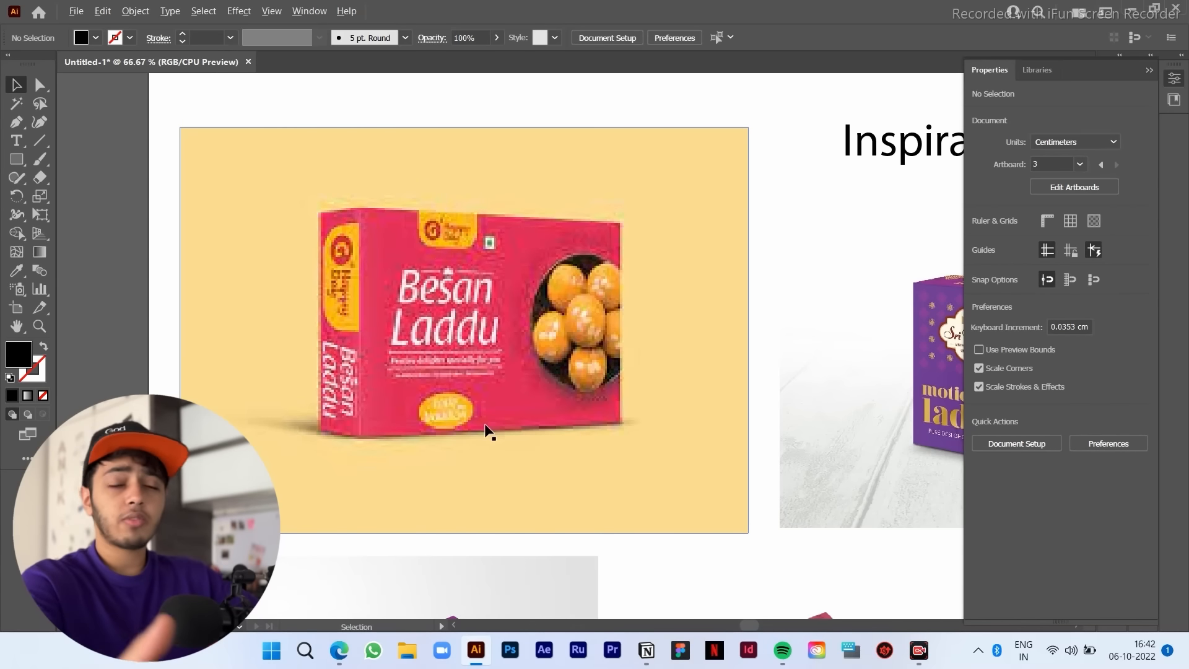
scroll(488, 429, down, 1)
Step: Examine the purple motichoor laddu box reference, including its motif pattern, gold title, logo badge and laddu image
scroll(897, 428, right, 3)
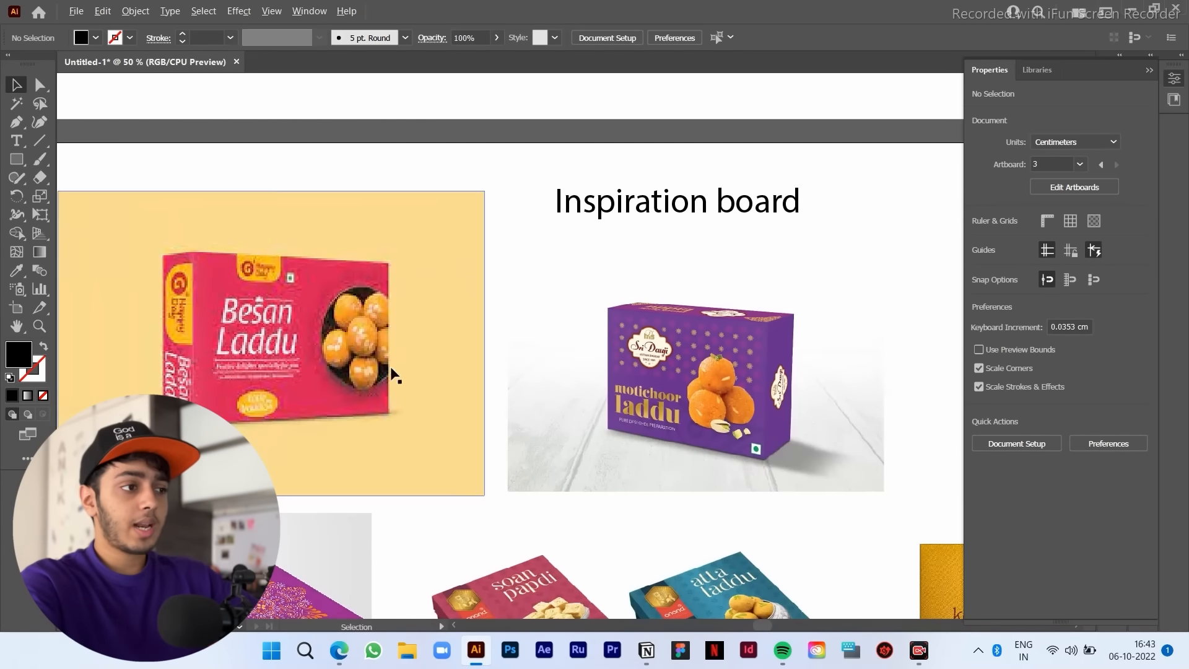
scroll(836, 432, up, 1)
scroll(838, 434, up, 1)
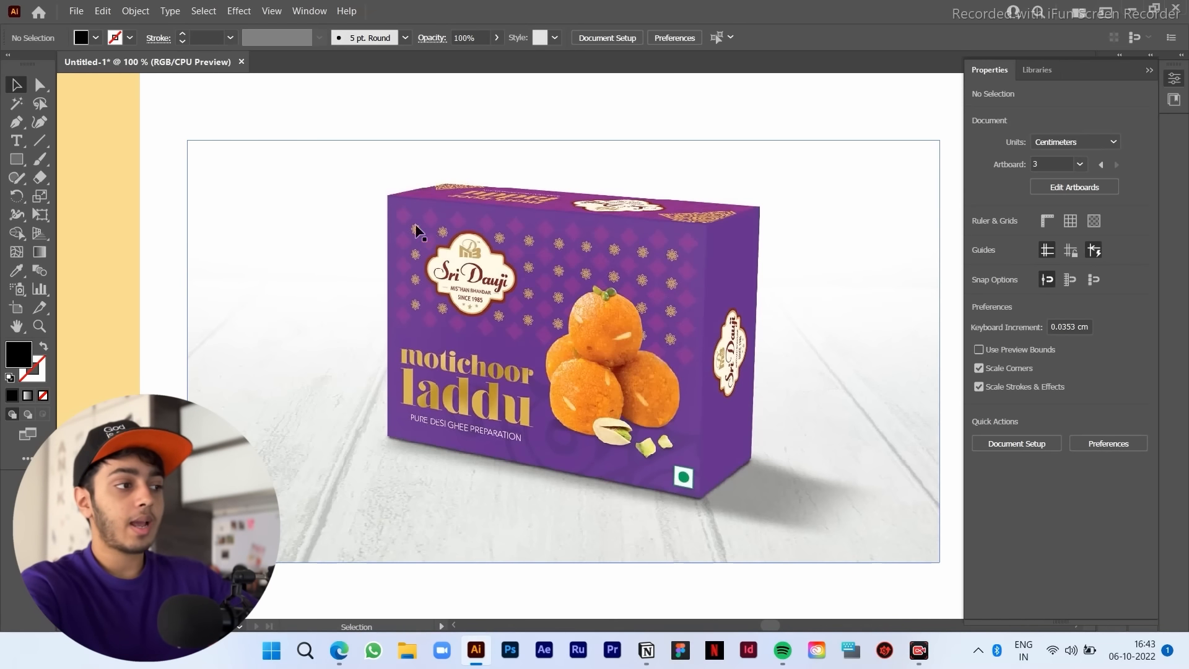
scroll(723, 232, right, 3)
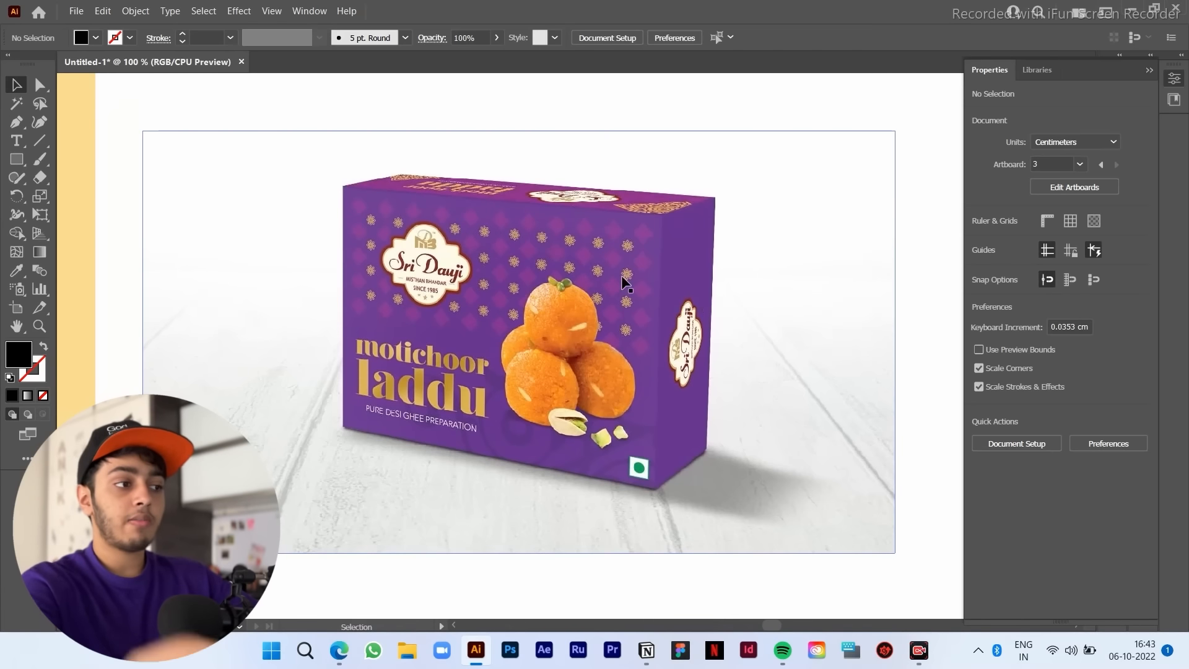
scroll(622, 275, down, 4)
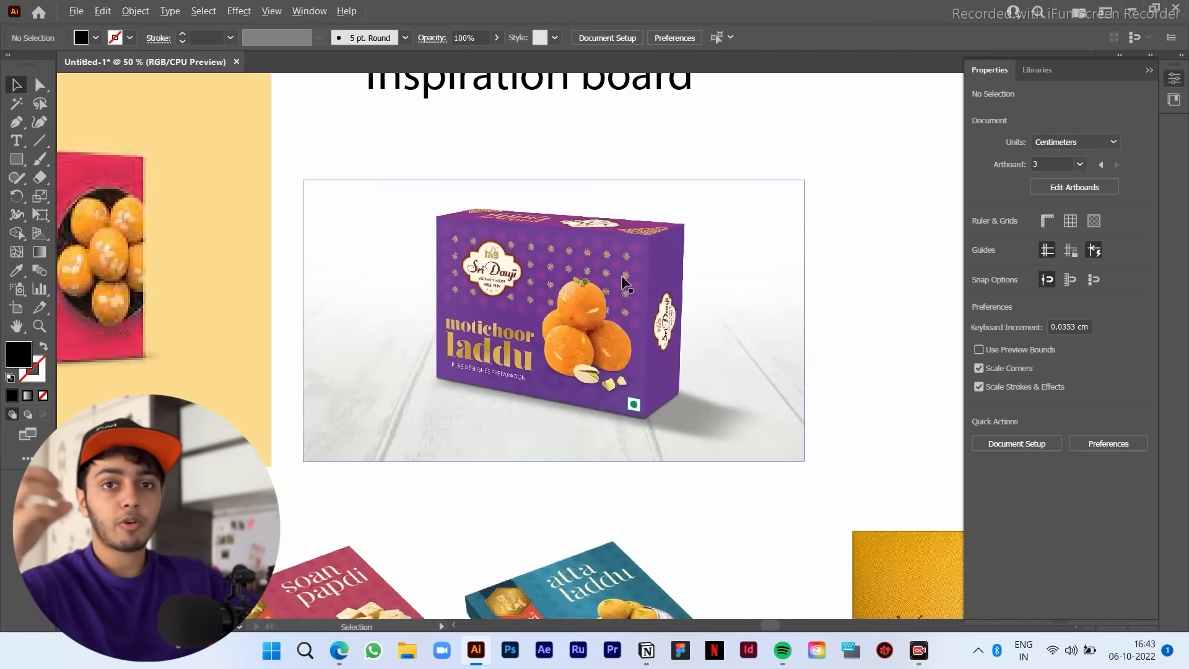
scroll(769, 322, up, 1)
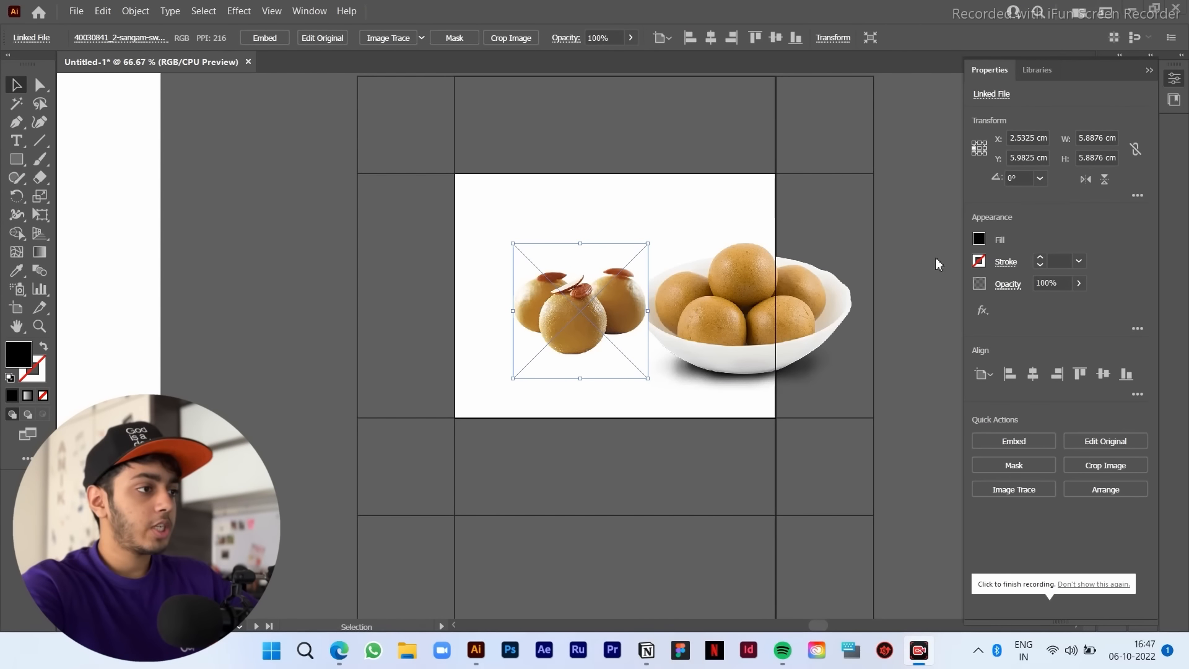
Step: Move the image of the laddu bowl about 7.96 cm horizontally, off the box's front panel to its right
scroll(557, 296, up, 1)
drag(776, 311, 502, 337)
drag(502, 337, 769, 336)
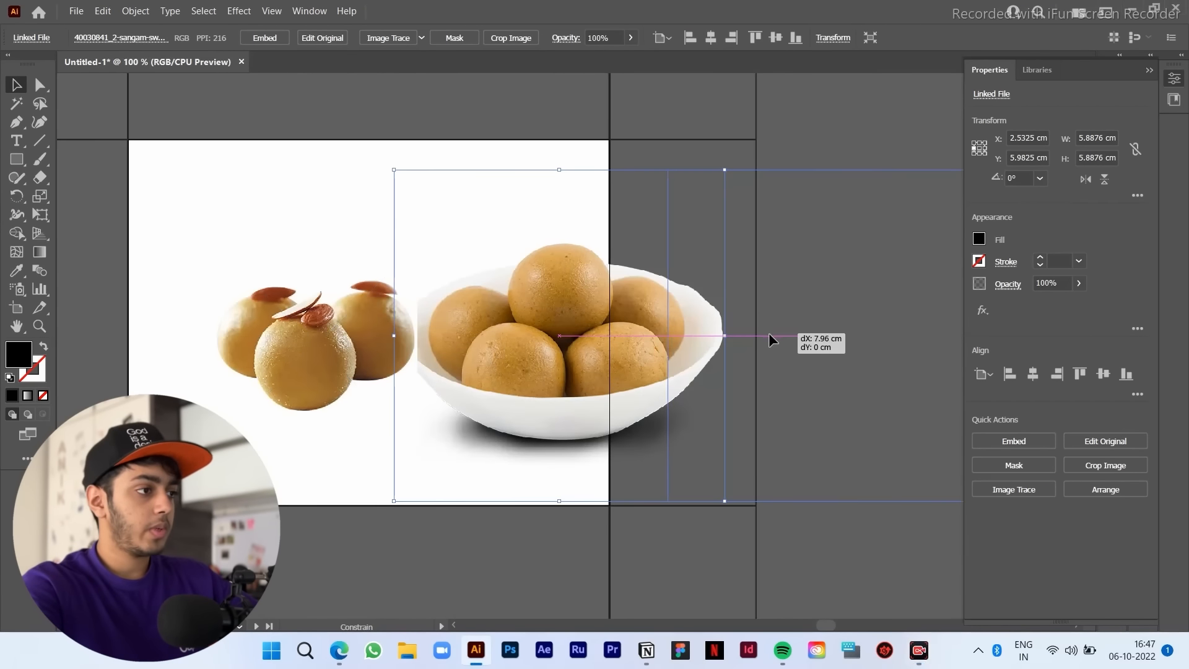
Step: Place the three-laddu image on the right half of the front panel and enlarge it to about 7.69 cm square
drag(400, 343, 554, 332)
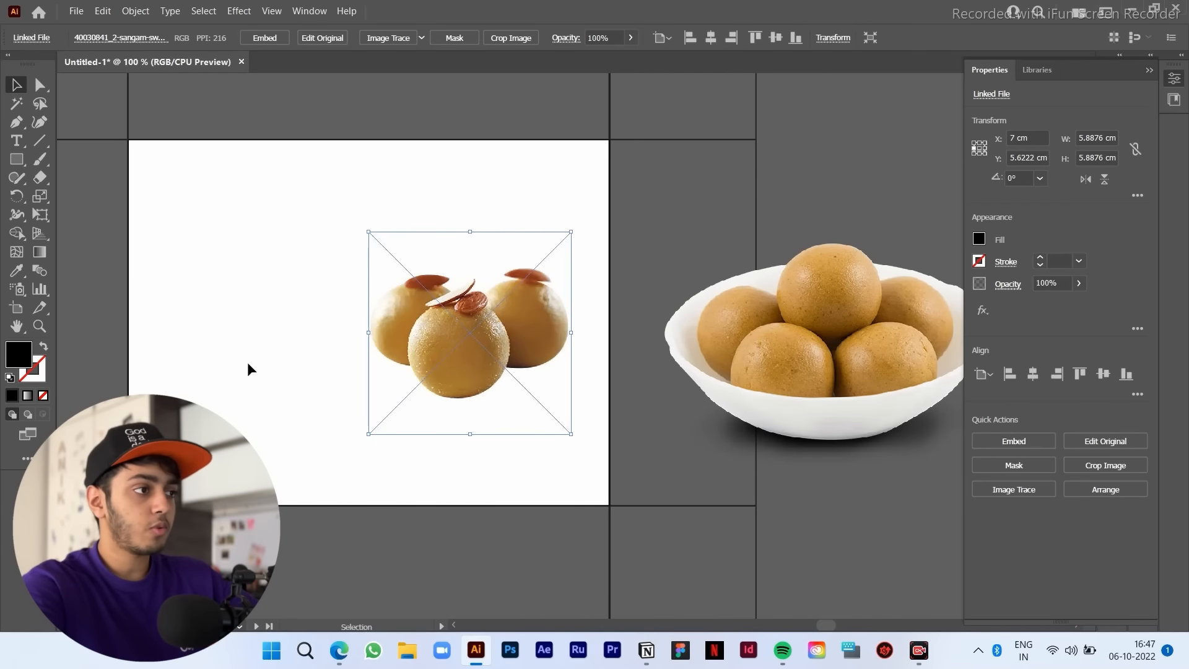
drag(354, 304, 426, 311)
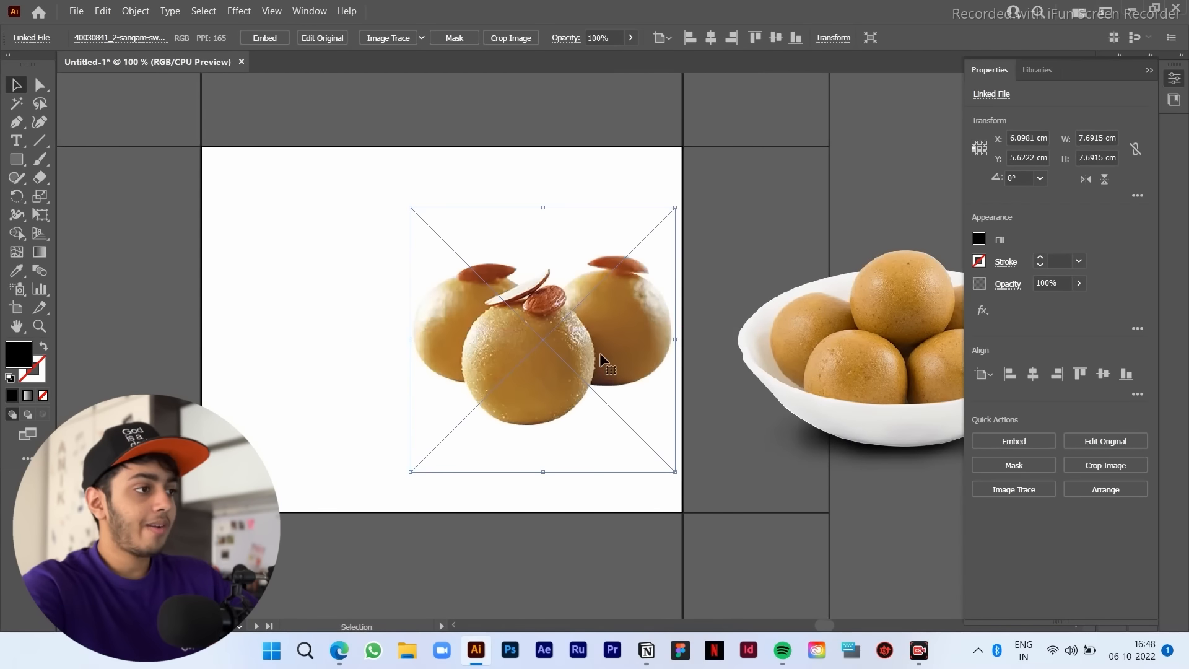
scroll(601, 355, up, 2)
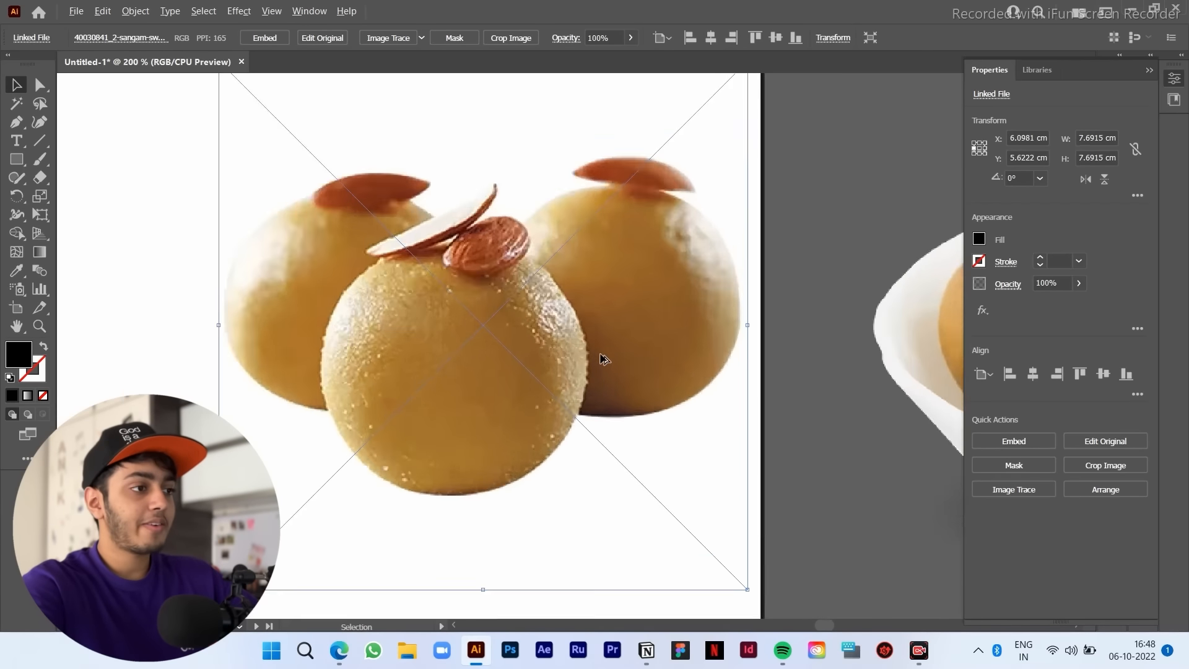
Step: Move the three-laddu image off the front panel onto the empty canvas left of the box dieline
scroll(601, 355, down, 2)
drag(562, 364, 763, 472)
scroll(662, 412, down, 1)
drag(765, 469, 787, 377)
drag(788, 375, 200, 364)
drag(224, 347, 304, 368)
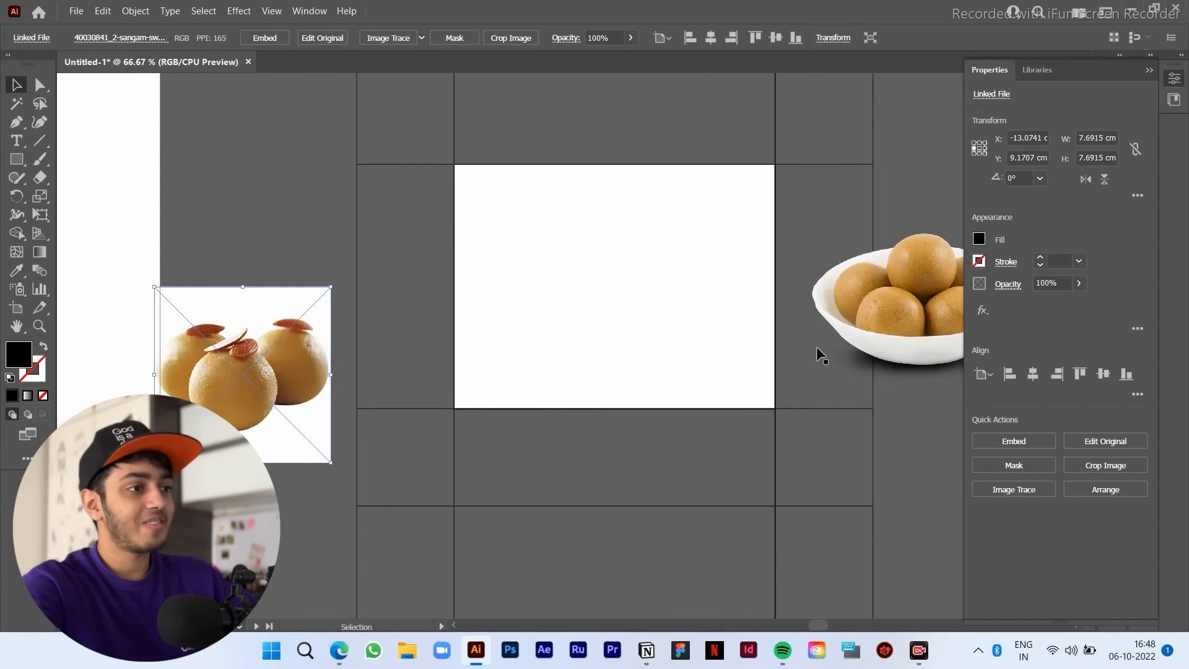
Step: Move the laddu bowl image back onto the front panel's right half at X 7 cm, overhanging the panel's right edge
drag(884, 309, 688, 337)
scroll(767, 316, up, 1)
drag(719, 390, 696, 460)
drag(707, 417, 708, 340)
scroll(709, 339, up, 3)
scroll(704, 337, down, 3)
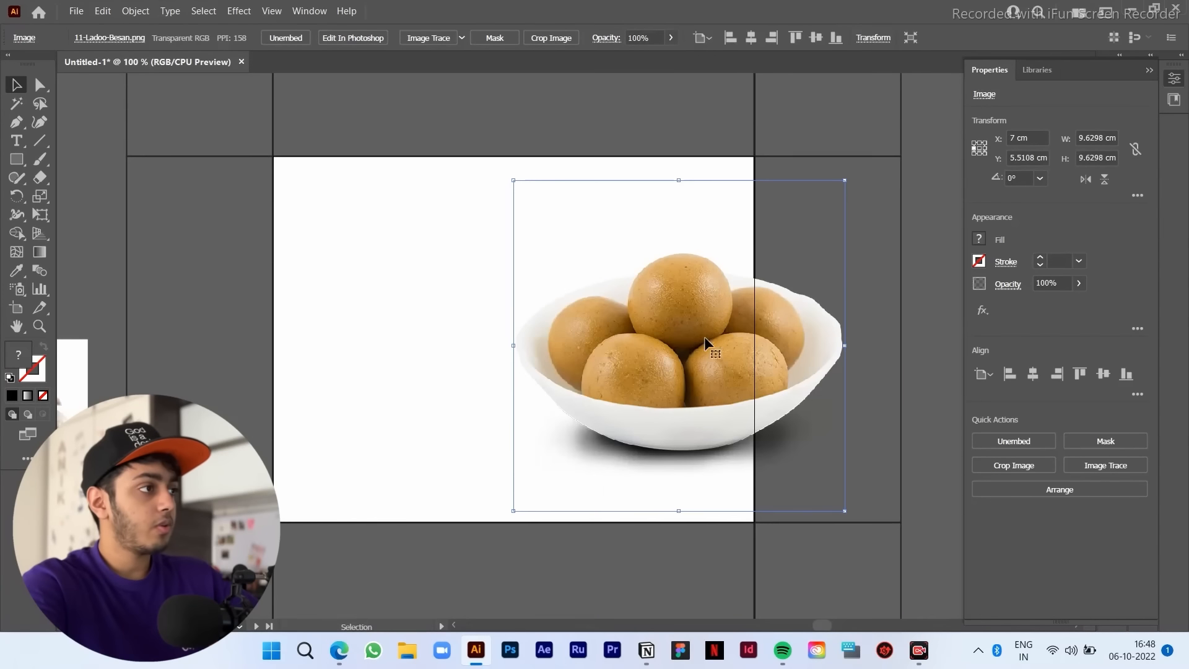
scroll(704, 337, up, 1)
Step: View the artwork at actual size and examine how the laddu bowl sits on the front panel
click(273, 11)
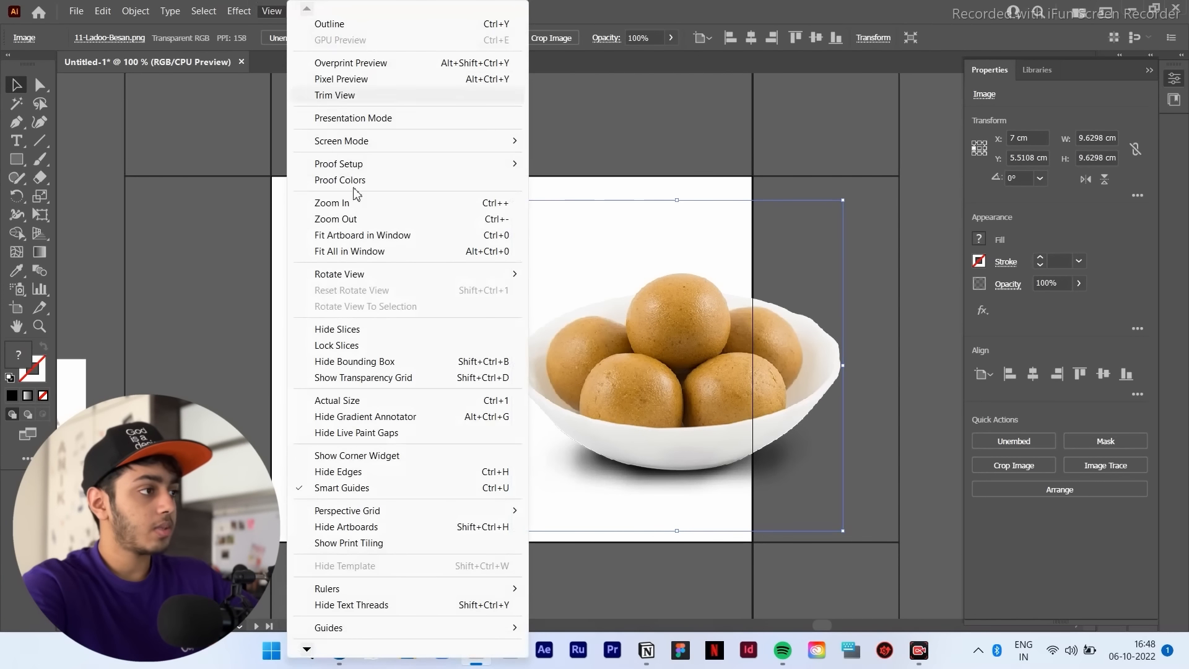
click(353, 400)
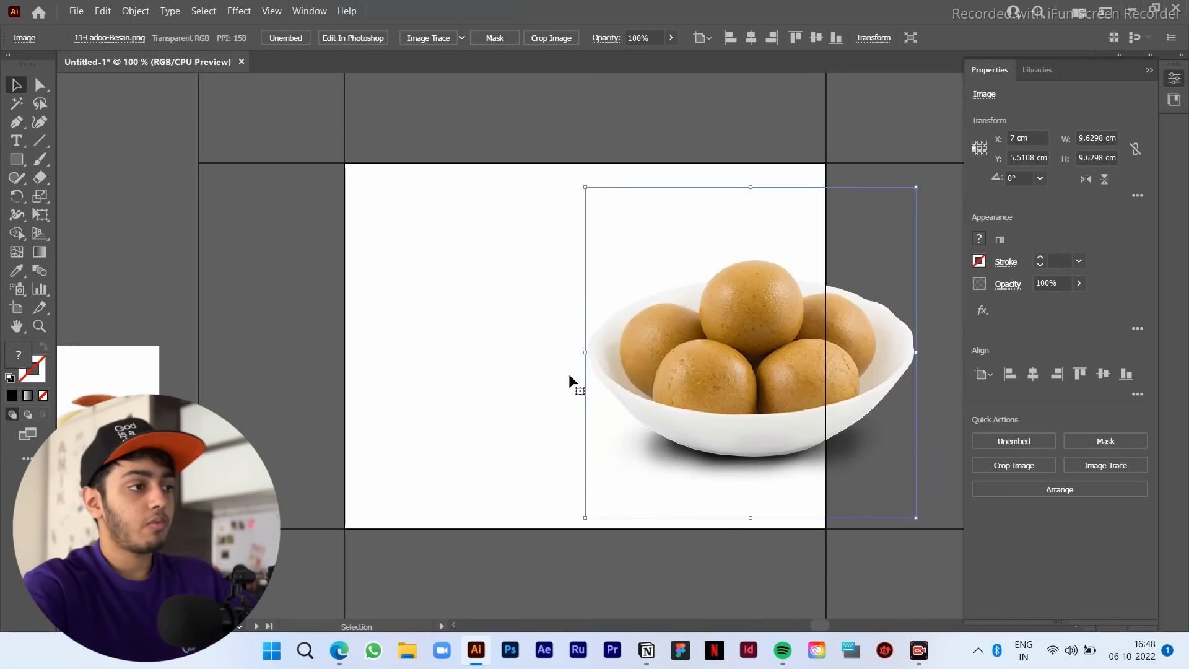
scroll(569, 374, left, 3)
scroll(527, 391, down, 1)
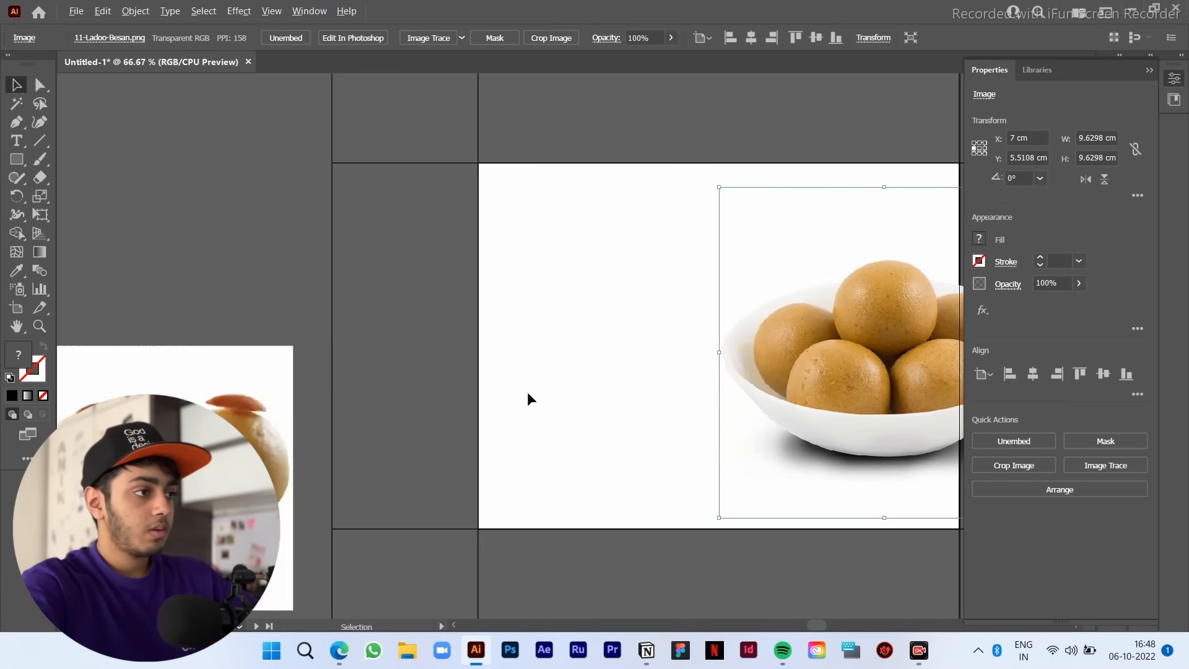
drag(584, 390, 499, 250)
scroll(499, 251, right, 2)
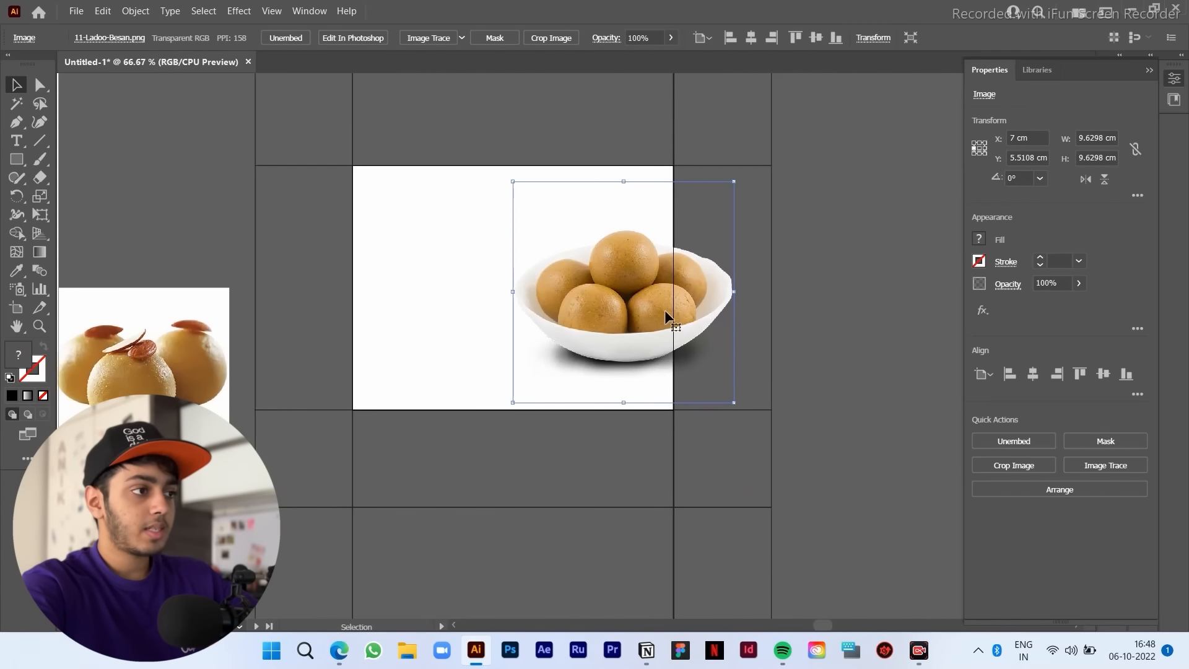
scroll(664, 303, up, 1)
scroll(664, 304, down, 2)
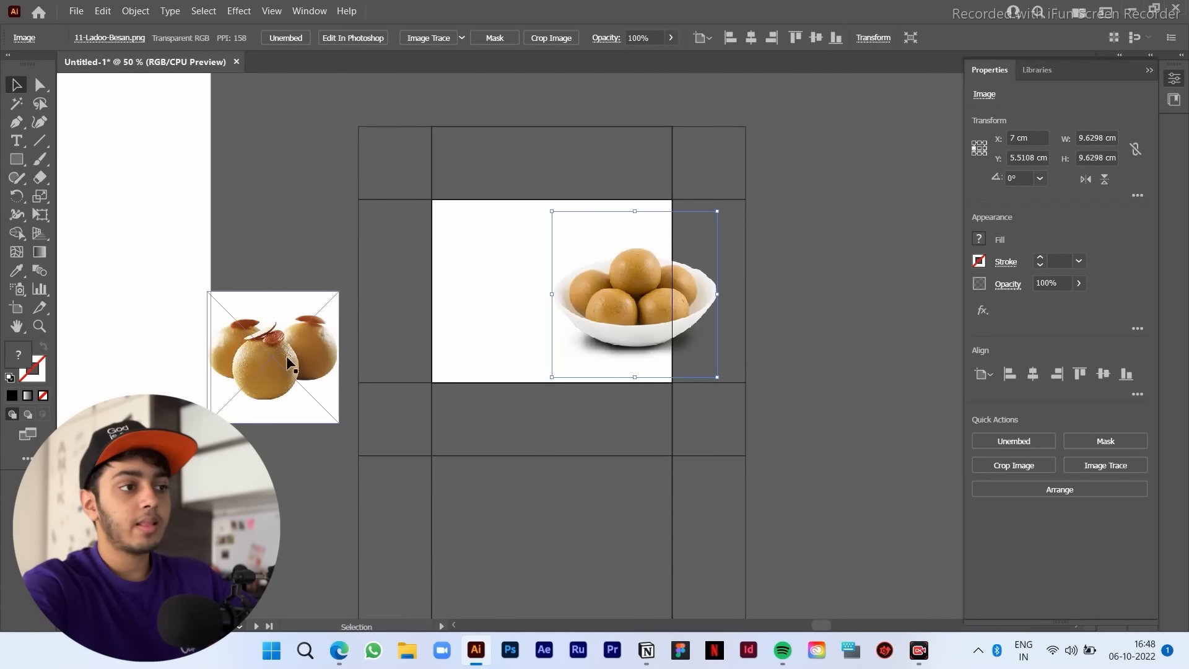
Step: Move the three-laddu image to the empty canvas right of the box dieline and embed it in the document
drag(292, 366, 810, 374)
drag(828, 339, 850, 311)
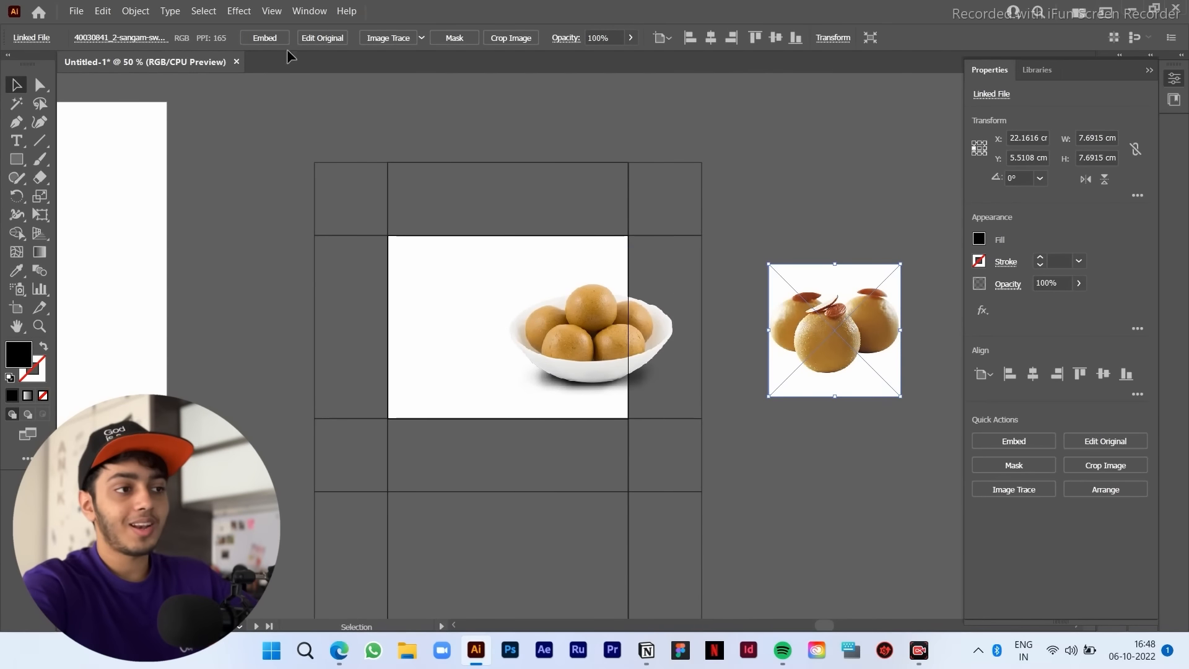
click(264, 39)
scroll(798, 174, right, 2)
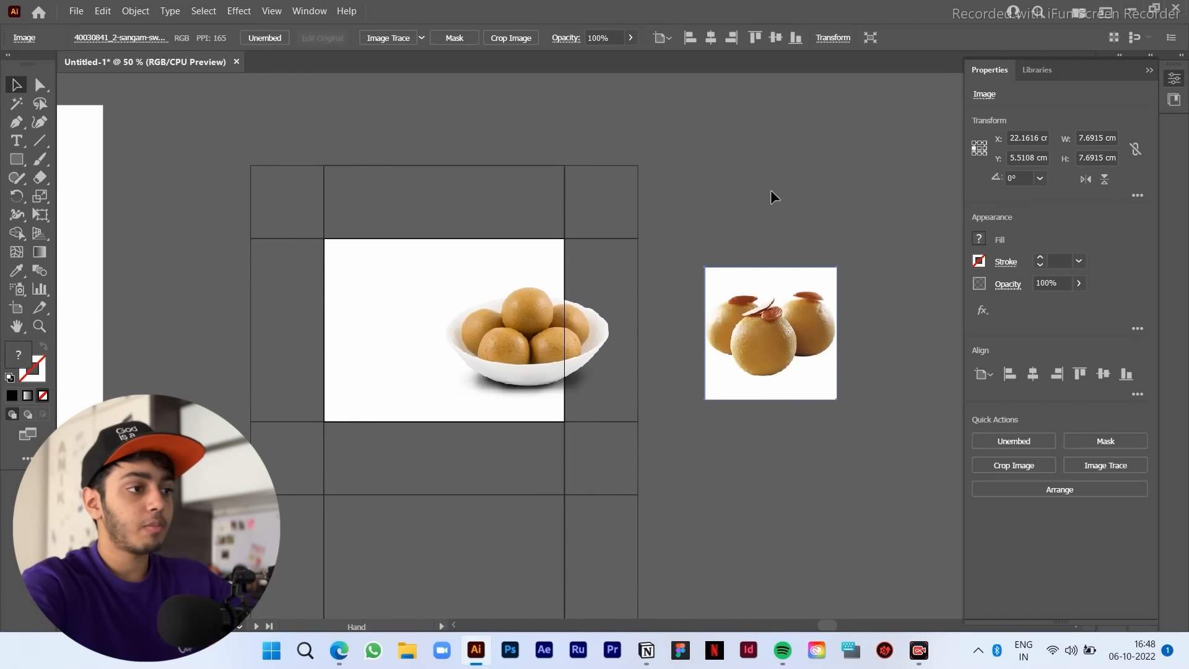
drag(777, 340, 809, 341)
click(676, 345)
Step: Draw a black rectangle about 5.22 × 2.88 cm between the artboard and the dieline, and duplicate it into a vertical column of four
scroll(521, 342, left, 2)
scroll(519, 342, up, 2)
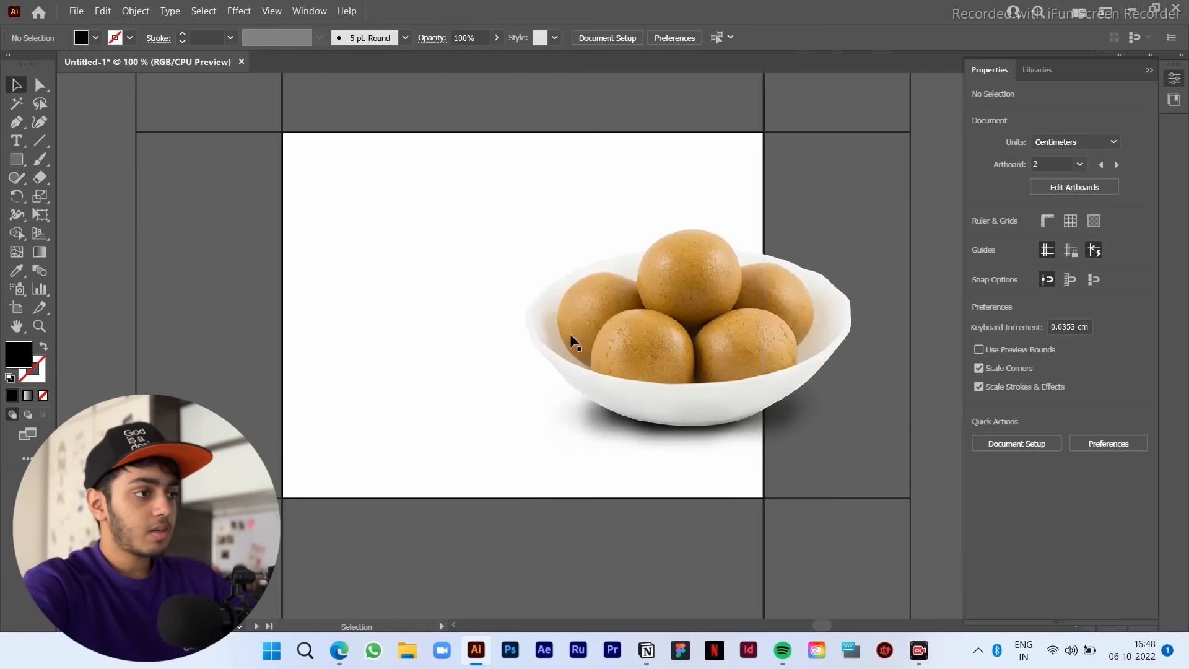
scroll(665, 325, down, 1)
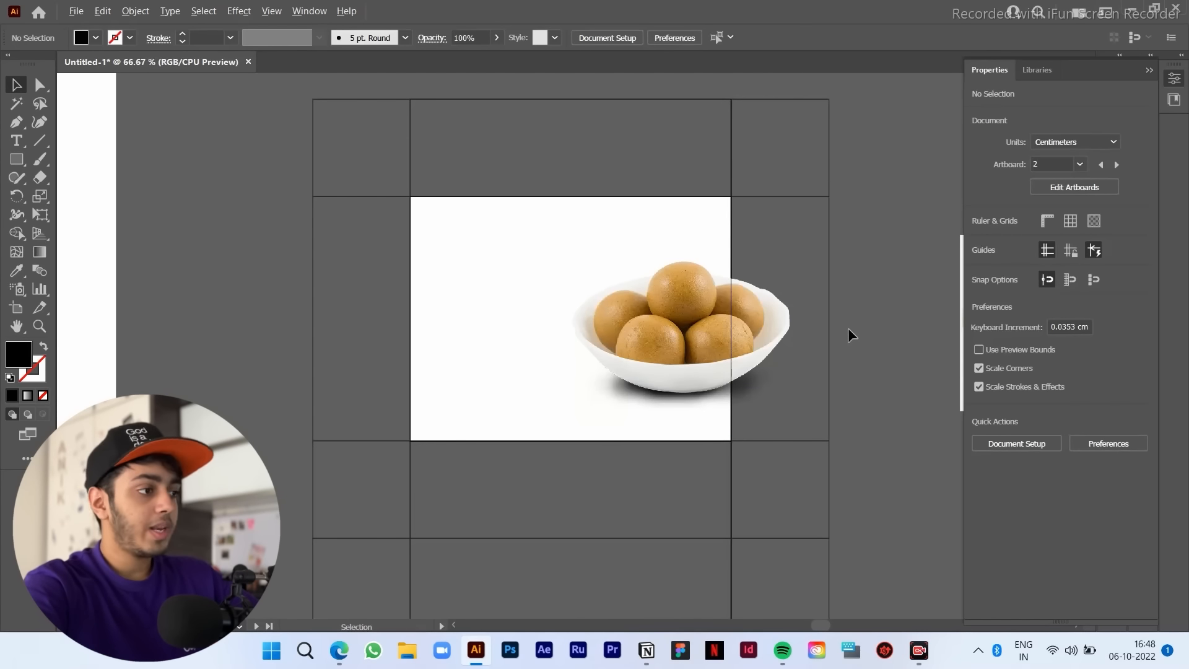
scroll(849, 328, down, 2)
scroll(541, 363, left, 1)
scroll(599, 334, up, 1)
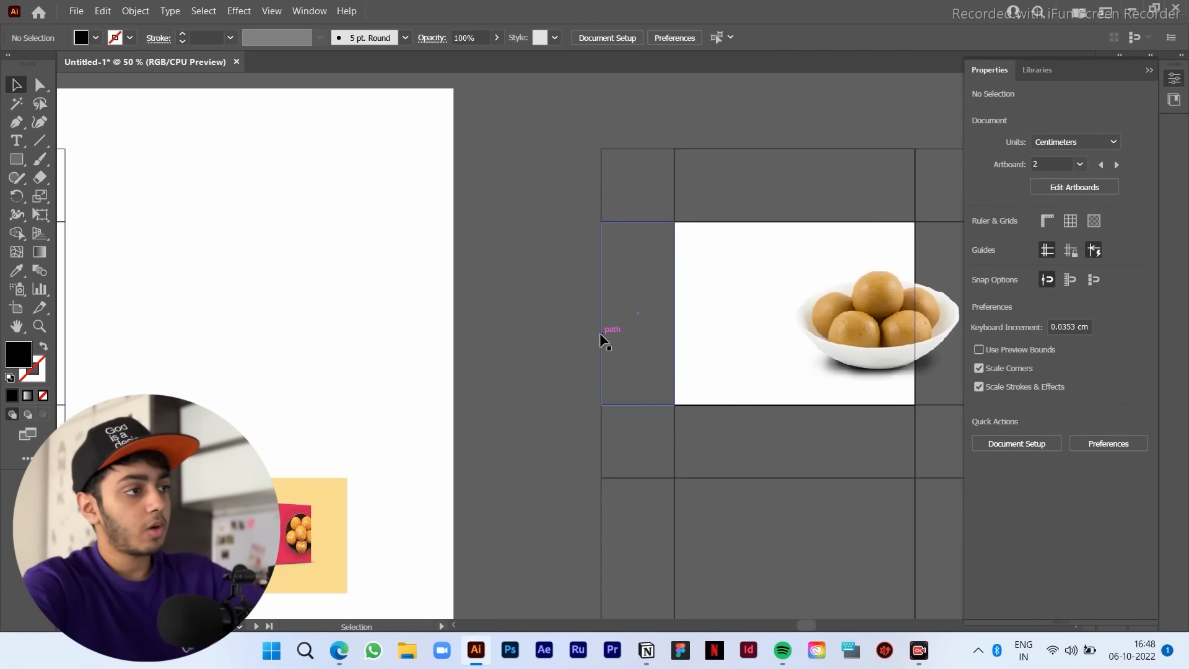
key(o)
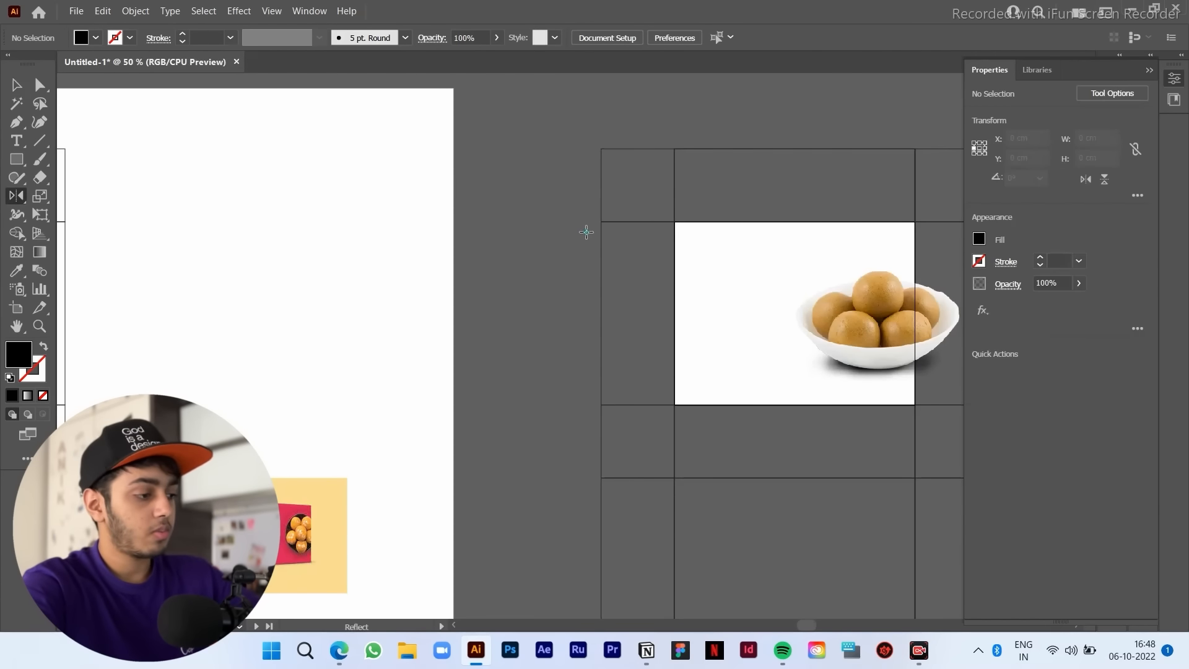
key(m)
drag(485, 179, 742, 325)
key(v)
key(ctrl+d)
key(ctrl+d)
click(543, 453)
Step: Move the LAL Besan Laddoo box reference image to the right side of its artboard, beside the column of rectangles
scroll(539, 274, down, 2)
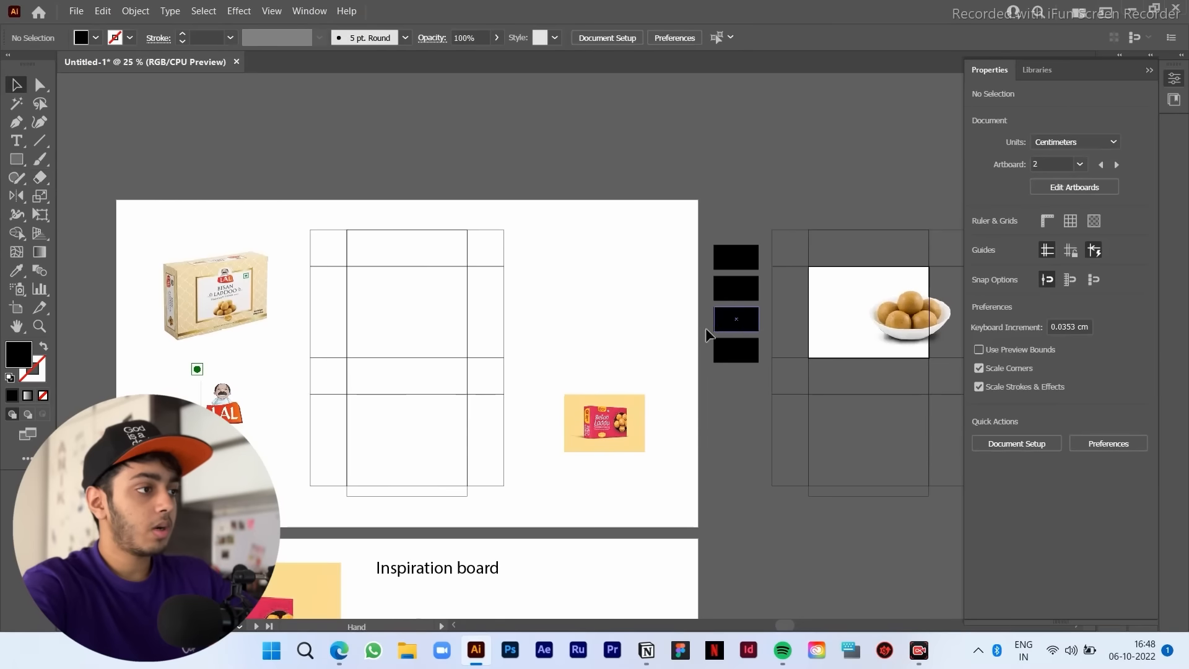
click(199, 291)
drag(199, 296, 592, 294)
scroll(682, 316, up, 3)
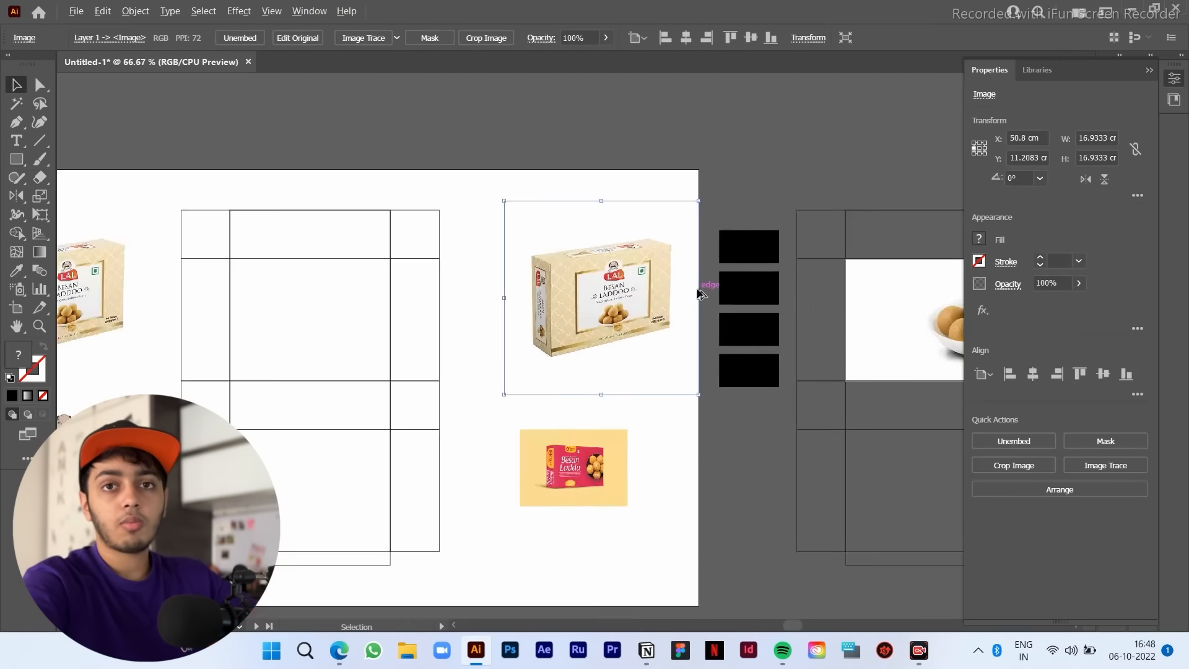
drag(689, 321, 633, 330)
scroll(633, 329, up, 1)
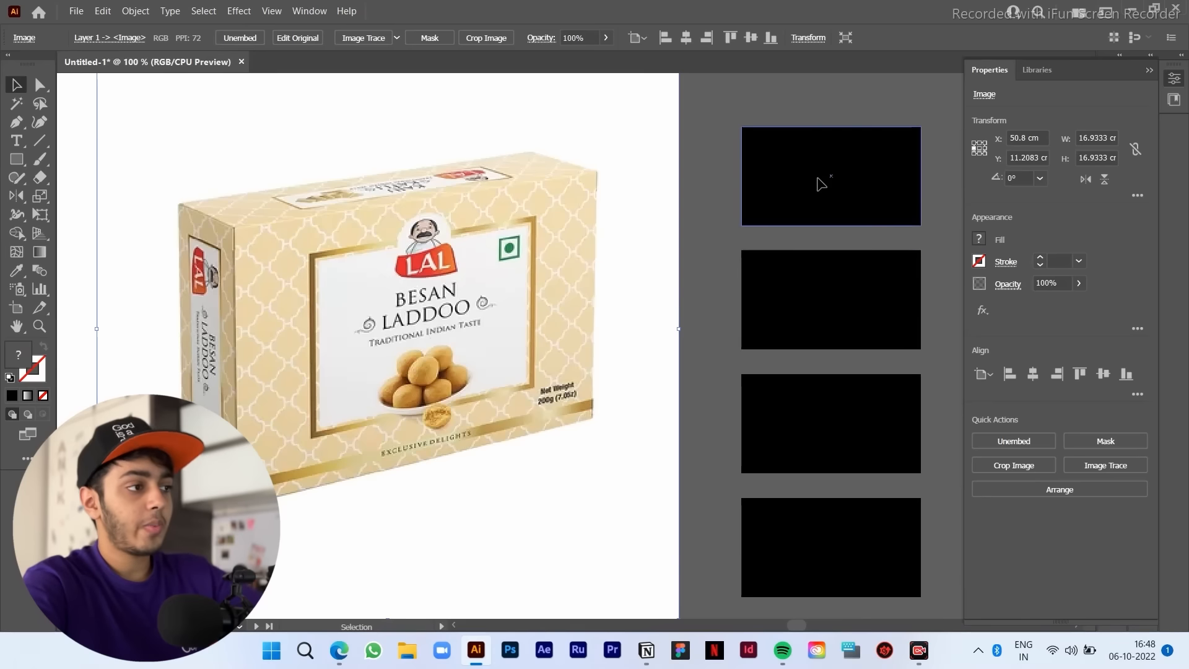
Step: Fill the first rectangle with the cream background colour sampled from the LAL Besan Laddoo box
click(821, 180)
key(i)
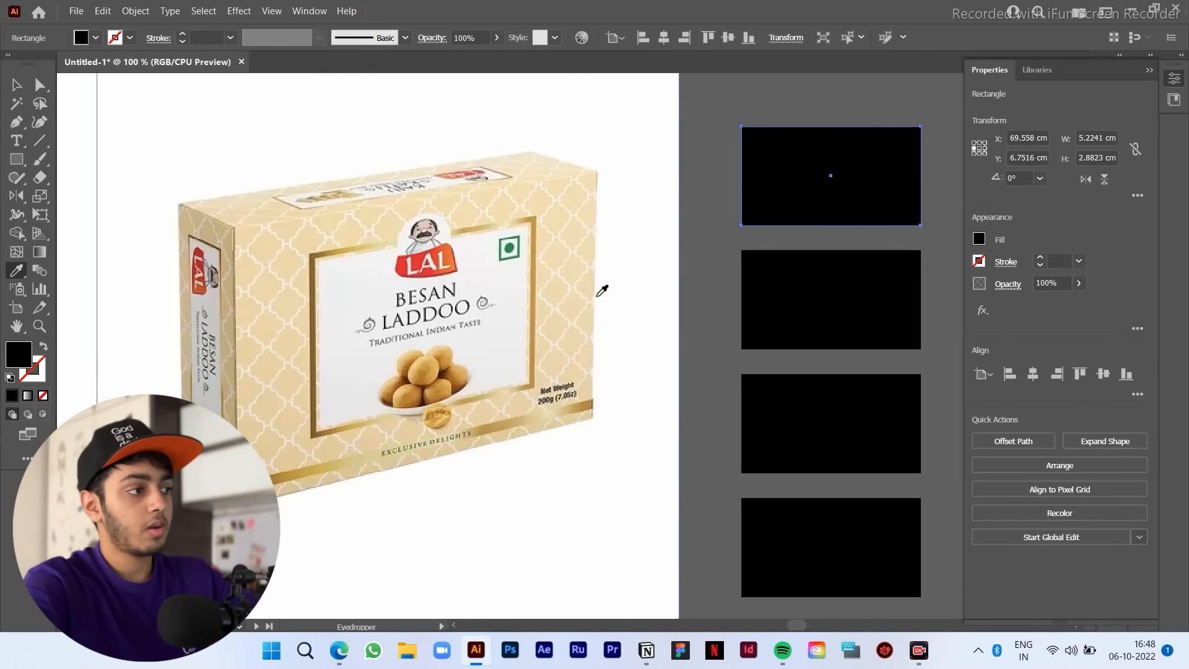
click(563, 285)
scroll(563, 285, up, 1)
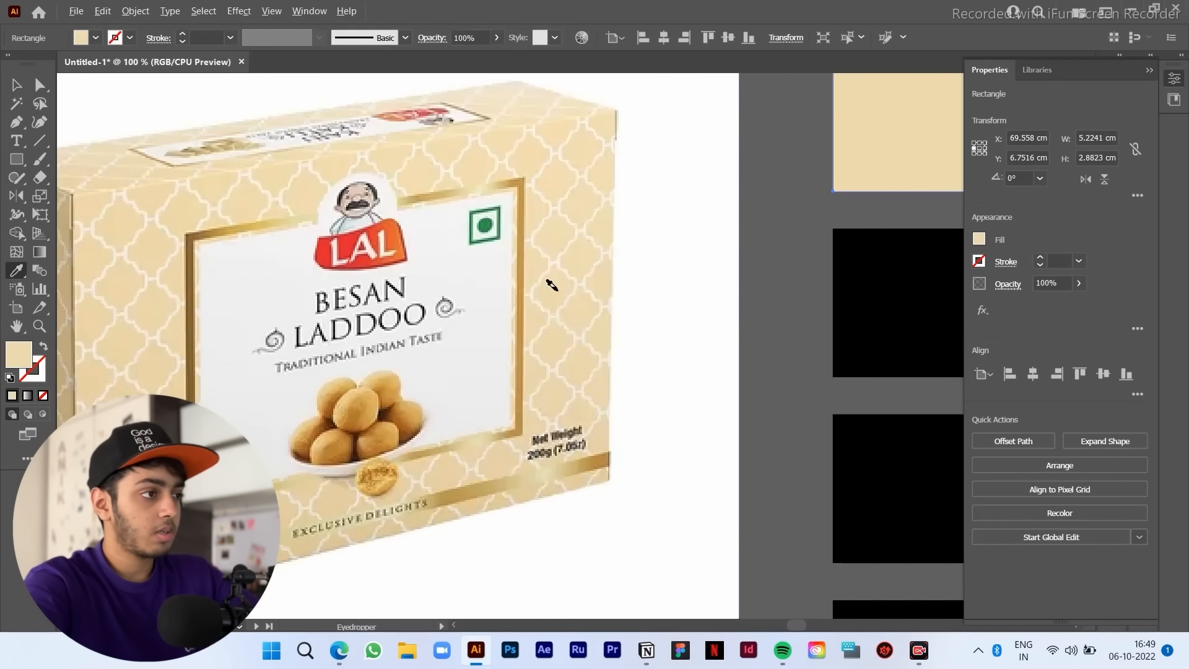
scroll(551, 285, down, 1)
key(v)
Step: Fill the second rectangle with the gold colour sampled from the frame on the LAL box
click(844, 316)
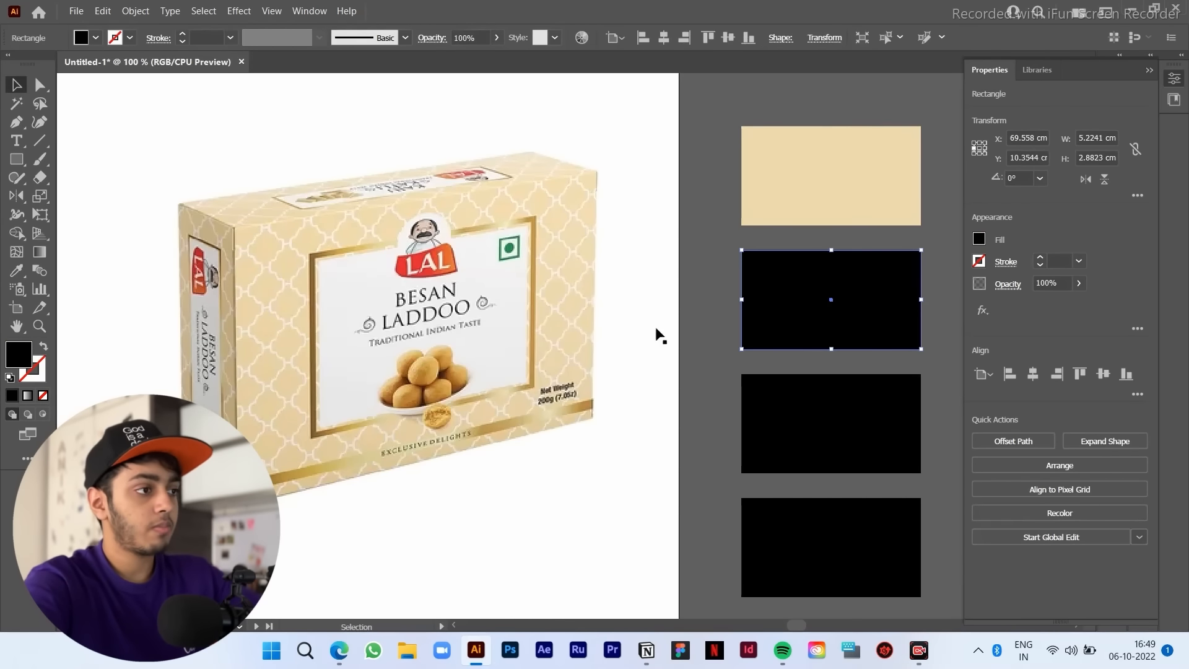
key(i)
click(538, 300)
click(538, 300)
key(v)
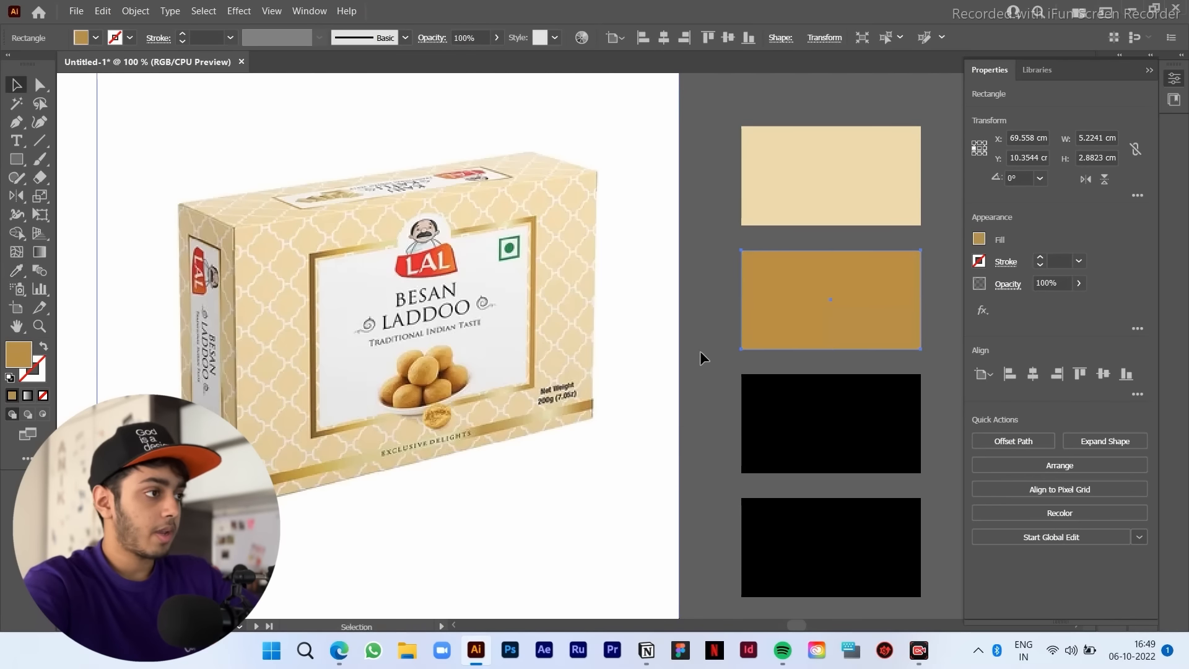
click(702, 364)
Step: Fill the third rectangle with the red colour sampled from the LAL logo
scroll(724, 379, down, 1)
click(838, 396)
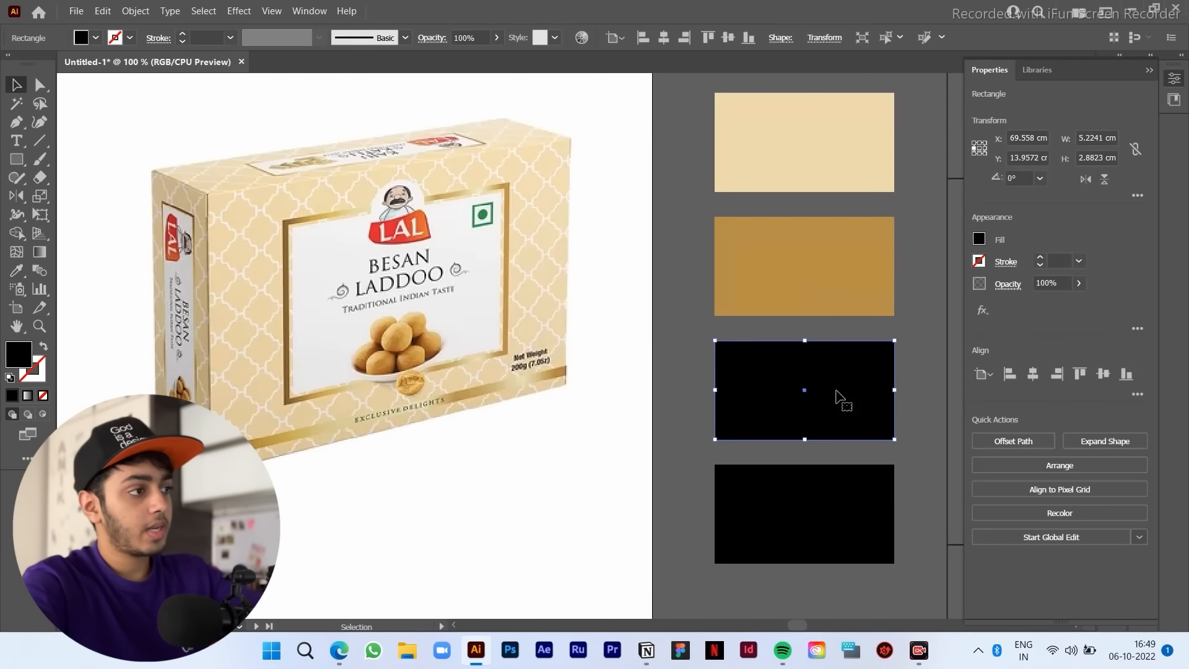
key(i)
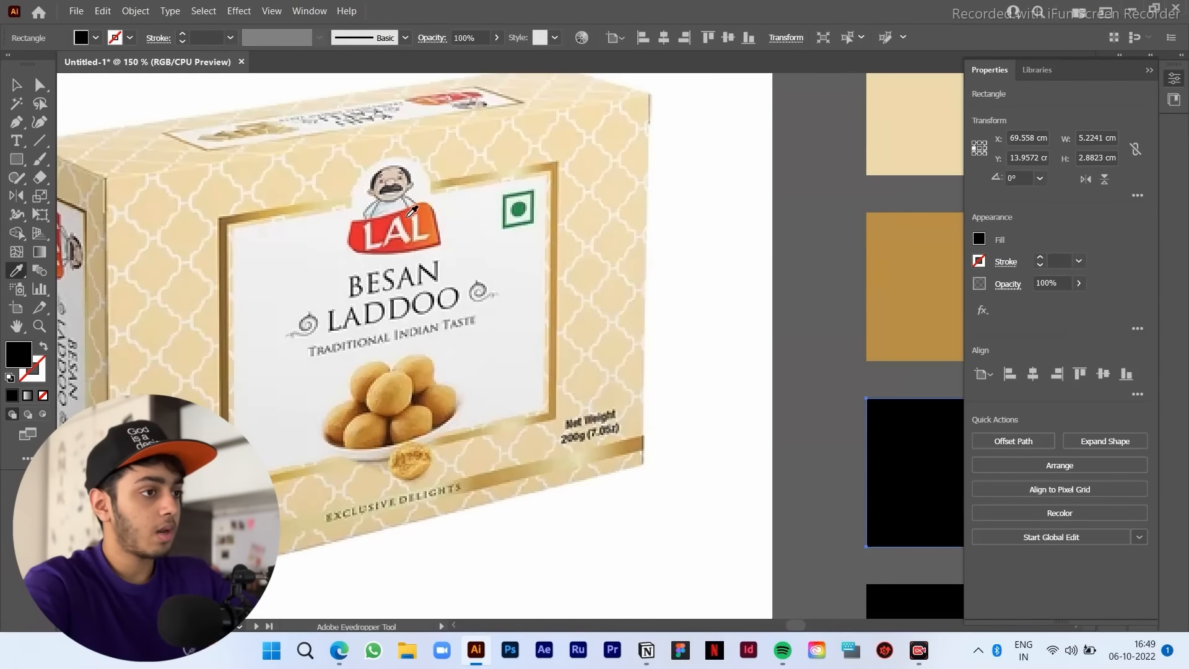
click(406, 218)
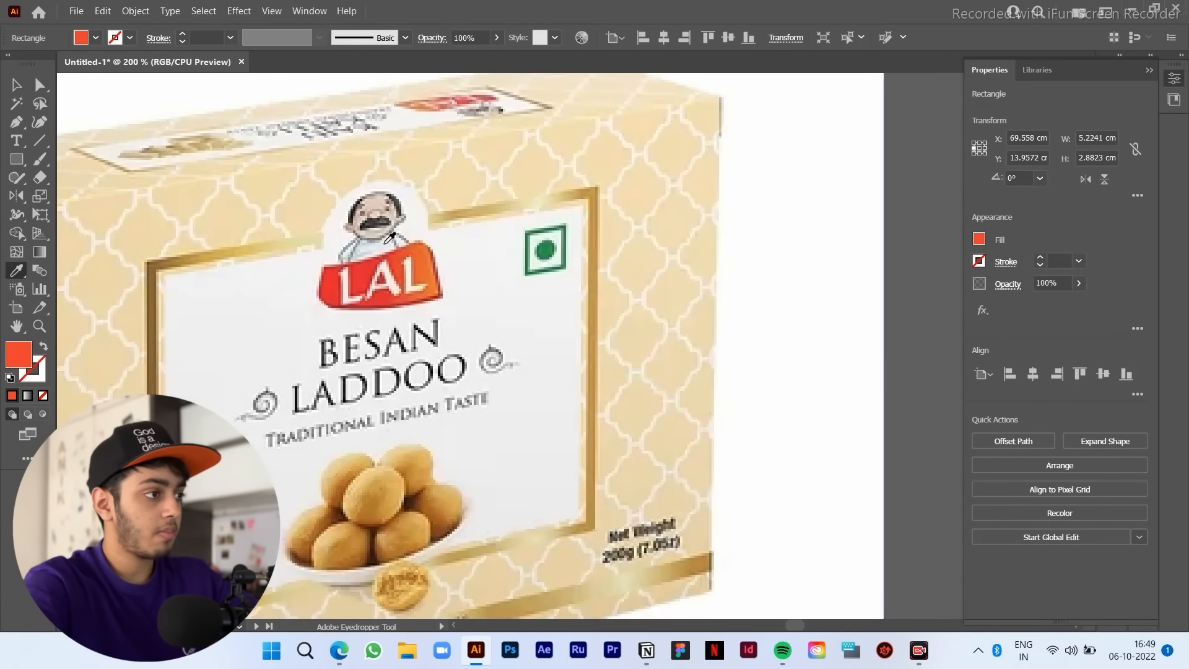
click(365, 265)
key(v)
click(637, 425)
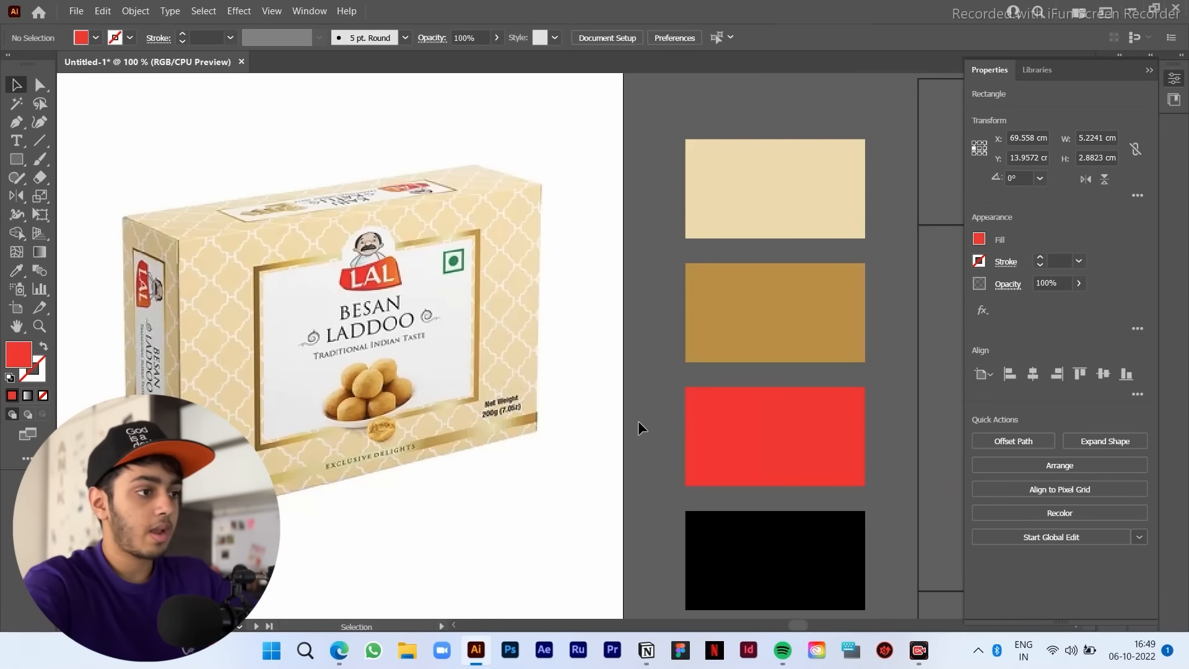
Step: Fill the fourth rectangle with the orange colour sampled from the LAL logo
drag(638, 425, 628, 376)
click(720, 511)
key(i)
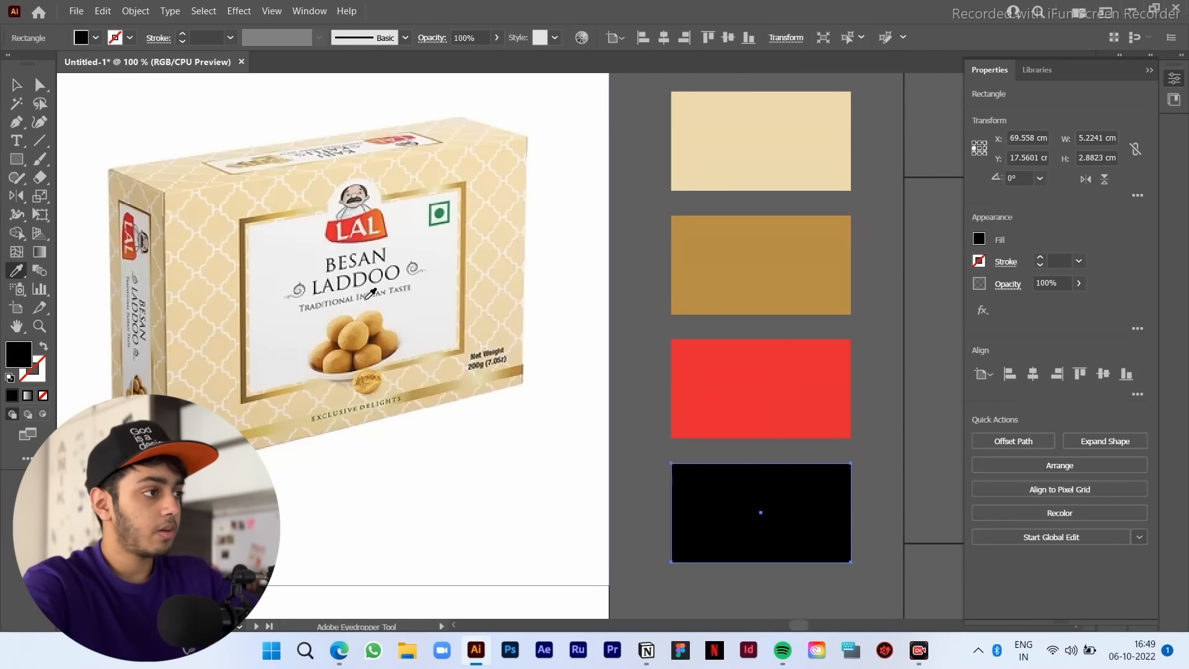
scroll(375, 213, up, 3)
click(397, 250)
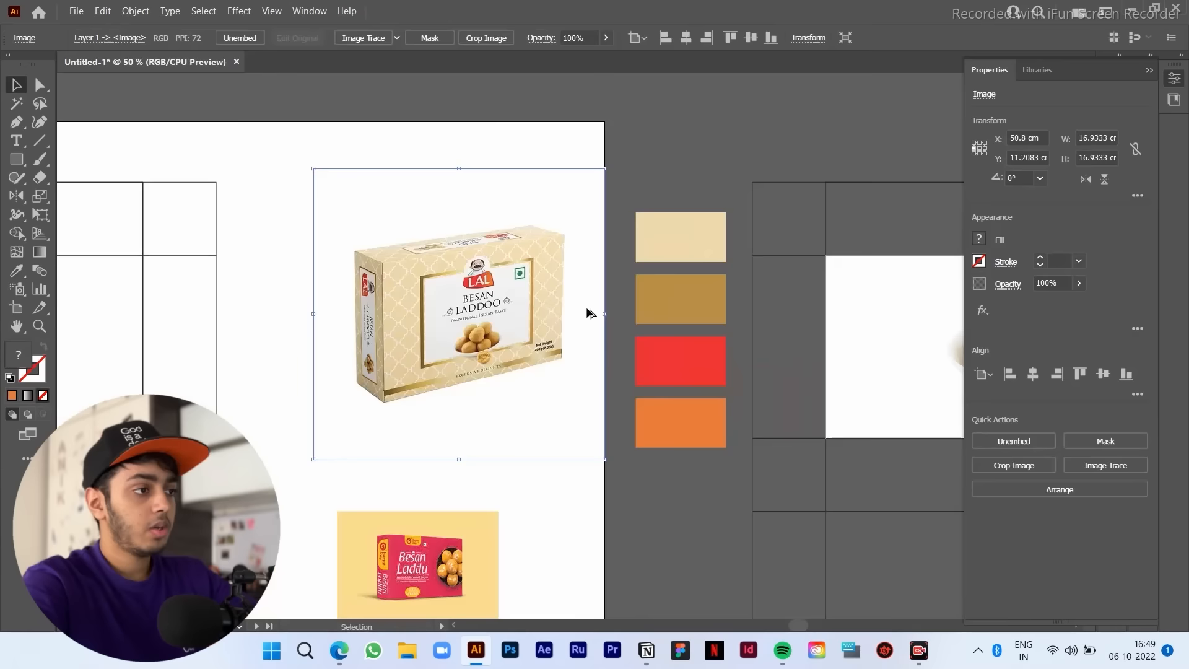
Step: Shift the LAL box reference image slightly left, away from the colour swatches, and deselect it
drag(576, 393, 372, 411)
click(429, 480)
drag(427, 503, 309, 450)
drag(676, 429, 695, 440)
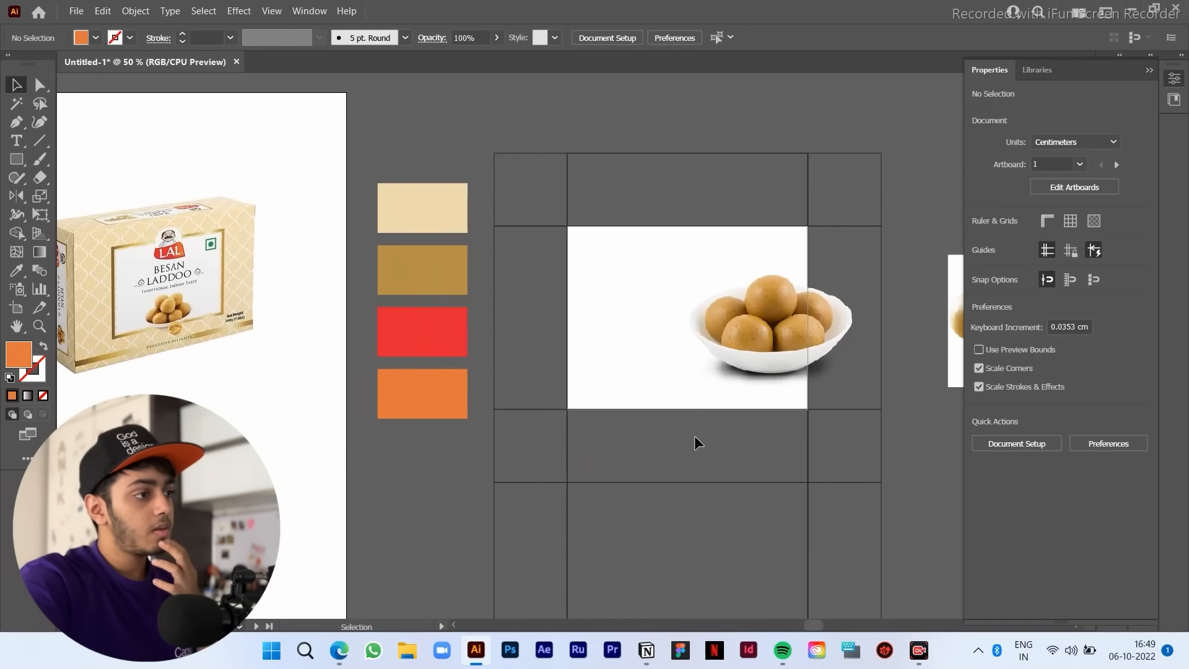
Step: Draw an orange-filled 14 × 10.65 cm rectangle that exactly covers the front panel of the box dieline
scroll(422, 455, left, 2)
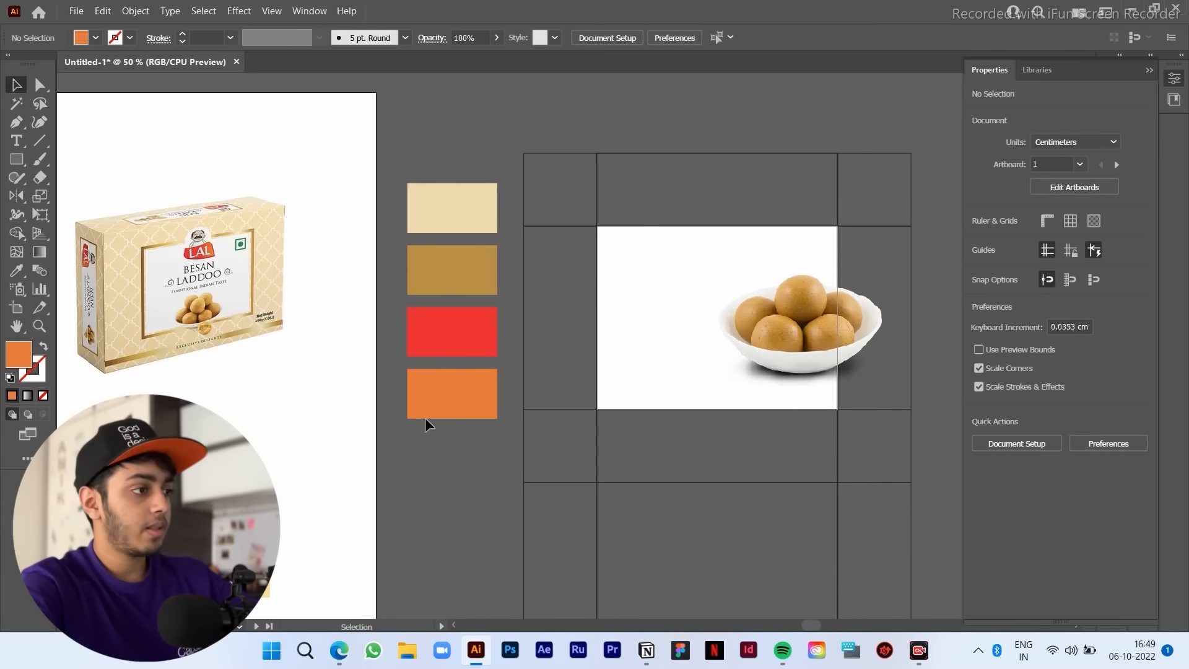
drag(456, 451, 446, 442)
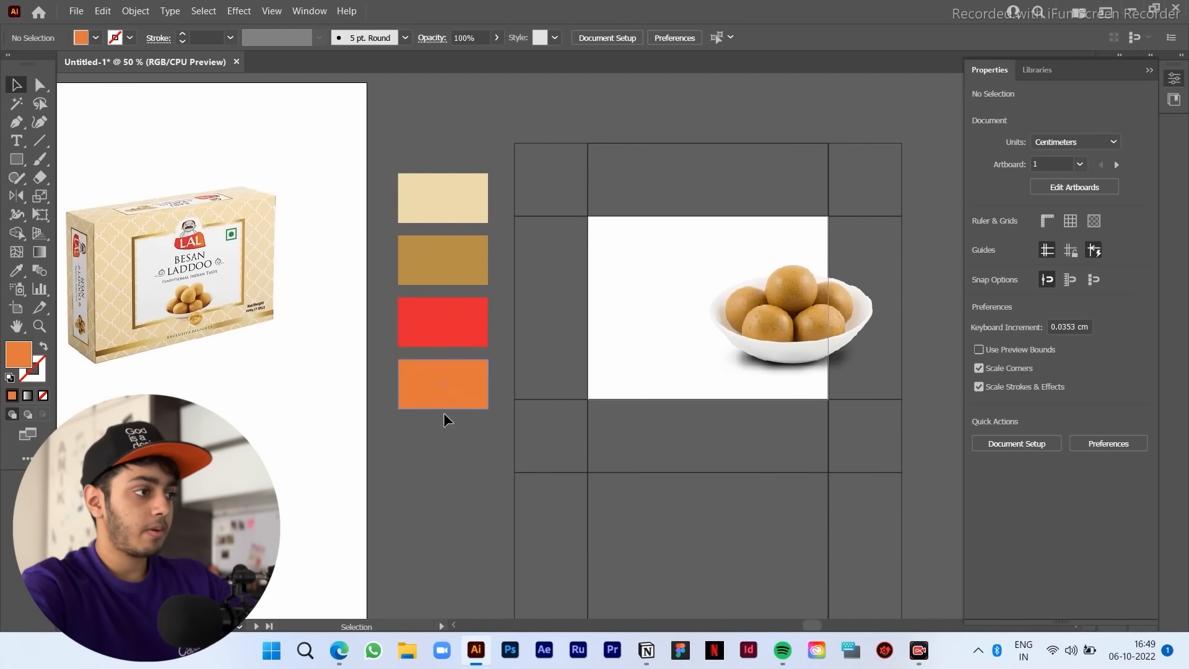
drag(693, 350, 640, 316)
click(645, 326)
drag(653, 232, 641, 273)
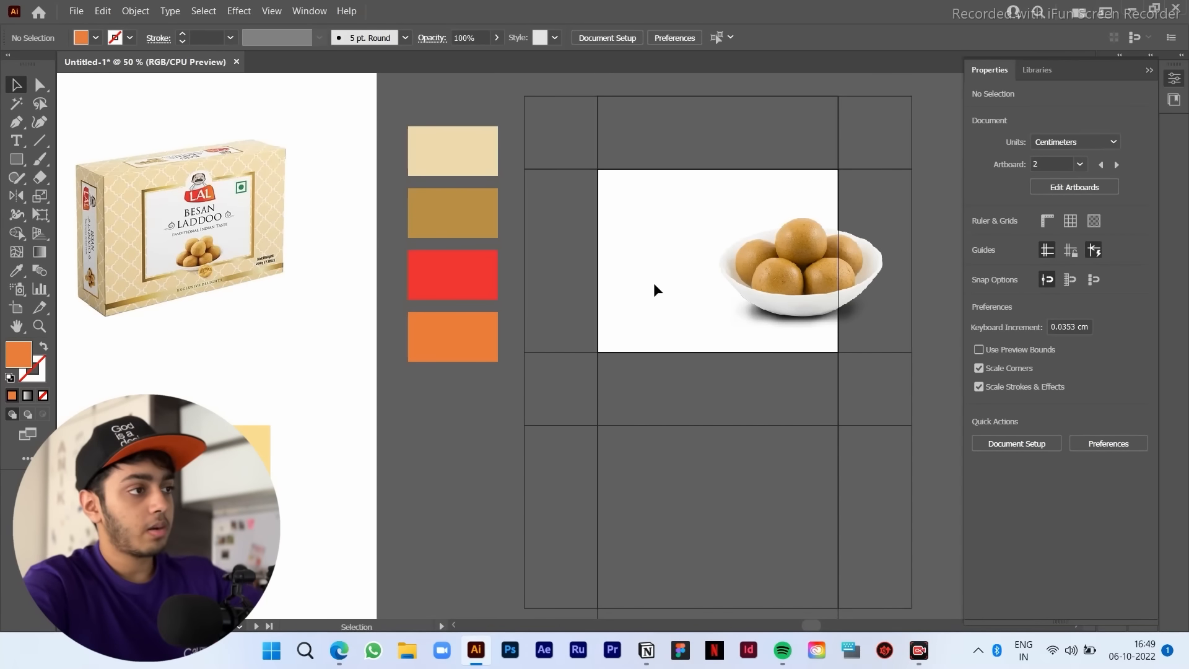
key(m)
drag(526, 352, 839, 351)
key(v)
scroll(685, 254, right, 1)
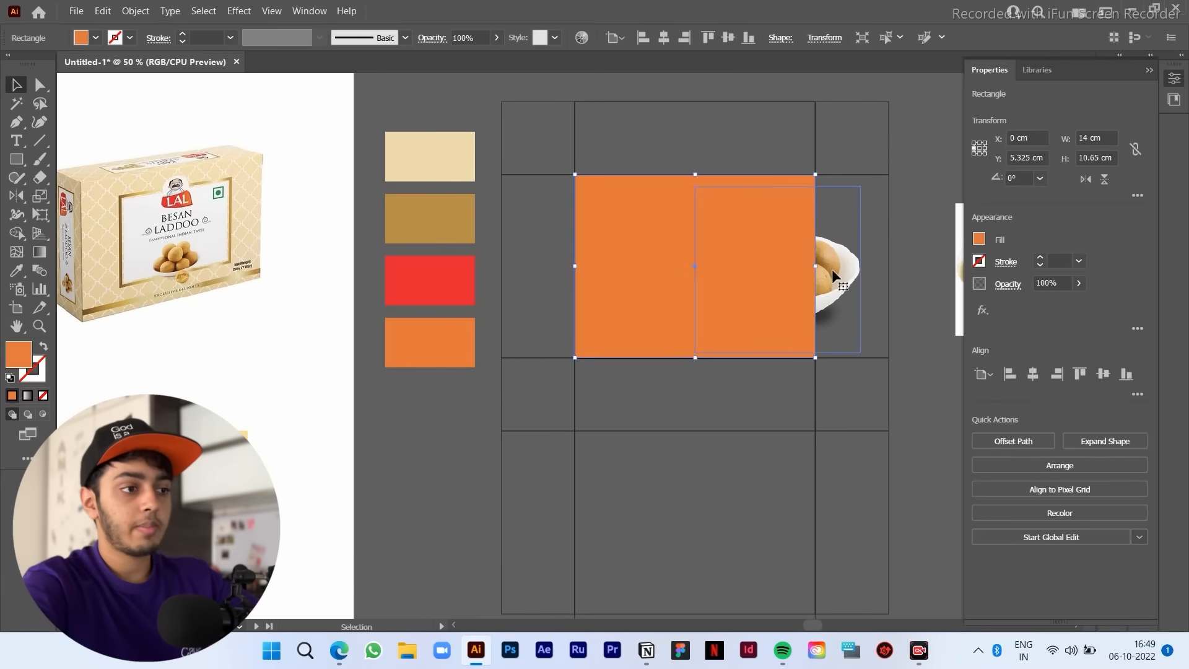
right_click(833, 270)
click(983, 471)
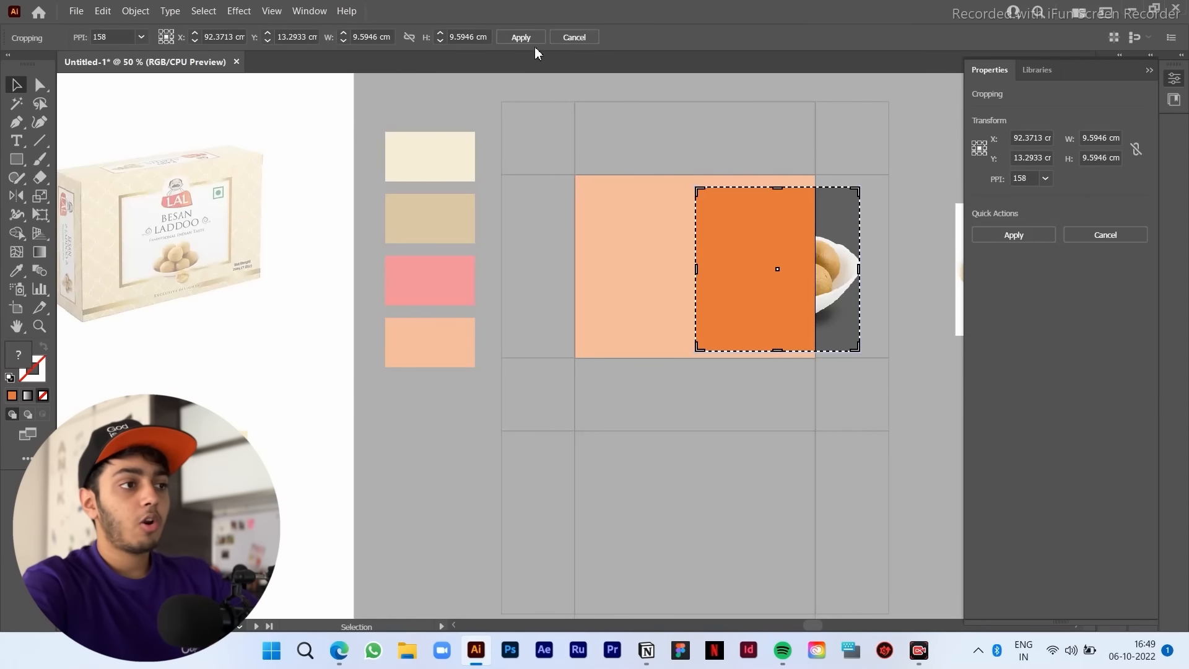
click(574, 37)
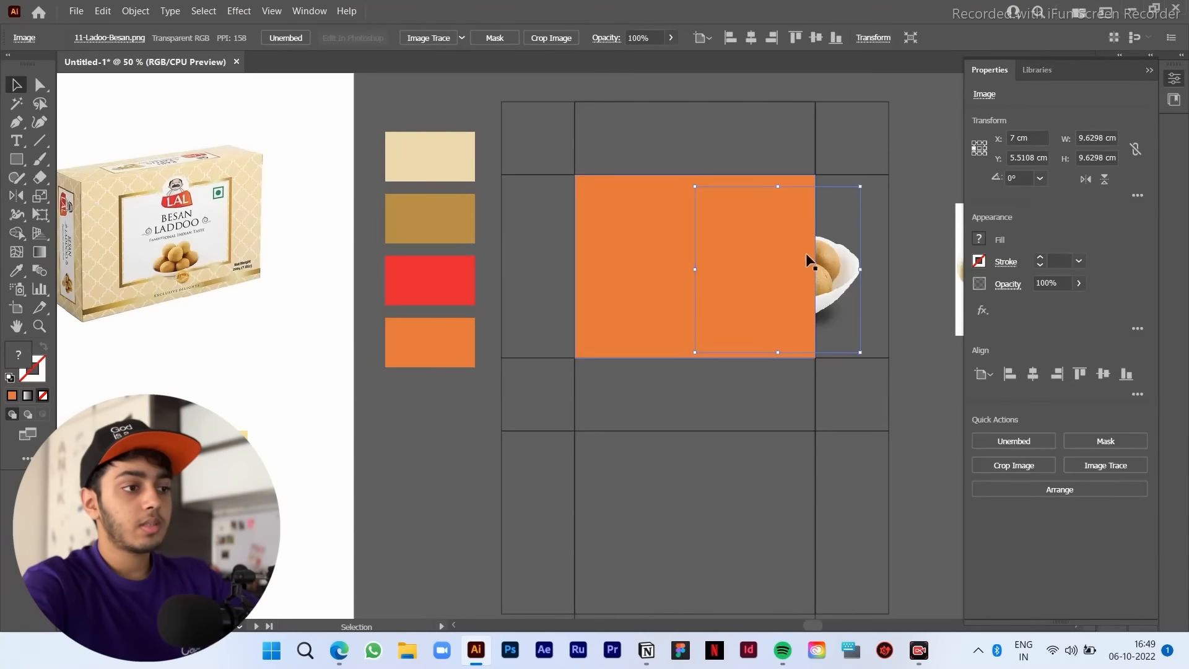
Step: Bring the laddu bowl image forward over the orange rectangle, and select the rectangle on the front panel
right_click(828, 254)
mouse_move(892, 453)
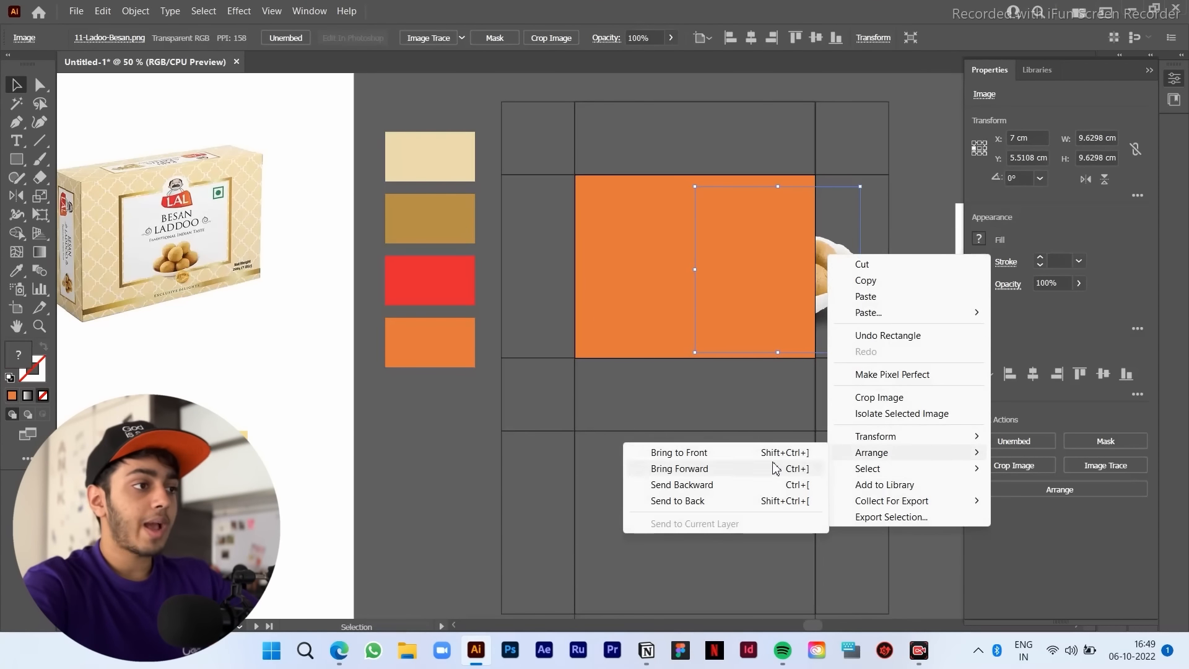
click(780, 467)
drag(901, 437, 833, 475)
click(833, 475)
scroll(591, 180, up, 1)
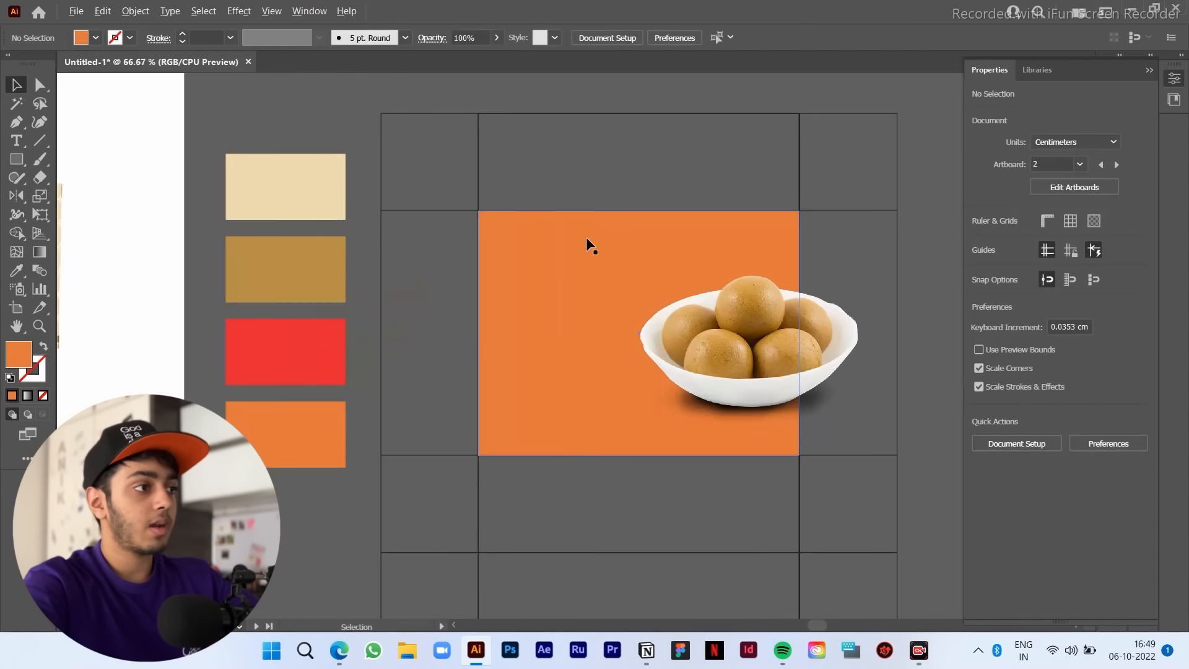
click(577, 250)
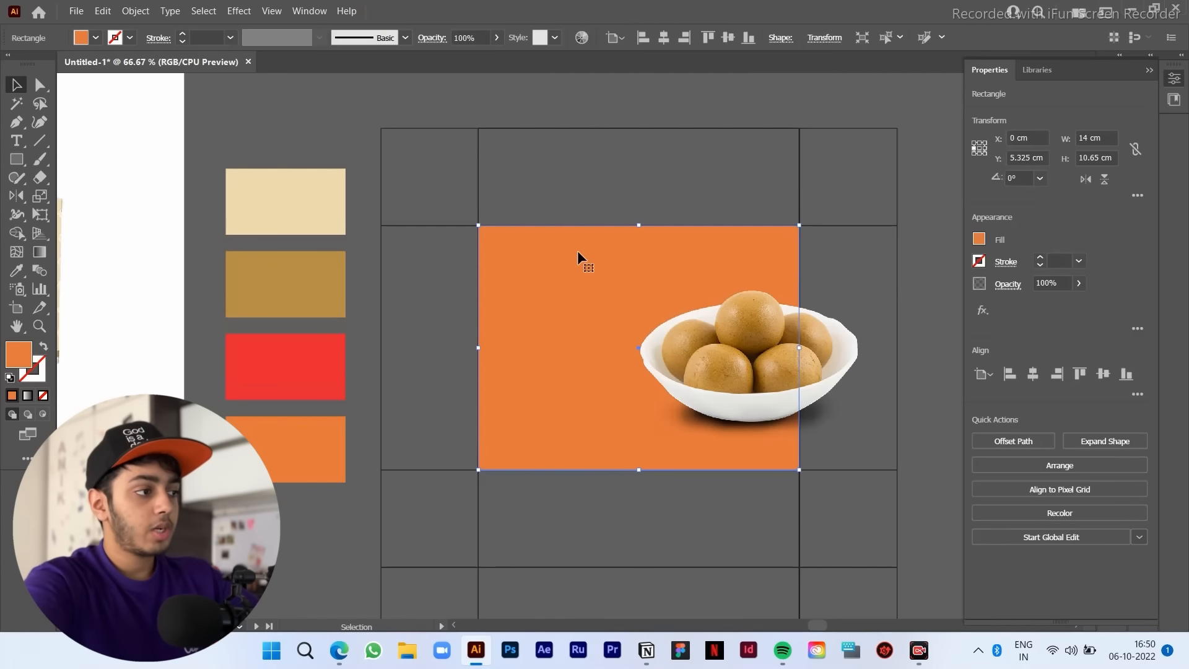
Step: Examine the reference boxes on the inspiration board, return to the dieline and deselect the orange rectangle
scroll(577, 251, down, 3)
drag(345, 608, 565, 289)
scroll(116, 392, up, 1)
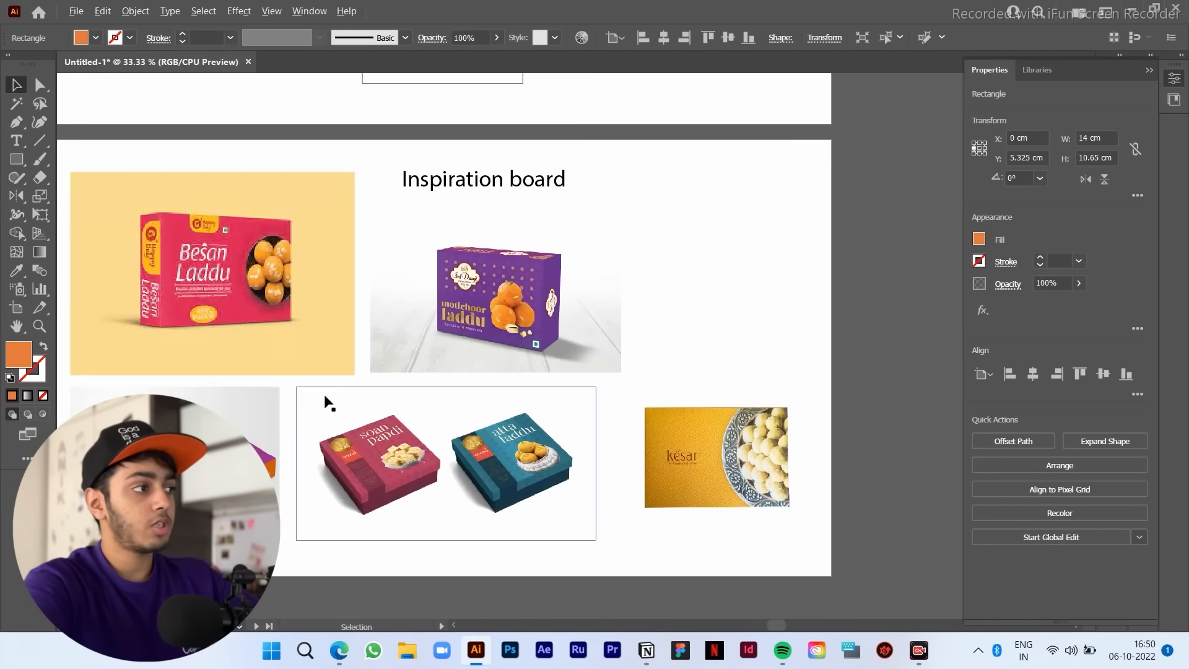
scroll(326, 400, up, 1)
scroll(231, 279, down, 1)
drag(730, 269, 633, 425)
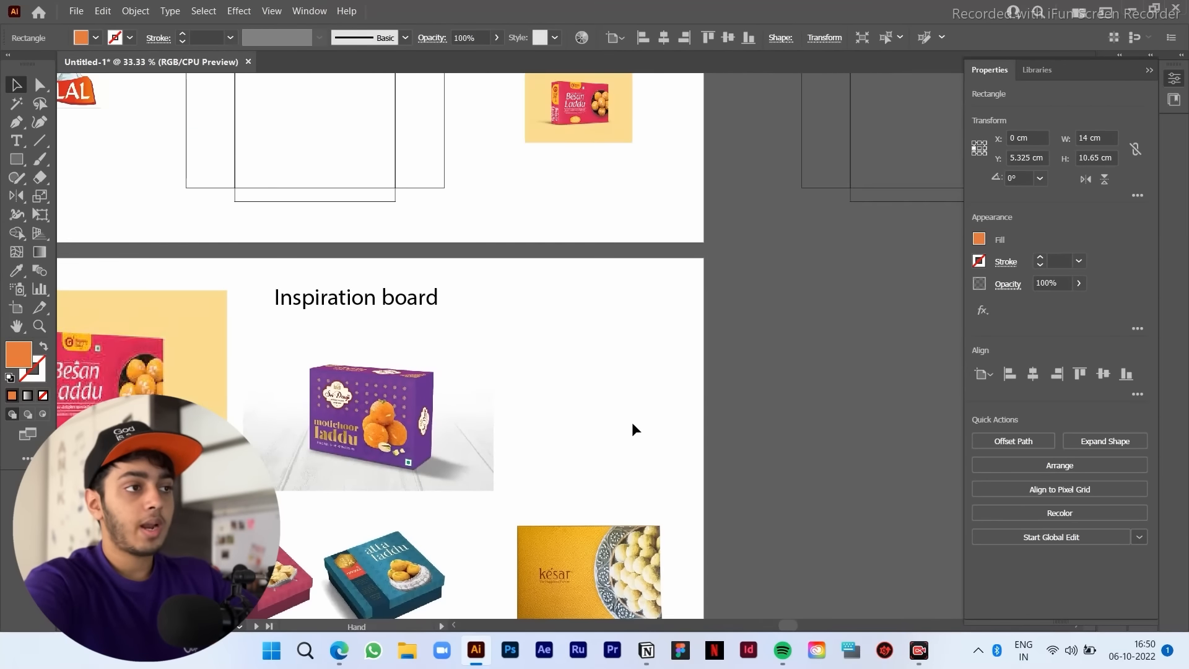
scroll(632, 424, down, 1)
drag(788, 252, 622, 479)
scroll(764, 315, up, 2)
click(795, 471)
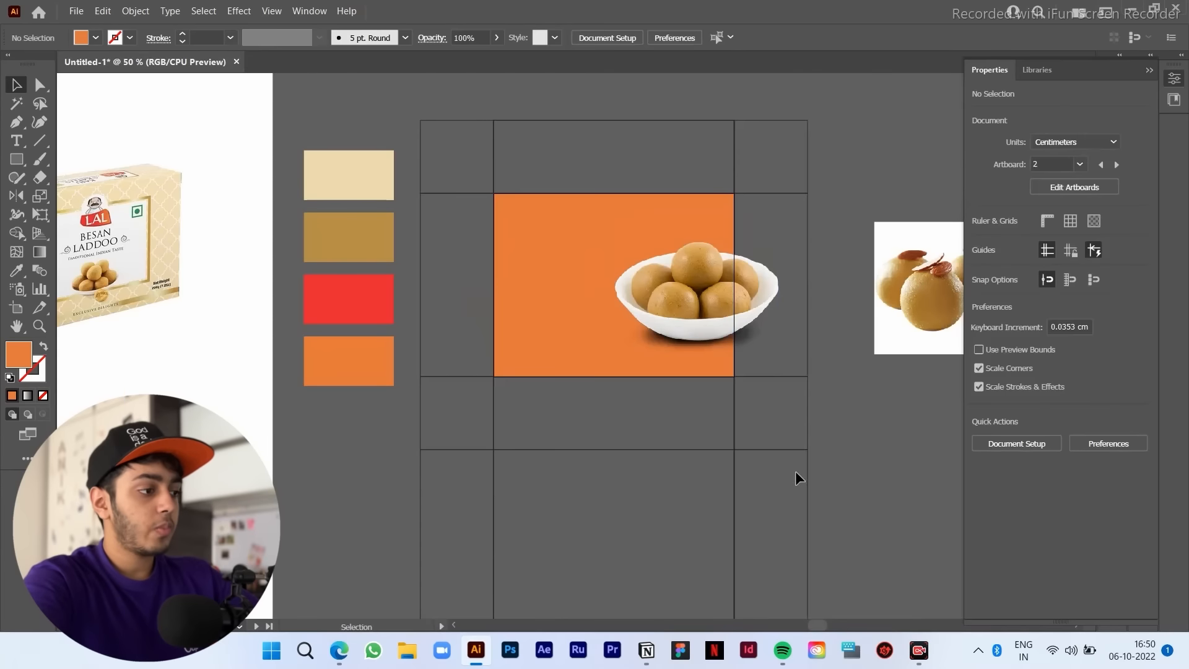
Step: Switch to the browser to look over the besan laddu image results, and return to Illustrator
click(339, 651)
scroll(437, 485, up, 4)
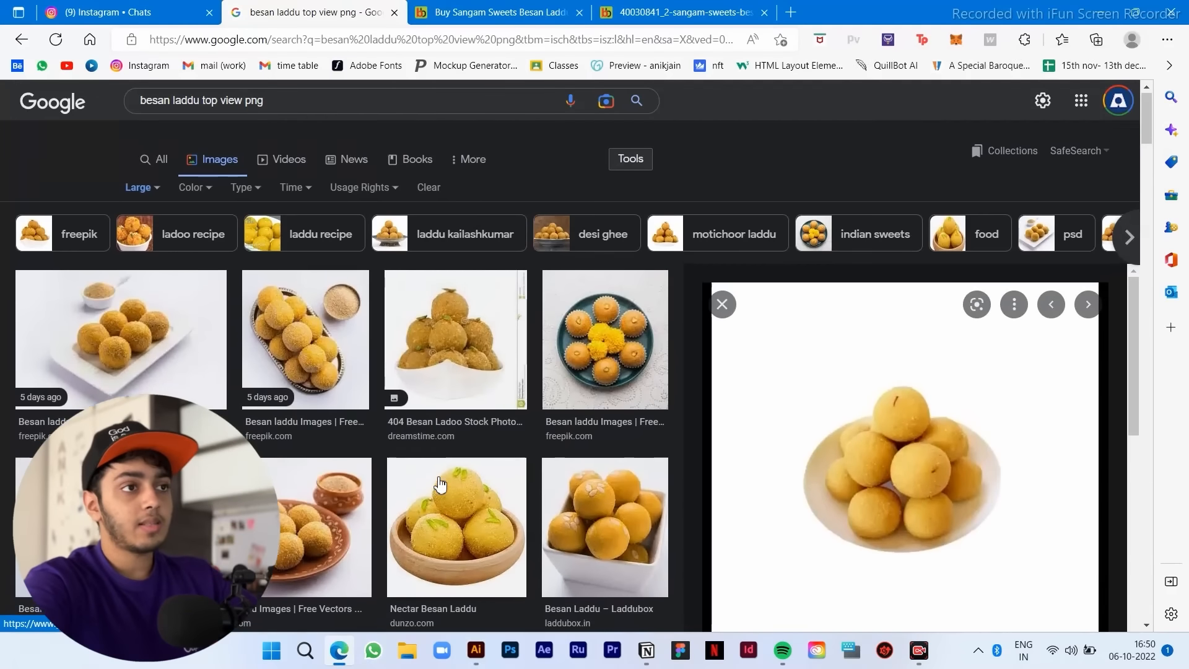
click(1111, 7)
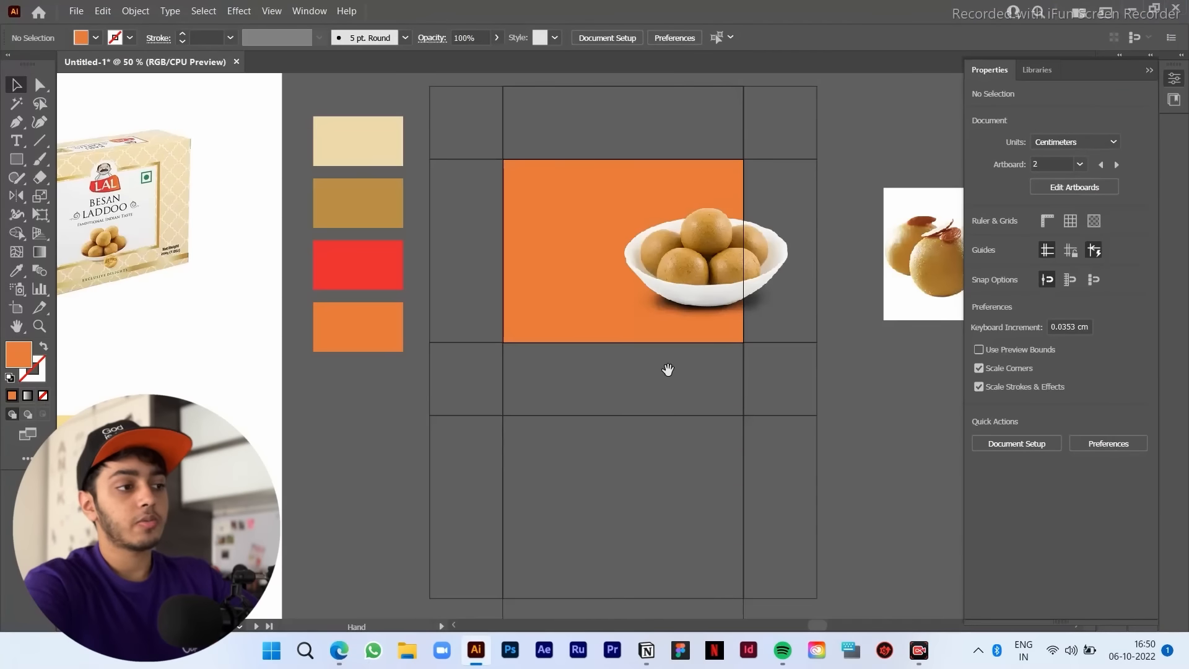
Step: Select the box dieline artwork around the orange front panel and lock it in place
click(645, 531)
click(879, 428)
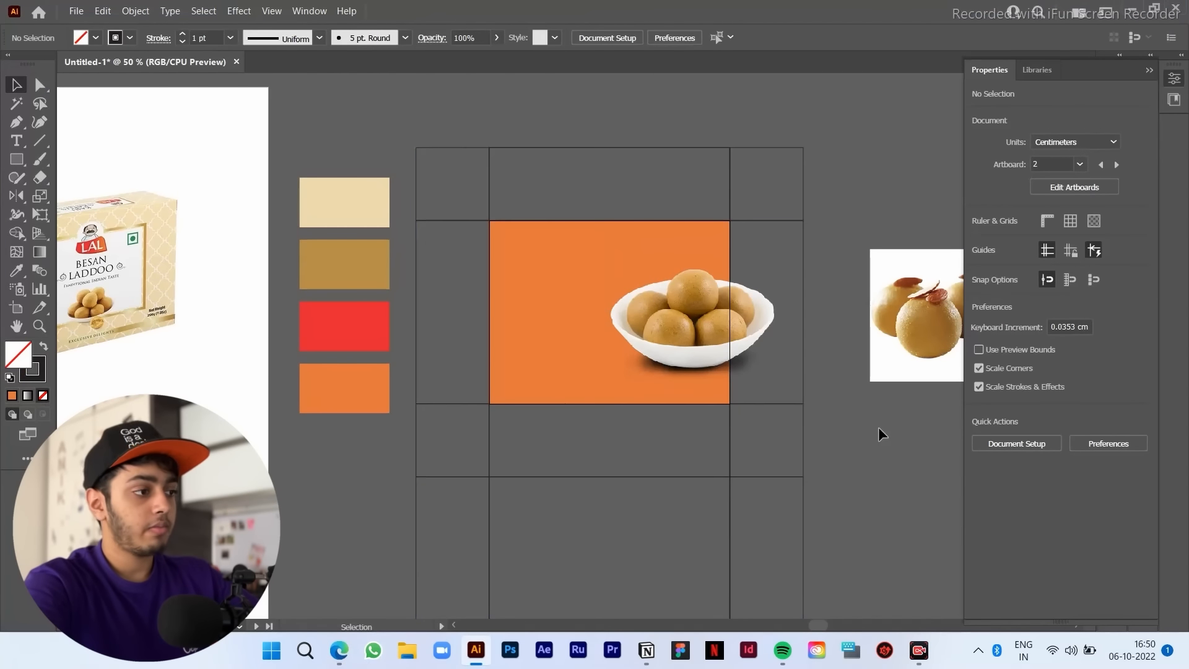
click(460, 566)
click(853, 528)
drag(861, 503, 856, 460)
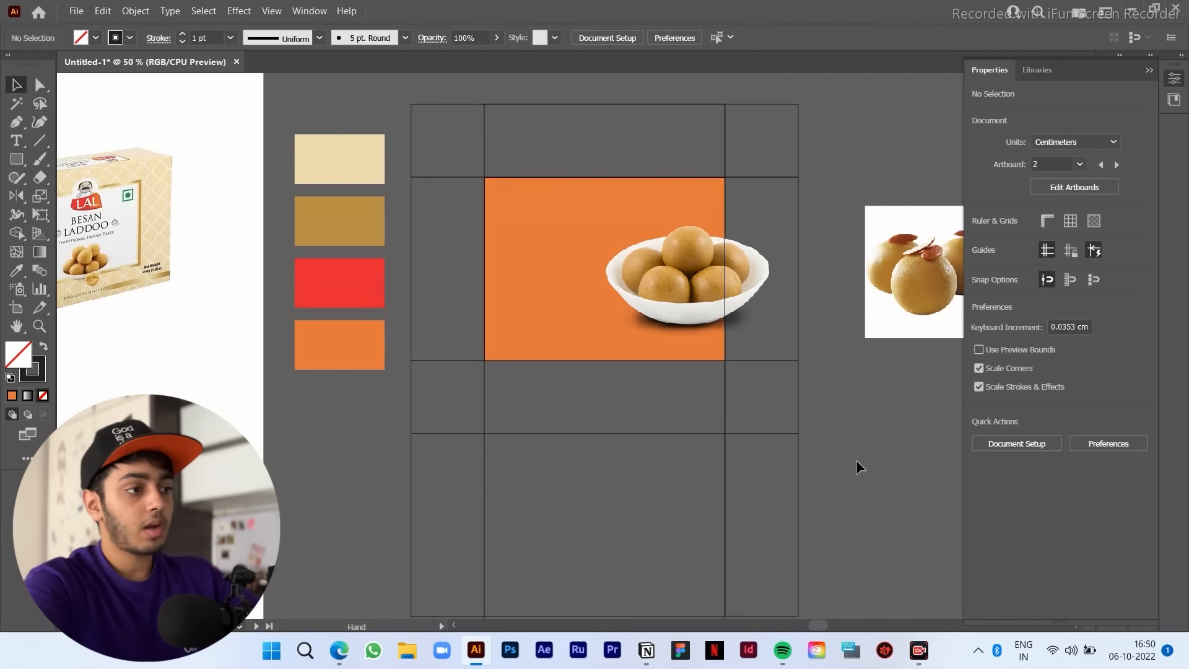
scroll(842, 448, up, 1)
drag(836, 391, 526, 540)
click(846, 459)
drag(846, 460, 656, 567)
key(ctrl+2)
Step: Preview the orange front panel with the cropped laddu bowl in Trim View, and turn Trim View off again
drag(841, 412, 667, 494)
drag(653, 261, 633, 347)
scroll(633, 347, up, 1)
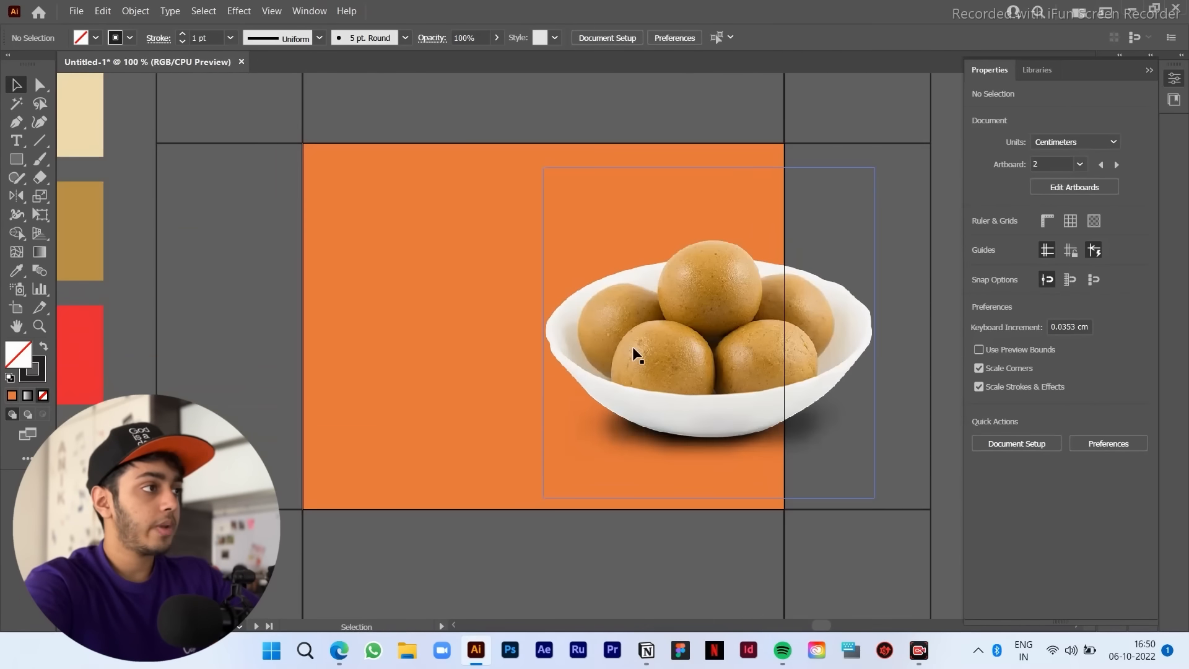
click(273, 11)
click(337, 95)
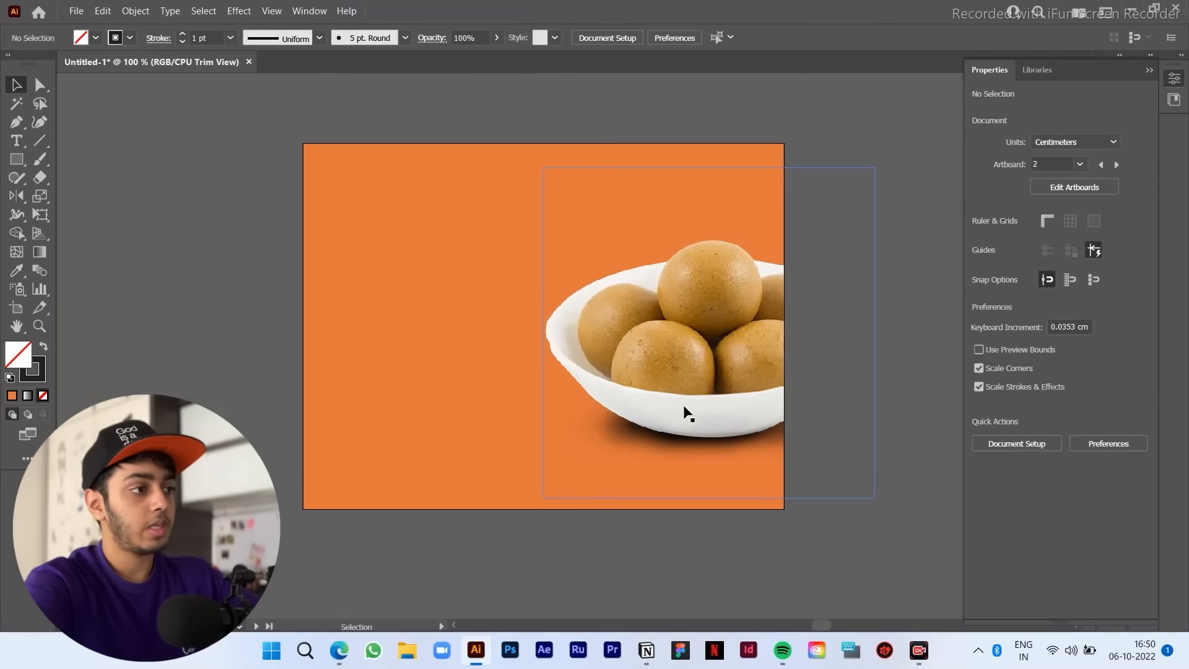
scroll(684, 411, down, 1)
scroll(592, 287, up, 1)
scroll(598, 287, up, 1)
scroll(626, 241, down, 2)
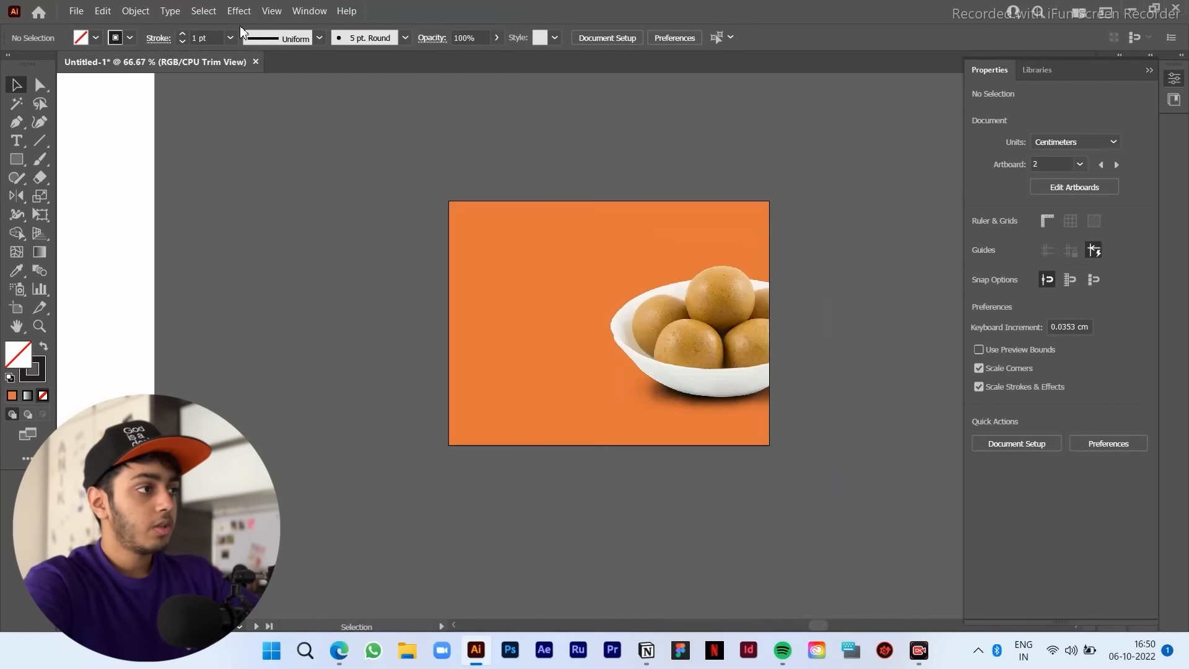
click(272, 11)
click(337, 95)
scroll(435, 303, down, 1)
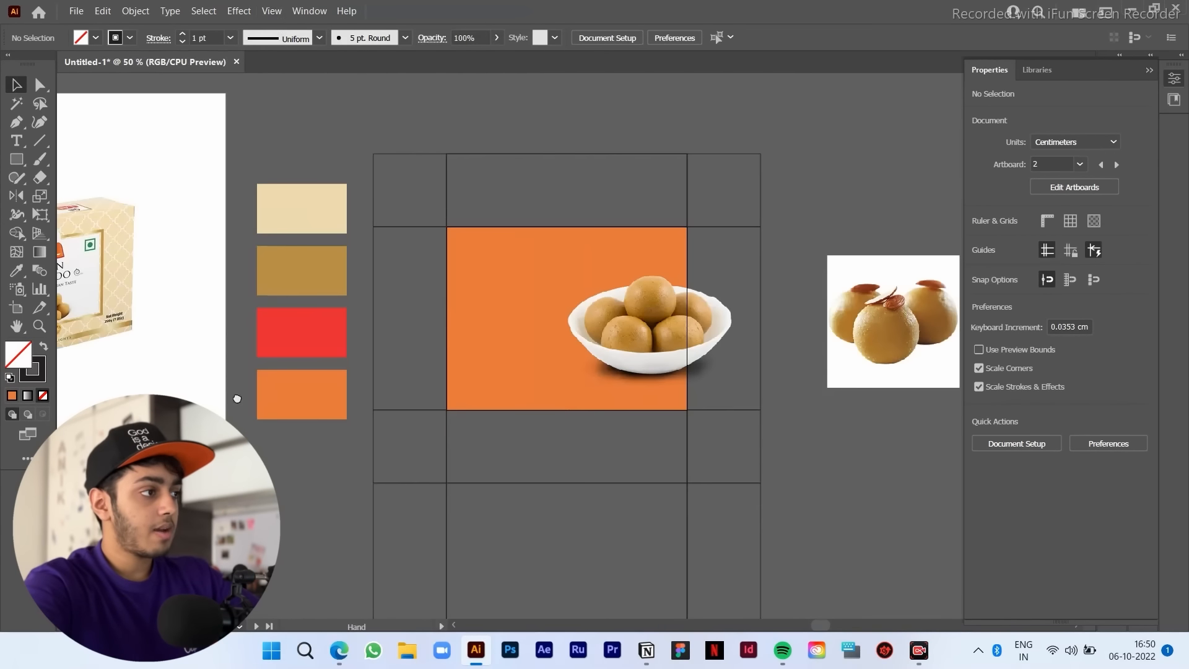
Step: Move the LAL logo image onto the upper part of the orange front panel
drag(236, 399, 753, 351)
scroll(332, 279, down, 1)
drag(129, 341, 443, 320)
drag(224, 312, 831, 300)
shift+click(163, 346)
key(ctrl+z)
drag(194, 389, 759, 324)
drag(760, 326, 531, 333)
drag(529, 335, 848, 233)
scroll(861, 225, up, 2)
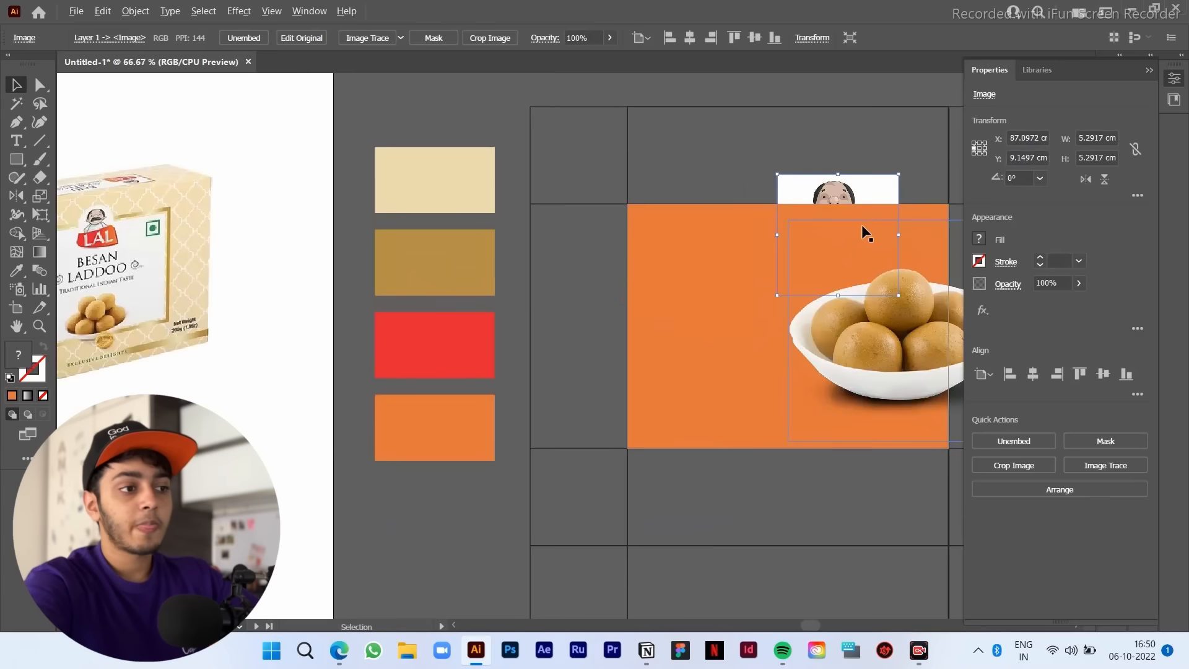
Step: Bring the LAL logo image to the front, above the orange rectangle and laddu bowl
right_click(862, 227)
mouse_move(937, 464)
click(1021, 462)
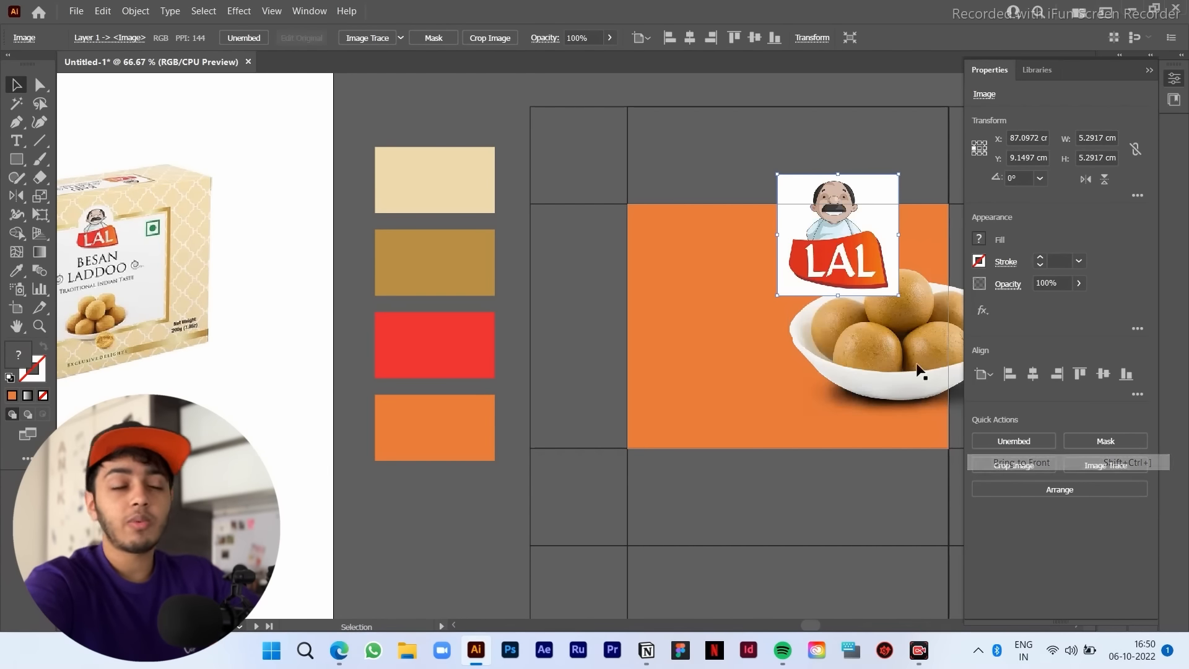
drag(838, 244, 728, 255)
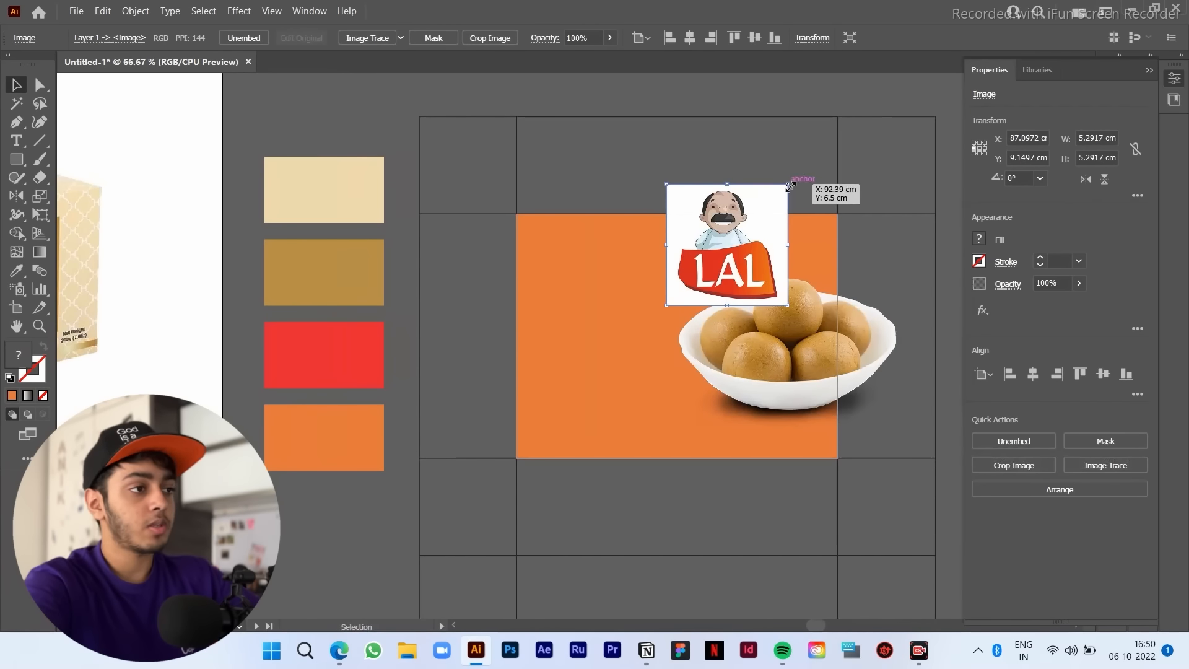
Step: Scale the LAL logo to 2.6458 × 2.6458 cm and centre it horizontally near the front panel's upper edge
drag(788, 184, 727, 244)
drag(706, 248, 690, 230)
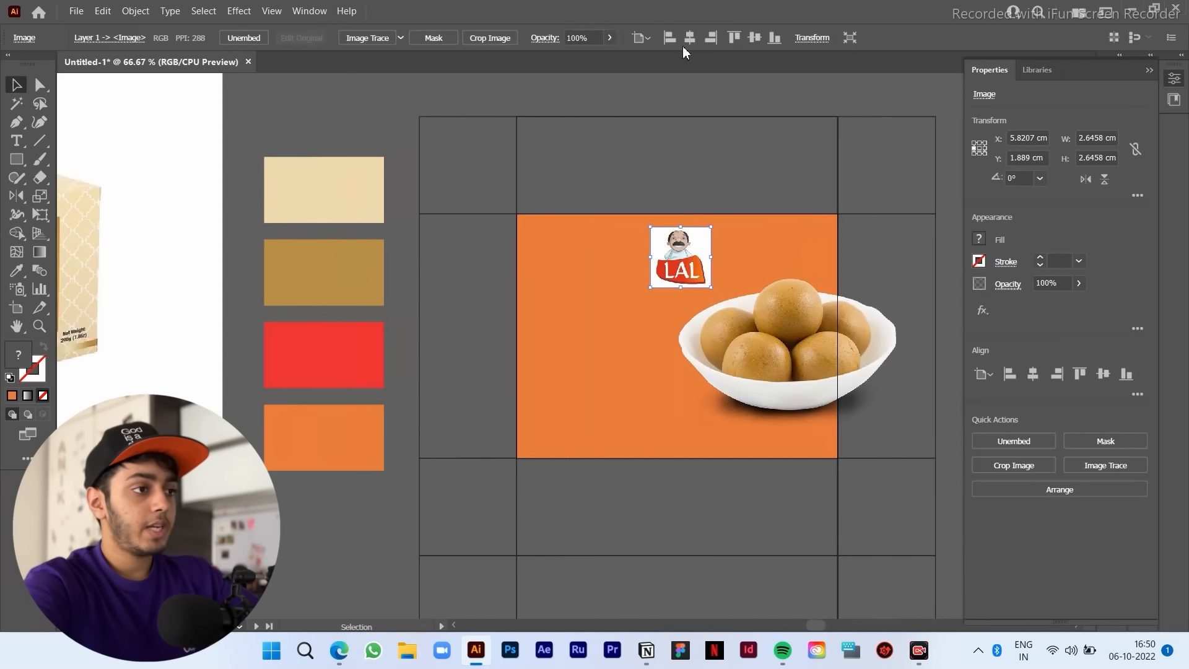
click(690, 38)
click(721, 152)
drag(696, 153, 639, 134)
scroll(744, 298, up, 1)
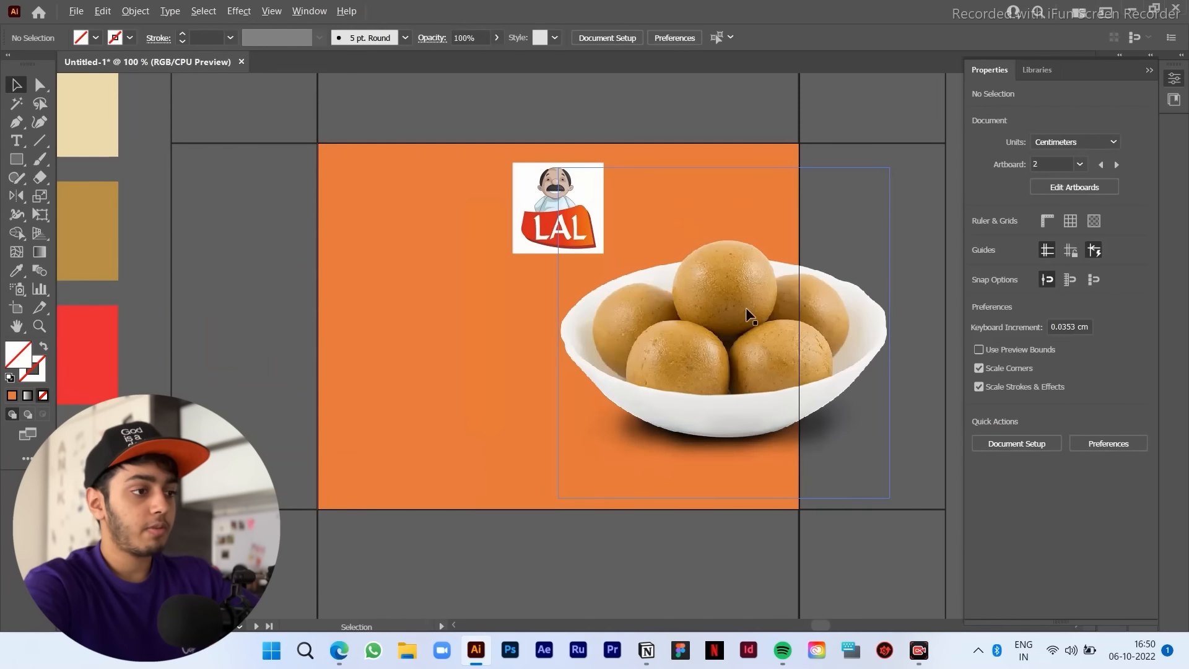
Step: Shift the laddu bowl image slightly down on the front panel and deselect it
drag(751, 333, 753, 343)
scroll(753, 344, down, 1)
click(864, 488)
Step: Compare the front panel layout with the logo size and placement on the LAL reference box
scroll(865, 488, right, 4)
scroll(704, 322, up, 1)
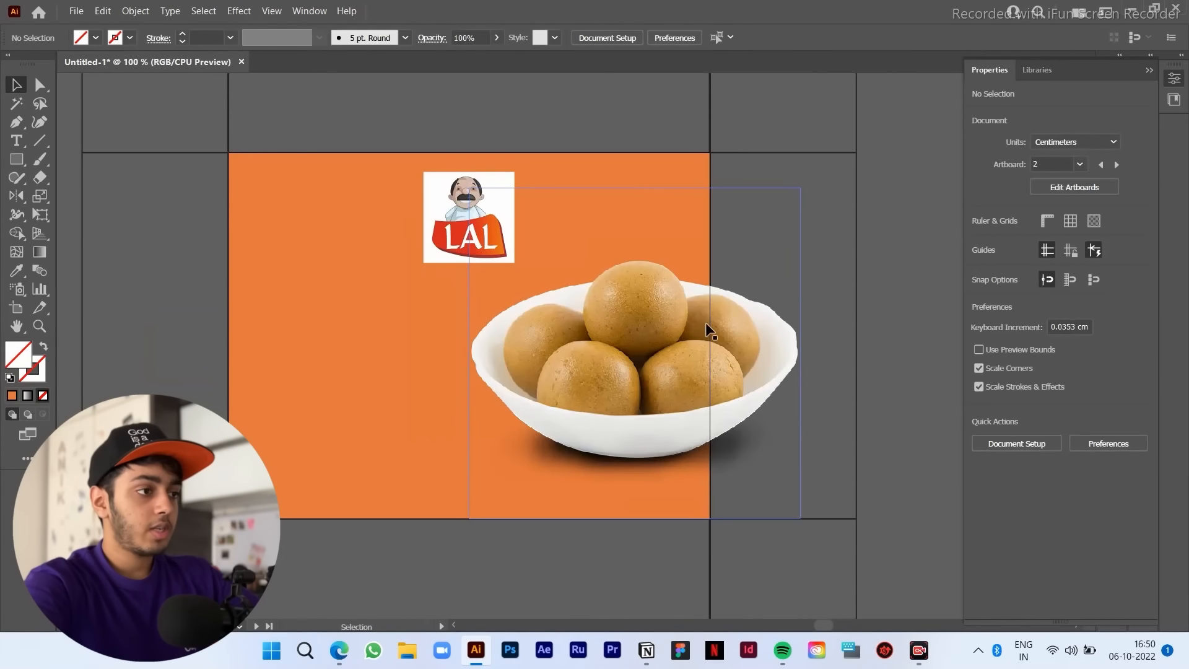
scroll(768, 284, left, 4)
scroll(768, 283, down, 2)
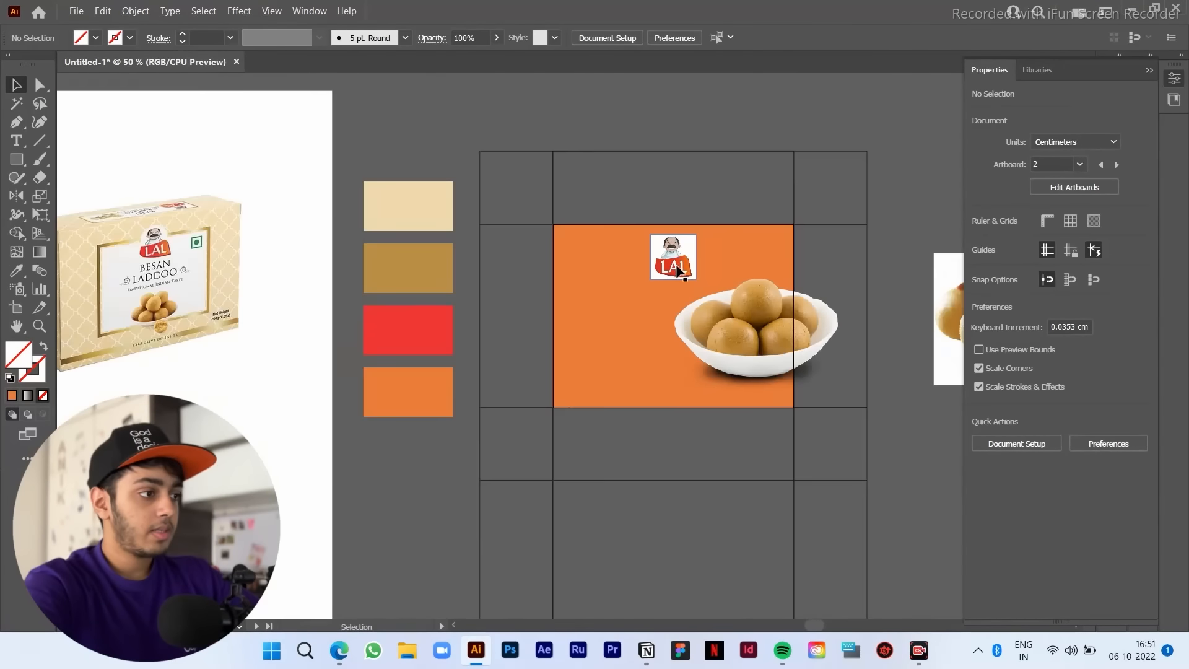
scroll(592, 310, left, 8)
scroll(458, 233, up, 2)
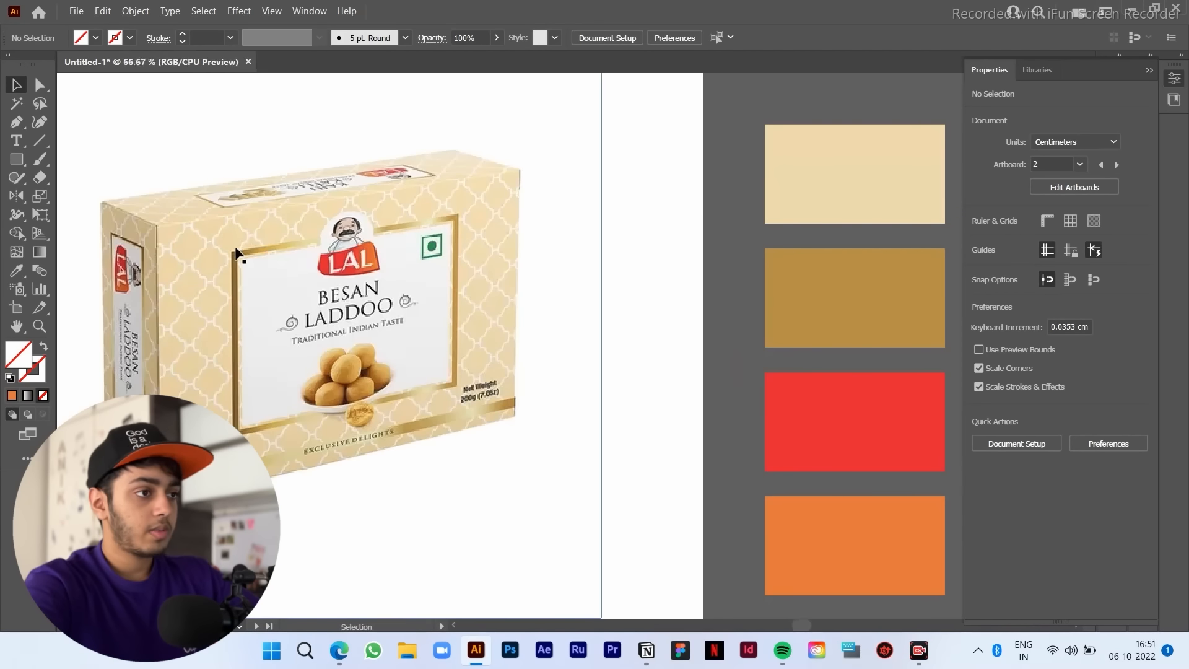
scroll(489, 287, down, 2)
scroll(489, 287, right, 6)
Step: Scale the LAL logo down slightly on the front panel, keeping it centred, and deselect it
scroll(786, 260, up, 1)
click(785, 261)
drag(786, 260, 790, 246)
click(798, 208)
Step: Study the product name, tagline and net weight text on the LAL reference box up close
drag(811, 206, 874, 179)
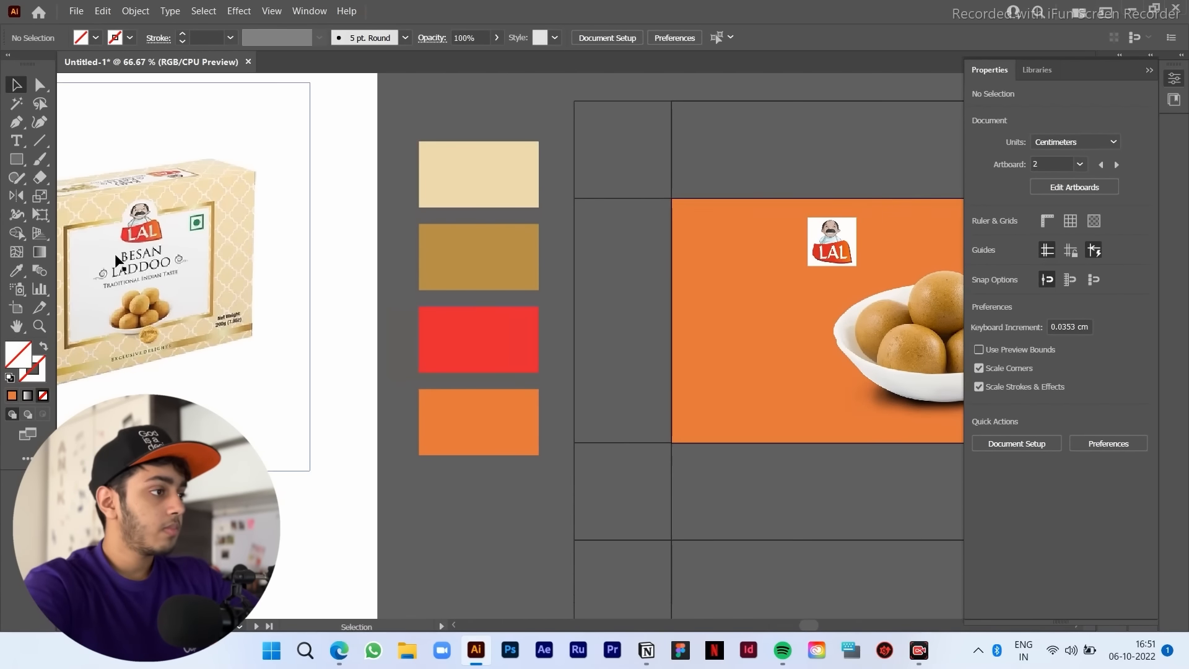
scroll(116, 260, up, 2)
drag(234, 335, 428, 336)
scroll(242, 298, up, 1)
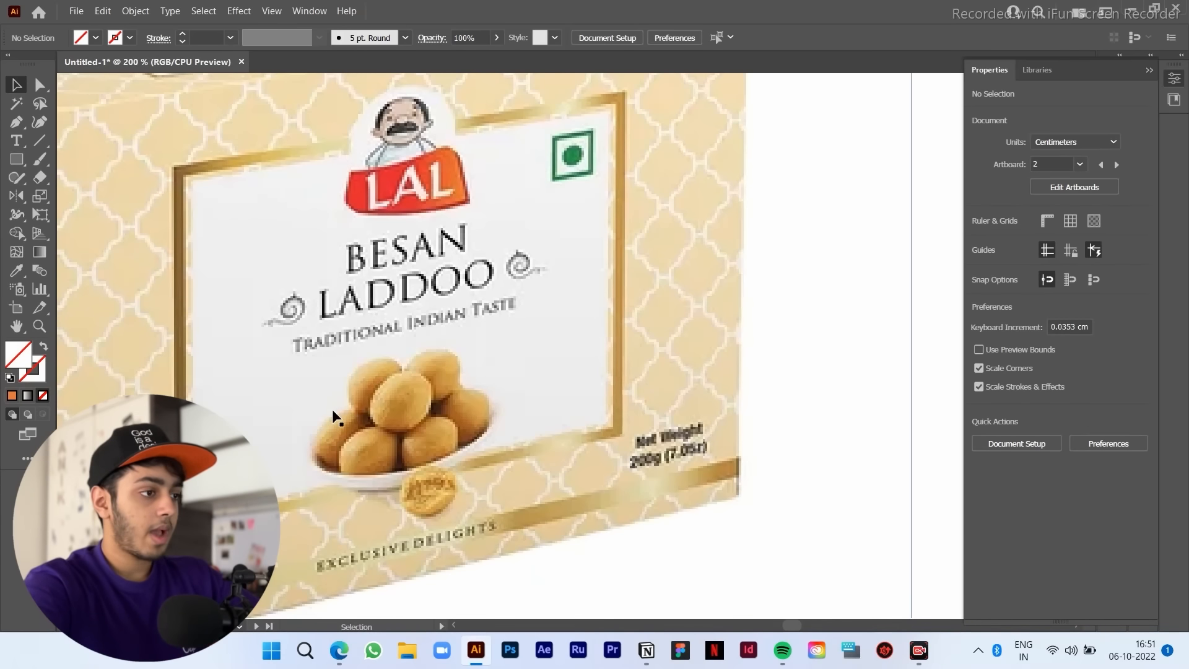
scroll(413, 395, down, 1)
drag(578, 500, 613, 482)
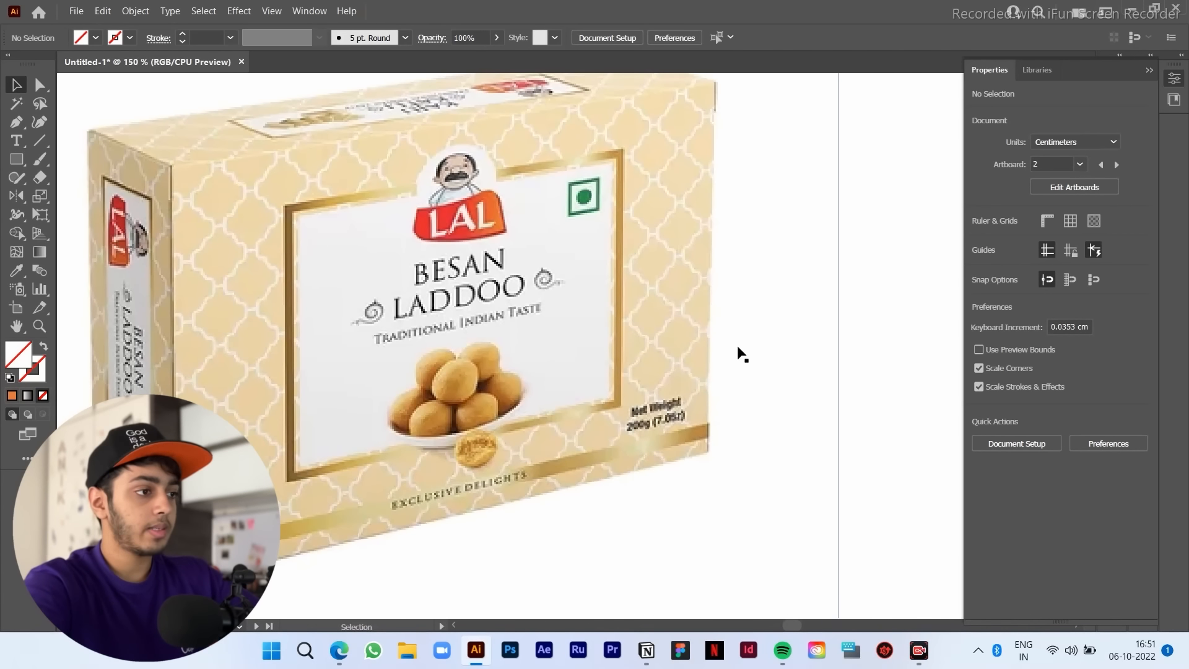
scroll(519, 392, down, 1)
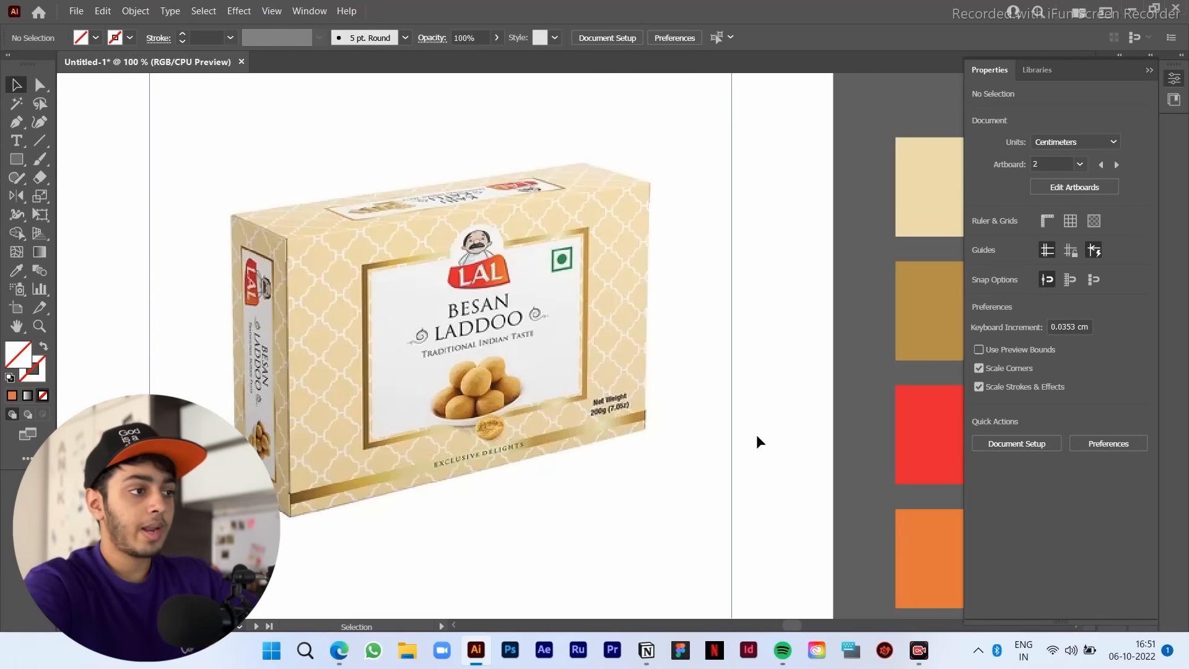
scroll(635, 412, up, 1)
scroll(415, 333, down, 2)
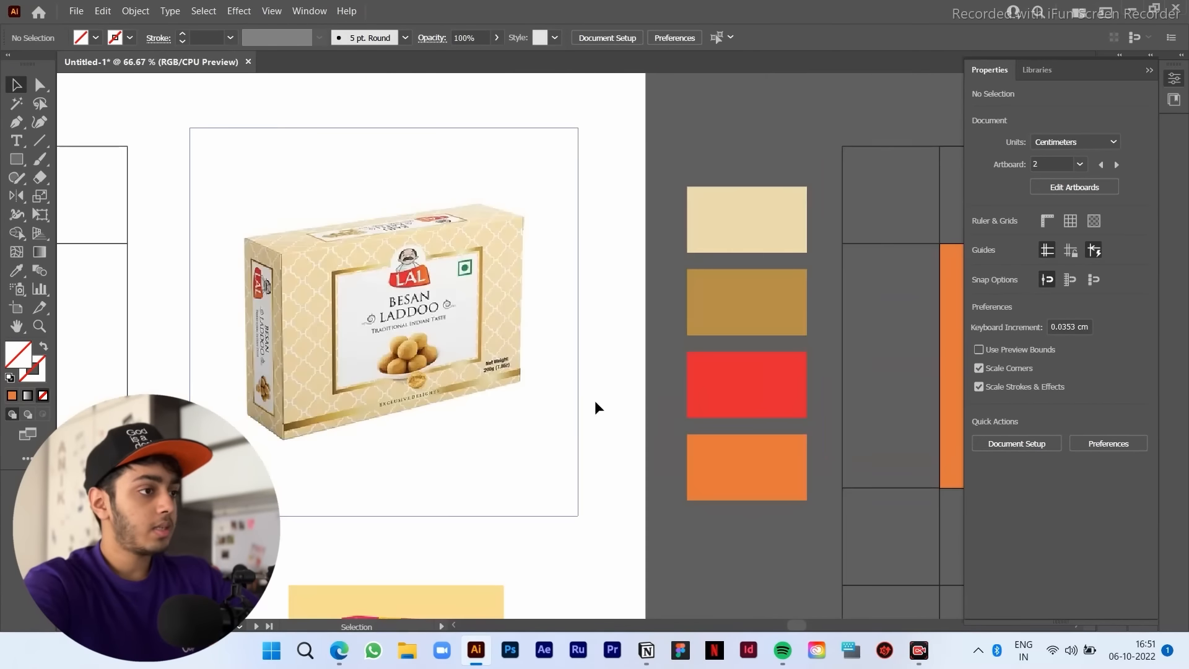
Step: Add the text "BESAN LADDU" on the orange front panel, beside the laddu bowl, and deselect it
drag(595, 400, 276, 425)
drag(589, 541, 533, 527)
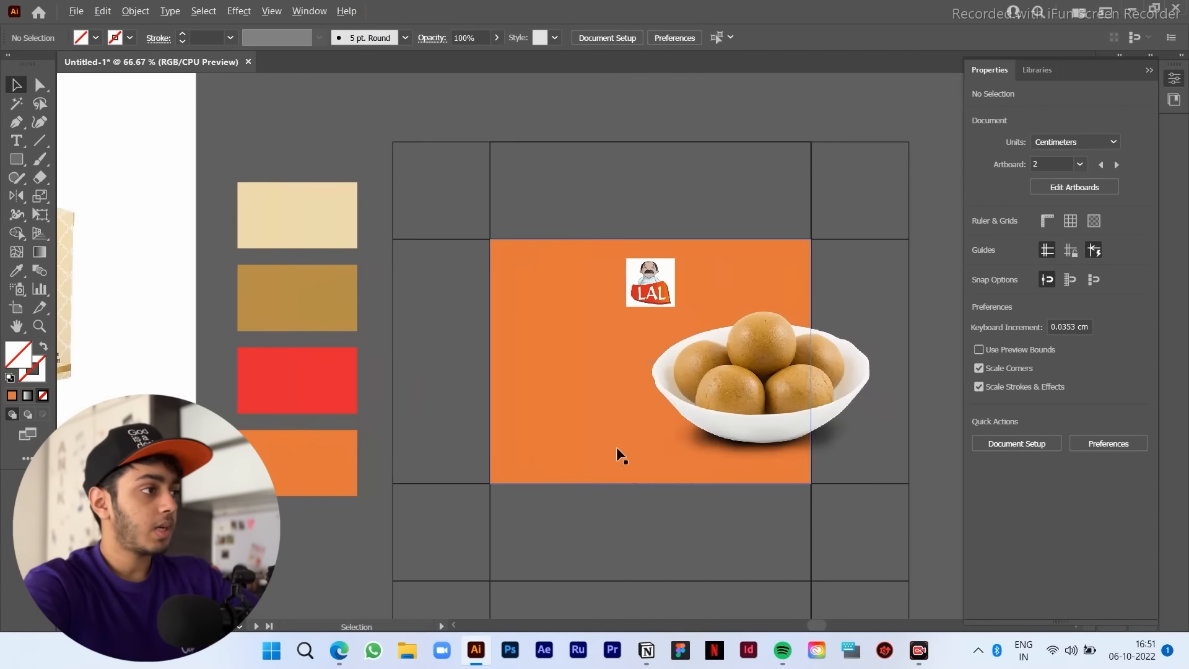
scroll(618, 454, up, 1)
key(t)
click(517, 293)
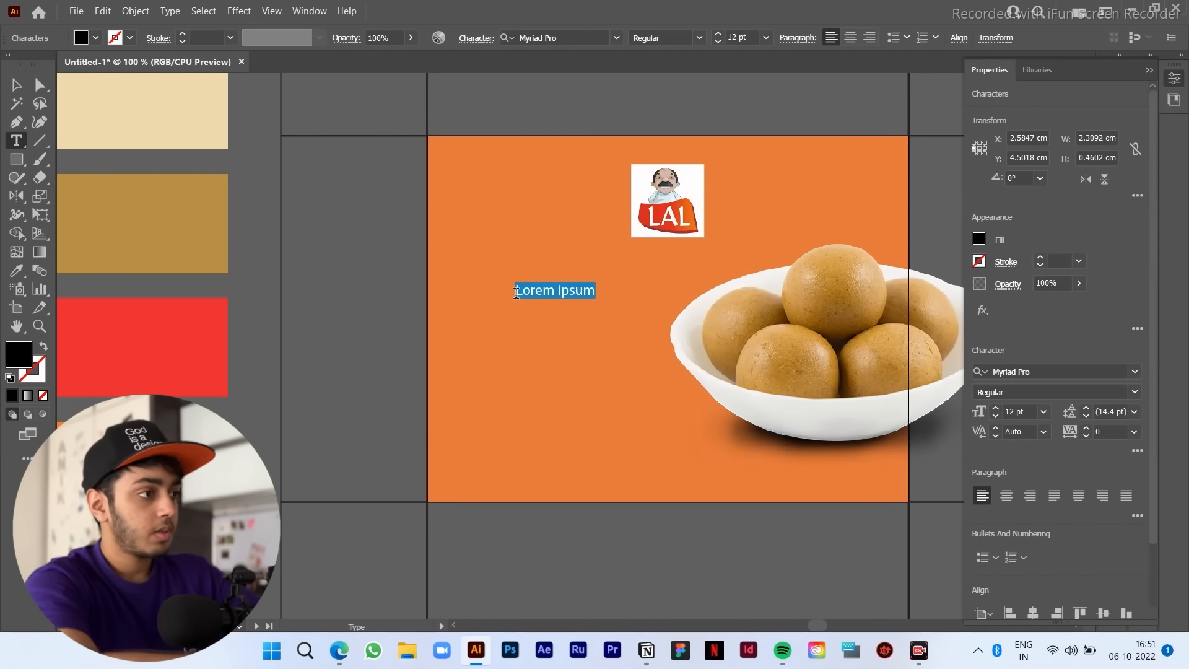
key(Caps_Lock)
text(BES)
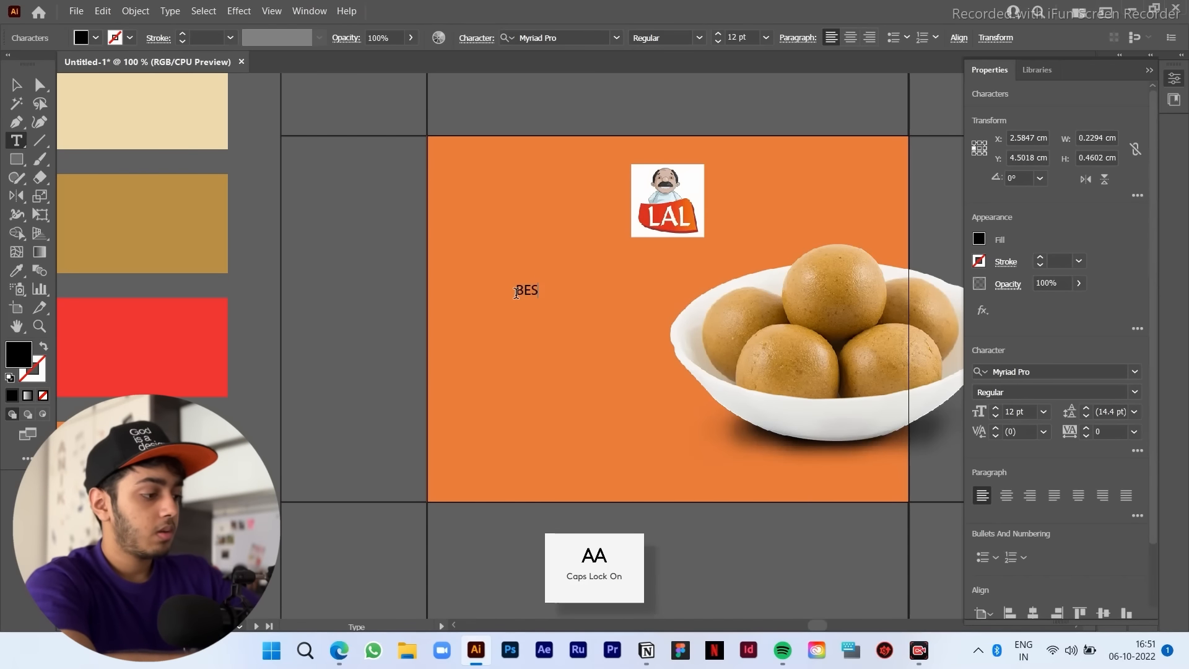
text(AN LADDU)
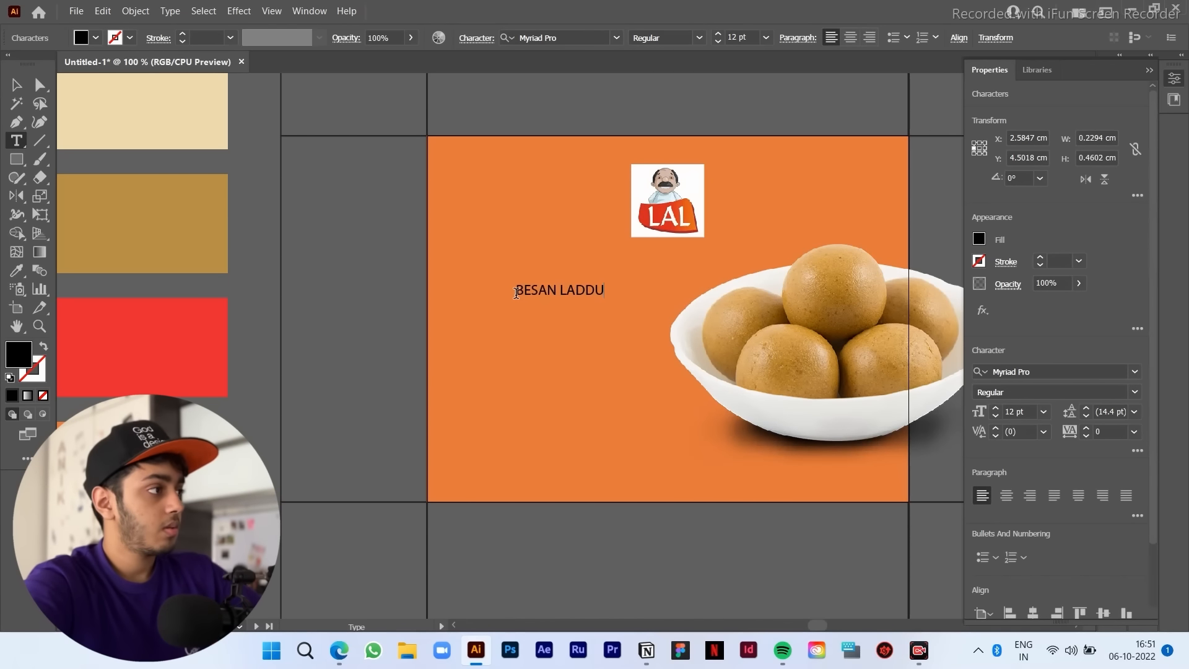
click(22, 89)
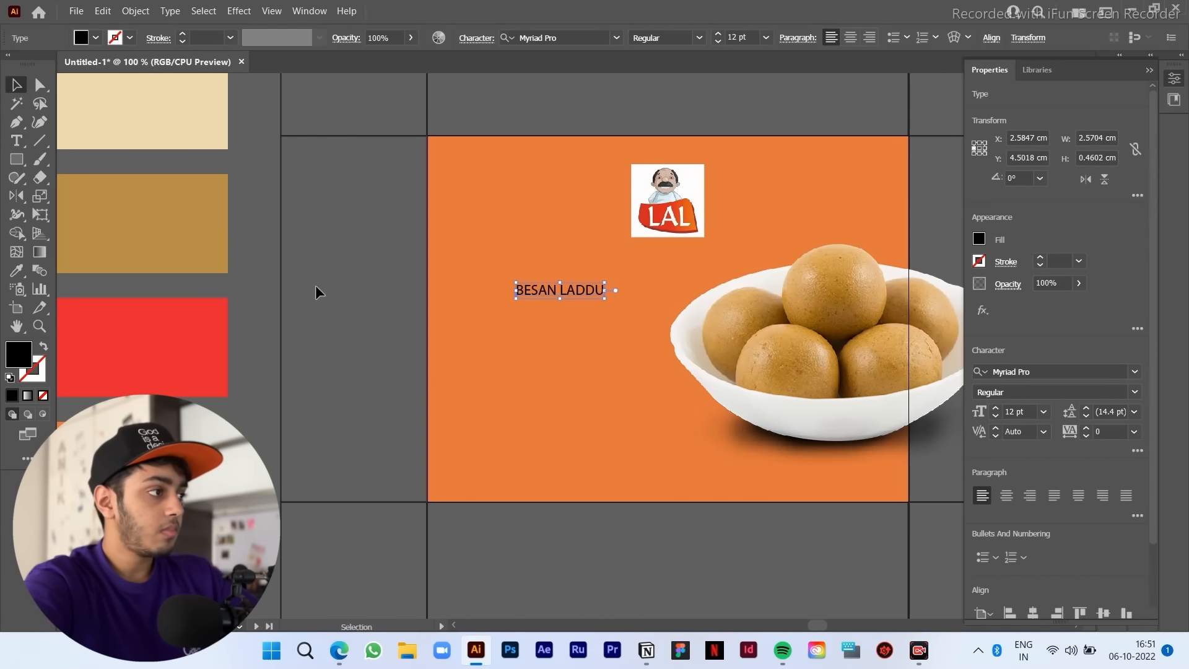
click(318, 309)
Step: Undo the typed product name and replace the placeholder text with "BESAN LADDOO"
key(space)
drag(320, 330, 528, 329)
drag(706, 300, 762, 322)
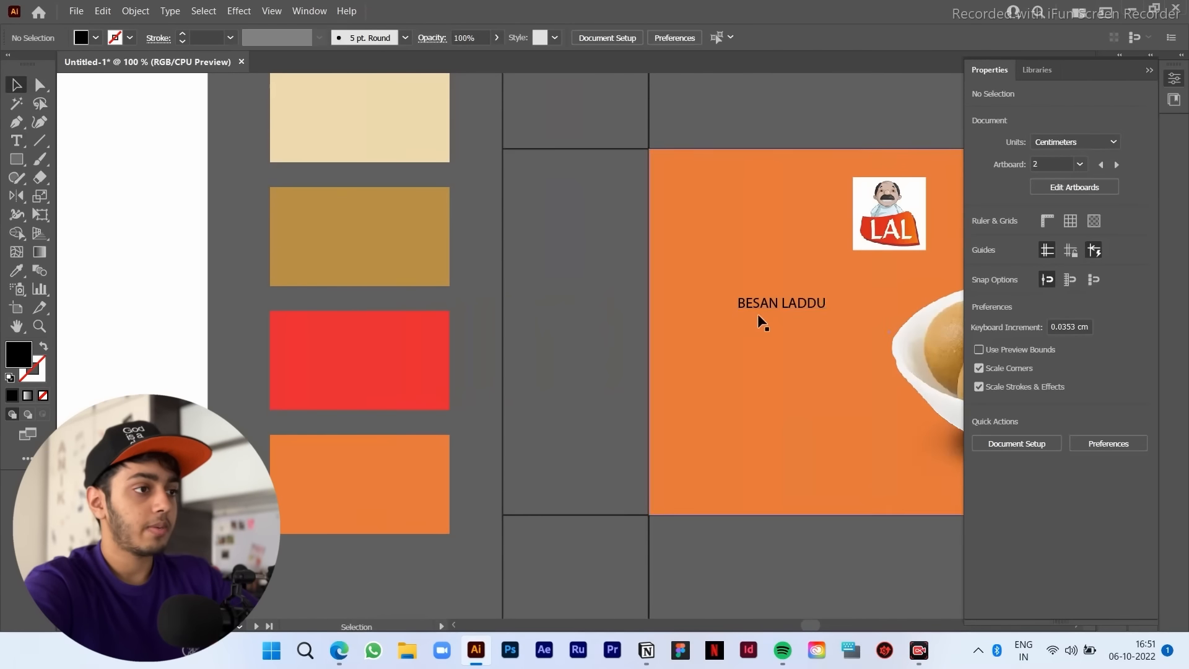
click(821, 304)
key(ctrl+z)
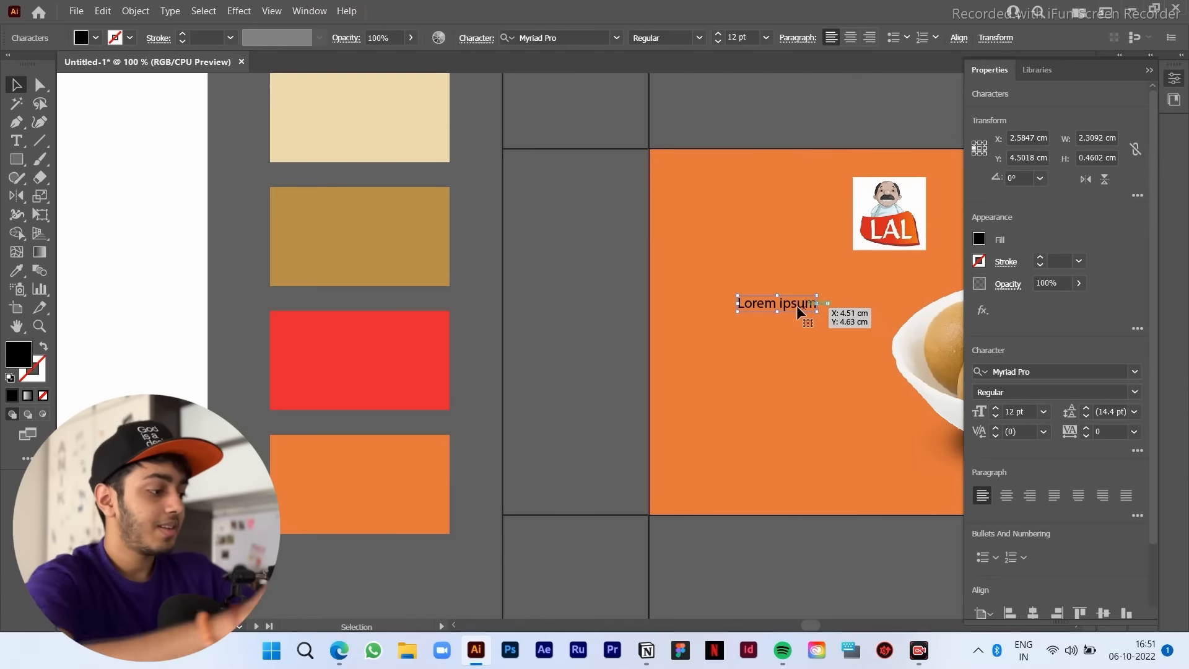
double_click(790, 306)
key(ctrl+a)
text(BES)
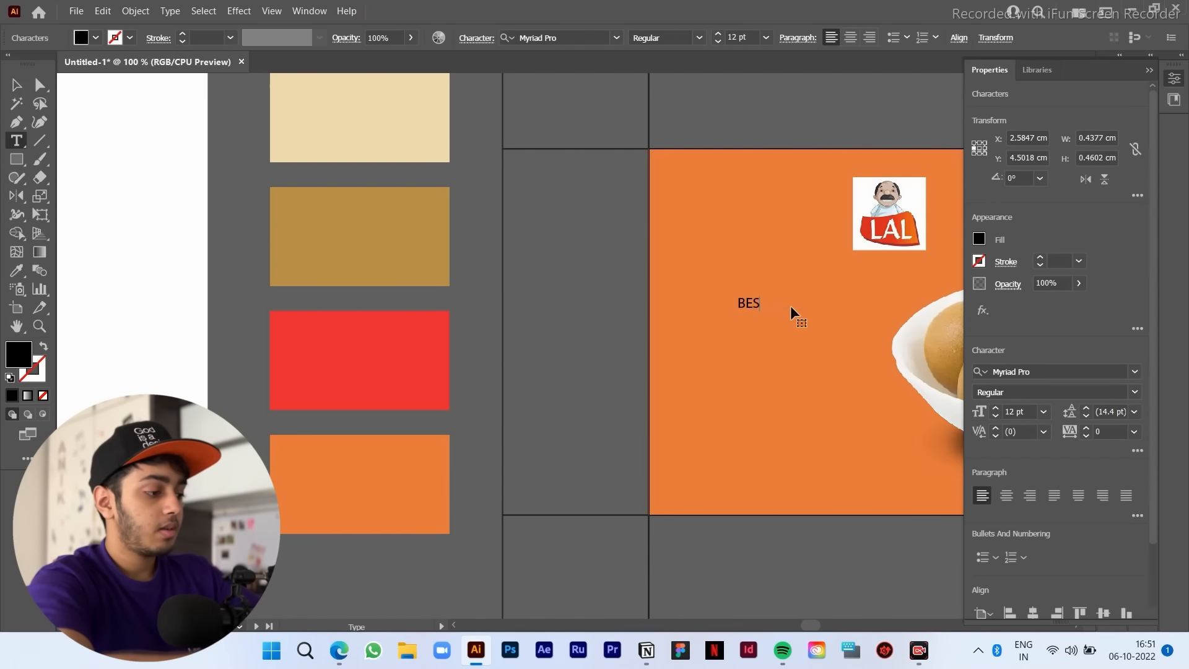
text(AN LADDOO)
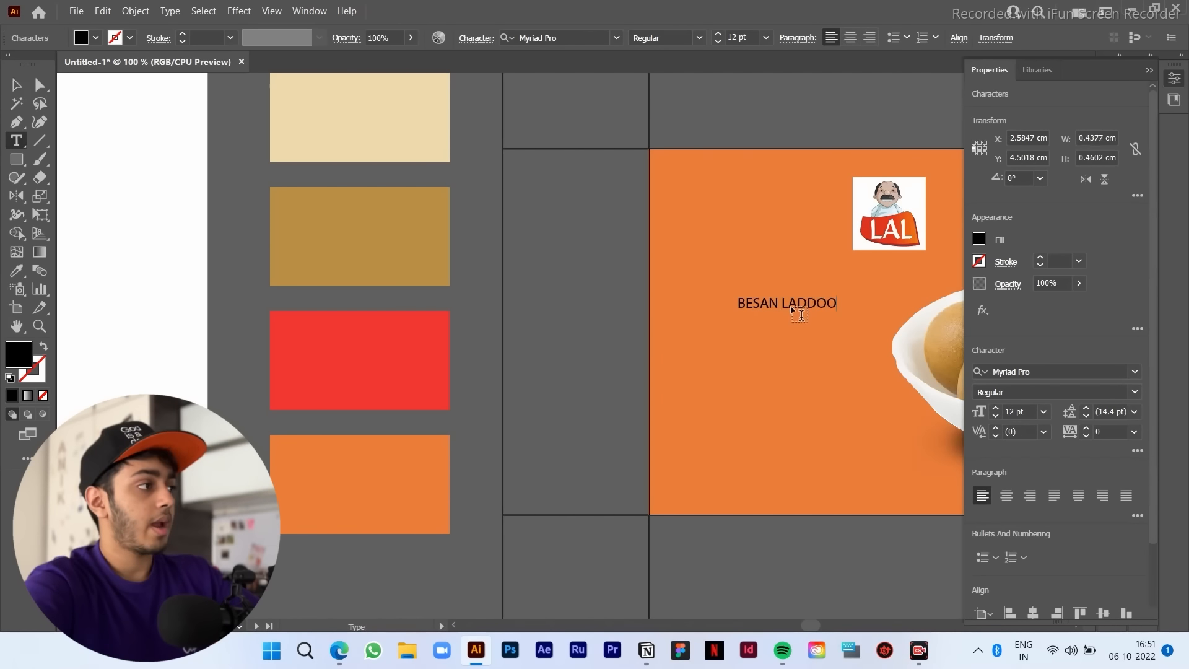
click(21, 85)
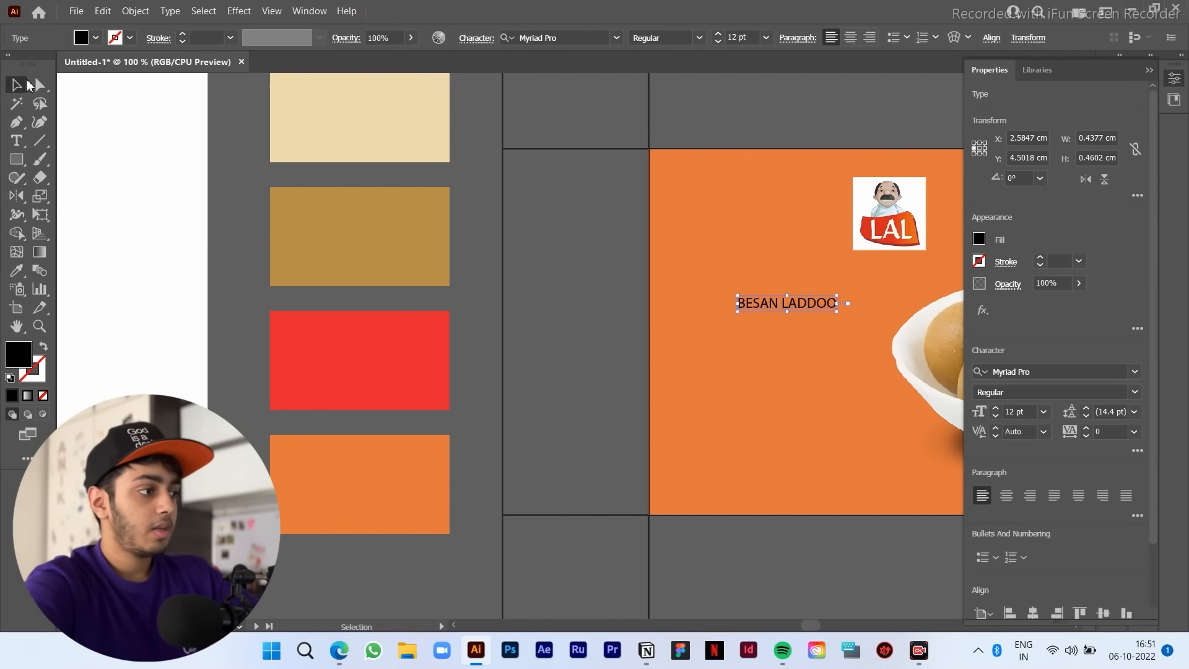
Step: Examine the reference sweet boxes on the inspiration board, deselect the product name and return to the orange front panel
scroll(517, 240, down, 3)
drag(506, 283, 637, 148)
drag(214, 605, 366, 416)
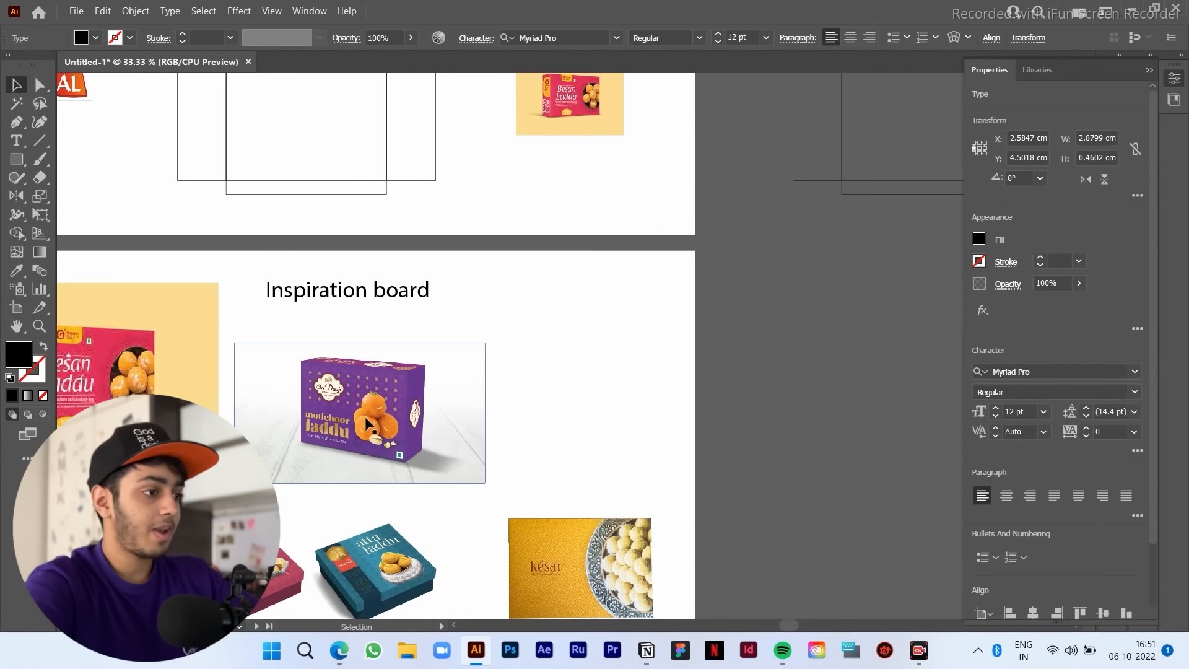
click(603, 347)
drag(651, 266, 494, 494)
drag(534, 379, 481, 446)
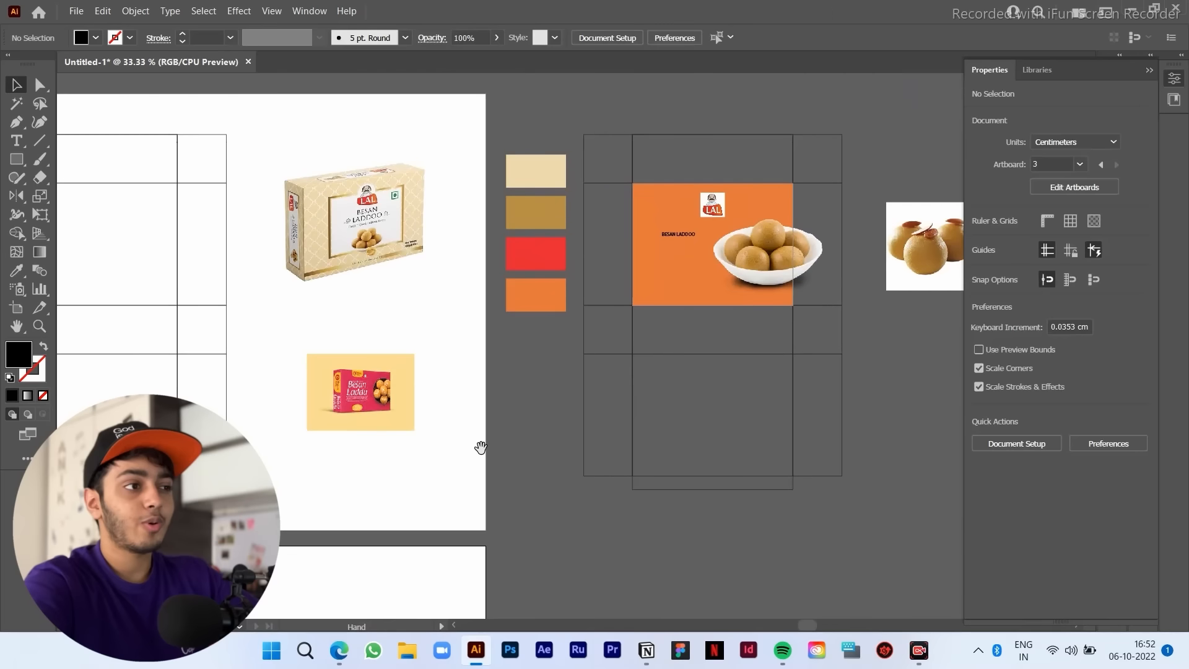
scroll(724, 214, up, 2)
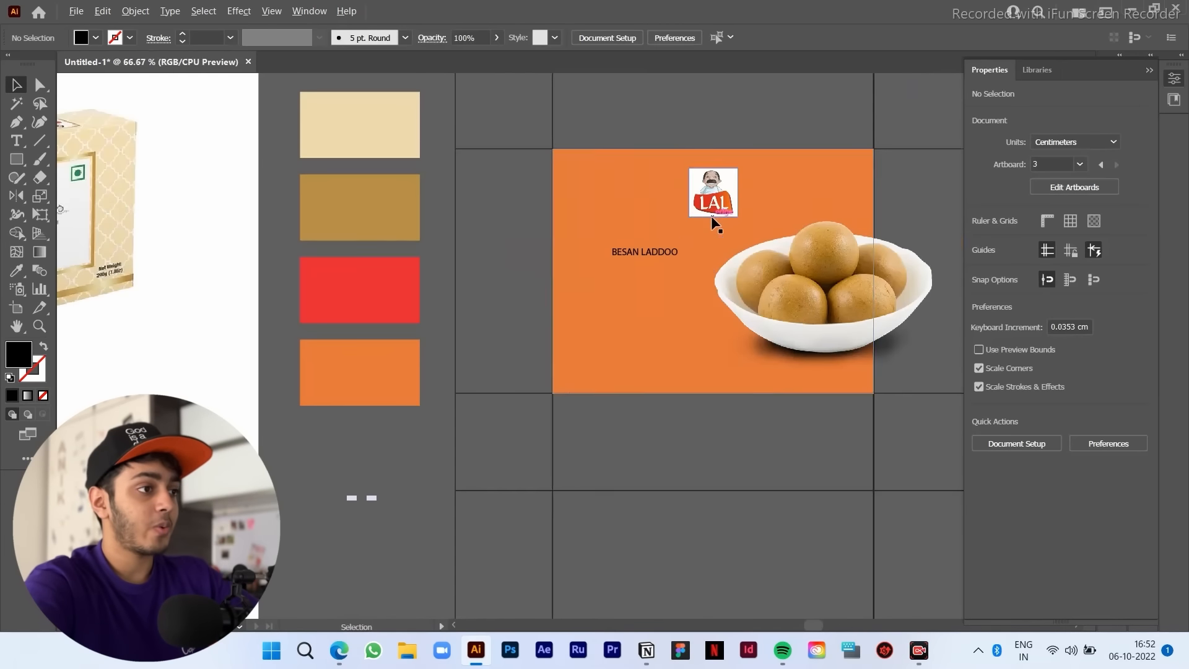
Step: Enlarge the "BESAN LADDOO" text beside the laddu bowl to about 23.8 pt and deselect it
click(672, 253)
drag(679, 247, 721, 218)
drag(713, 425, 672, 451)
click(672, 452)
drag(664, 498, 610, 525)
scroll(745, 309, up, 1)
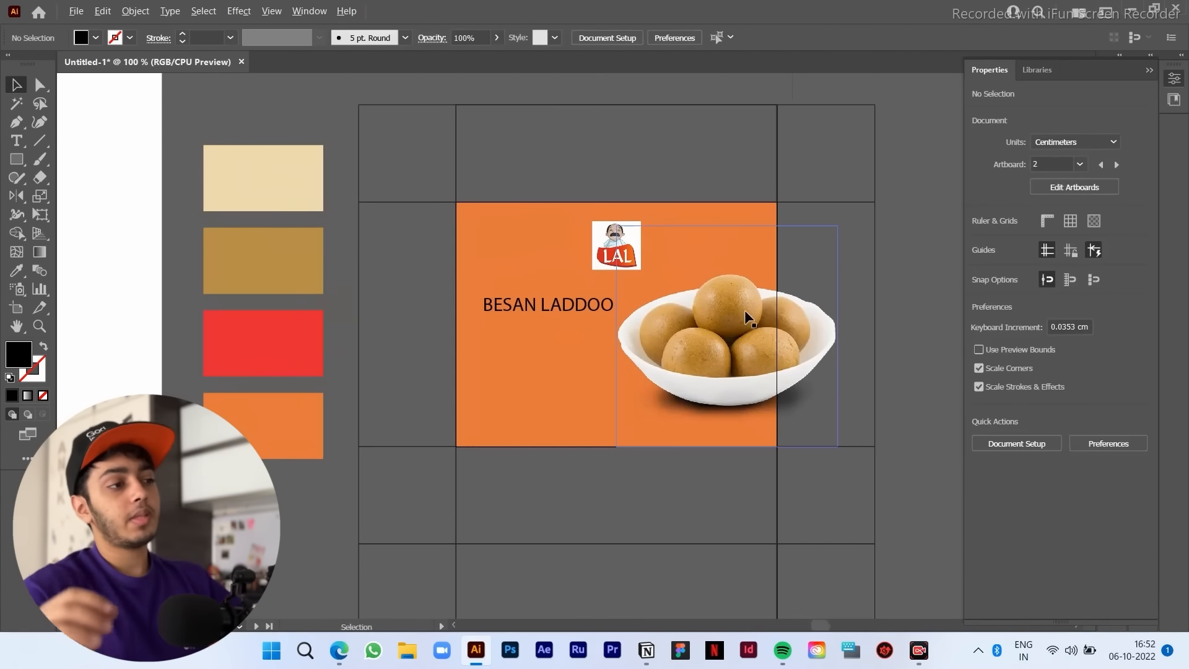
scroll(744, 310, up, 1)
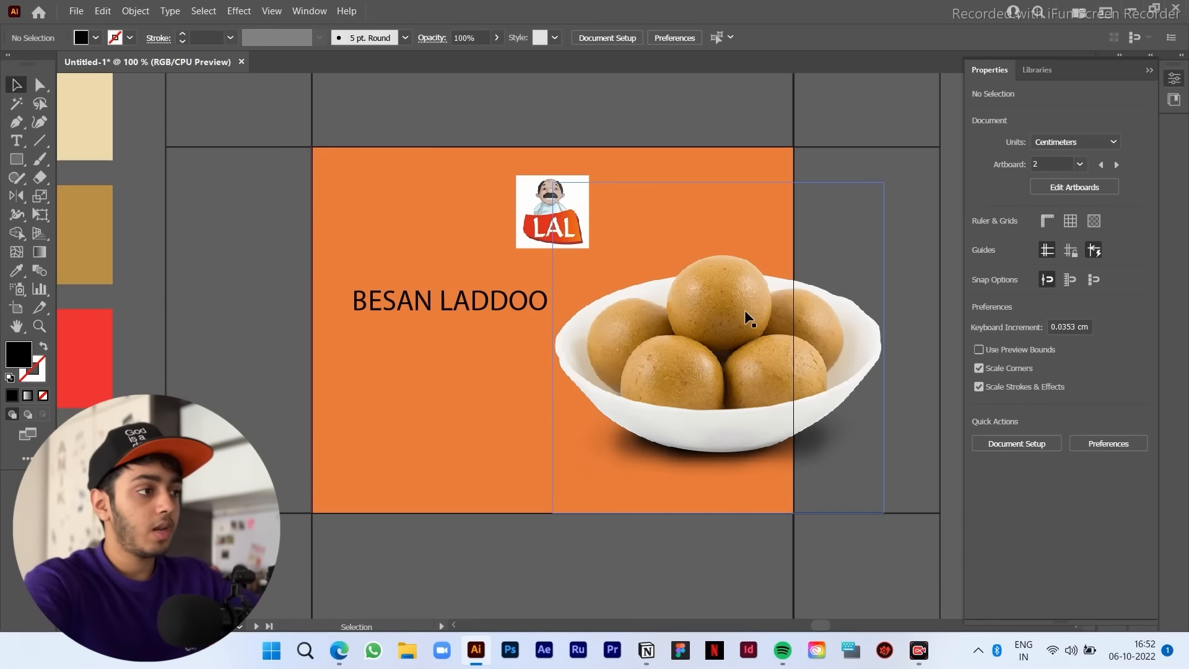
Step: Recolour the front panel rectangle with the red sampled from the colour palette and deselect it
key(Caps_Lock)
scroll(555, 492, down, 2)
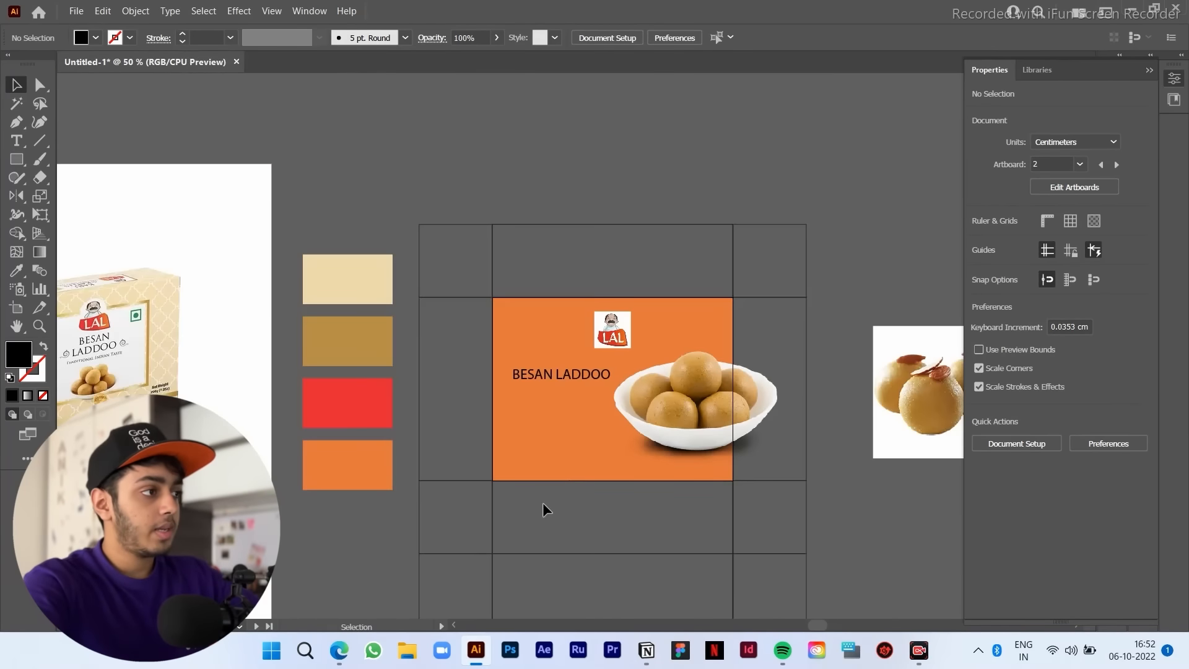
drag(603, 500, 676, 406)
click(688, 234)
scroll(688, 234, up, 1)
drag(689, 234, 750, 256)
key(i)
click(484, 374)
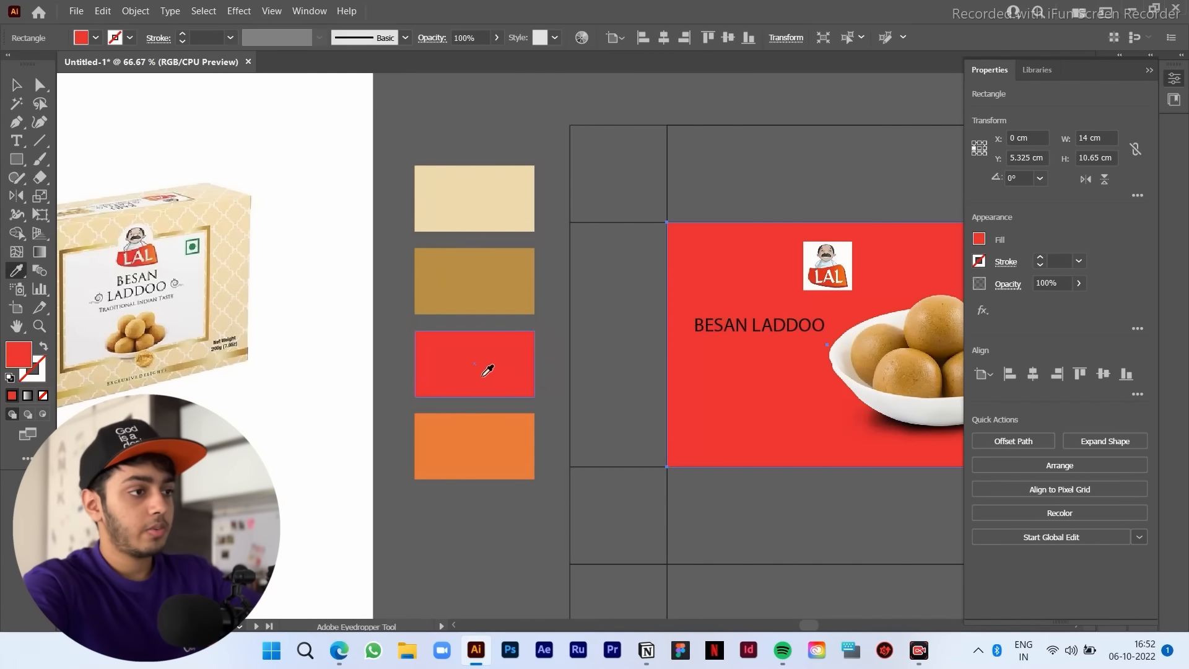
key(v)
click(811, 508)
drag(811, 508, 619, 474)
Step: Recolour the "BESAN LADDOO" text with the beige sampled from the colour palette and deselect it
scroll(732, 232, up, 1)
click(481, 325)
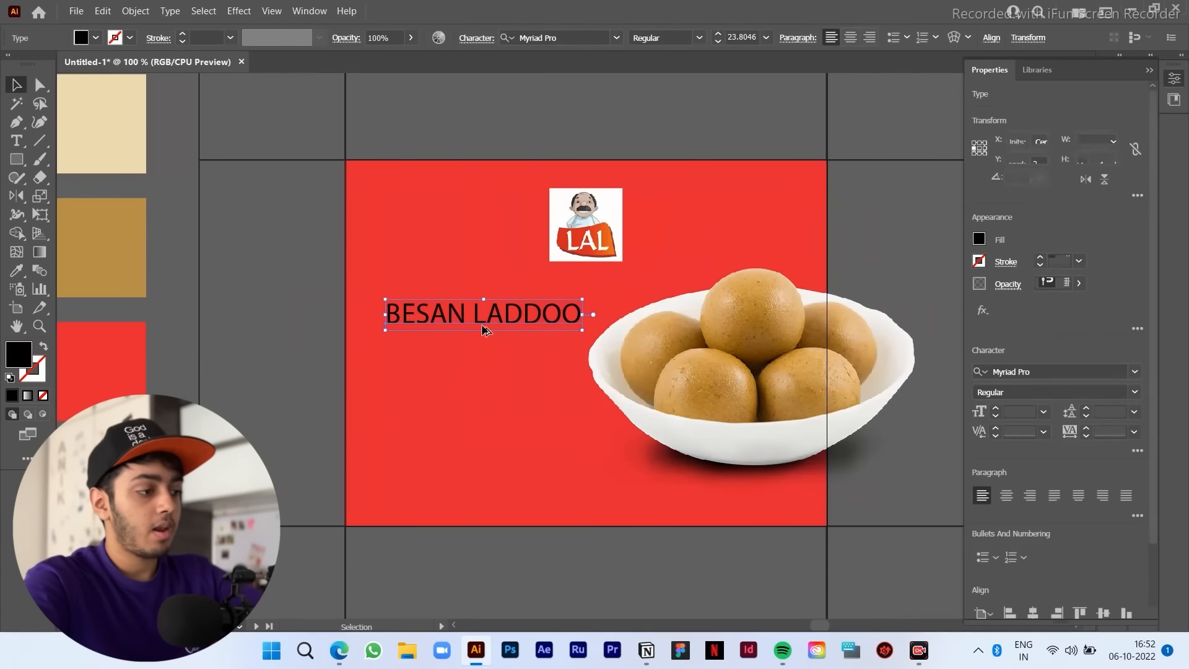
scroll(481, 324, down, 1)
key(i)
click(252, 204)
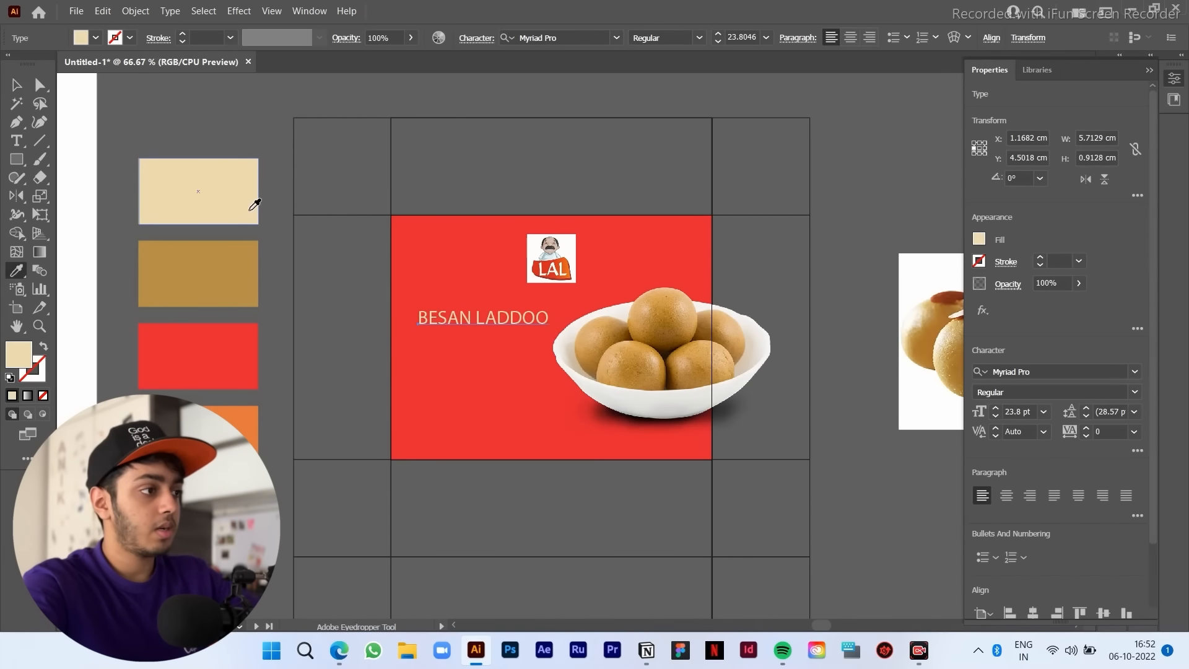
key(v)
click(266, 147)
scroll(499, 317, up, 2)
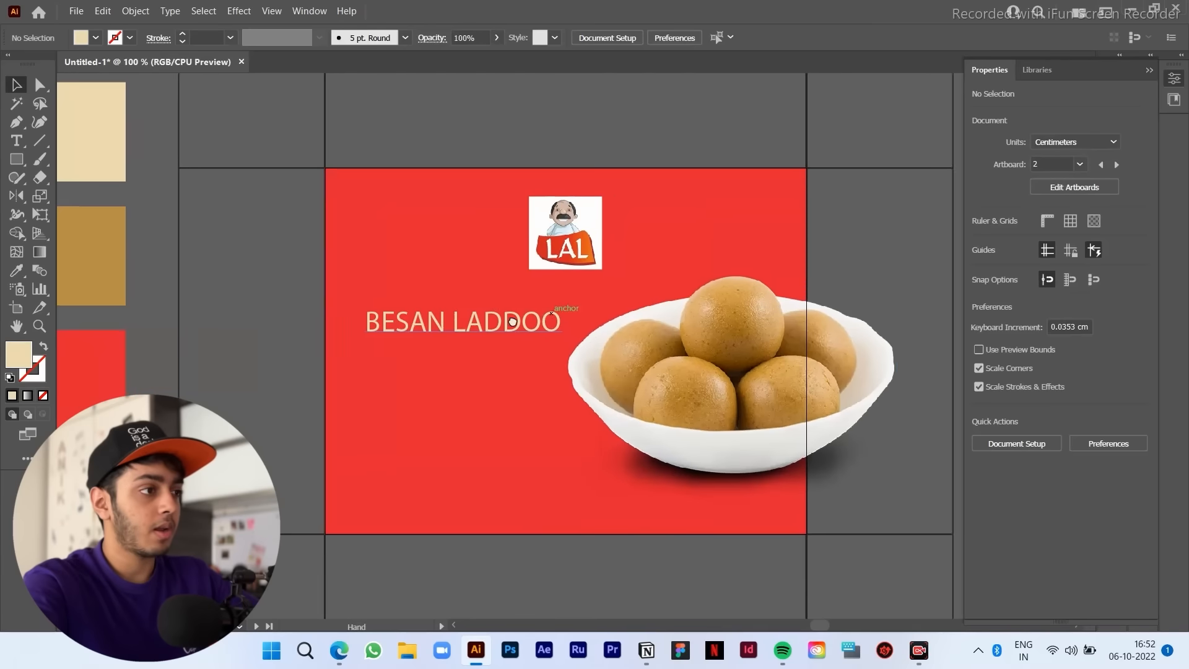
Step: Preview fonts on the "BESAN LADDOO" text, set it in Arvo and deselect it
click(532, 322)
scroll(506, 330, down, 1)
drag(365, 329, 754, 294)
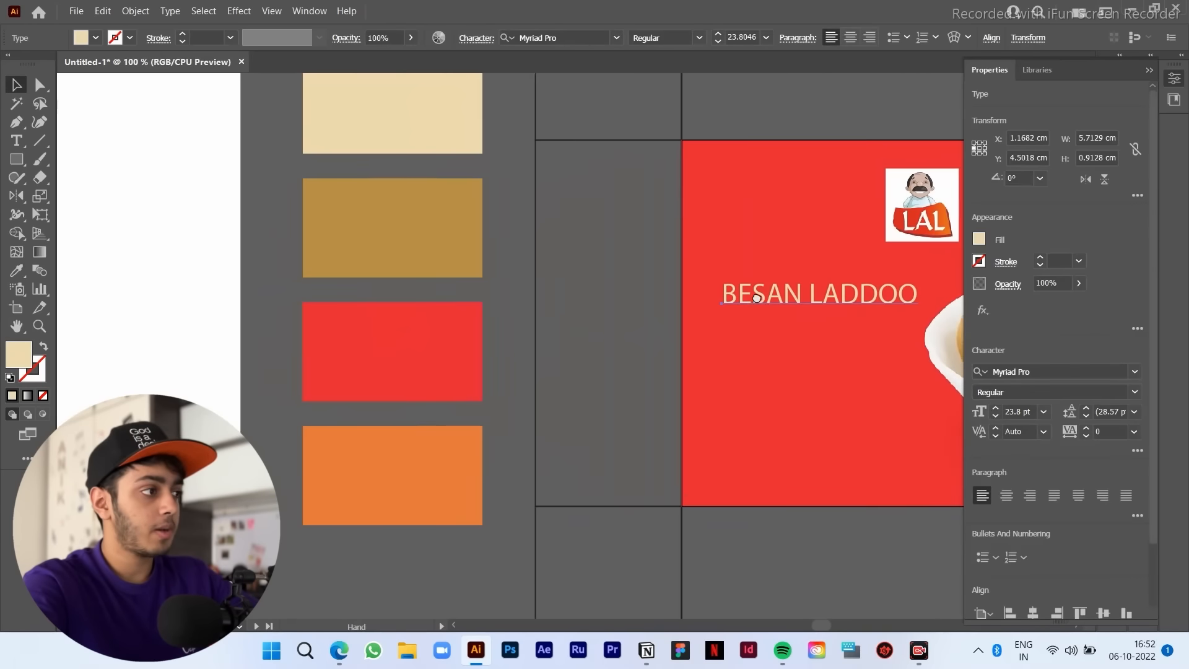
scroll(595, 308, down, 1)
drag(580, 309, 379, 310)
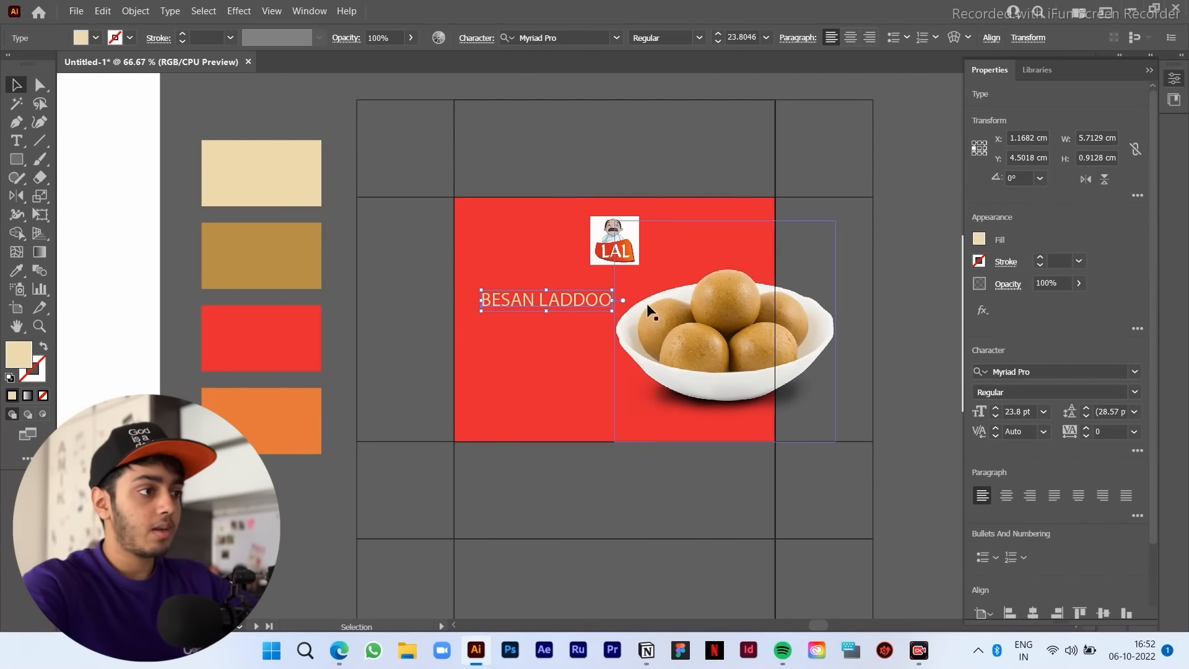
scroll(625, 291, up, 1)
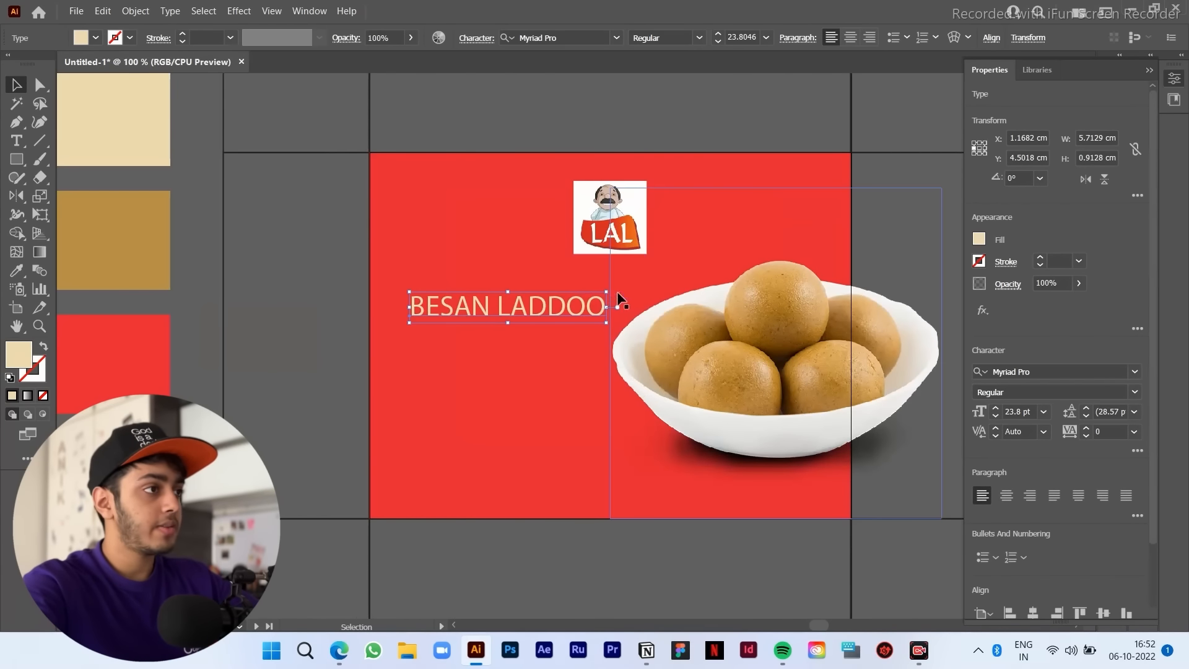
scroll(618, 300, right, 3)
click(618, 38)
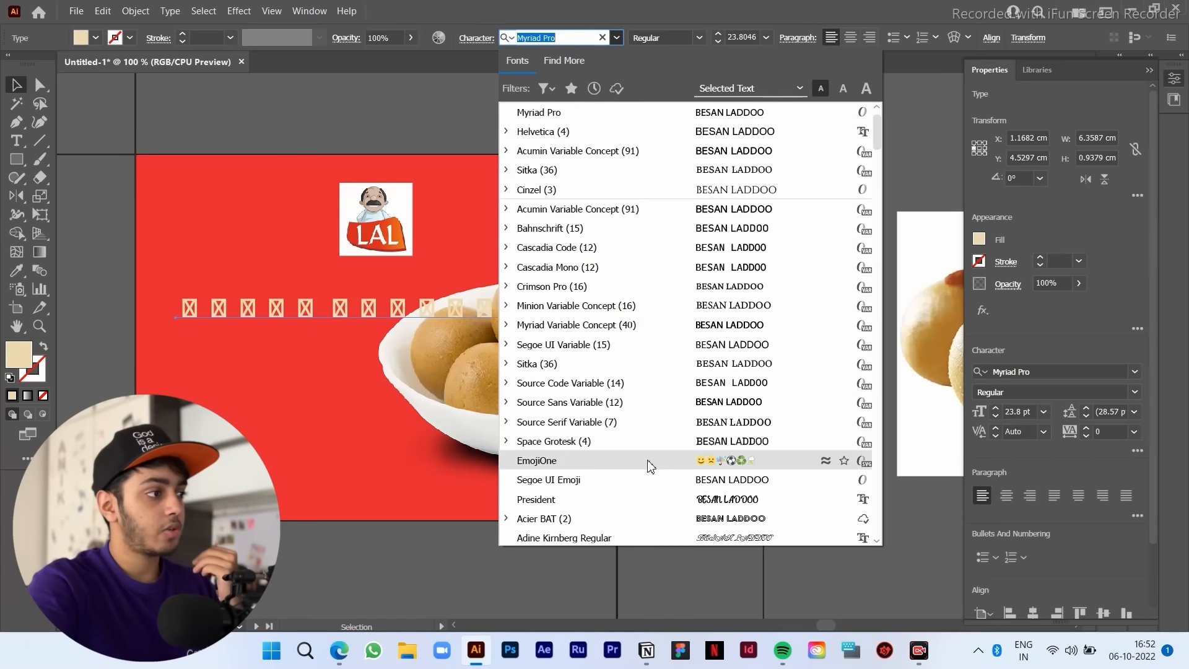
scroll(661, 501, down, 1)
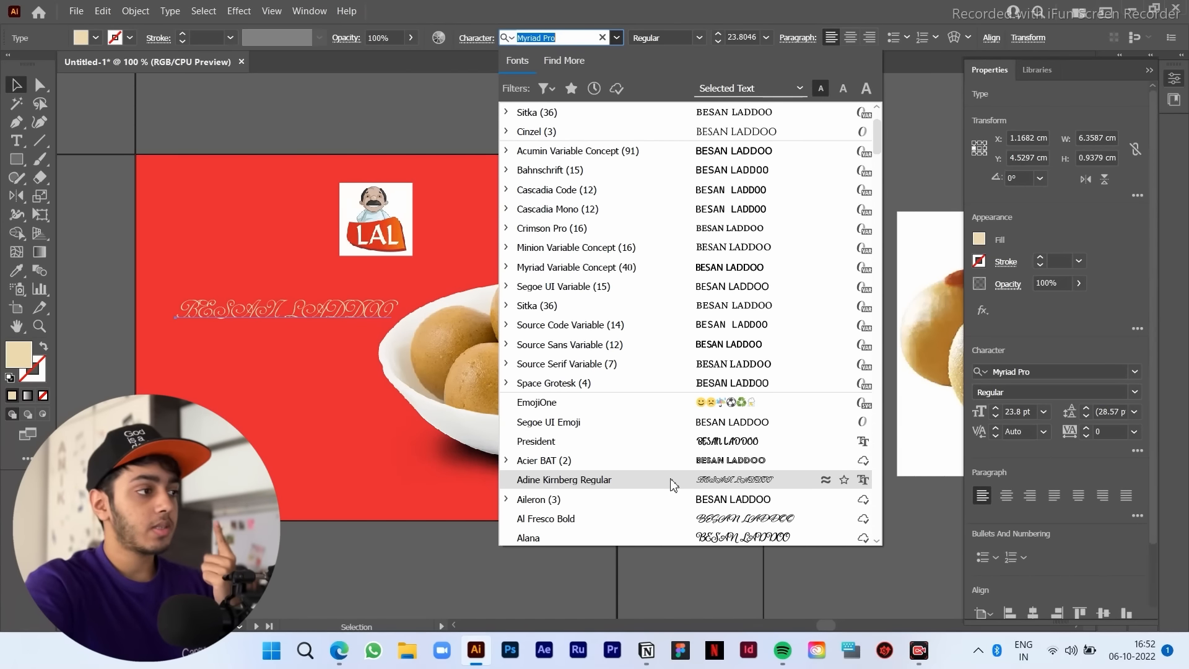
scroll(674, 485, down, 2)
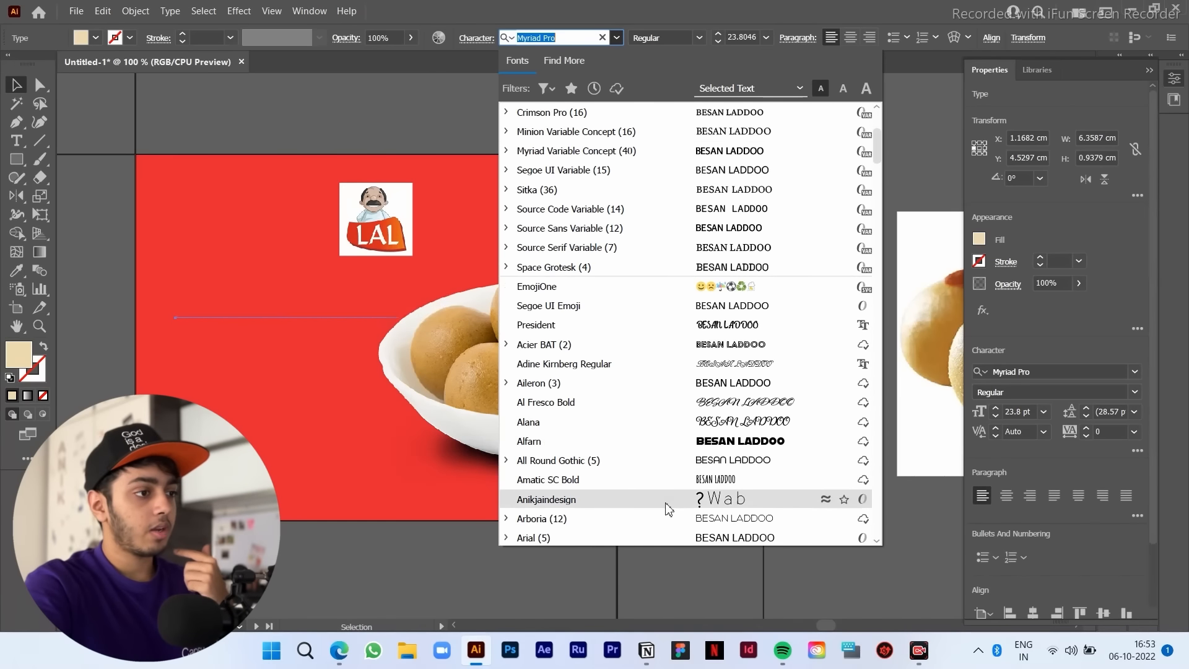
scroll(672, 514, down, 2)
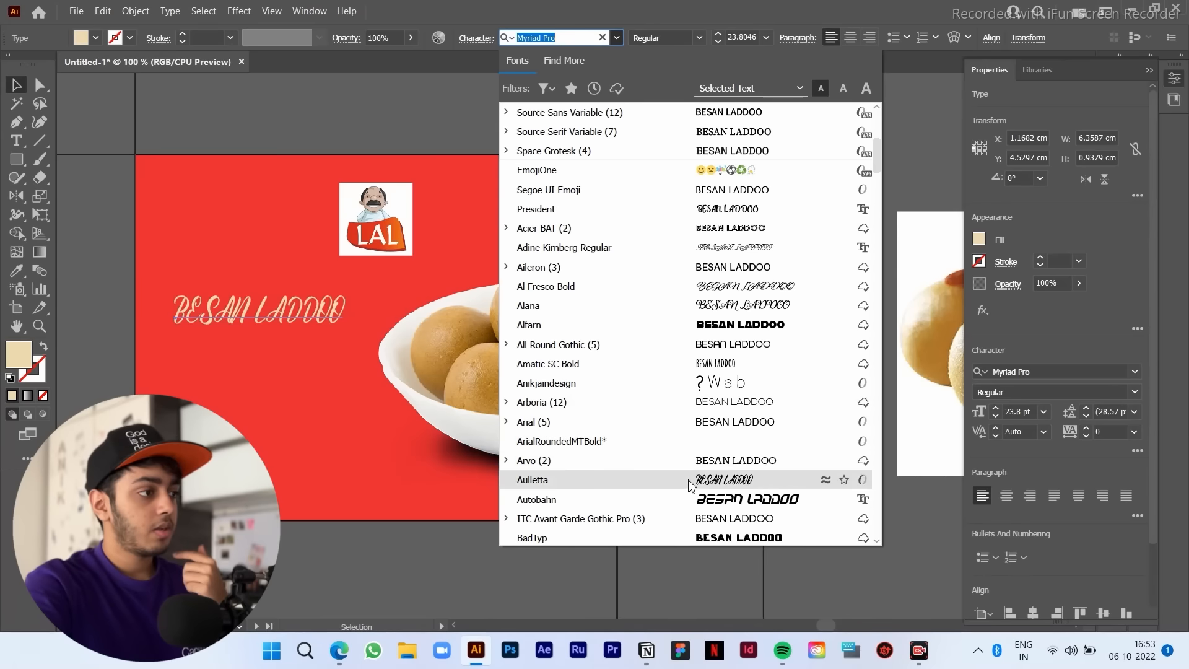
click(694, 460)
click(697, 551)
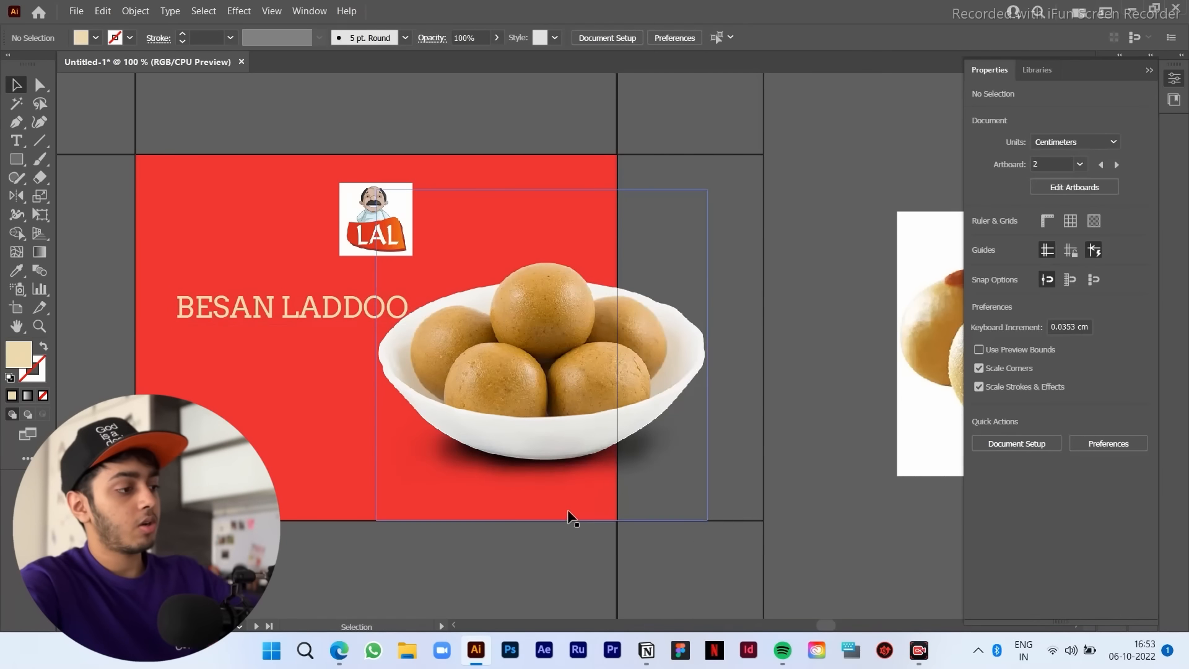
Step: Switch to the browser, open the Adobe Fonts catalogue in a new tab and set the sample text to "BESAN LADDOO"
click(339, 650)
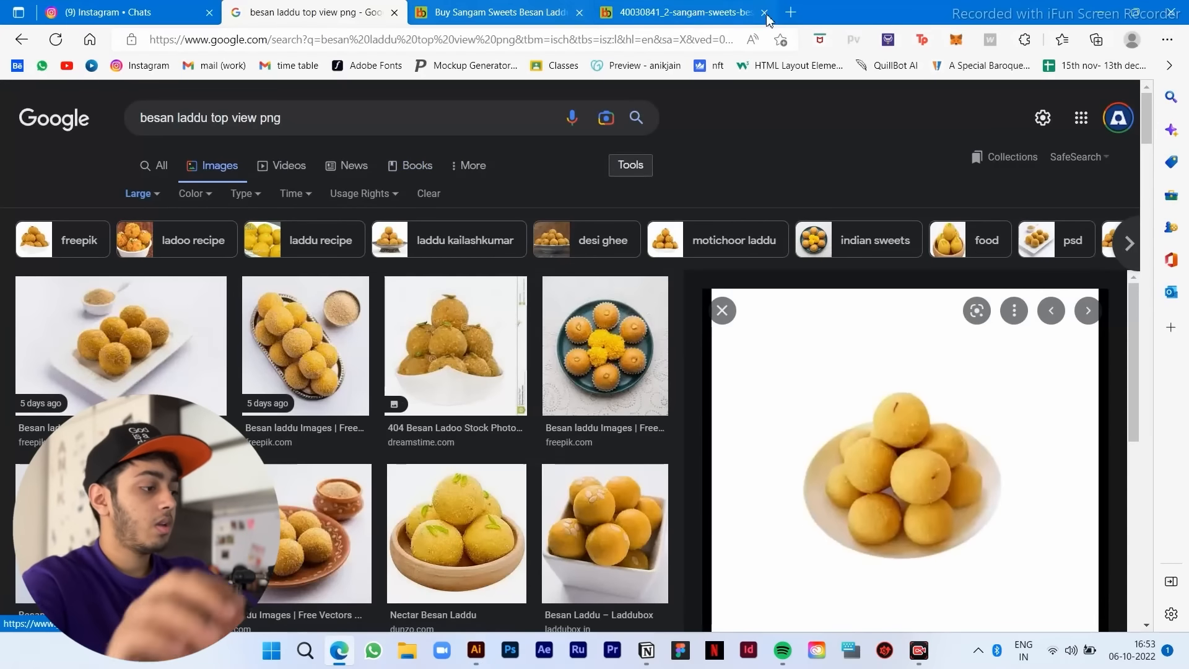
click(795, 13)
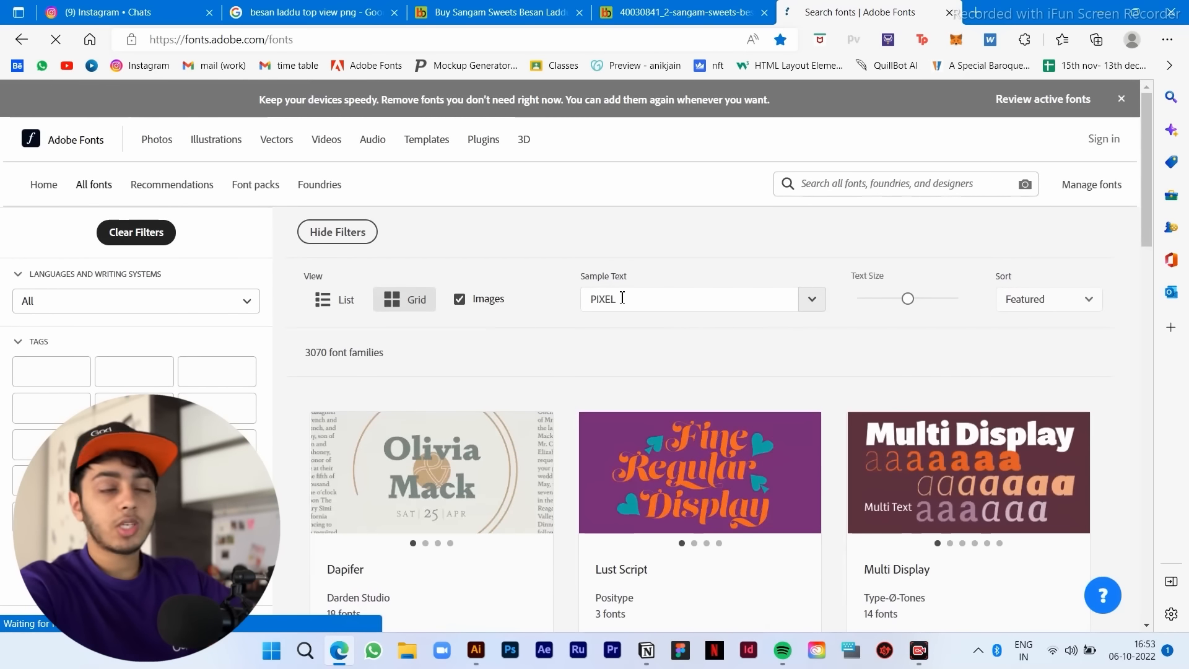
drag(637, 302, 546, 303)
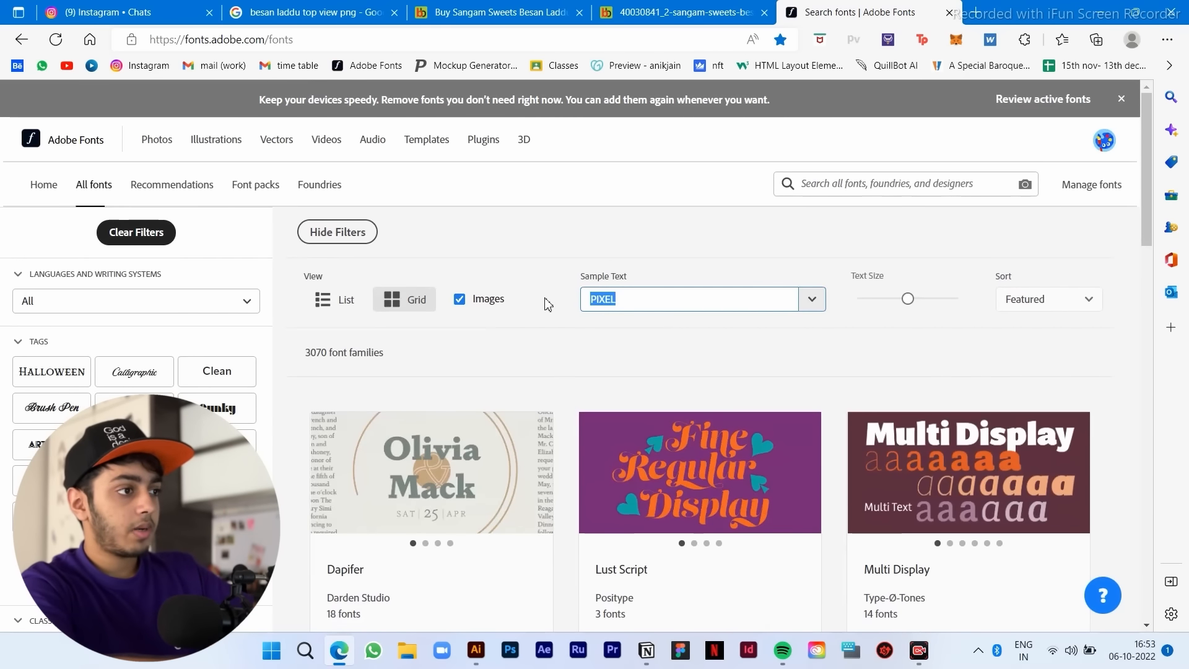
text(BE)
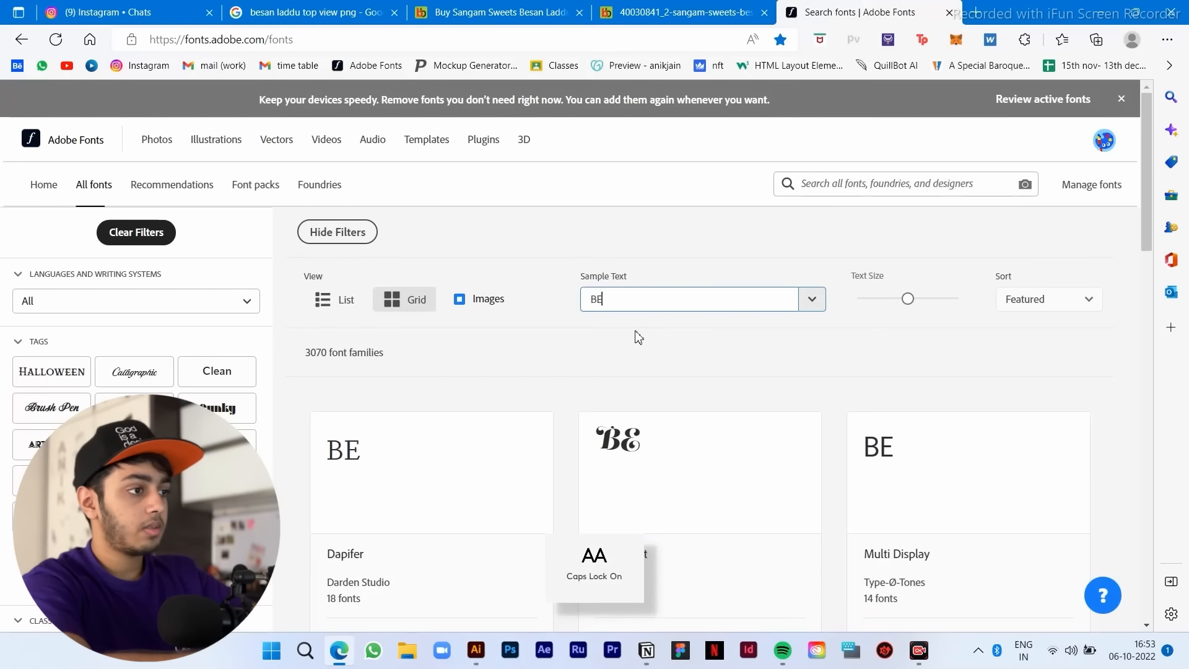
text(SAN LADDOO)
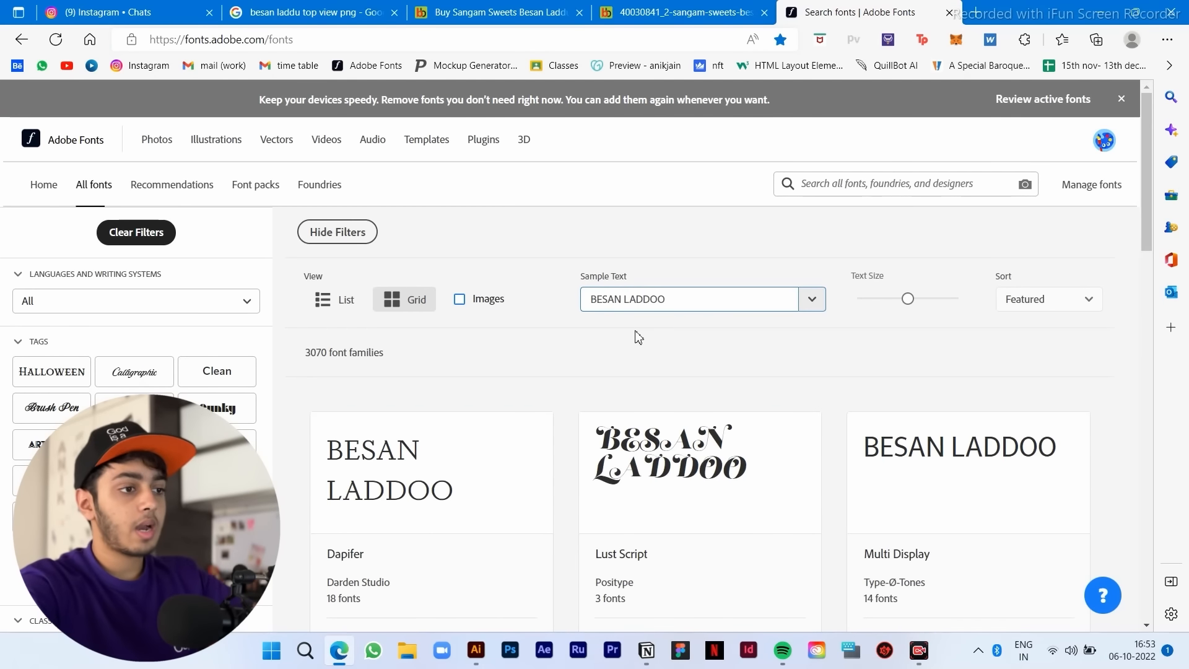
Step: Browse the font previews, expand the full tag list and look through the fonts filtered by the Wedding tag
scroll(638, 337, down, 7)
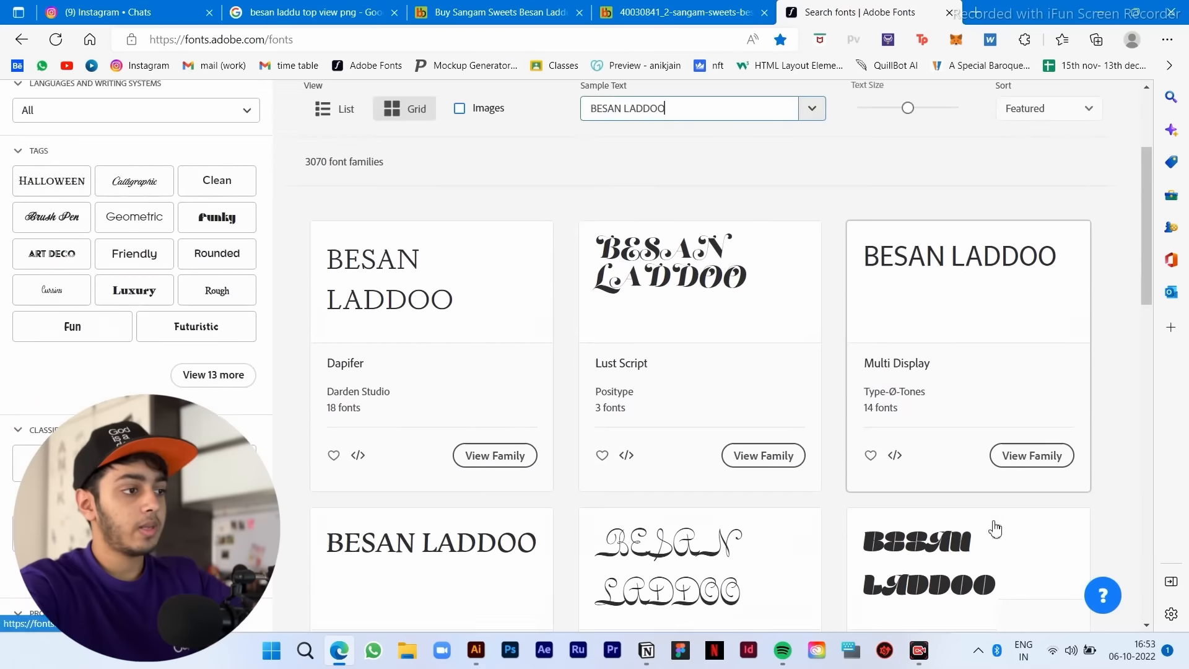
scroll(846, 475, down, 3)
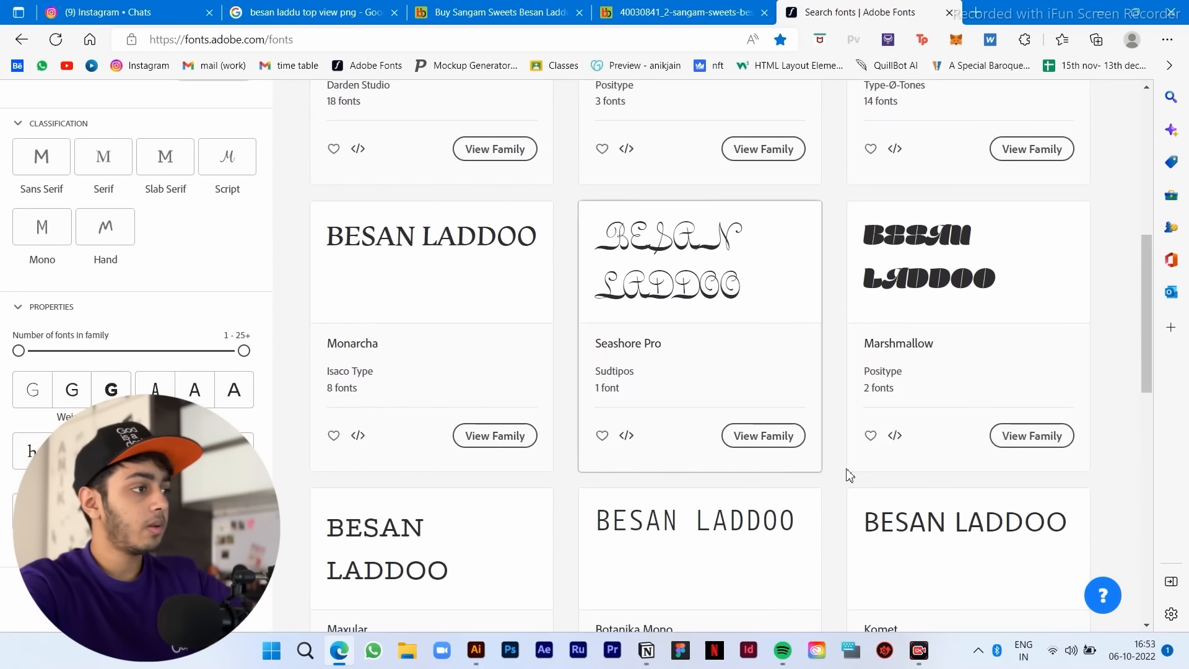
scroll(982, 480, up, 7)
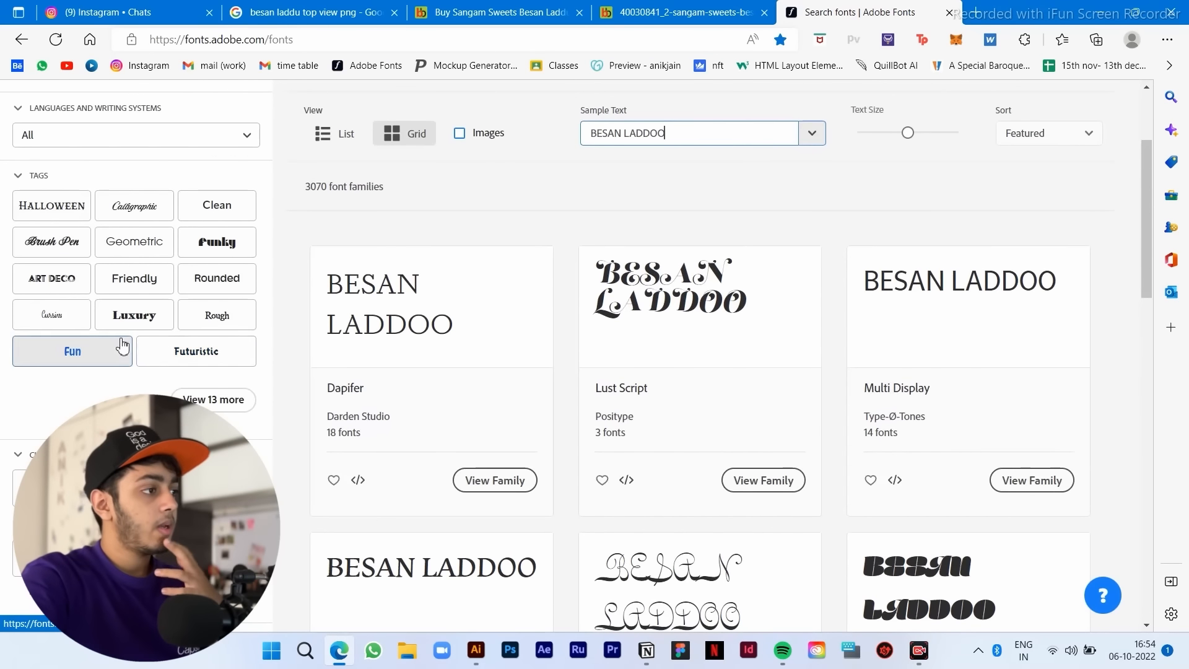
click(205, 398)
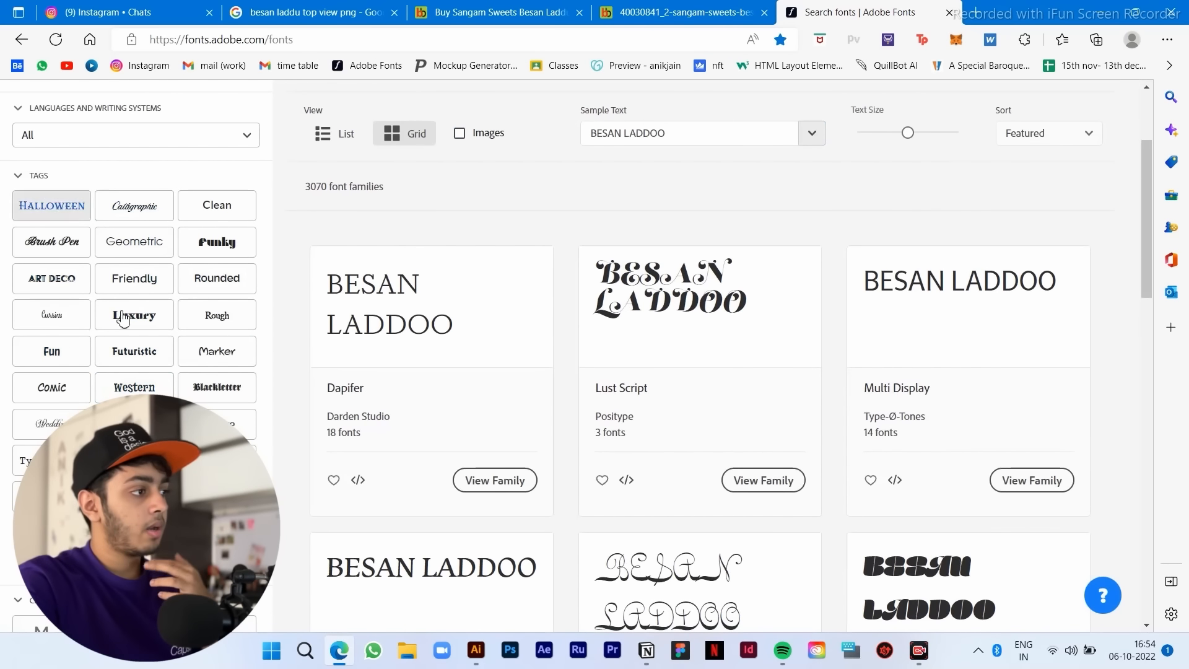
click(217, 241)
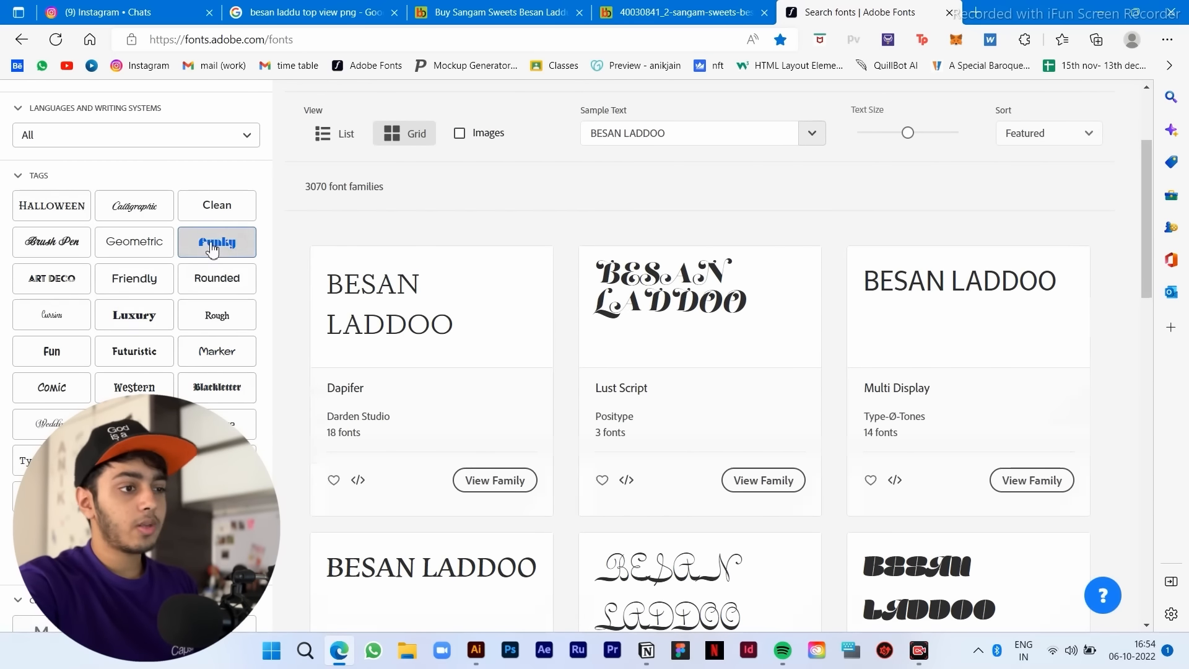
scroll(362, 428, down, 10)
scroll(361, 428, down, 5)
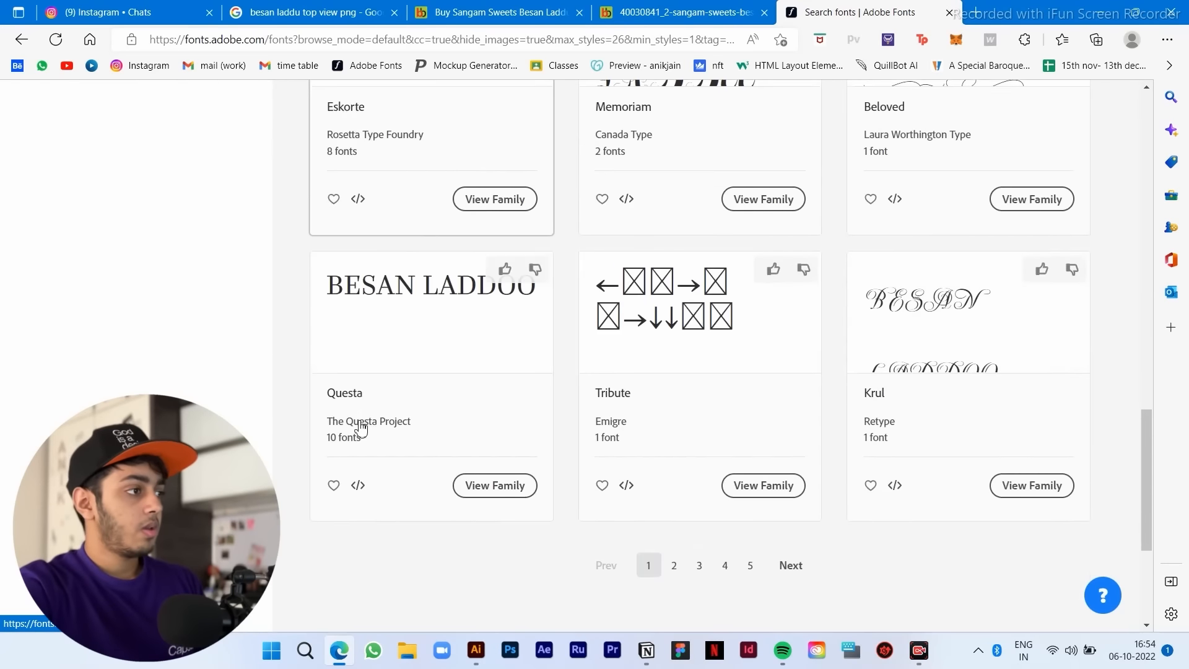
scroll(361, 427, up, 15)
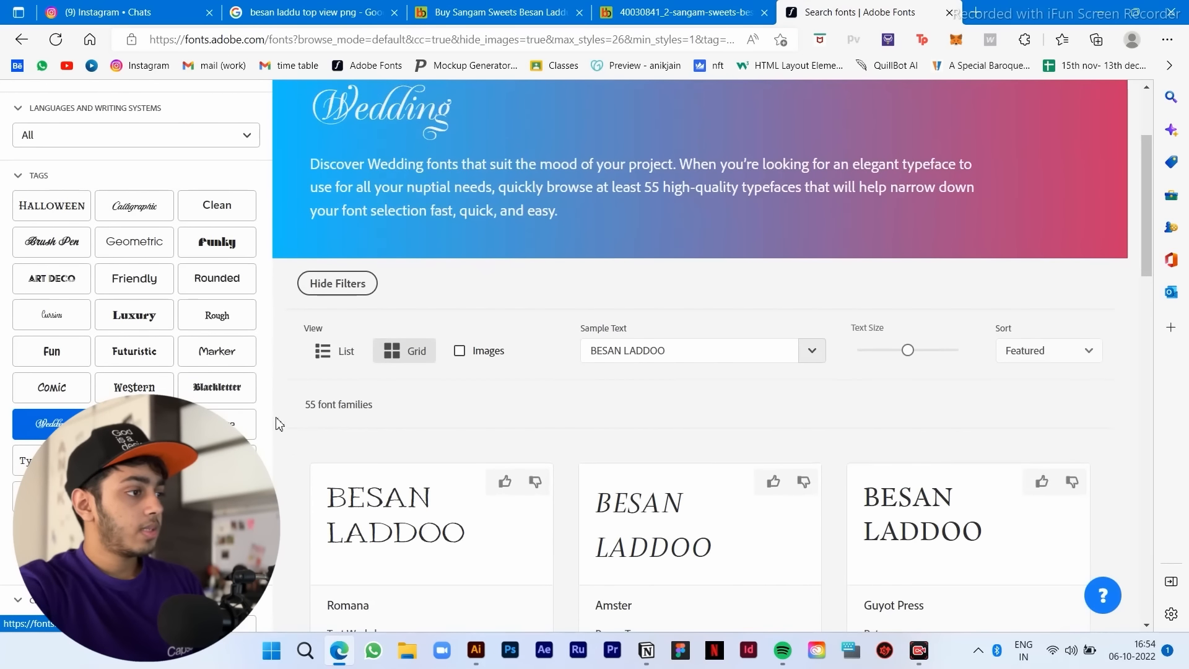
Step: Filter the font previews by the Marker tag and page through the sans-serif fonts of another tag, comparing "BESAN LADDOO" samples
click(230, 356)
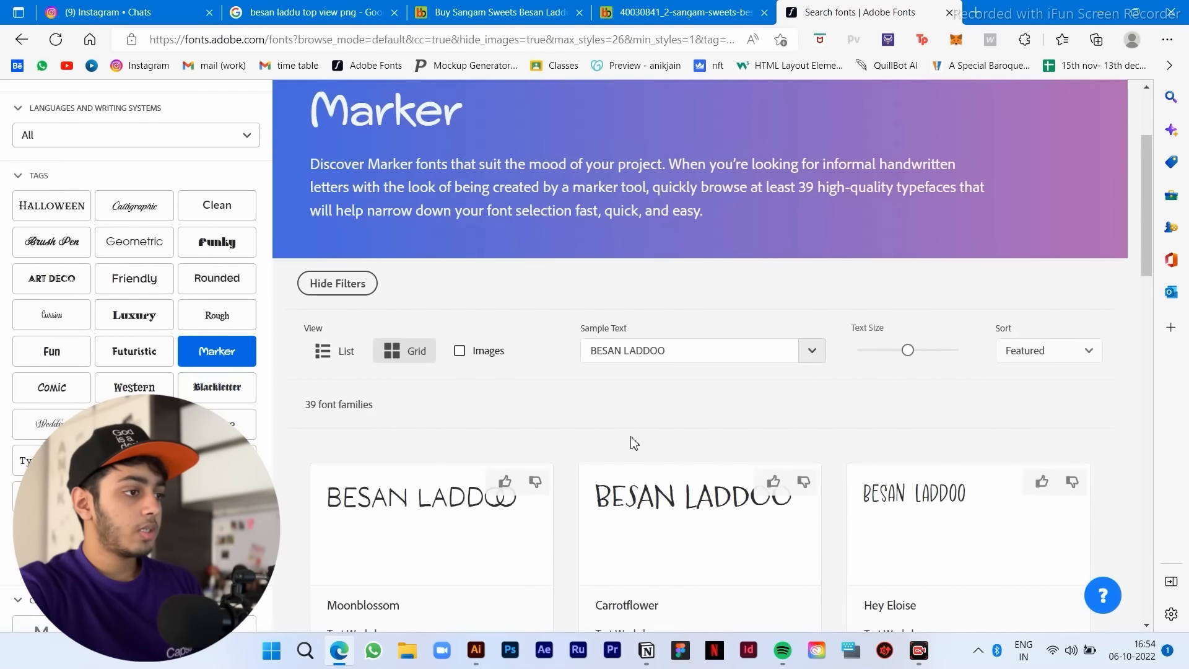
scroll(631, 438, up, 1)
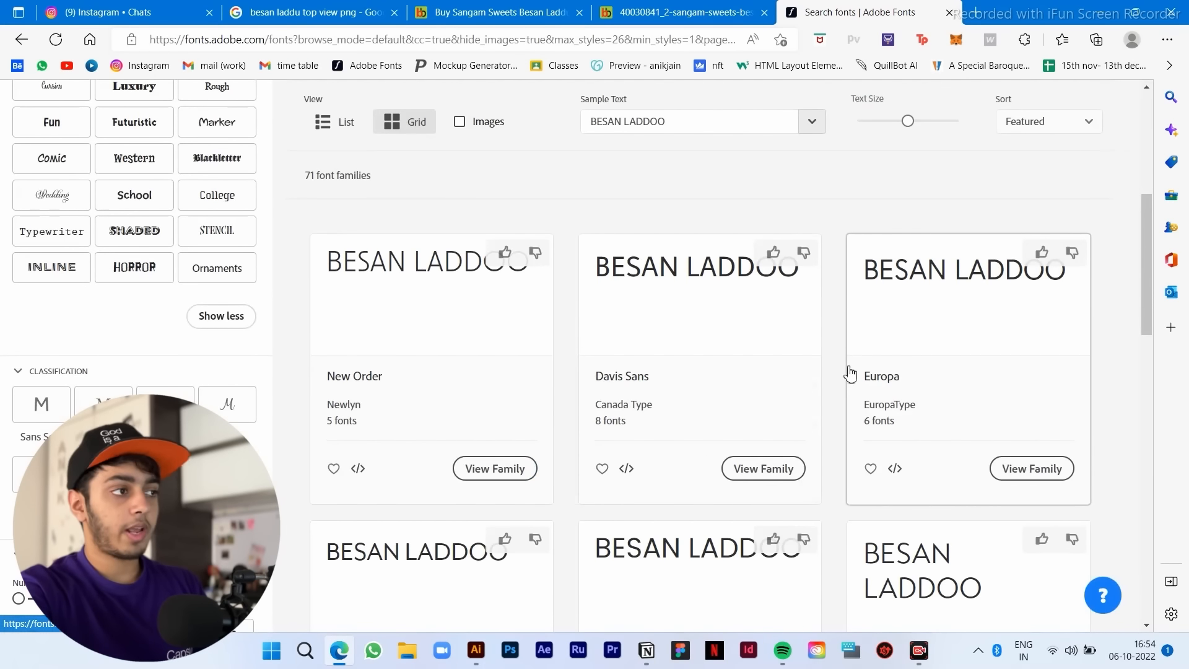
scroll(848, 377, down, 1)
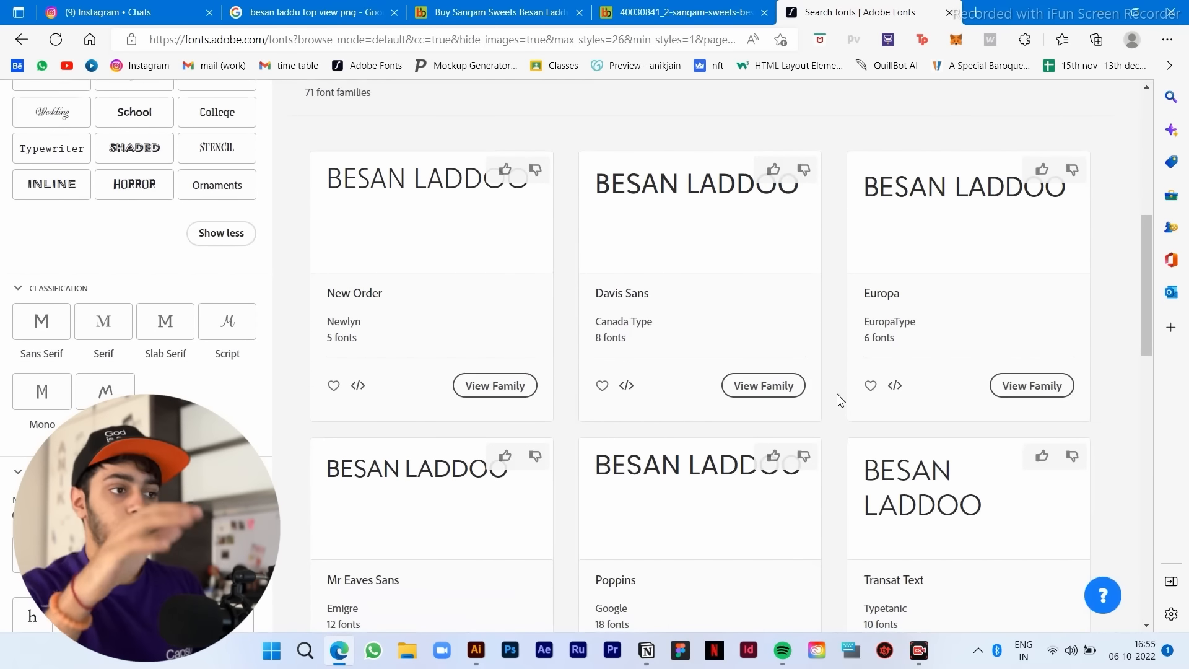
scroll(840, 400, down, 4)
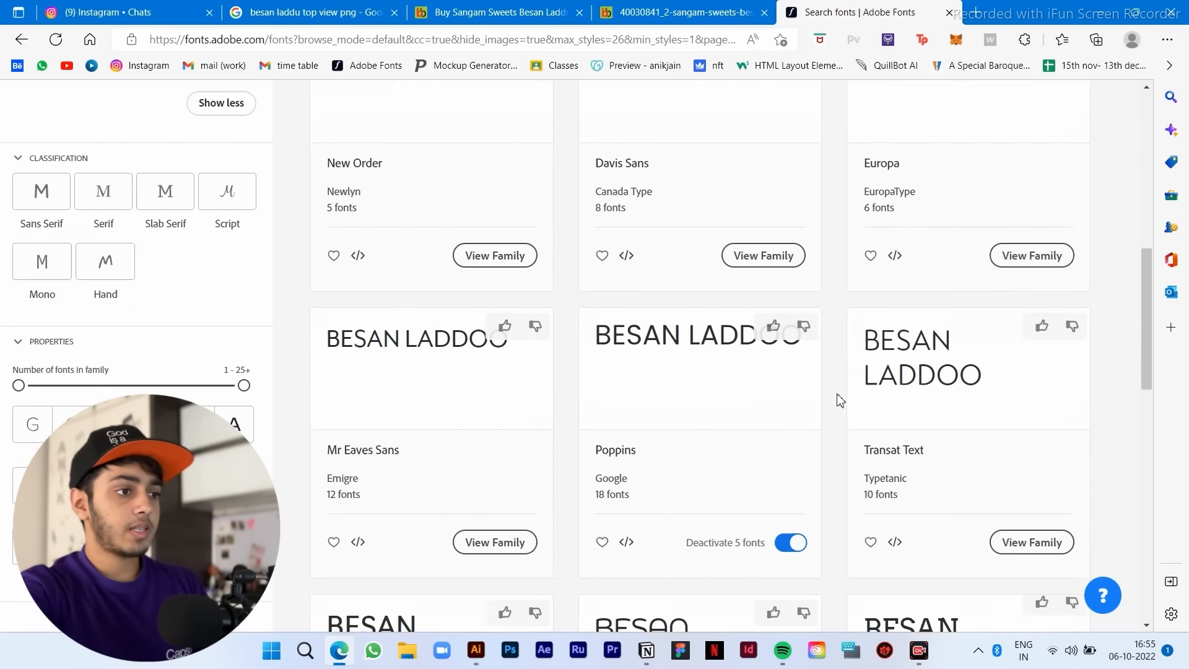
scroll(837, 406, down, 3)
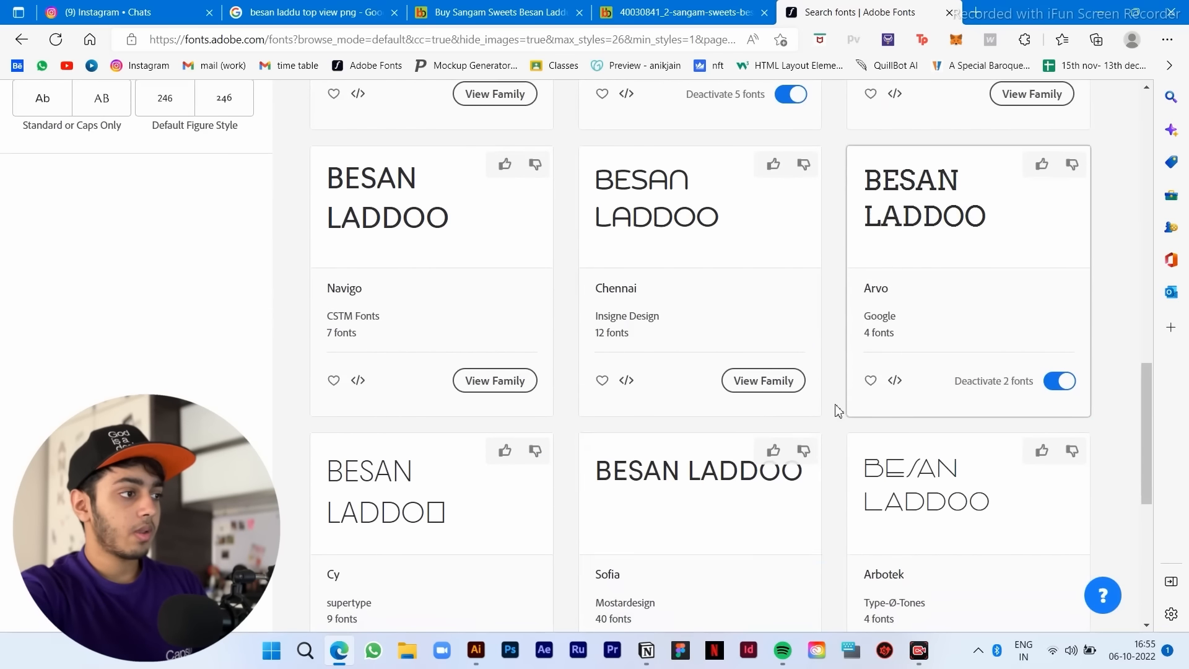
scroll(833, 498, down, 1)
scroll(836, 499, down, 2)
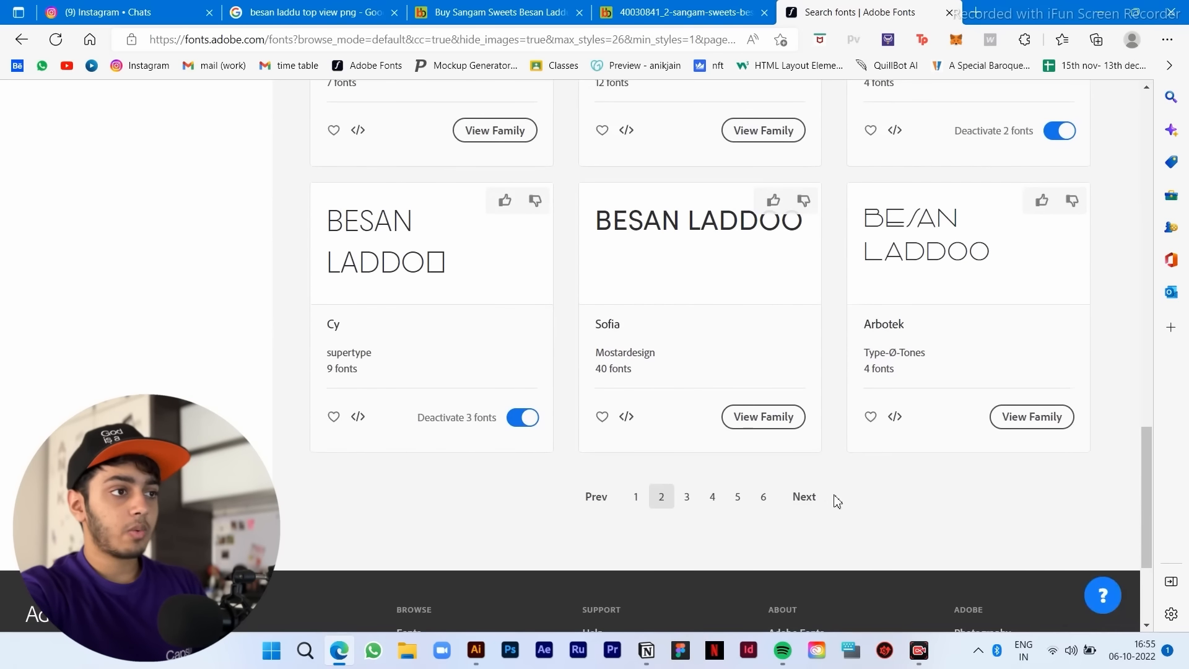
click(804, 497)
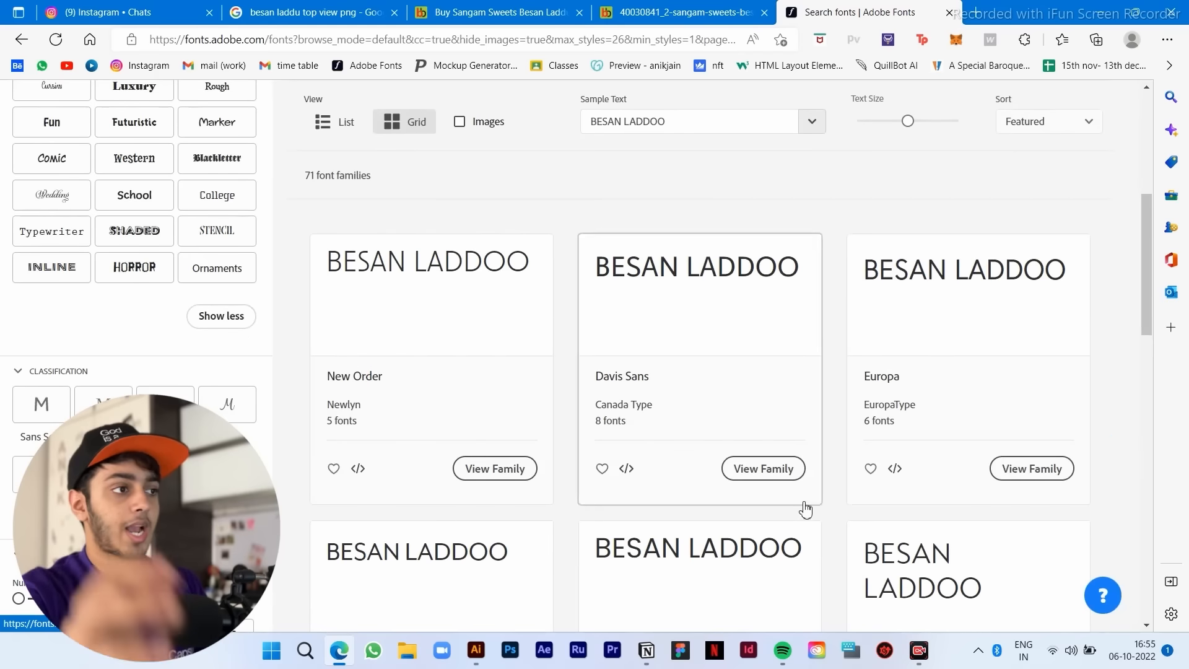
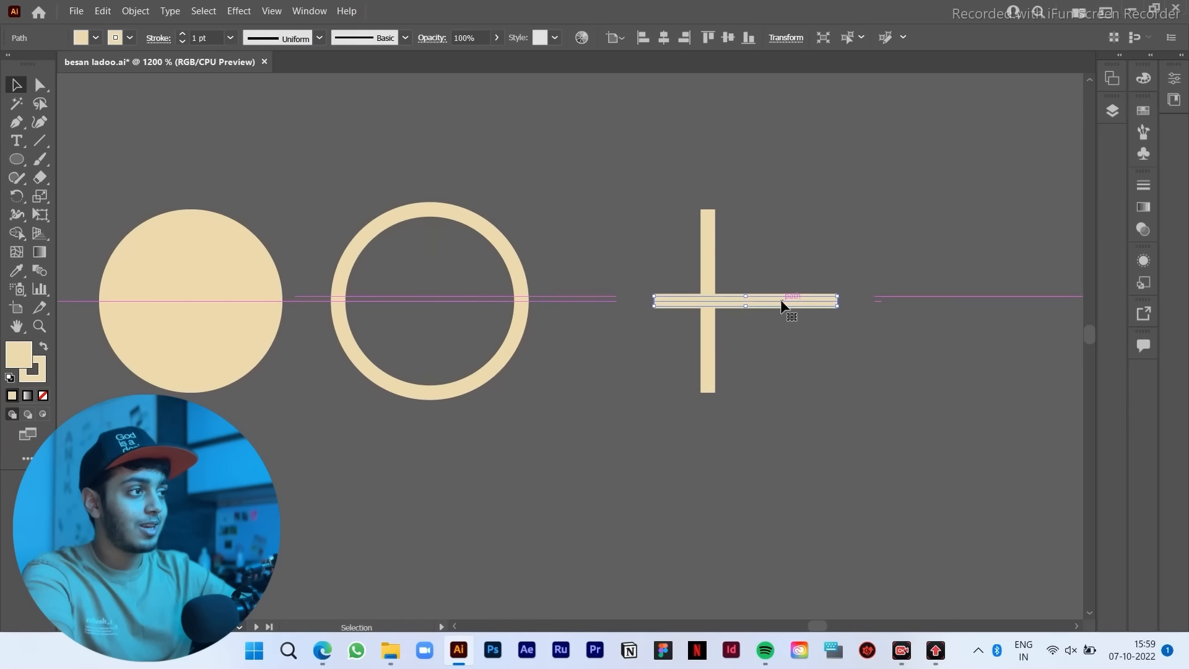
Step: Centre the horizontal and vertical beige bars on each other horizontally to form a plus, and deselect them
shift+click(707, 328)
click(664, 37)
click(792, 247)
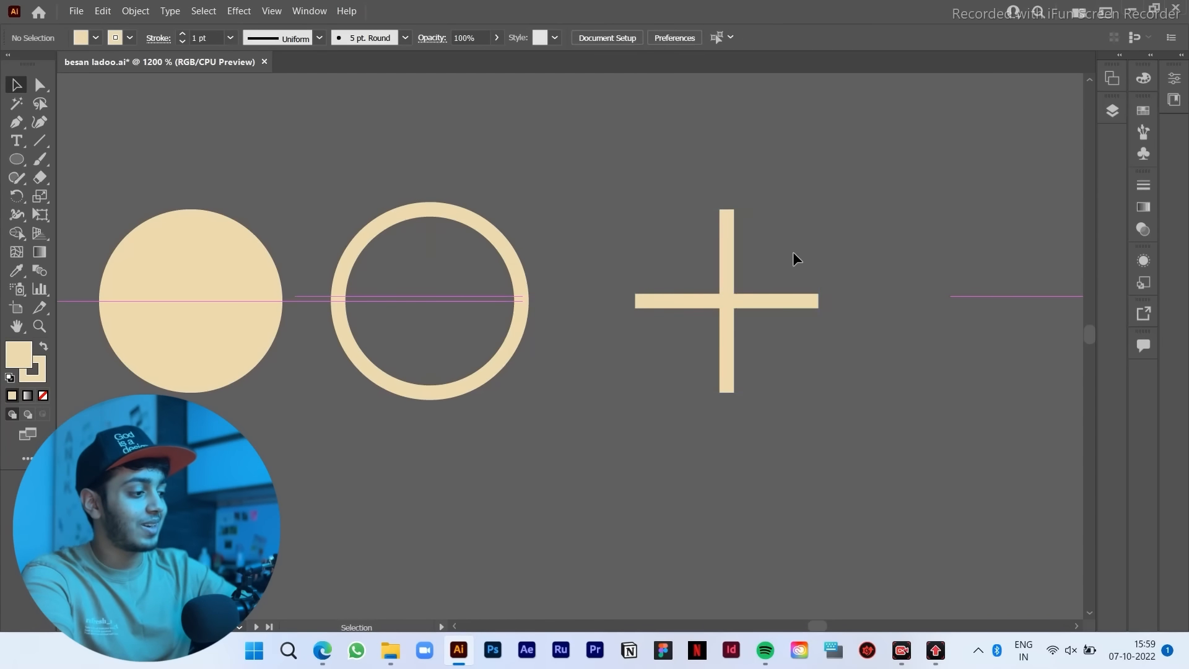
Step: Duplicate the plus and rotate the copy diagonally about its centre to build an eight-armed asterisk
drag(793, 251, 696, 334)
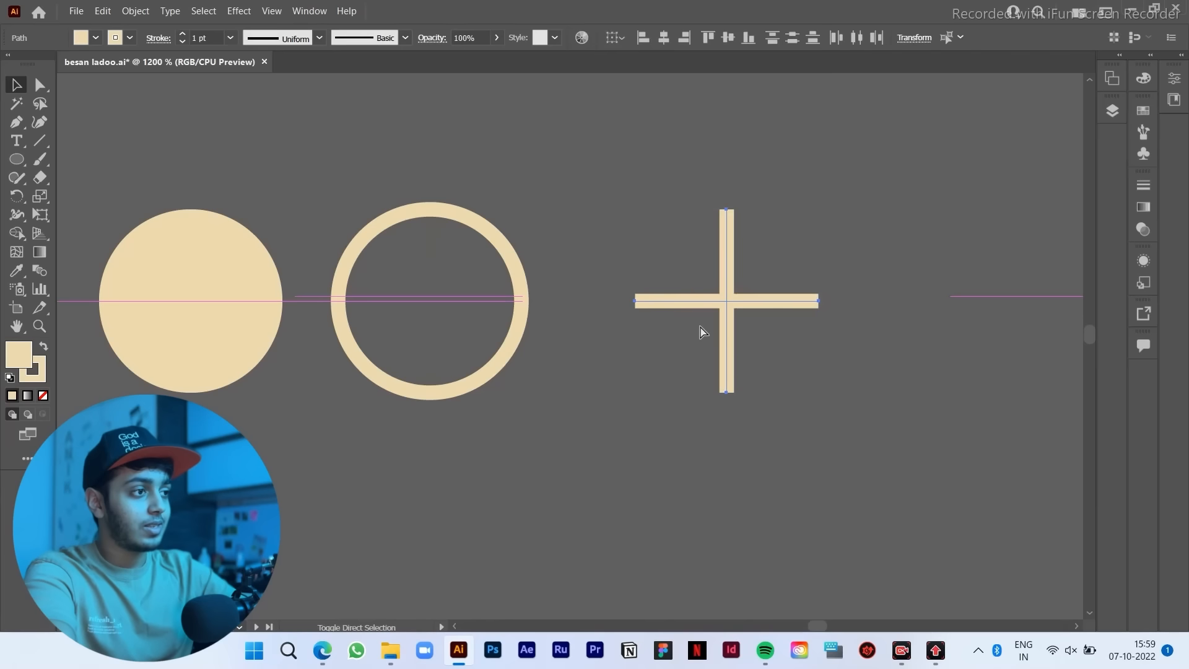
key(ctrl+shift+b)
drag(765, 202, 748, 211)
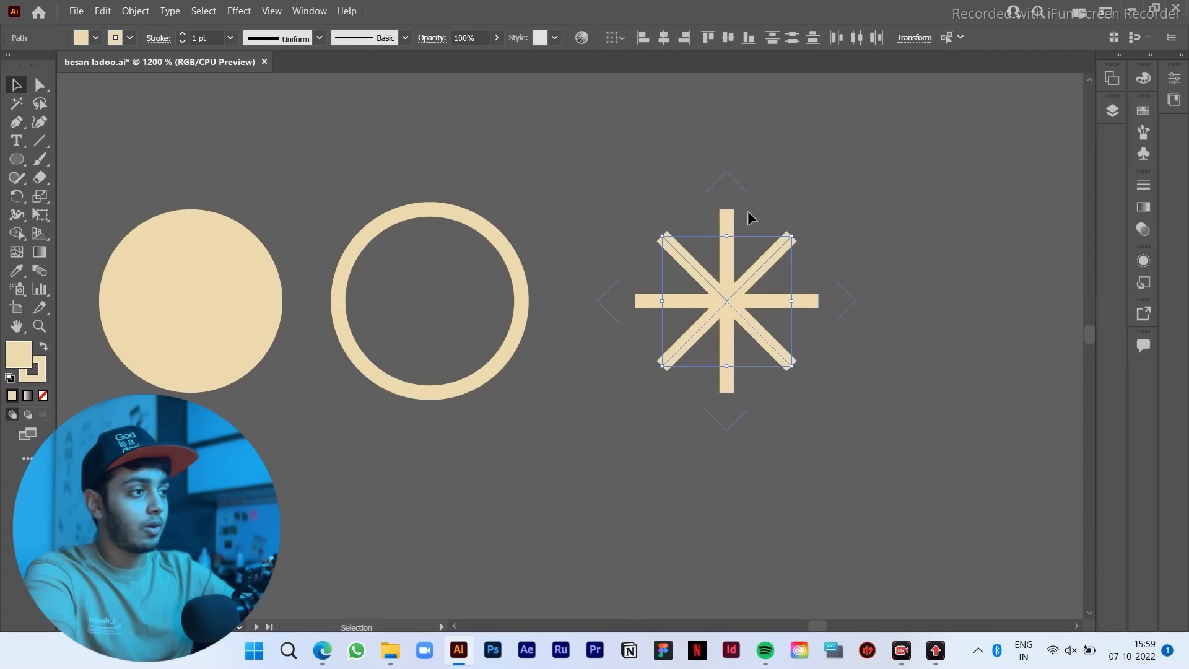
click(865, 236)
Step: Rearrange the beige shapes in a row with the asterisk between the filled circle and the ring
scroll(864, 236, down, 2)
key(space)
drag(815, 287, 746, 319)
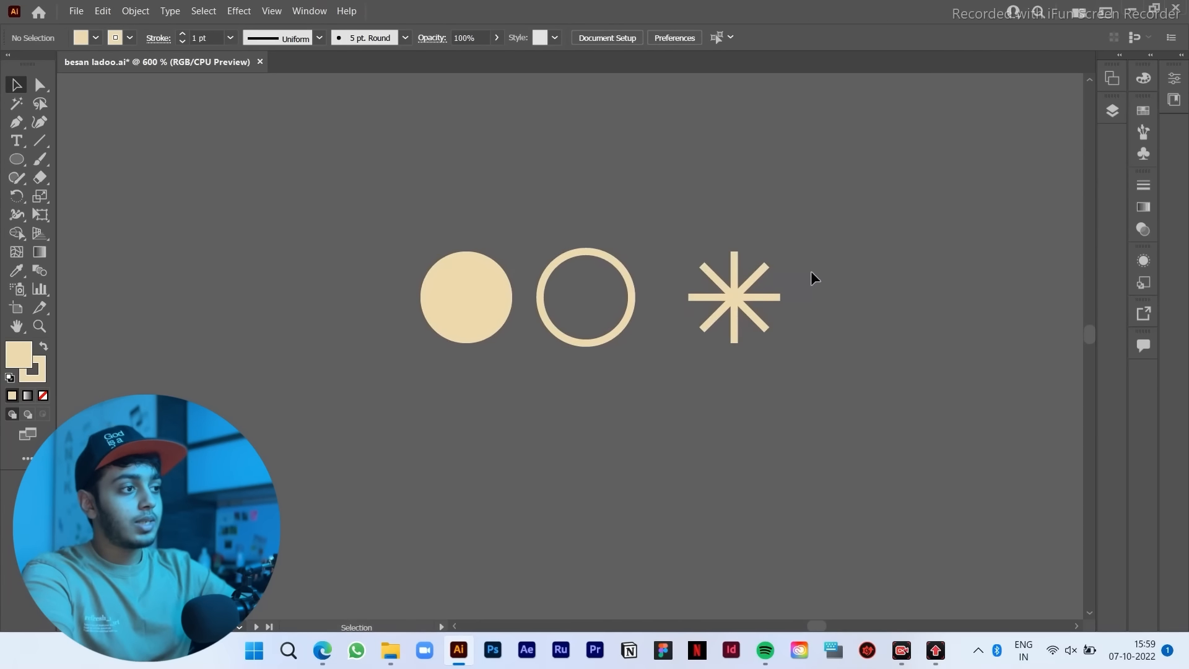
scroll(812, 272, down, 2)
scroll(822, 287, up, 2)
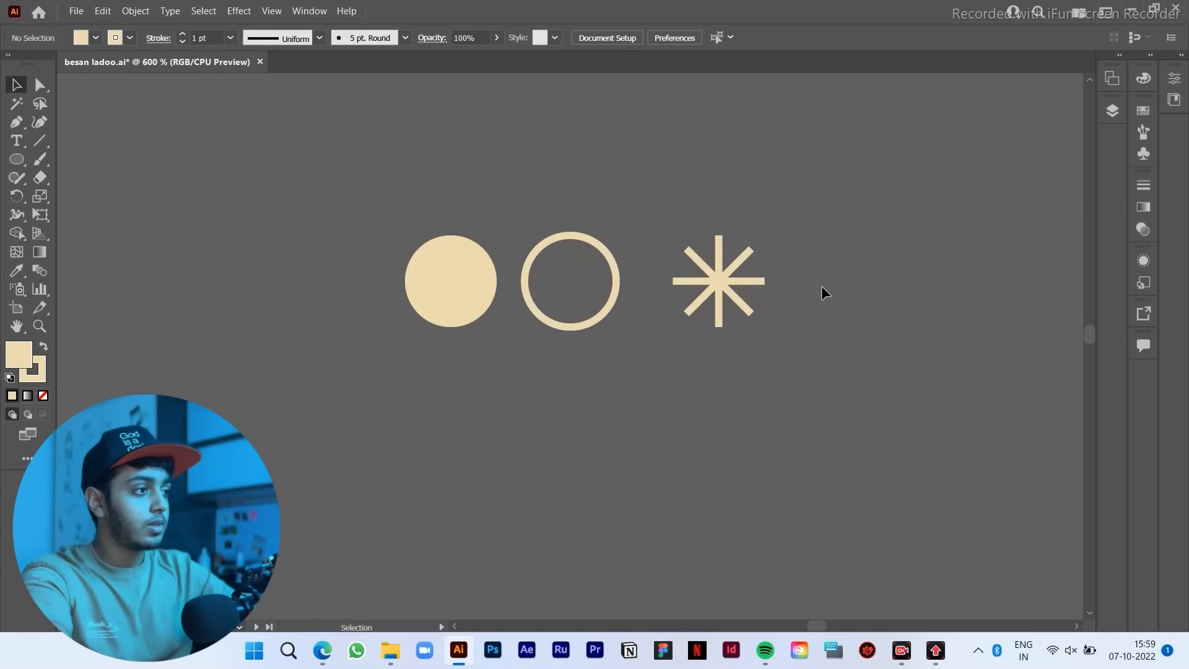
click(596, 257)
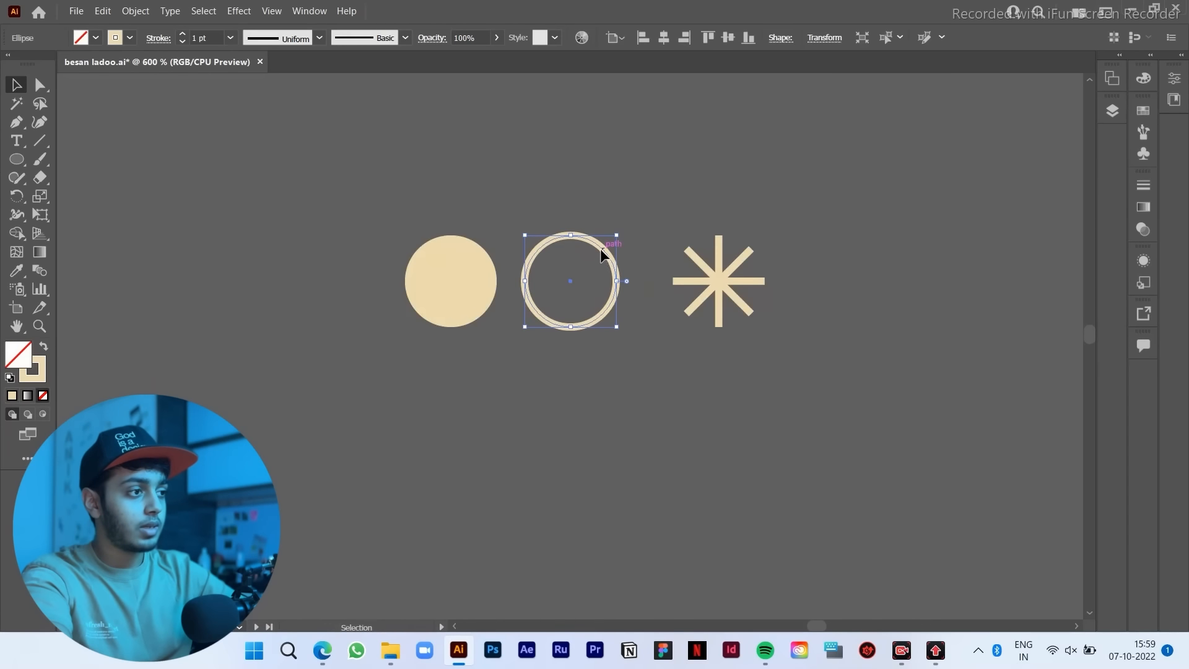
drag(601, 254, 883, 248)
drag(481, 297, 620, 298)
click(707, 370)
Step: Shift the ring slightly towards the asterisk to even out the spacing of the three shapes
scroll(711, 368, down, 2)
drag(768, 391, 734, 336)
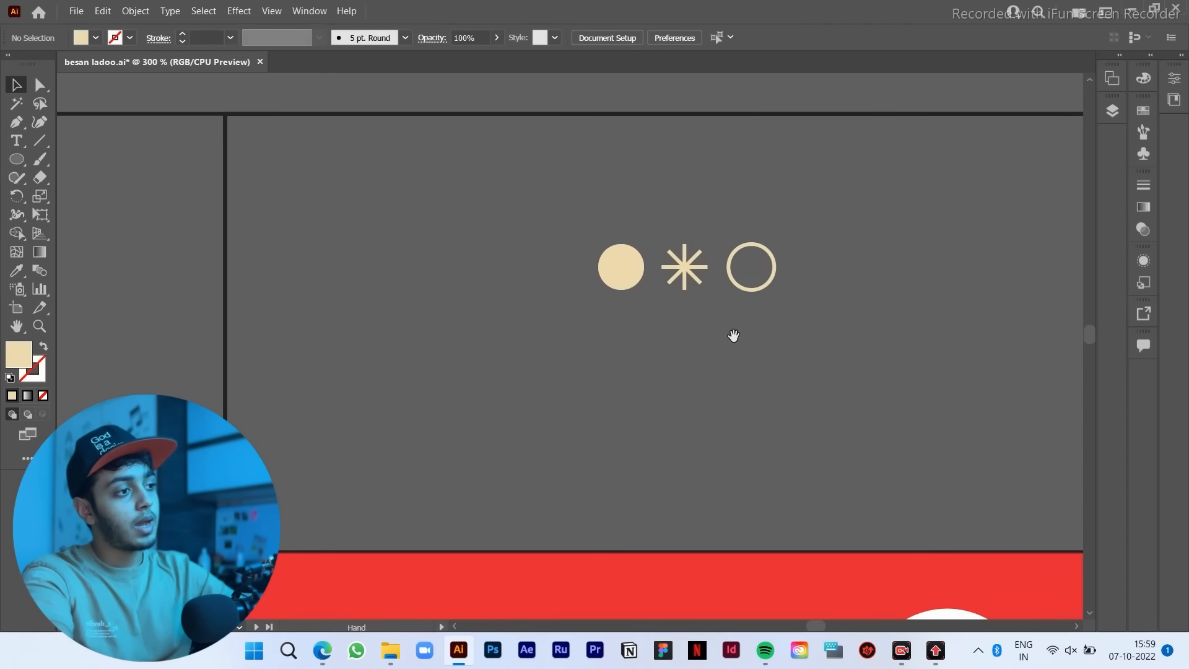
scroll(768, 261, down, 1)
scroll(757, 263, up, 4)
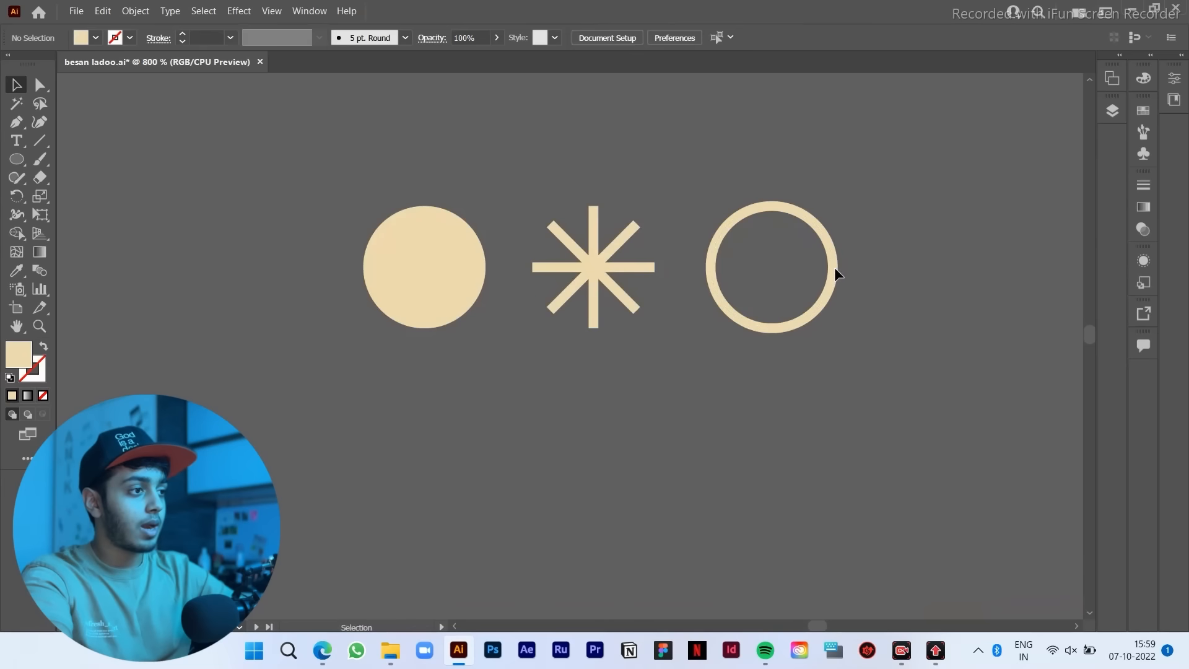
click(834, 266)
drag(831, 254, 823, 252)
click(865, 248)
Step: Group the circle, asterisk and ring, and move the group above the box outline
scroll(865, 247, down, 2)
scroll(864, 248, down, 1)
drag(844, 312, 633, 219)
scroll(632, 219, down, 2)
drag(697, 250, 679, 179)
scroll(678, 179, up, 2)
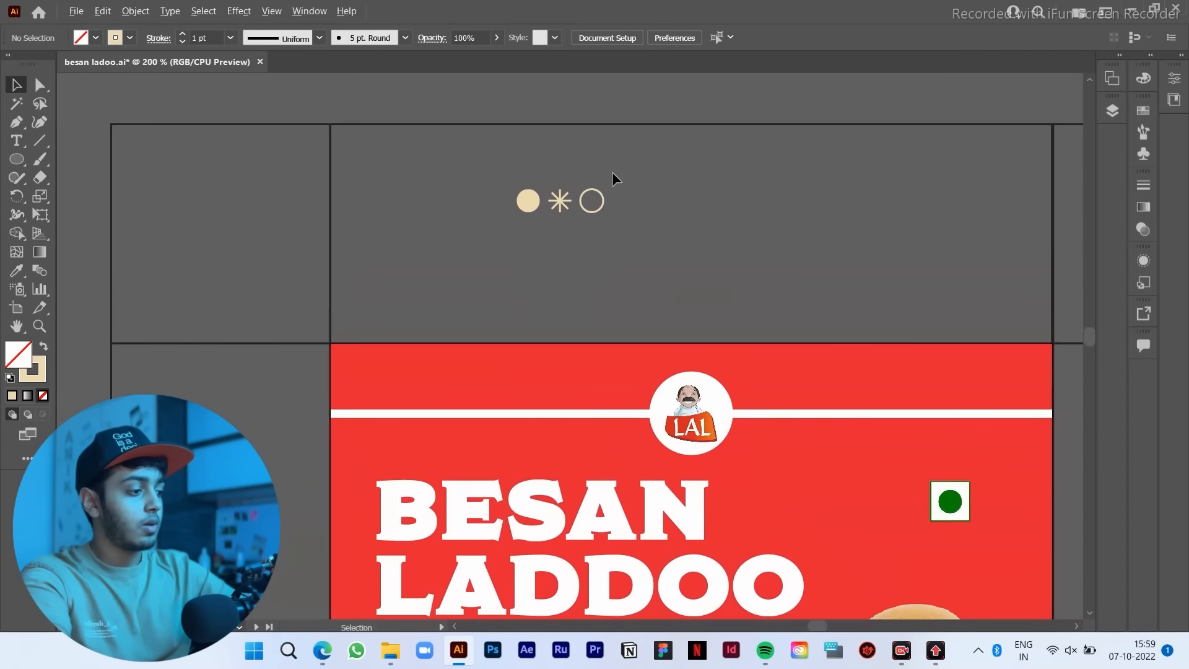
scroll(611, 172, up, 3)
key(ctrl+a)
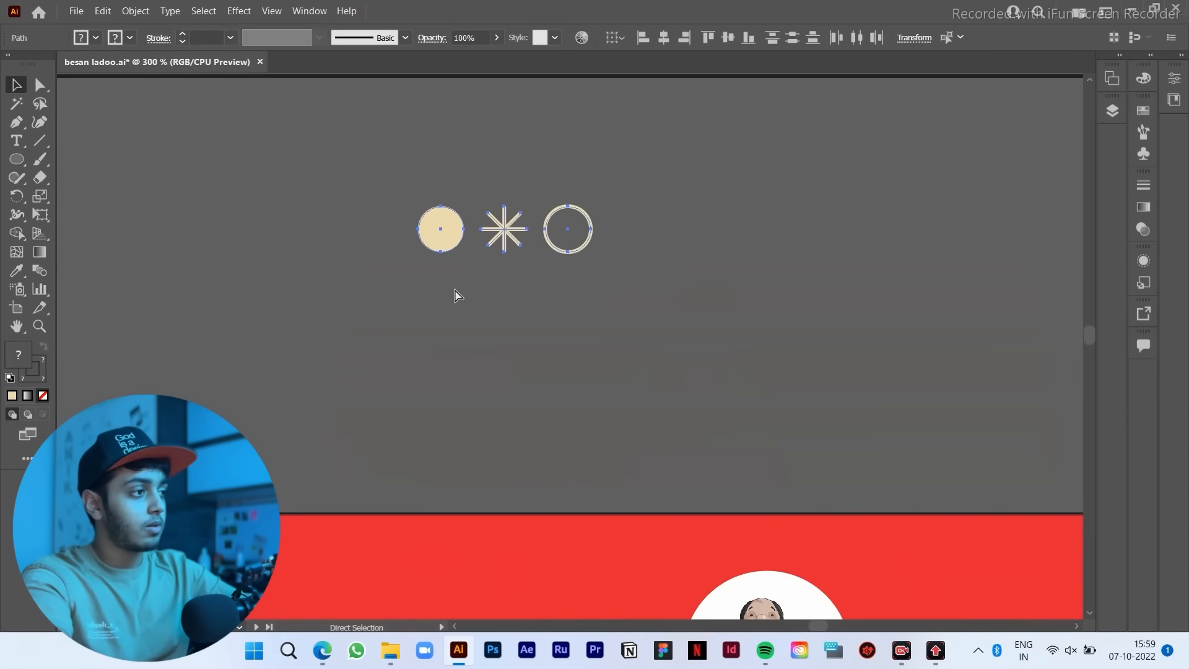
key(ctrl+g)
scroll(452, 262, down, 2)
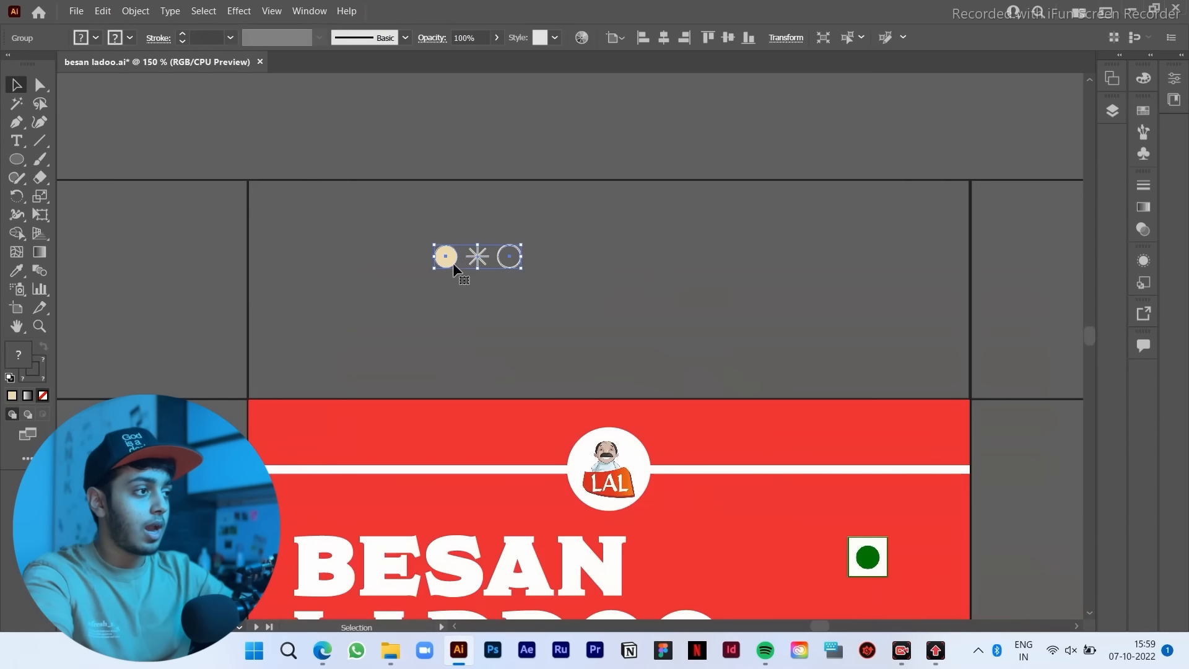
drag(441, 256, 590, 246)
scroll(591, 238, up, 1)
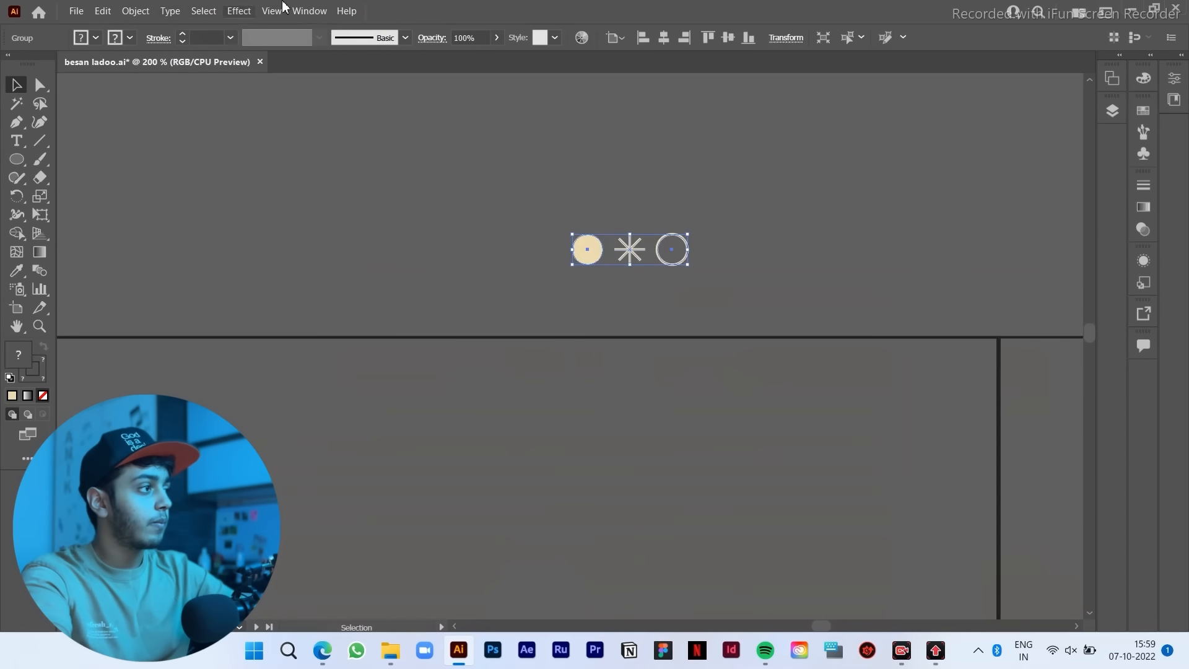
Step: Make a pattern from the grouped shapes and set its tile type to Hex by Column
click(136, 10)
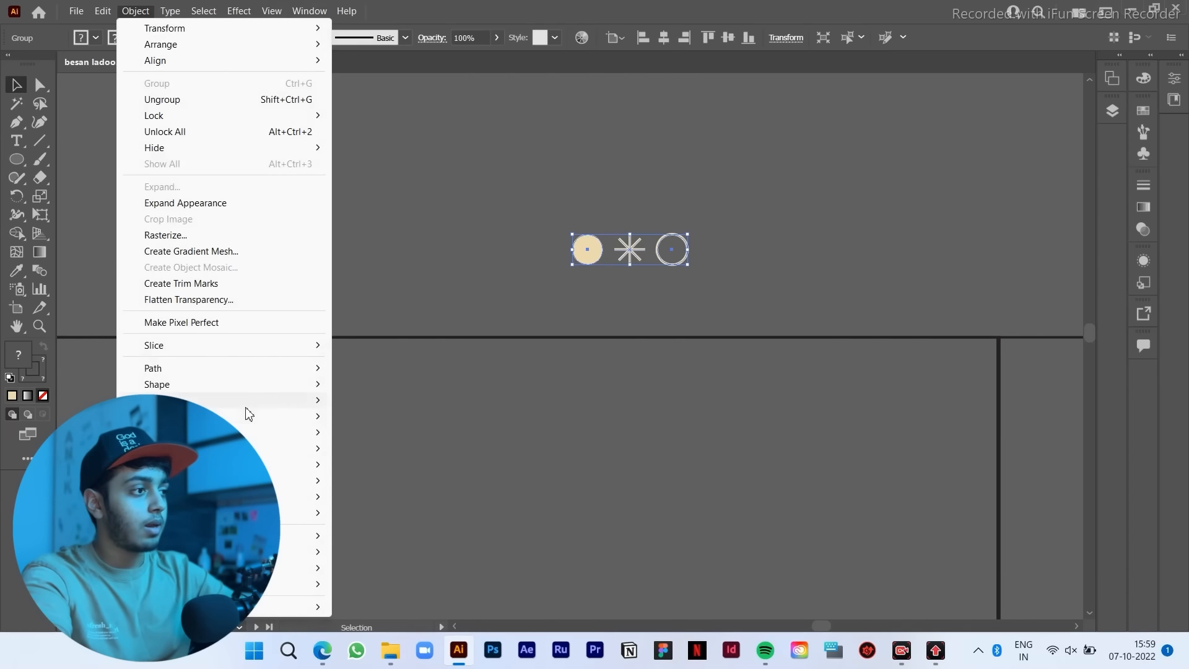
click(372, 404)
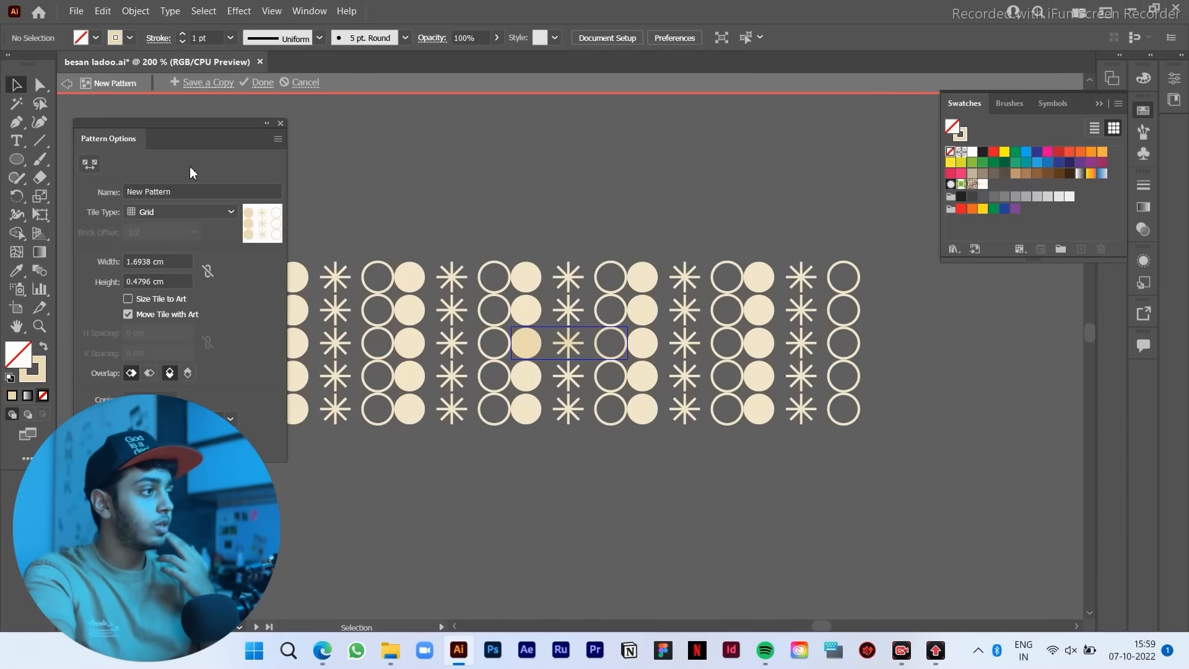
drag(209, 124, 211, 121)
click(187, 205)
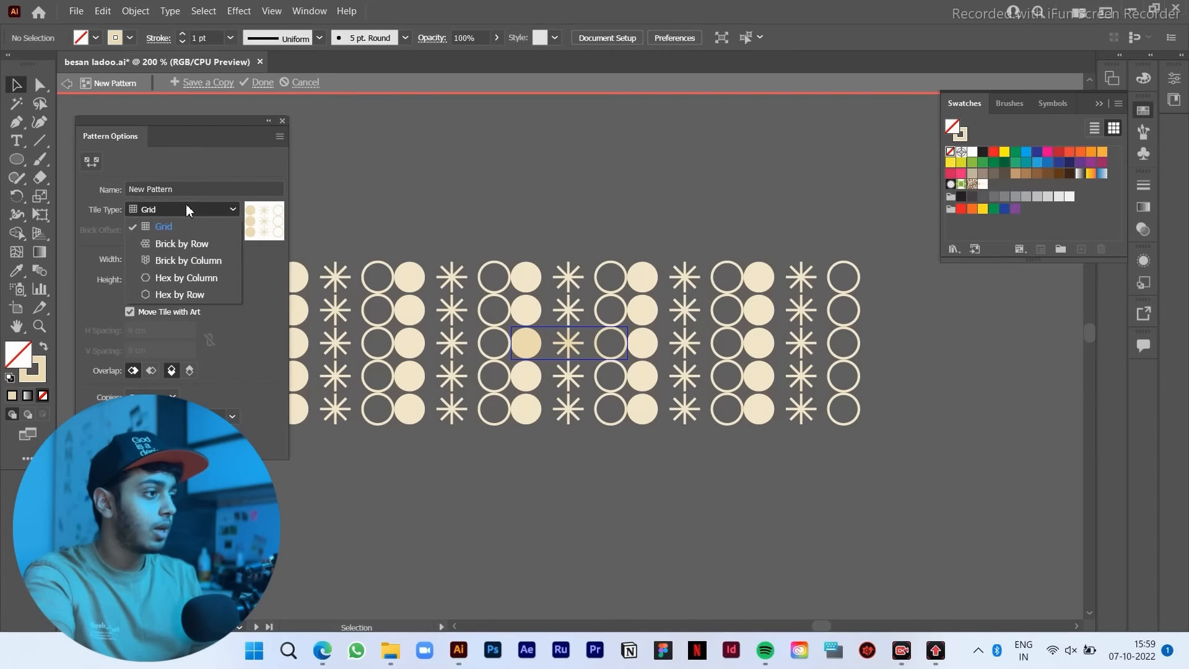
click(192, 277)
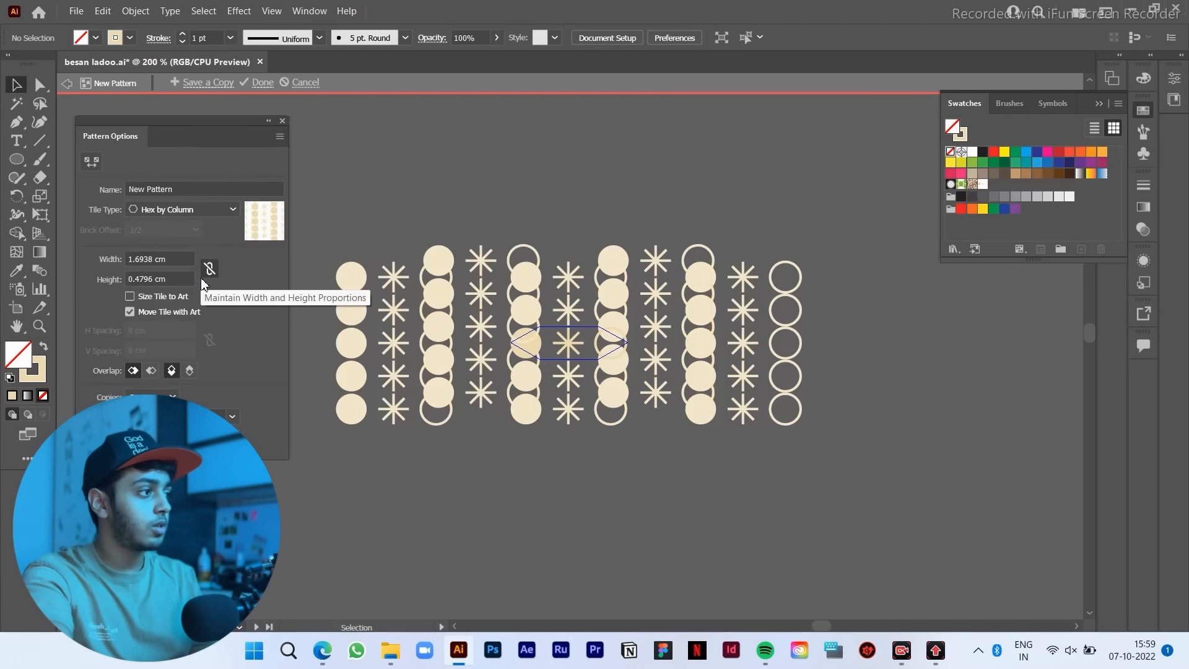
click(207, 213)
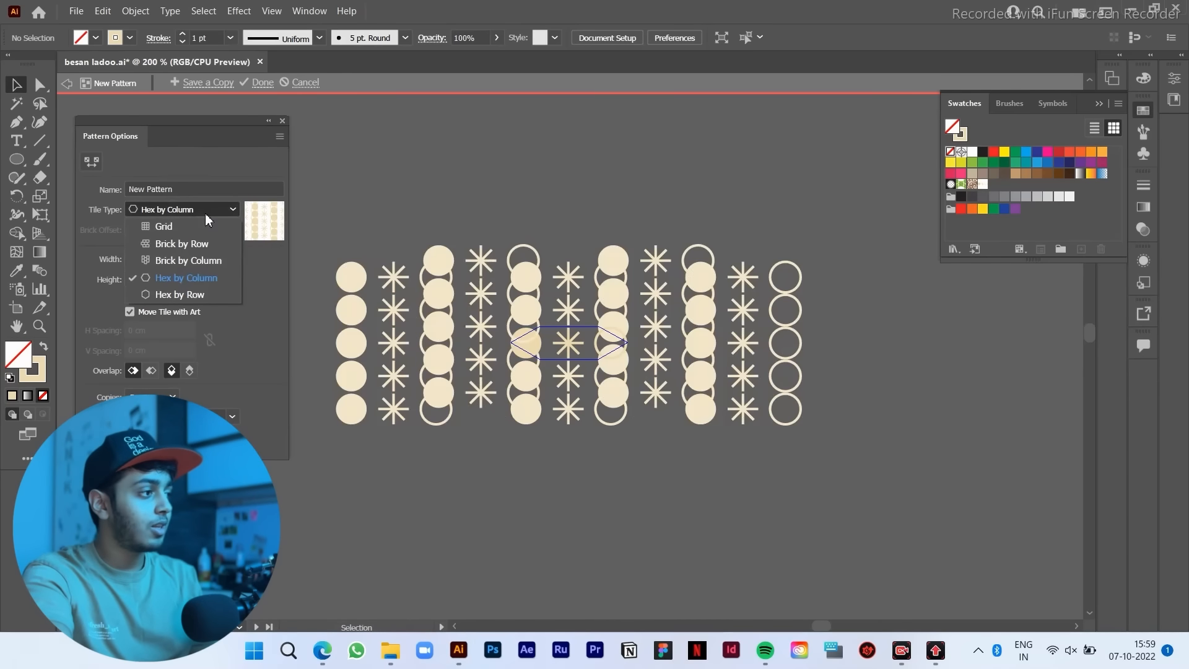
click(218, 285)
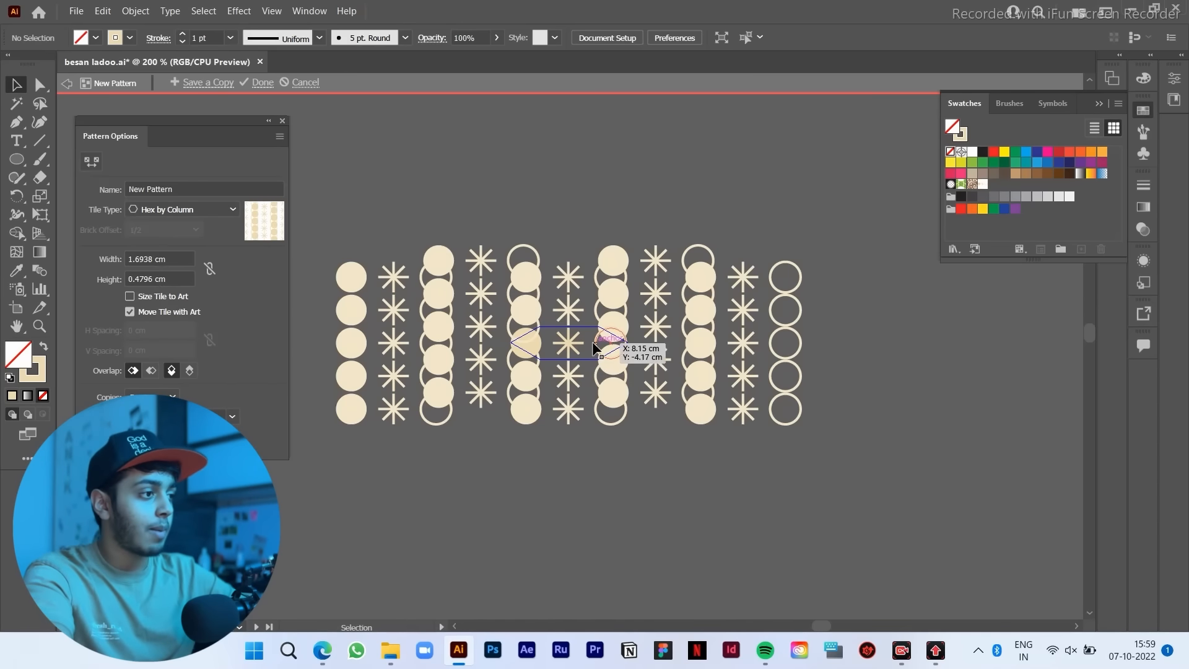
Step: Resize the hexagonal tile with the Pattern Tile tool to about 1.21 by 1.08 cm so the shapes stagger without overlapping, and save the pattern
key(ctrl+plus)
key(ctrl+plus)
key(ctrl+minus)
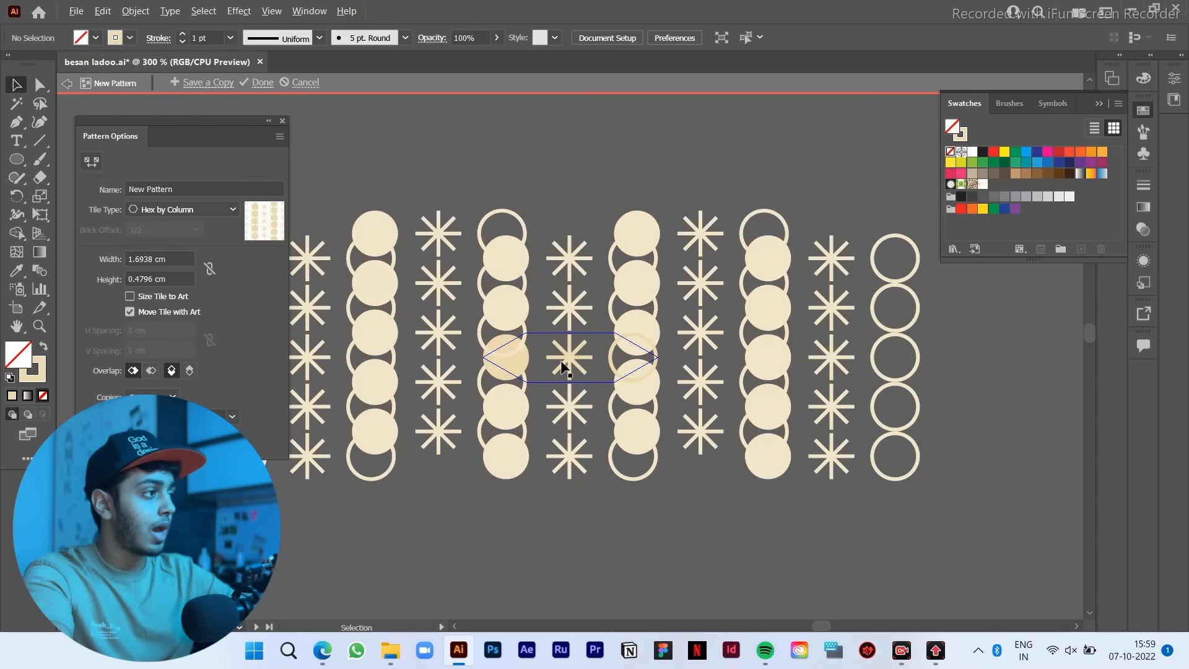
key(ctrl+plus)
click(88, 162)
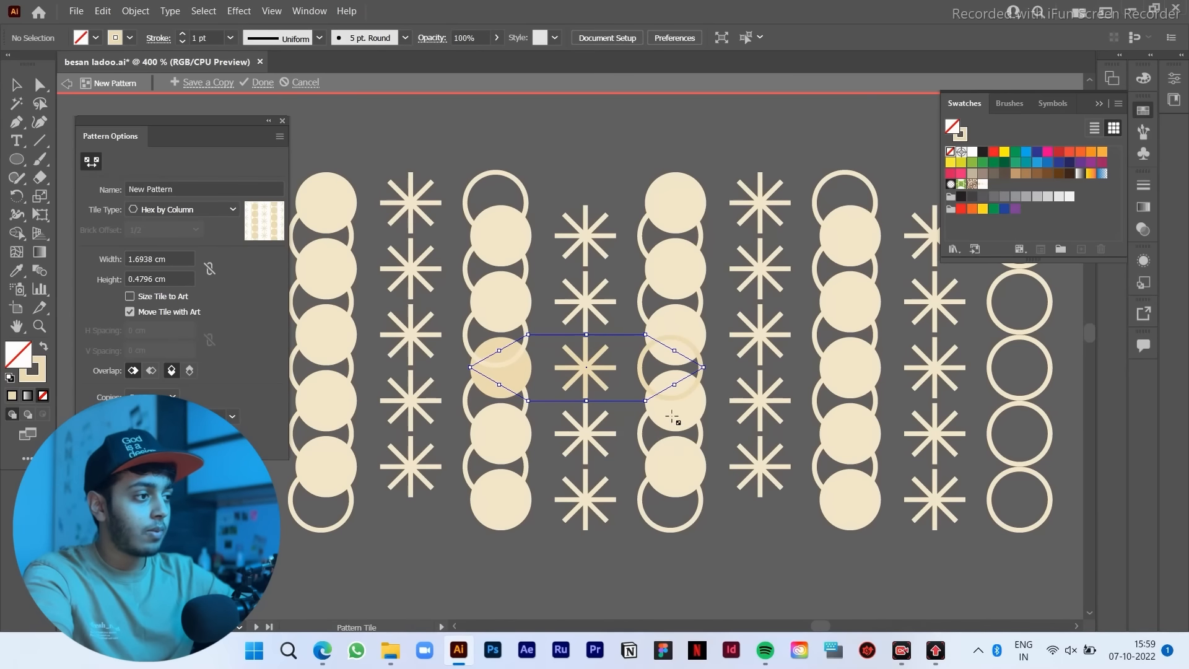
drag(646, 401, 612, 484)
scroll(638, 390, down, 3)
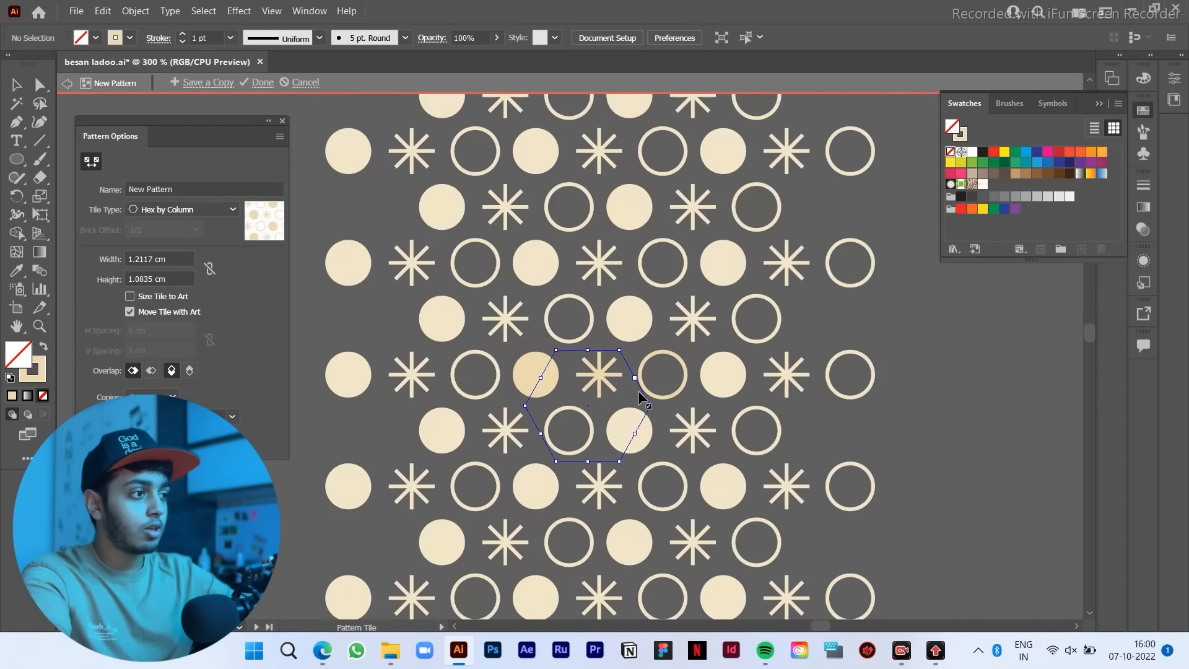
scroll(638, 390, up, 2)
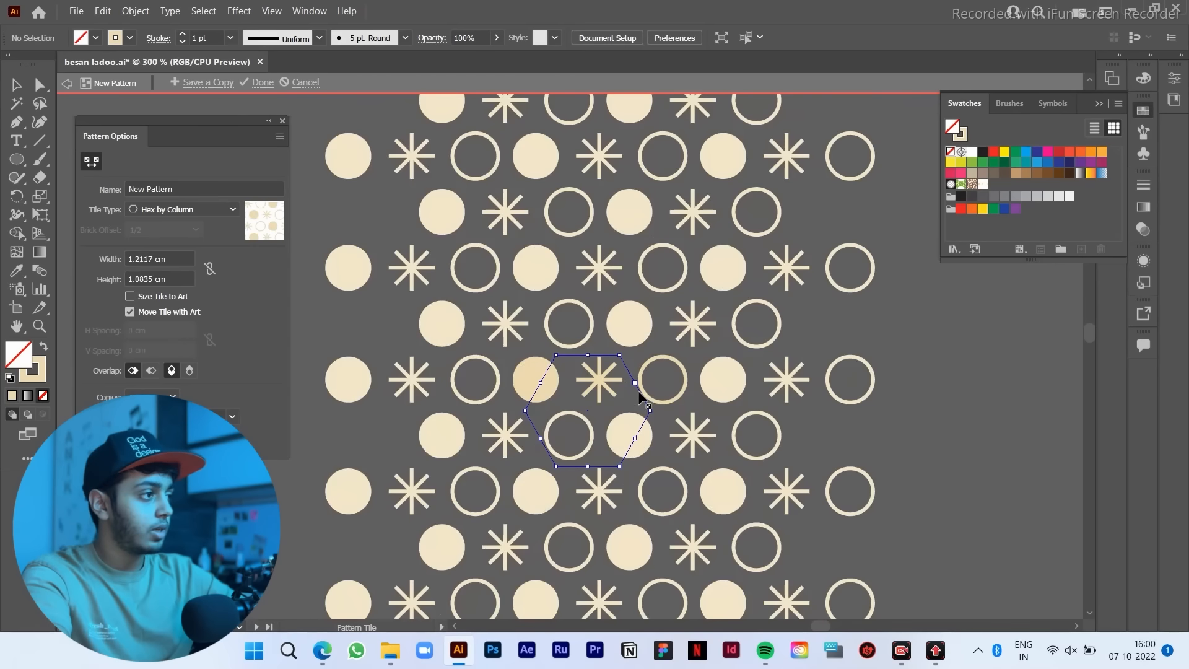
scroll(624, 387, down, 2)
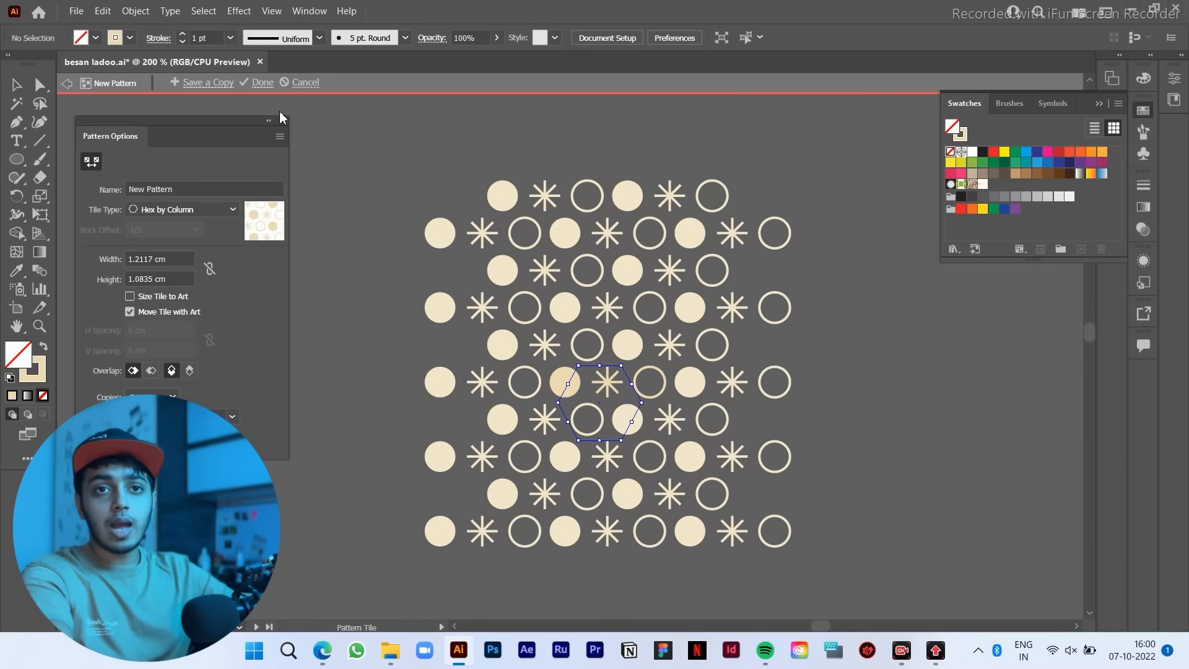
click(263, 83)
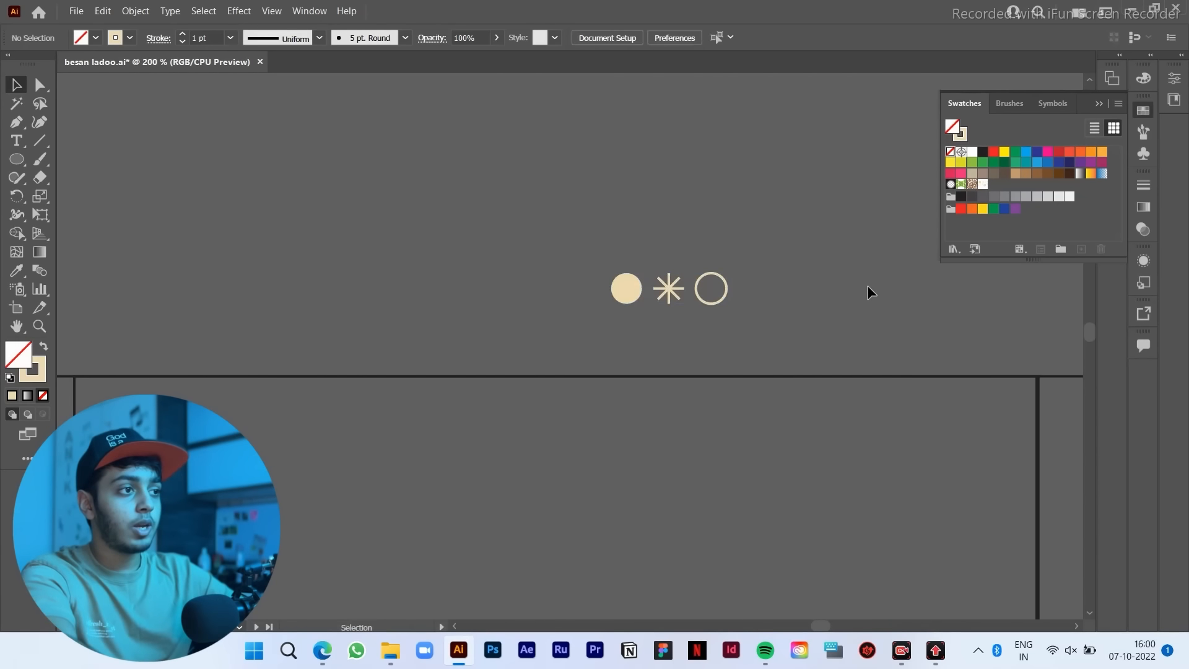
Step: Choose the new pattern swatch as fill and draw a rectangle across the upper part of the red front panel
click(983, 184)
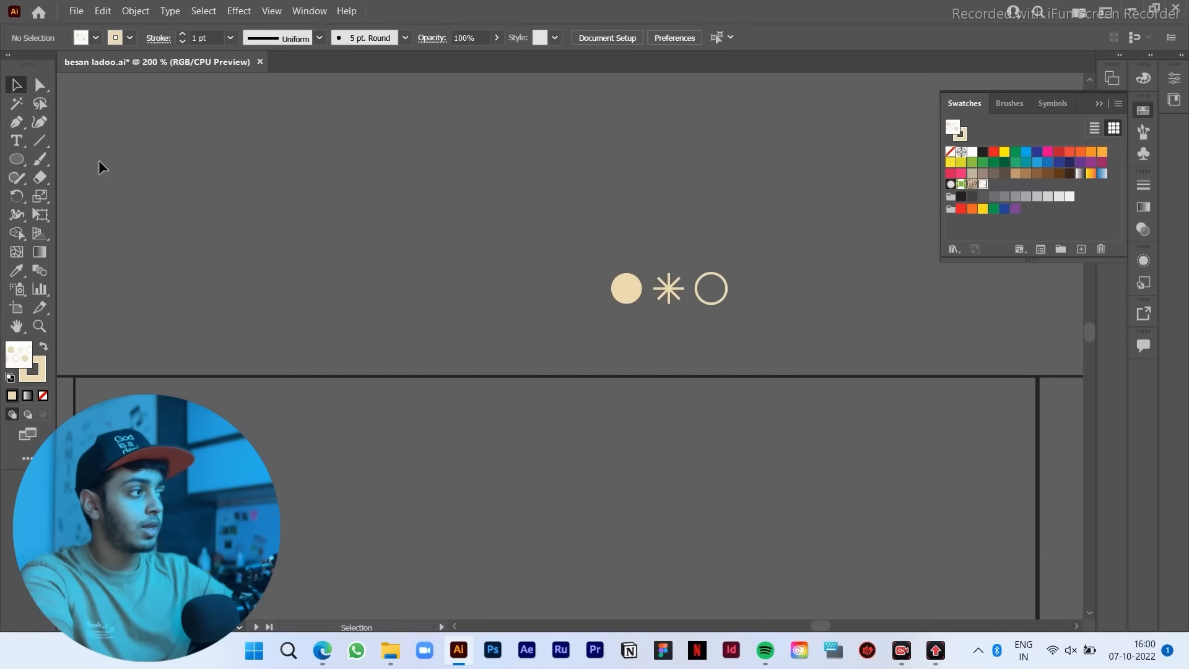
click(15, 162)
key(m)
scroll(351, 167, down, 2)
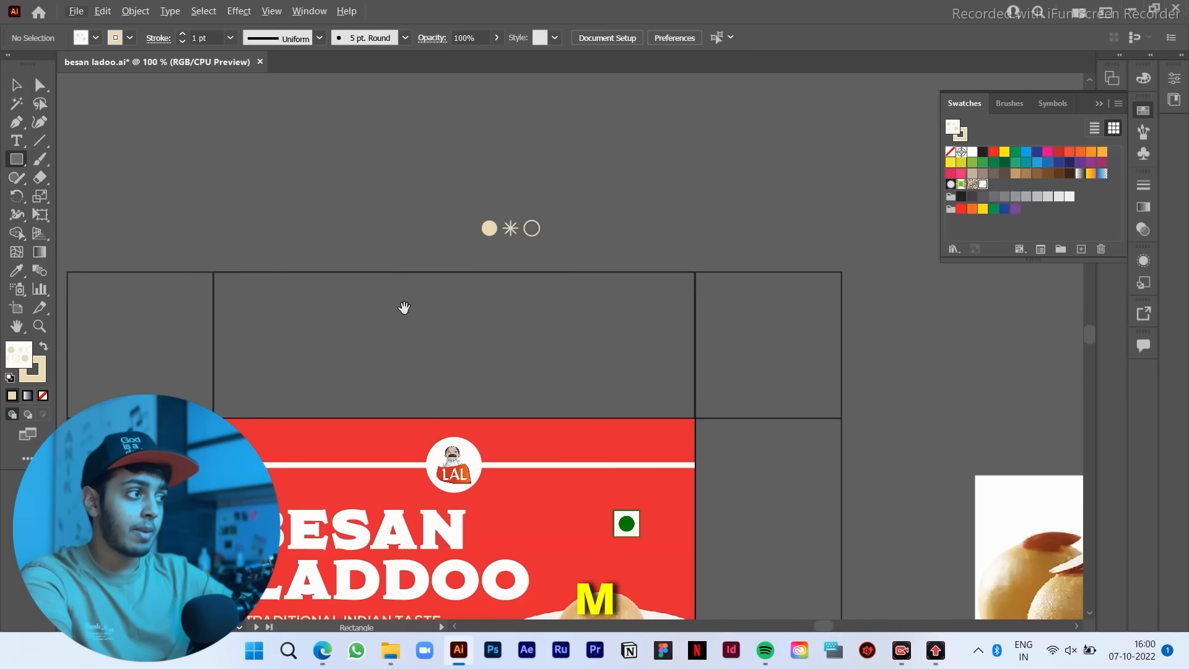
drag(404, 309, 407, 58)
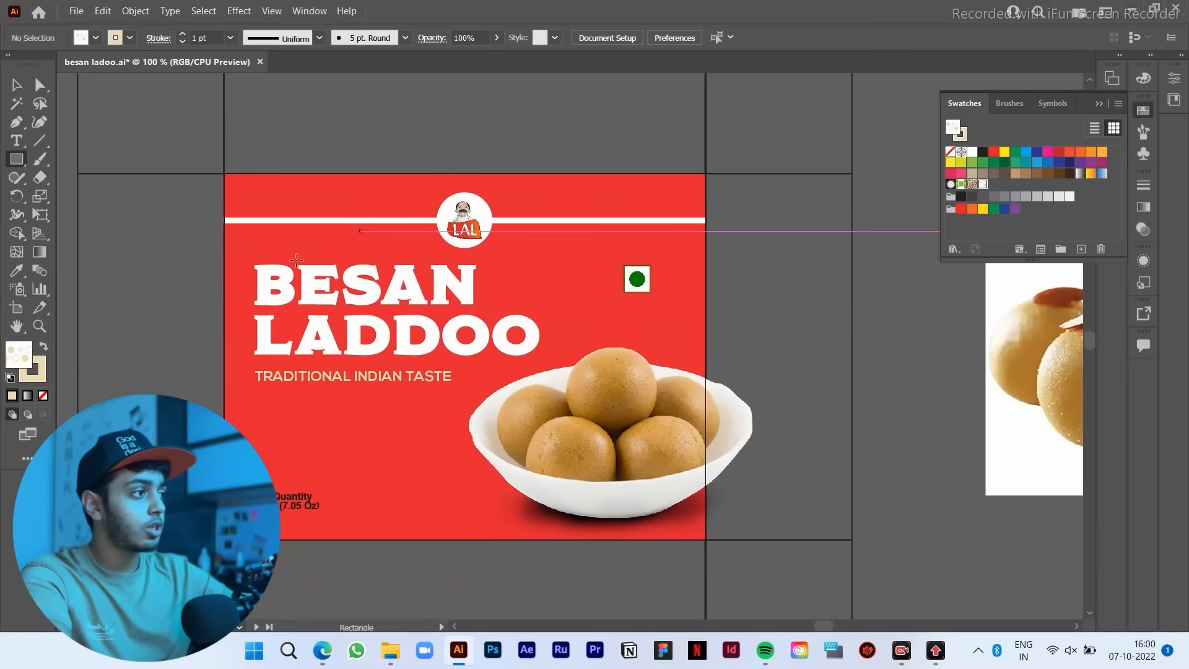
drag(226, 175, 611, 304)
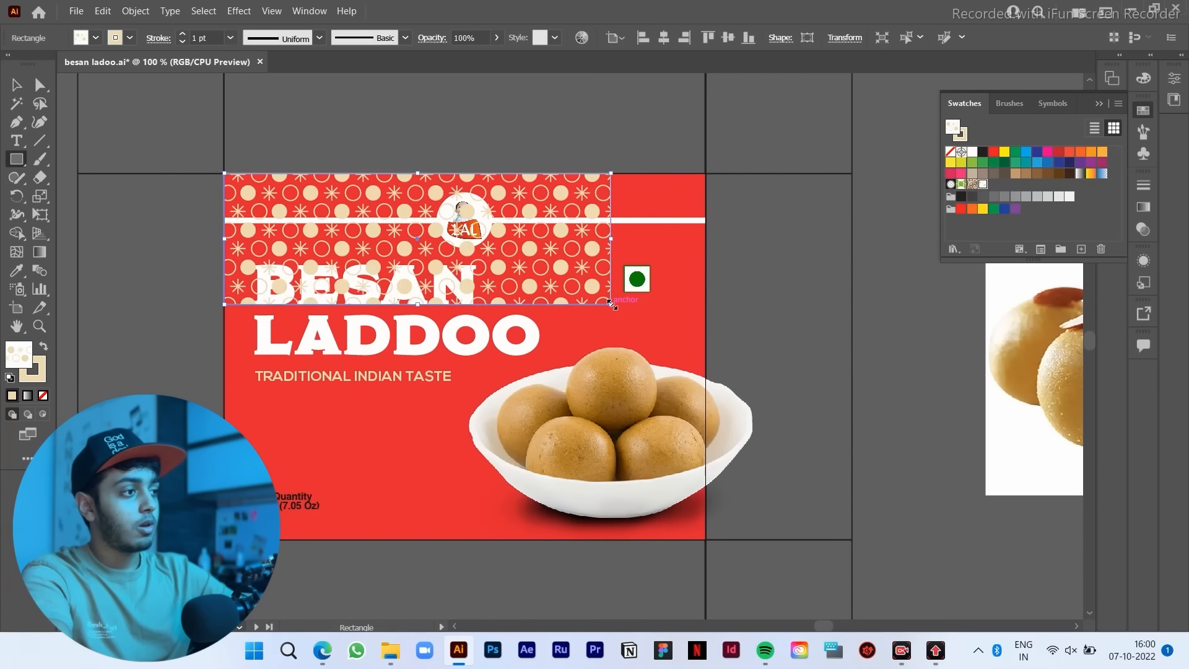
Step: Try to widen the patterned rectangle to the panel's side edge, and undo each attempt
key(v)
drag(610, 239, 704, 228)
key(ctrl+z)
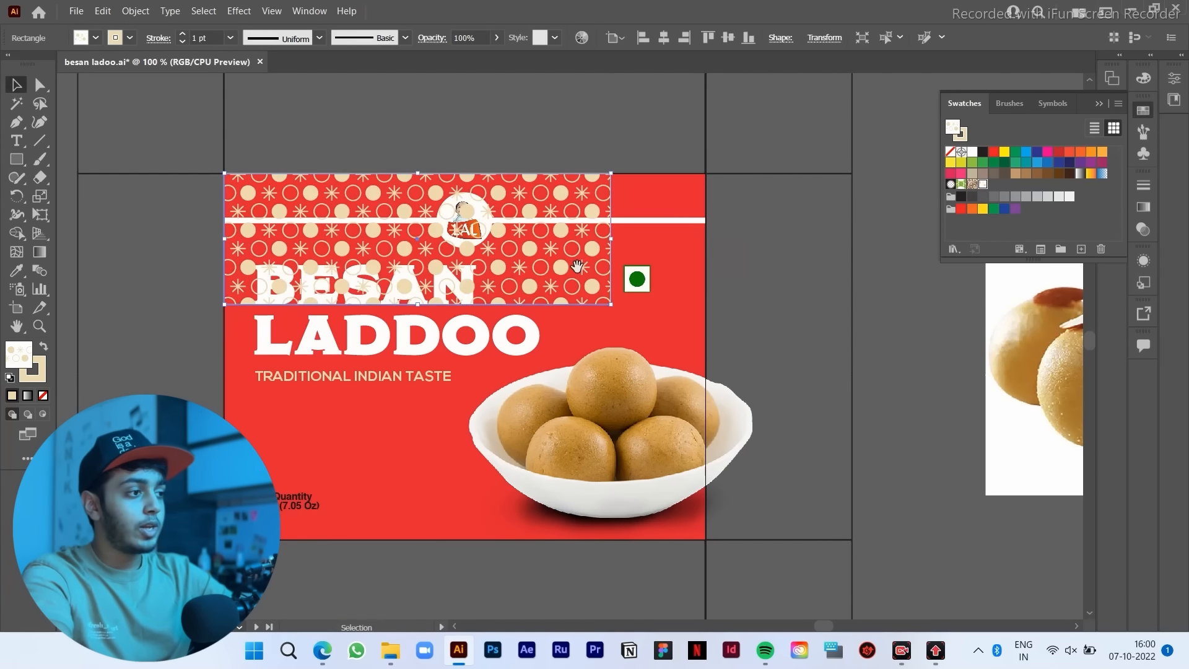
scroll(555, 294, up, 1)
scroll(554, 291, up, 1)
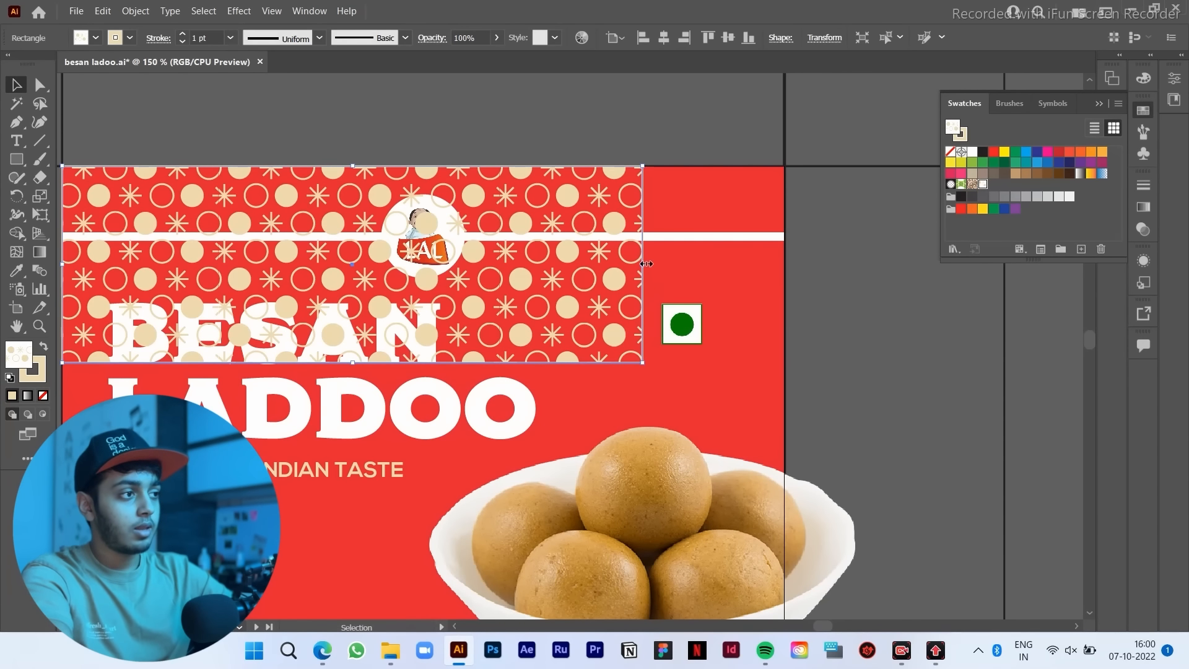
drag(646, 264, 756, 268)
key(ctrl+z)
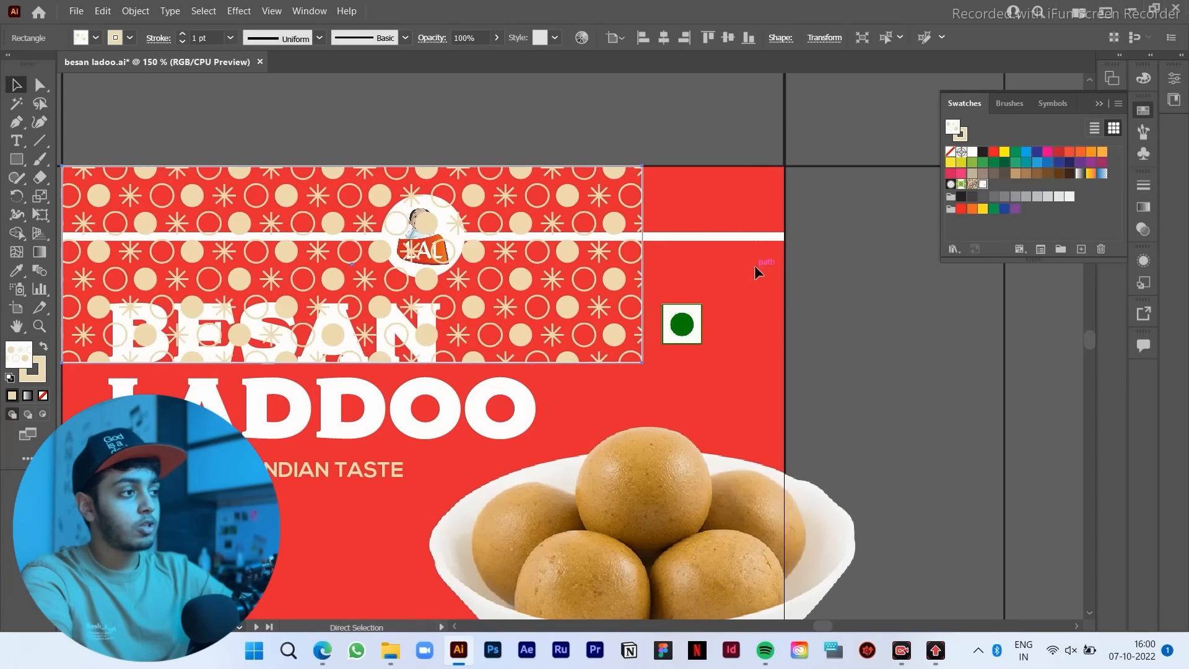
Step: Delete the partial patterned rectangle and draw a new one covering the whole red front panel
scroll(563, 306, down, 1)
drag(561, 306, 588, 166)
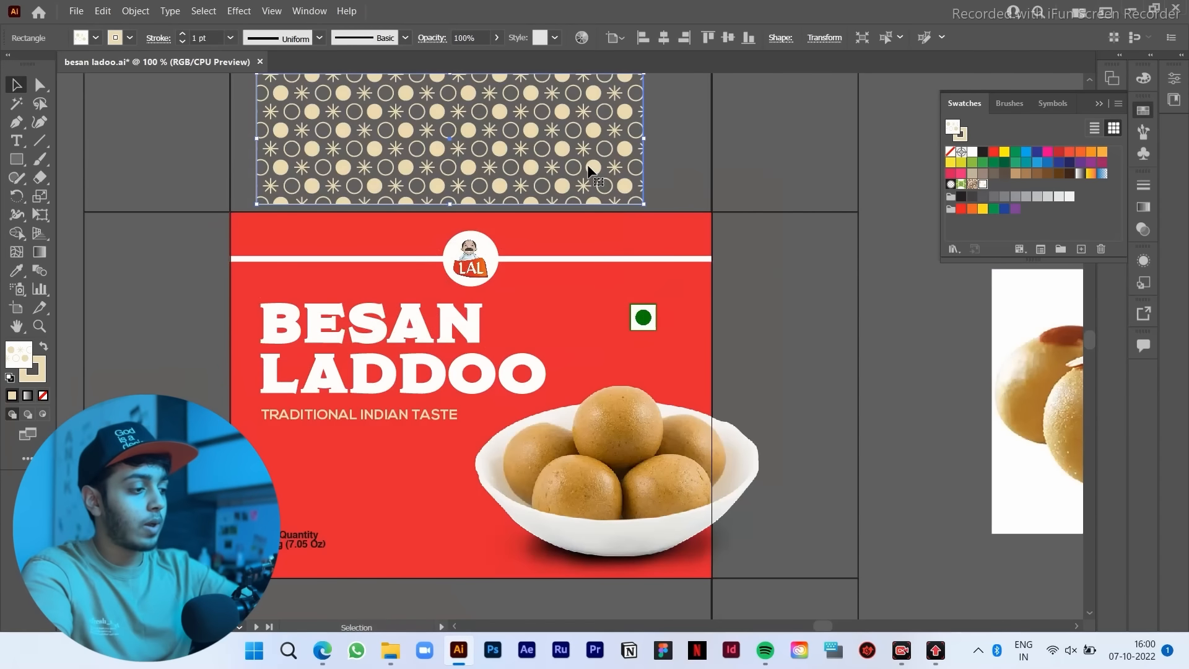
key(Delete)
key(m)
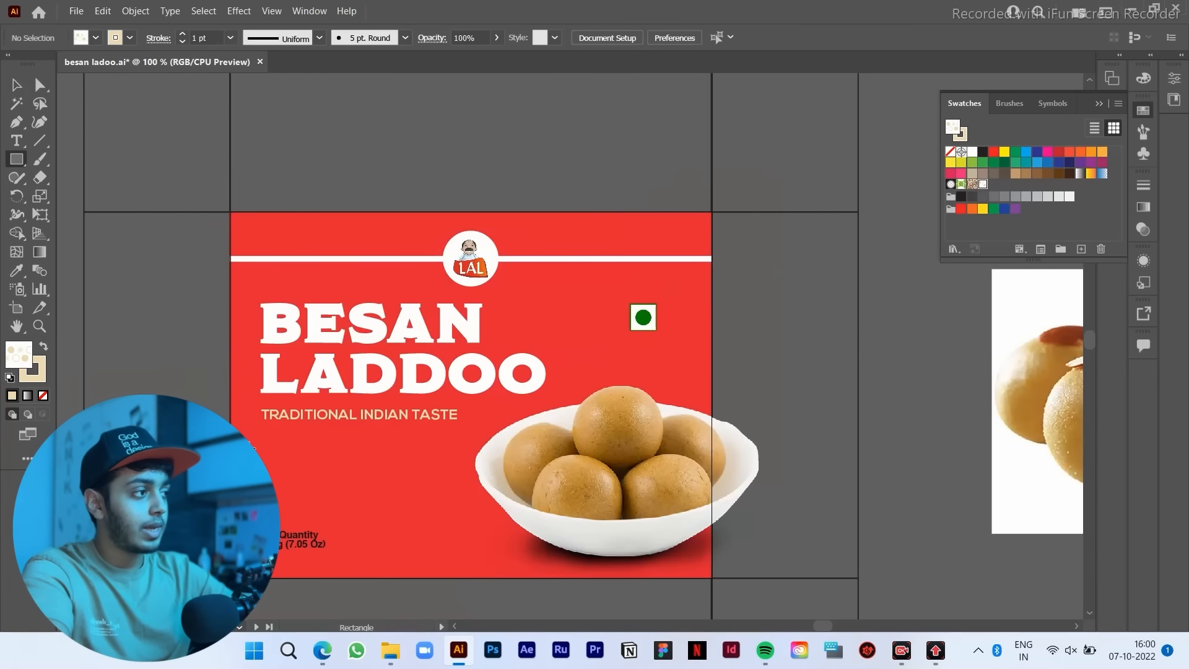
drag(230, 212, 714, 579)
key(v)
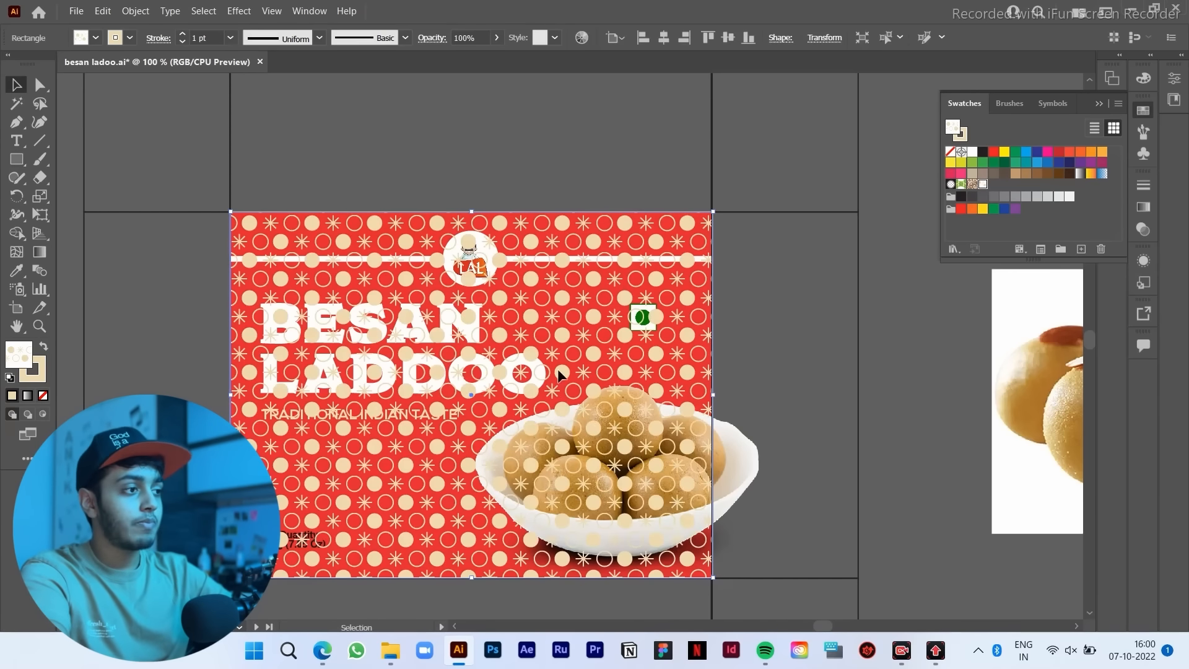
click(781, 364)
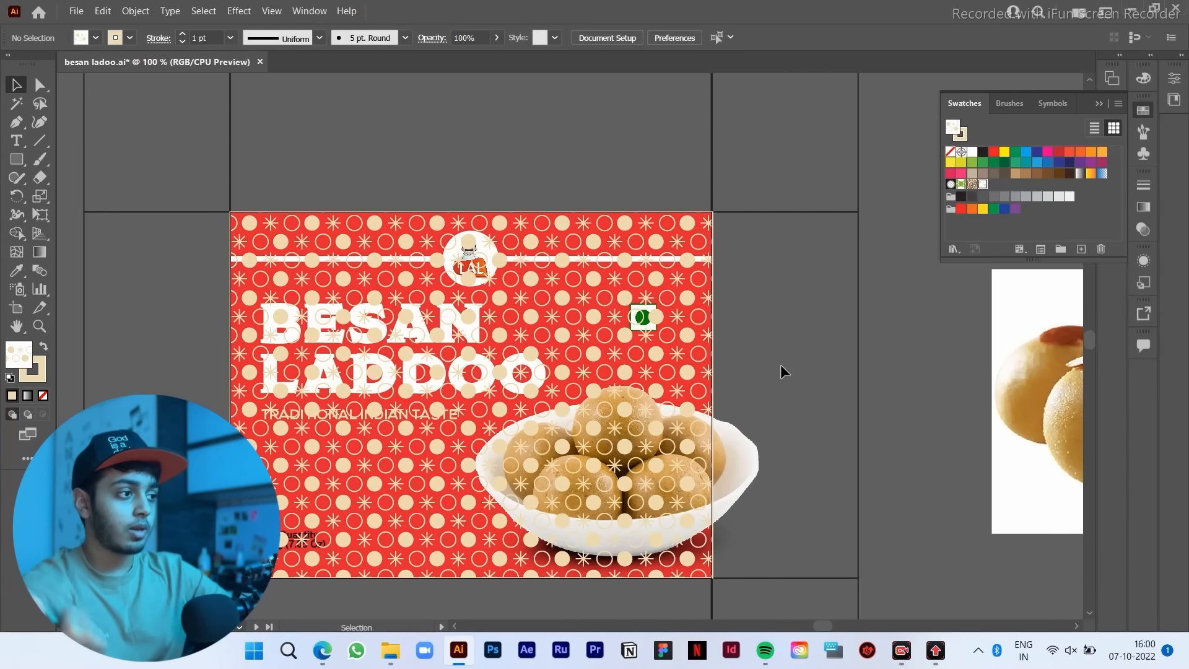
click(712, 352)
click(775, 374)
drag(775, 374, 790, 351)
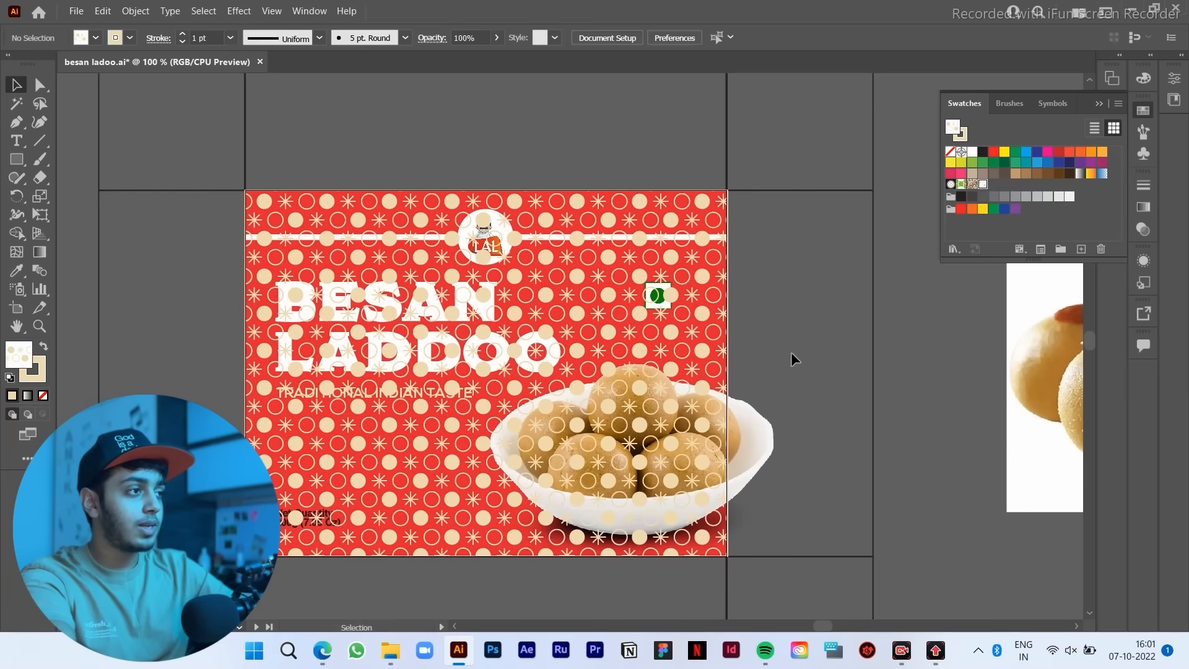
click(643, 245)
click(662, 36)
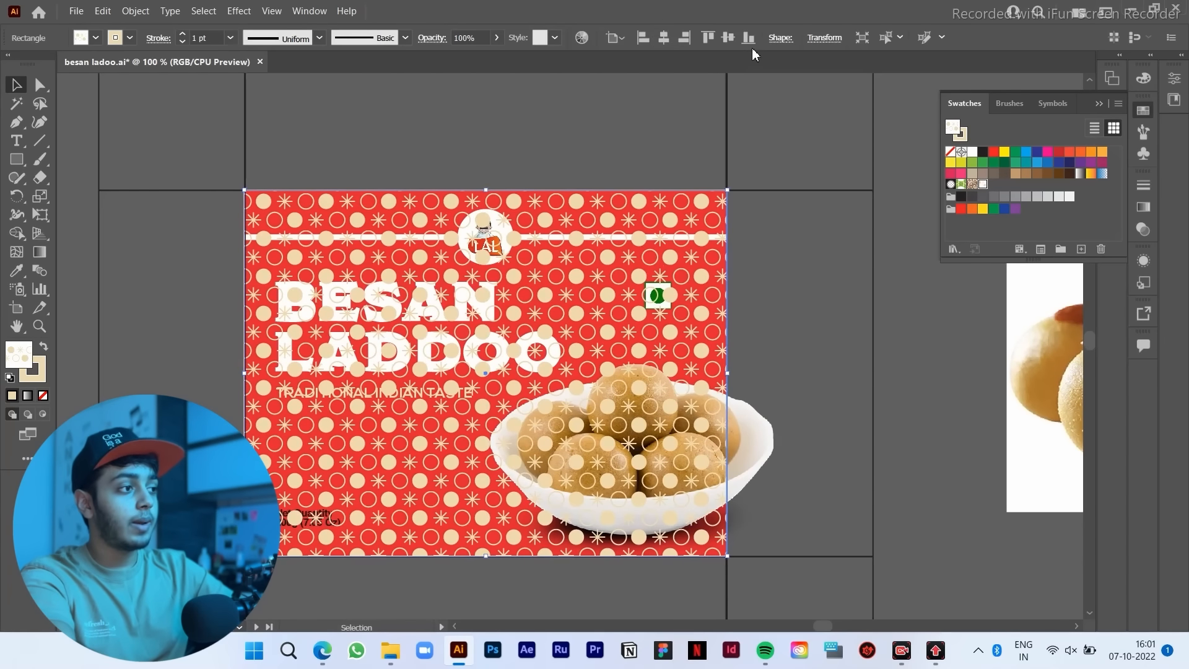
click(778, 295)
drag(778, 295, 797, 273)
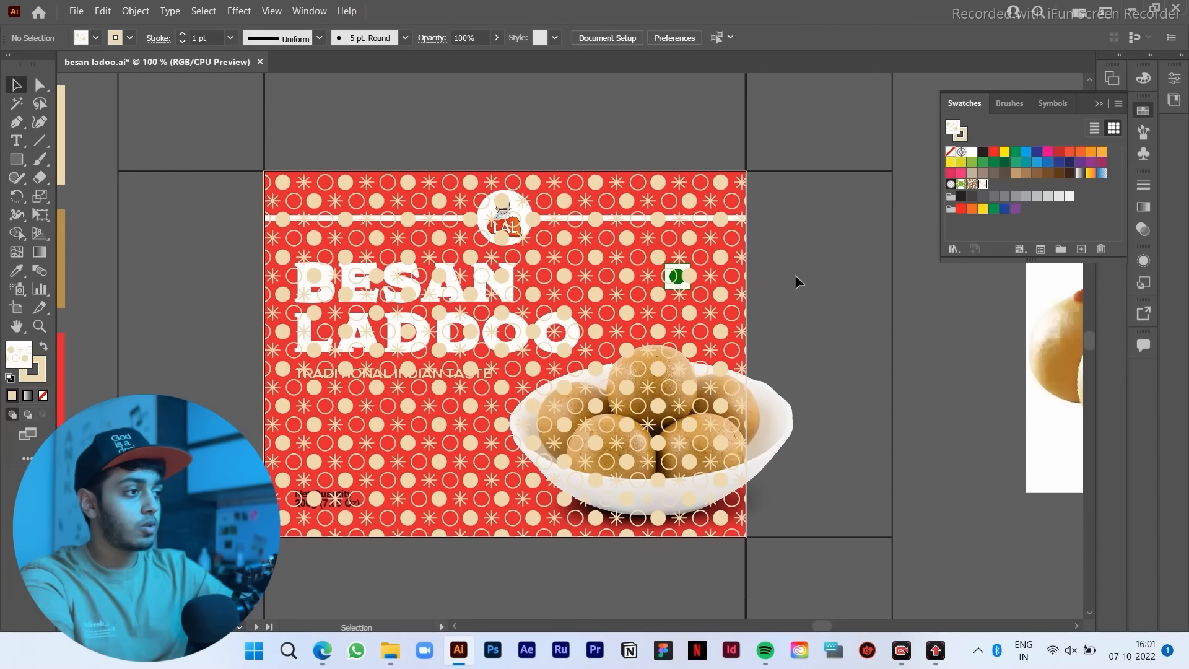
Step: Try locking the patterned rectangle and moving the laddoo bowl image, and undo the move
click(649, 273)
key(ctrl+2)
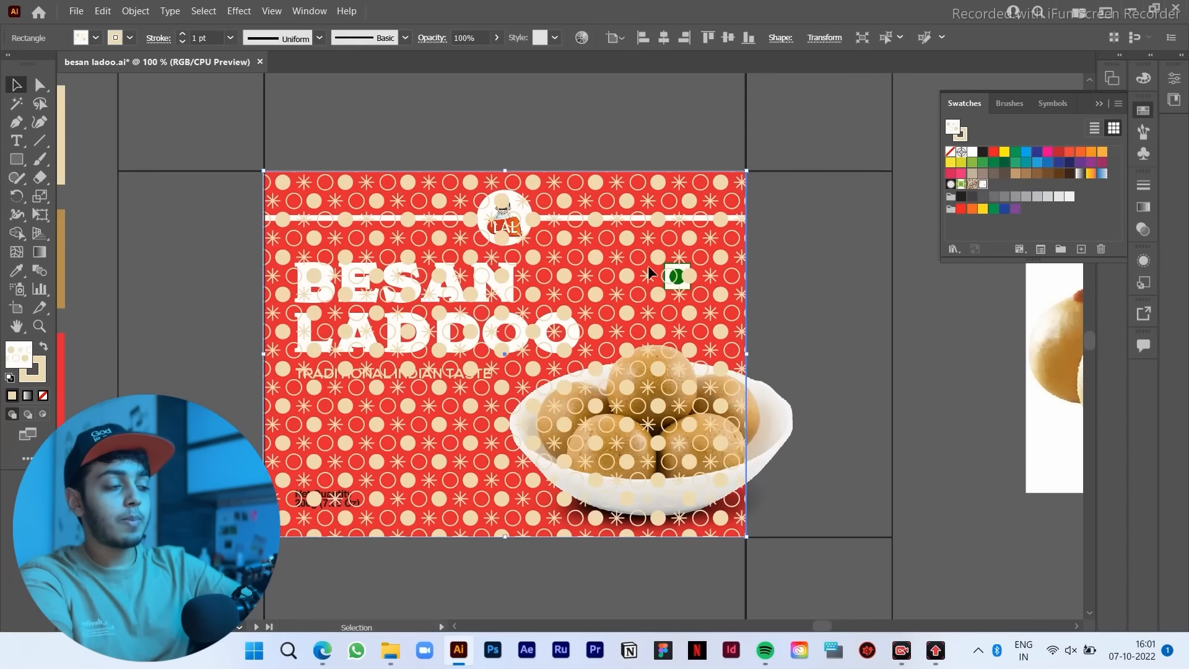
click(649, 272)
key(ctrl+2)
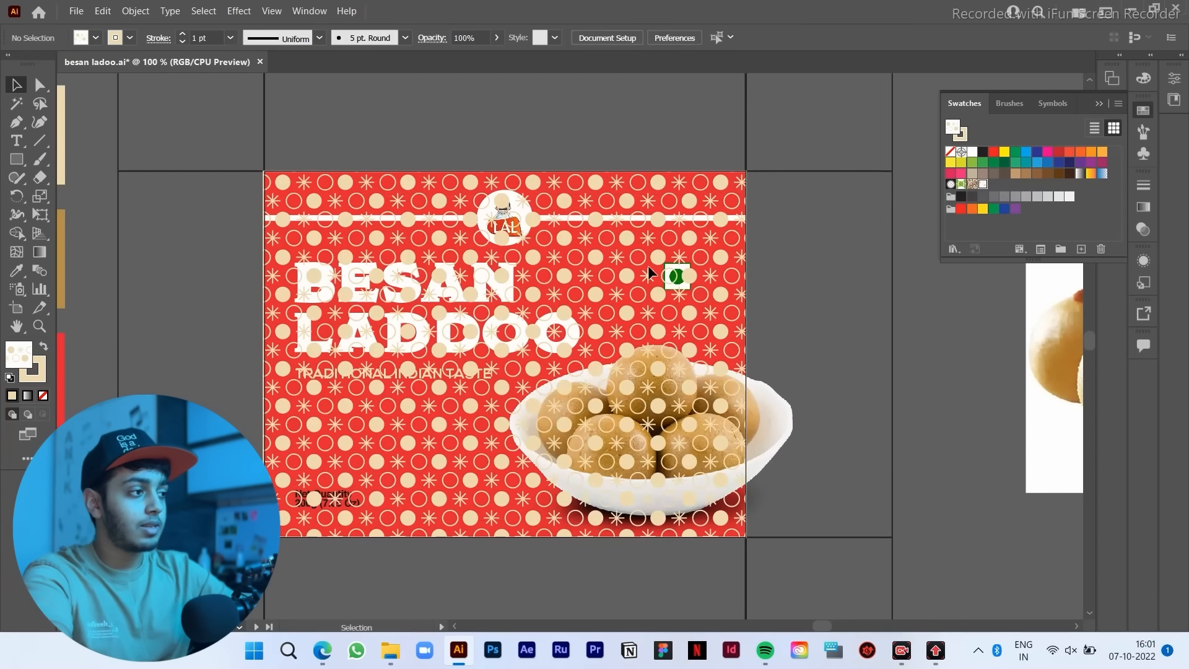
drag(772, 183, 644, 351)
click(532, 421)
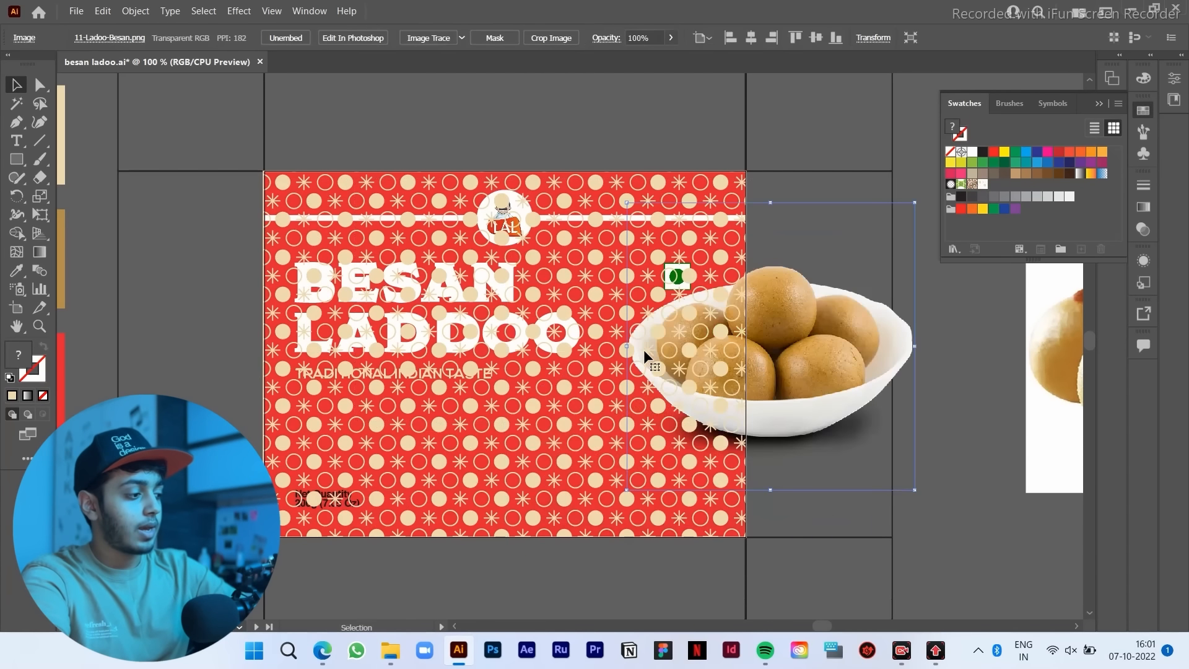
key(ctrl+z)
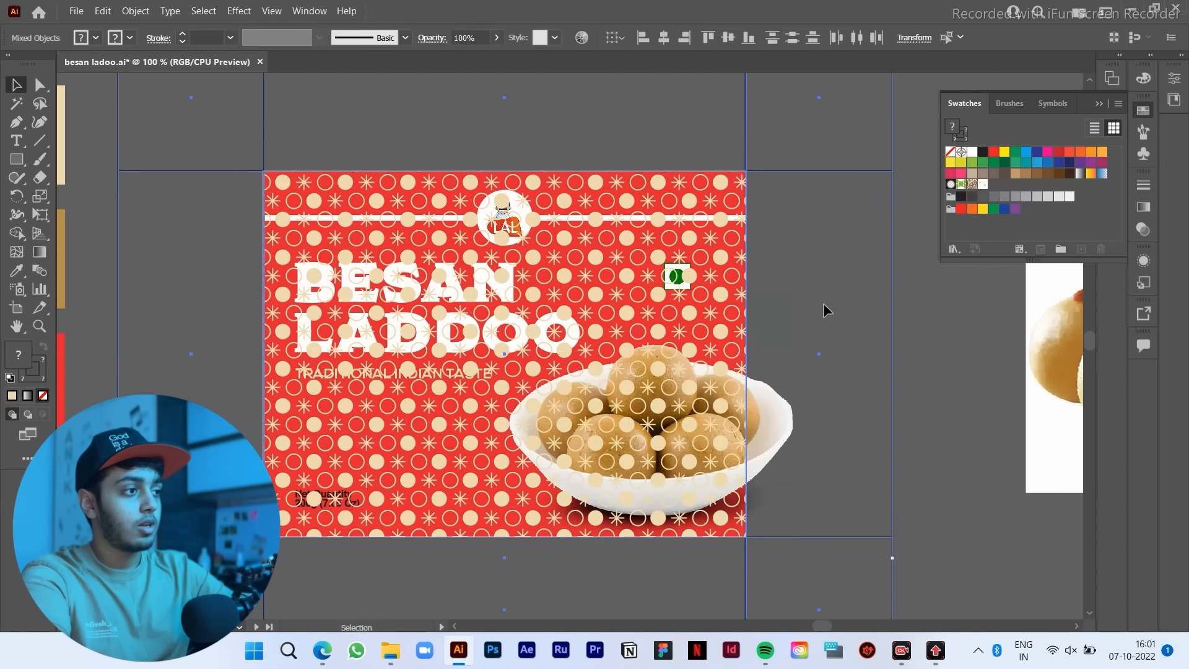
Step: Lock the patterned rectangle in place over the front panel
click(823, 303)
click(716, 254)
key(ctrl+2)
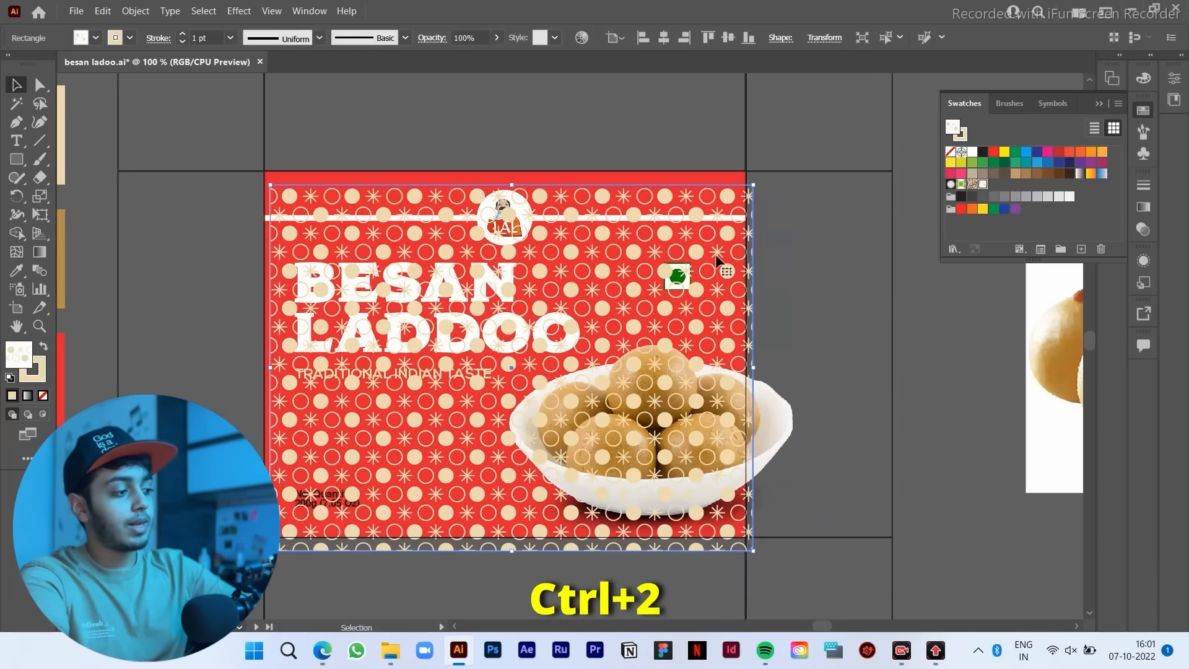
click(715, 254)
click(775, 218)
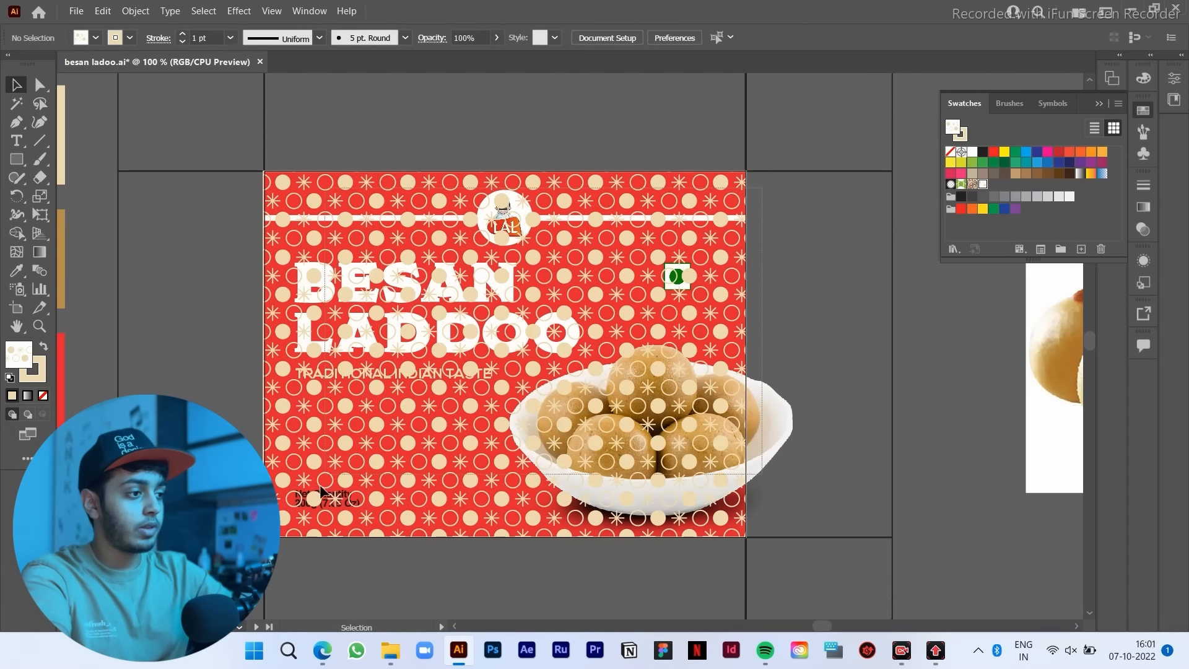
Step: Select all front panel artwork except the box outlines and bring it to the front, above the pattern
key(ctrl+a)
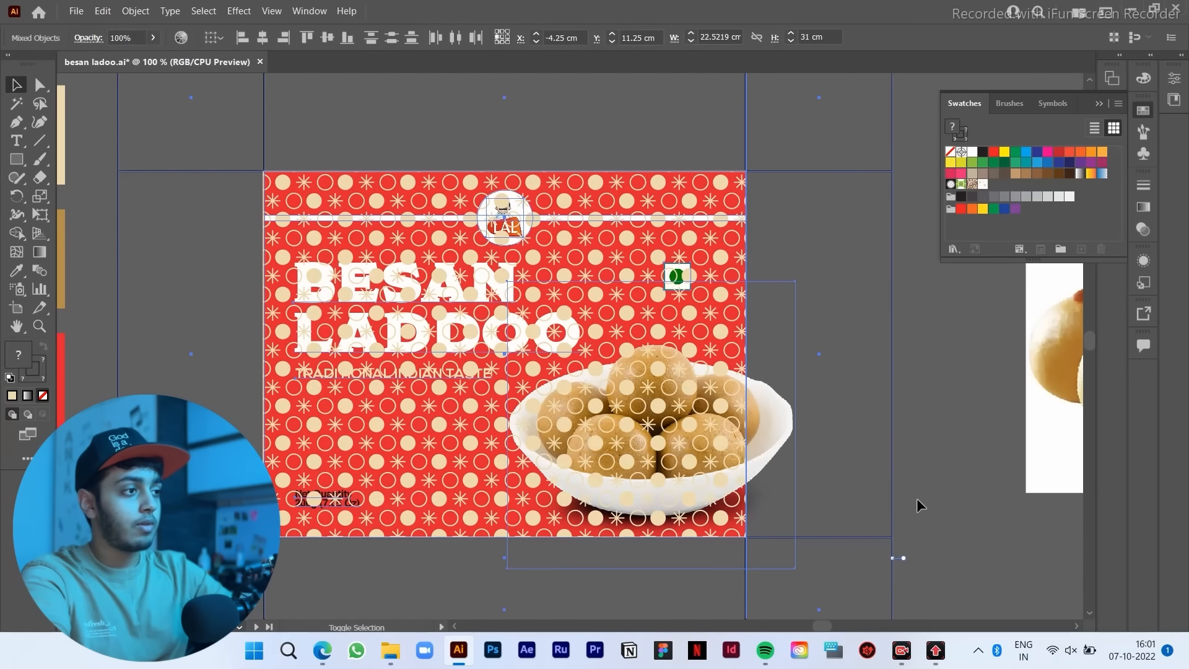
drag(834, 574, 832, 575)
drag(679, 376, 755, 303)
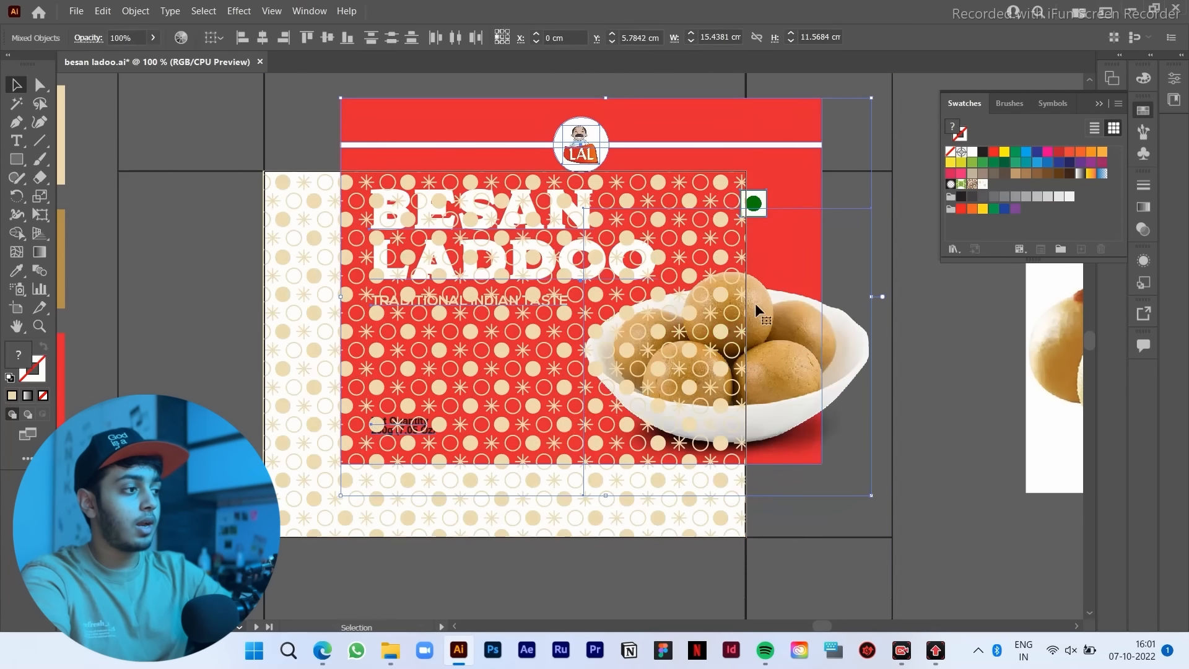
key(ctrl+z)
right_click(627, 410)
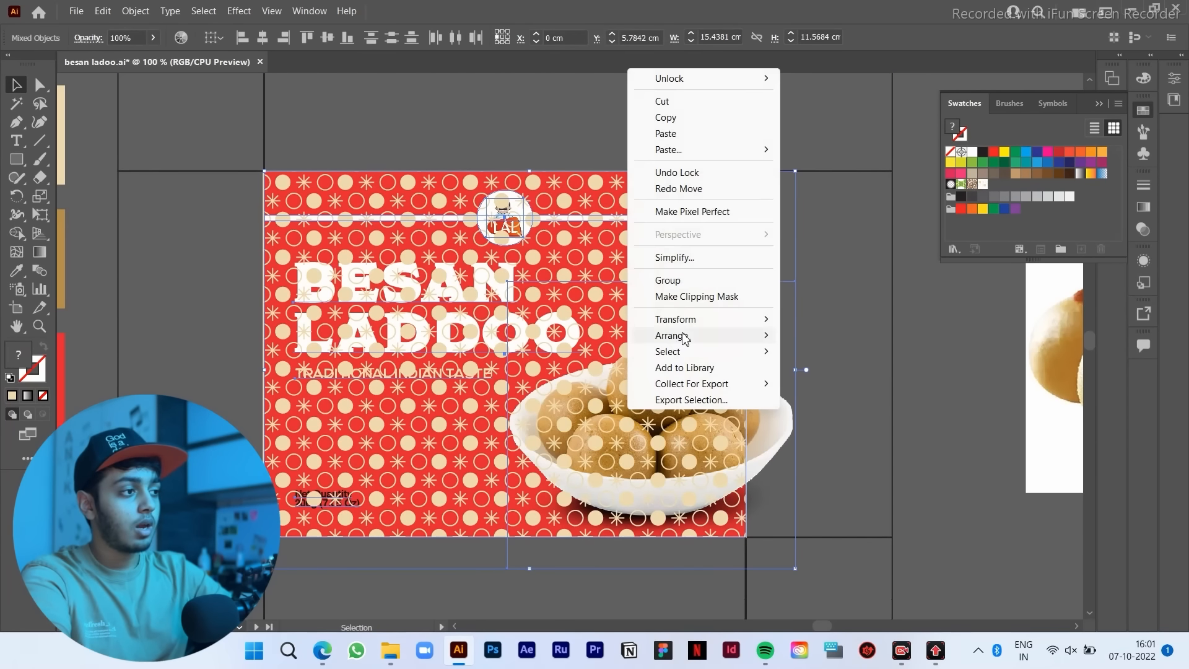
mouse_move(681, 335)
click(808, 335)
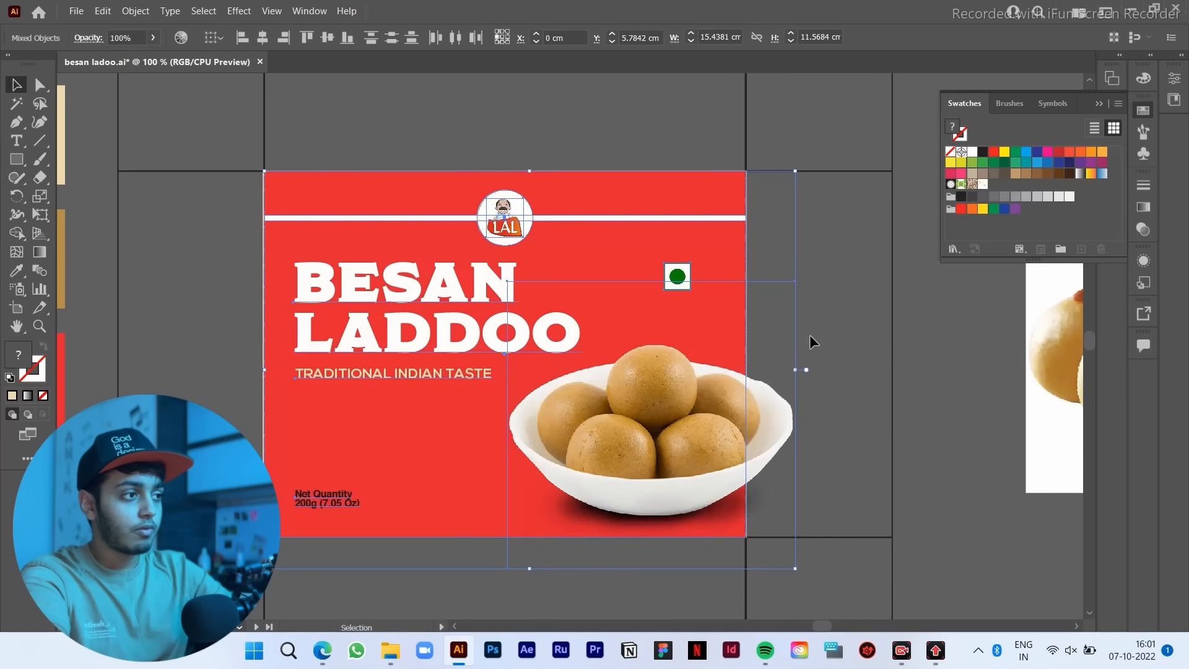
Step: Send the red background rectangle to the back, behind the pattern
click(844, 321)
click(717, 260)
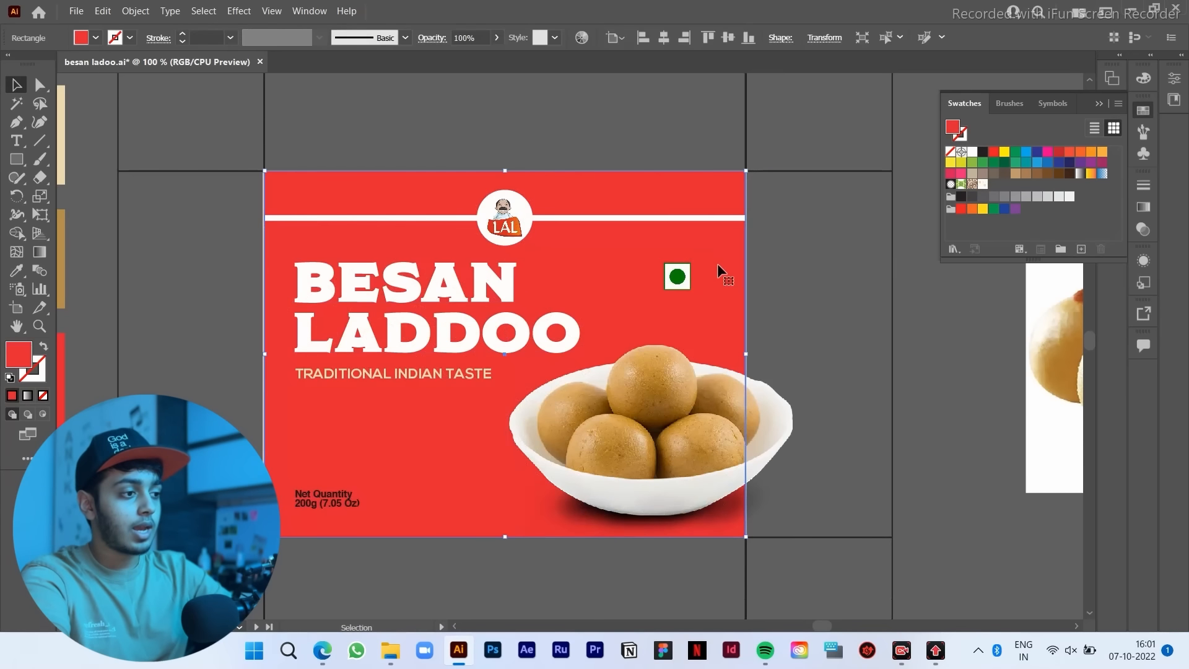
right_click(721, 280)
mouse_move(782, 558)
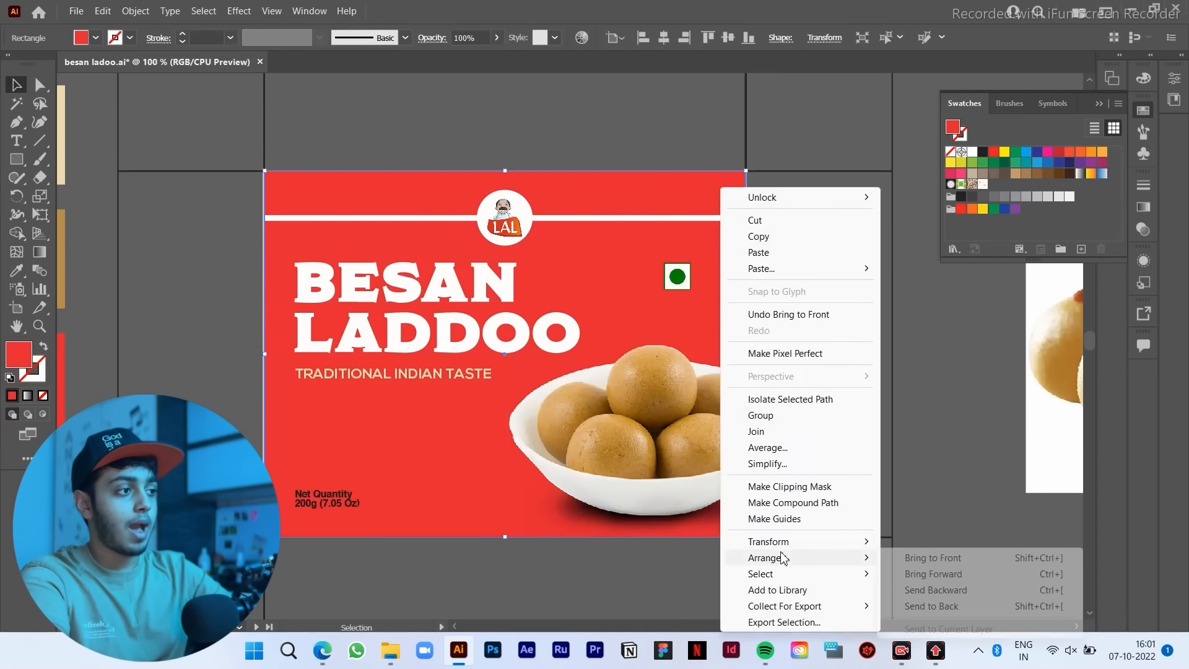
click(929, 606)
click(834, 411)
Step: Unlock the patterned rectangle and reduce its opacity to 18%
drag(834, 411, 870, 389)
scroll(512, 300, up, 1)
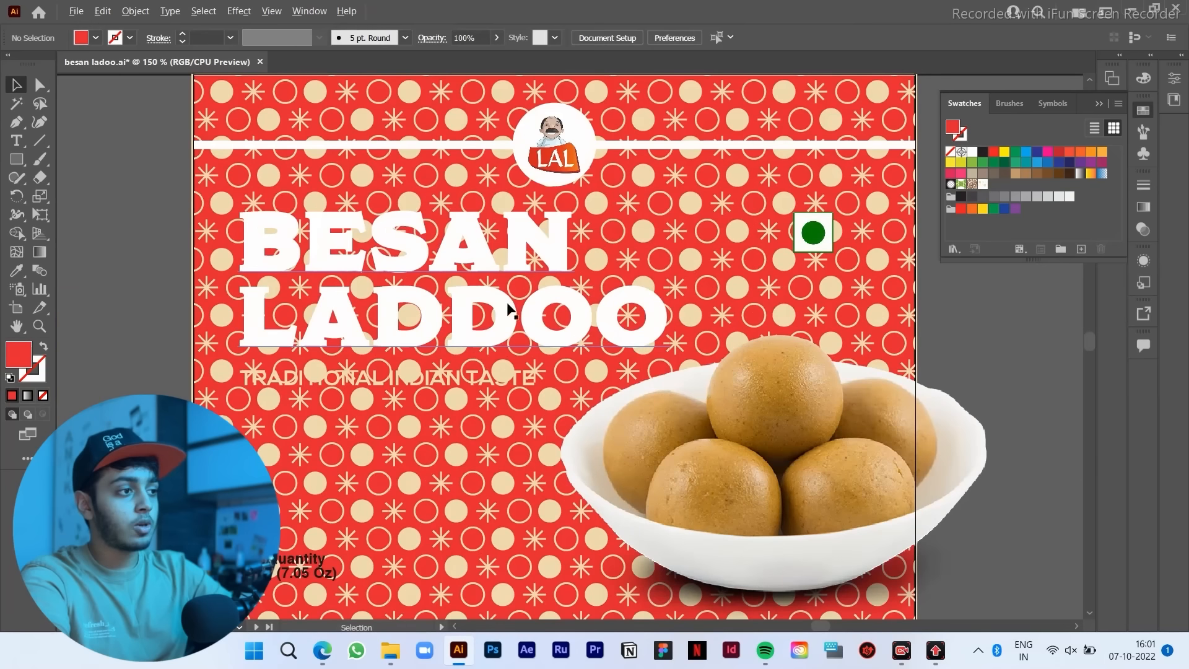
scroll(626, 347, down, 1)
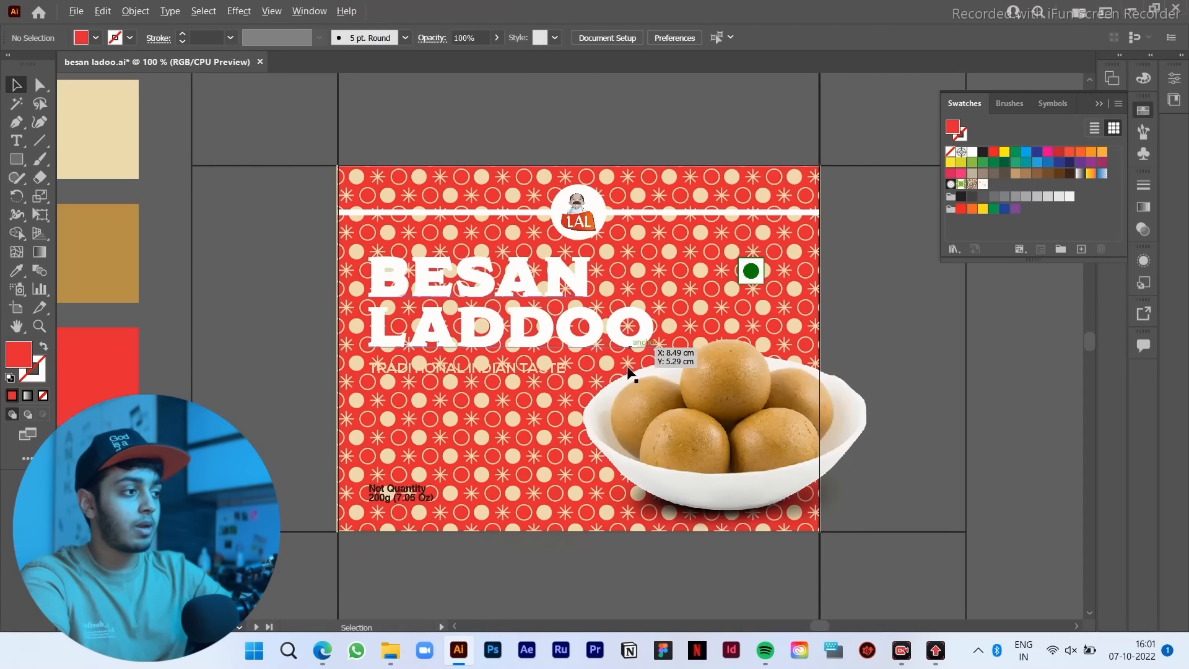
click(492, 458)
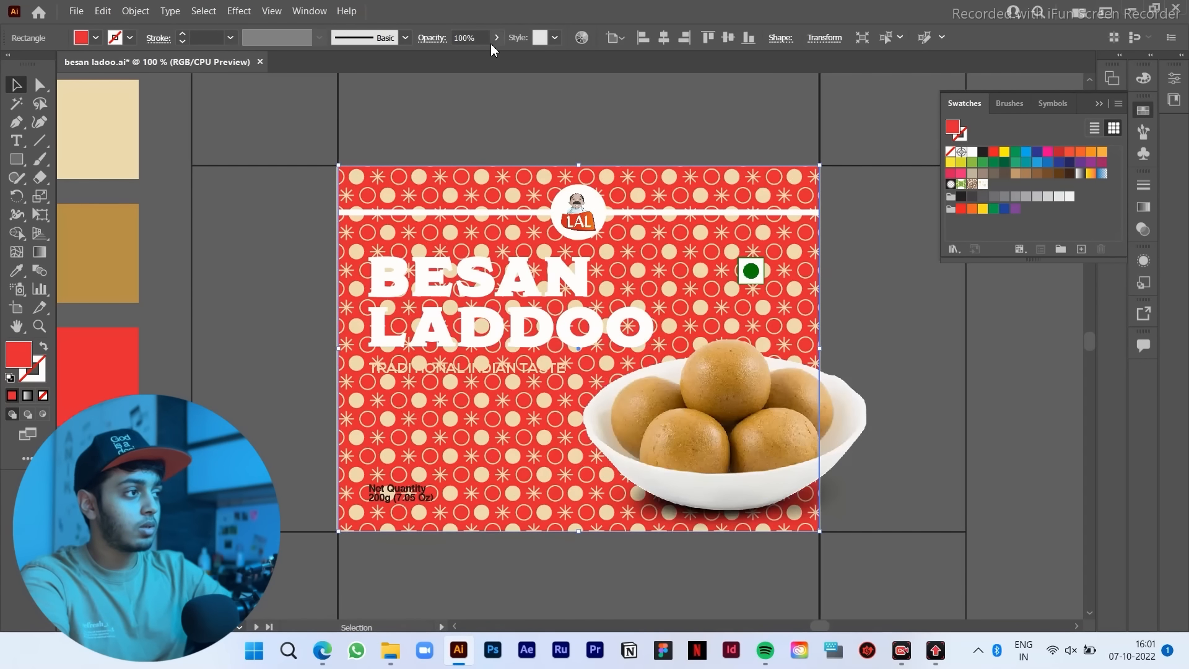
click(422, 85)
click(737, 180)
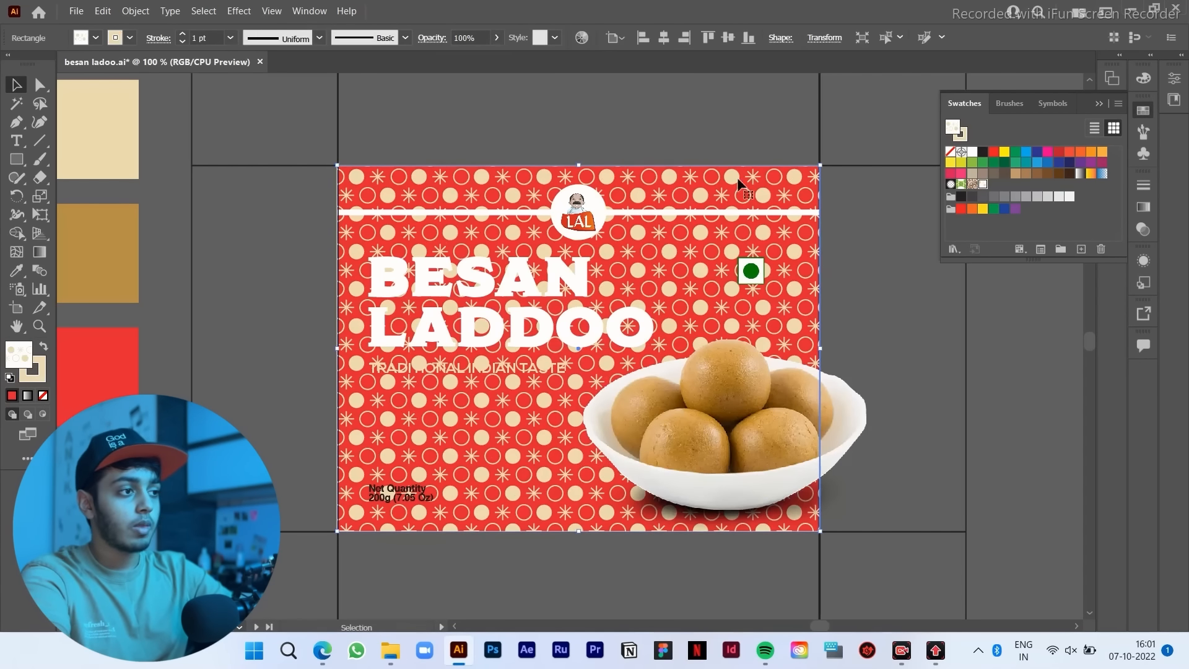
click(497, 37)
drag(486, 57, 455, 54)
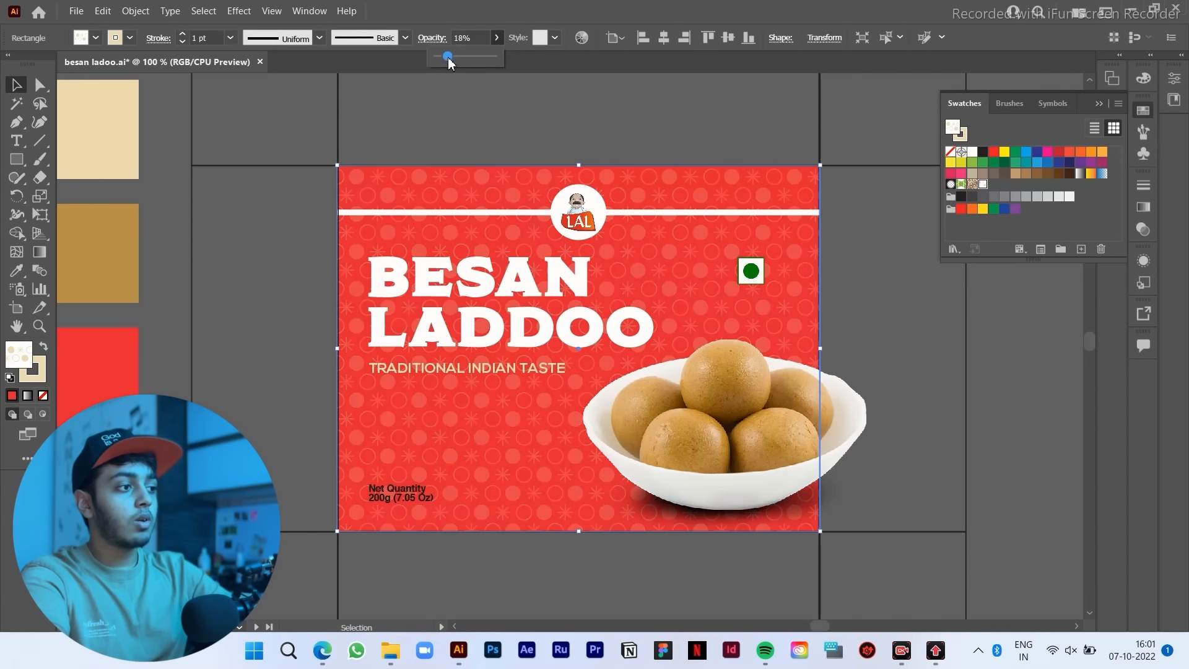
click(875, 402)
Step: Raise the opacity of the patterned rectangle on the front panel to 35%
scroll(873, 404, up, 2)
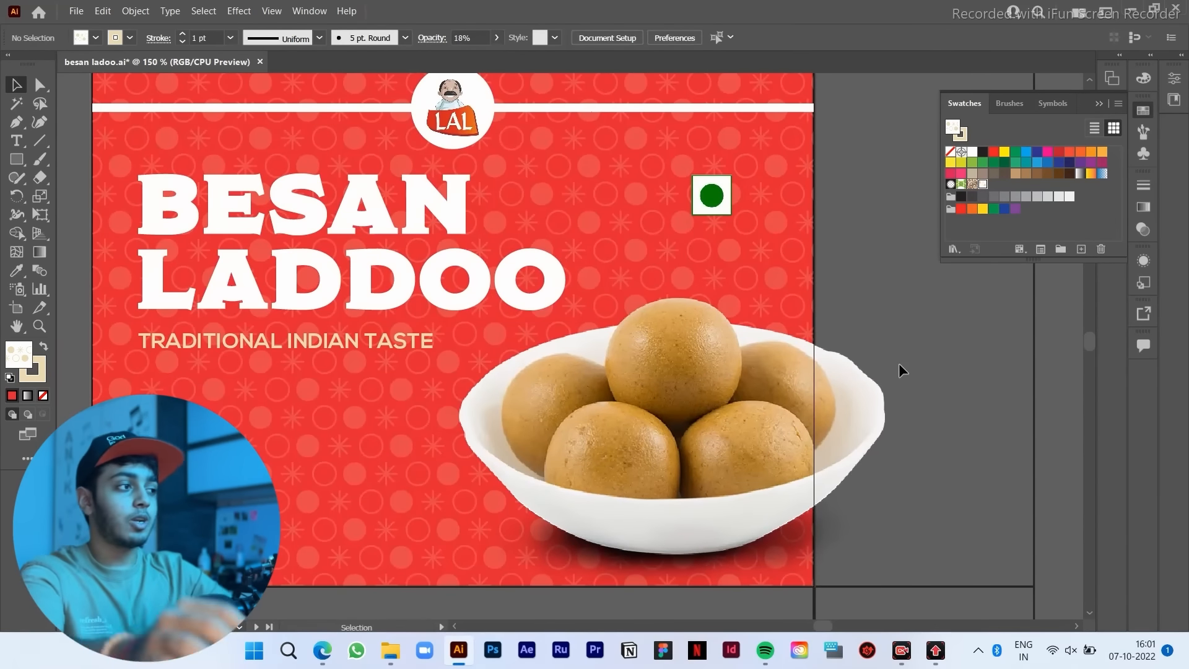
scroll(898, 363, down, 2)
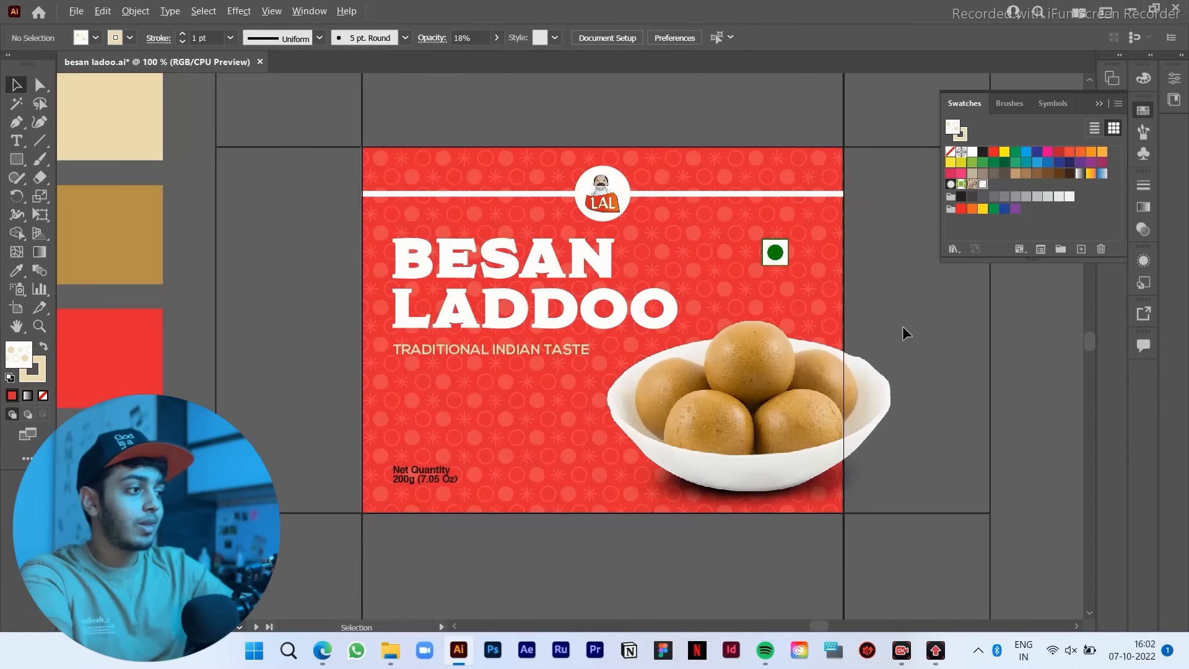
drag(902, 326, 921, 354)
scroll(914, 352, up, 2)
scroll(917, 336, down, 2)
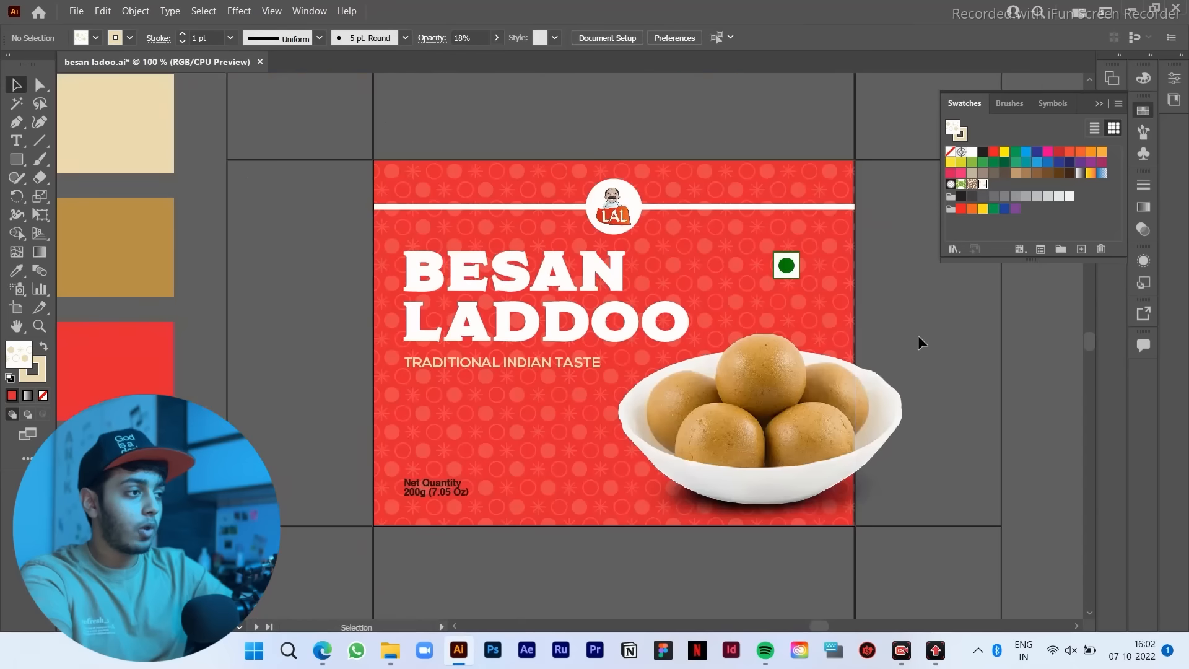
click(490, 425)
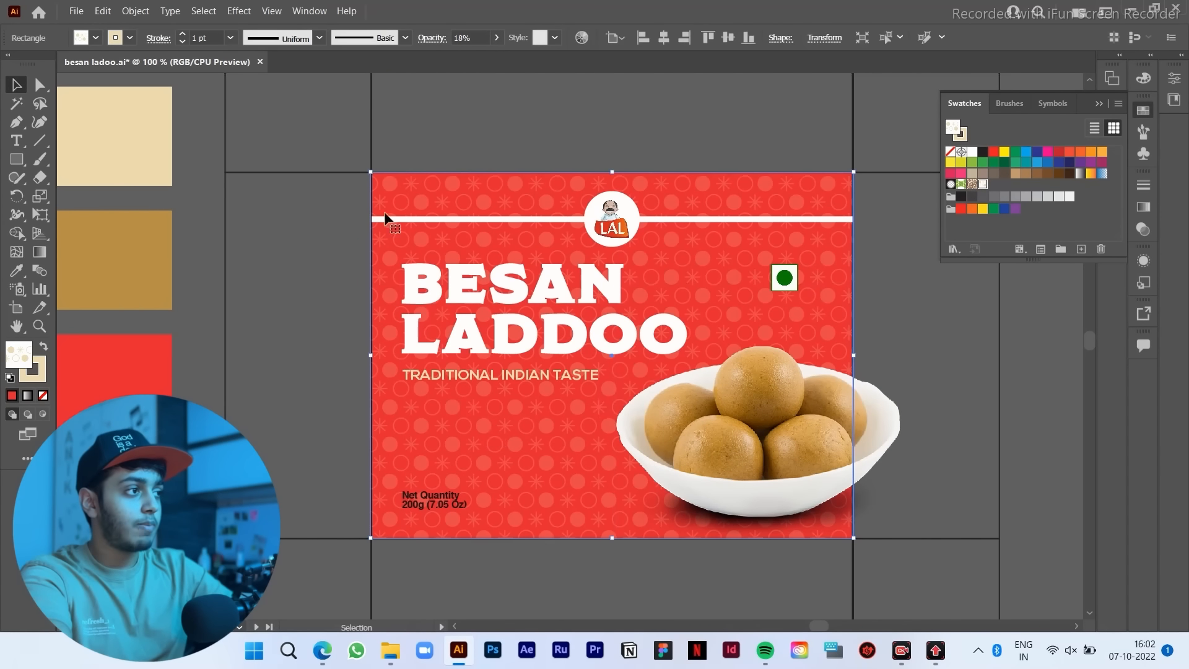
click(497, 38)
mouse_move(470, 54)
mouse_down()
mouse_move(505, 60)
mouse_move(460, 55)
mouse_up()
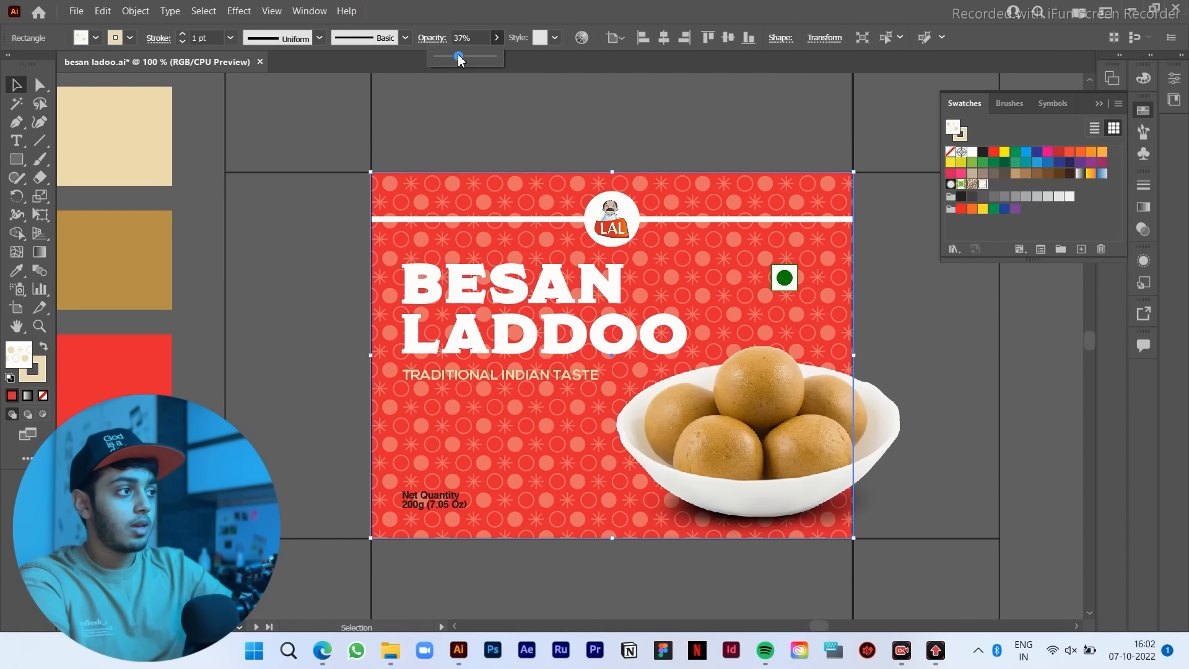
click(960, 295)
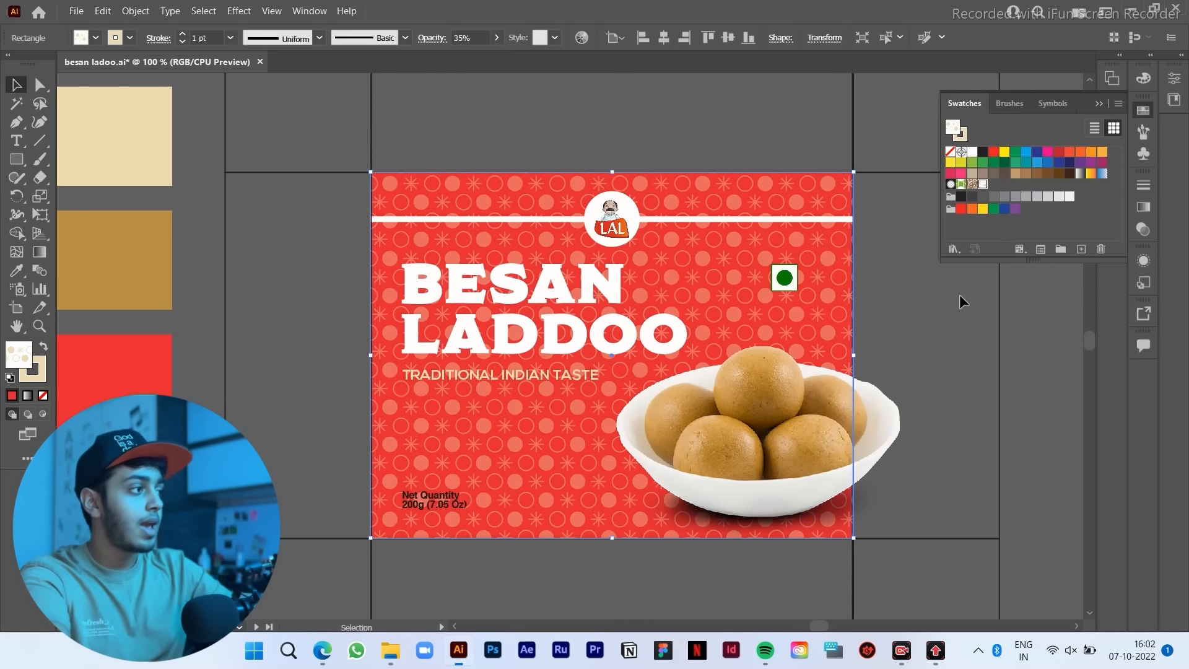
Step: Draw a rectangle below the tagline from the panel's left edge, fill it with the palette's red and widen it to the bowl
drag(918, 303, 872, 276)
click(23, 164)
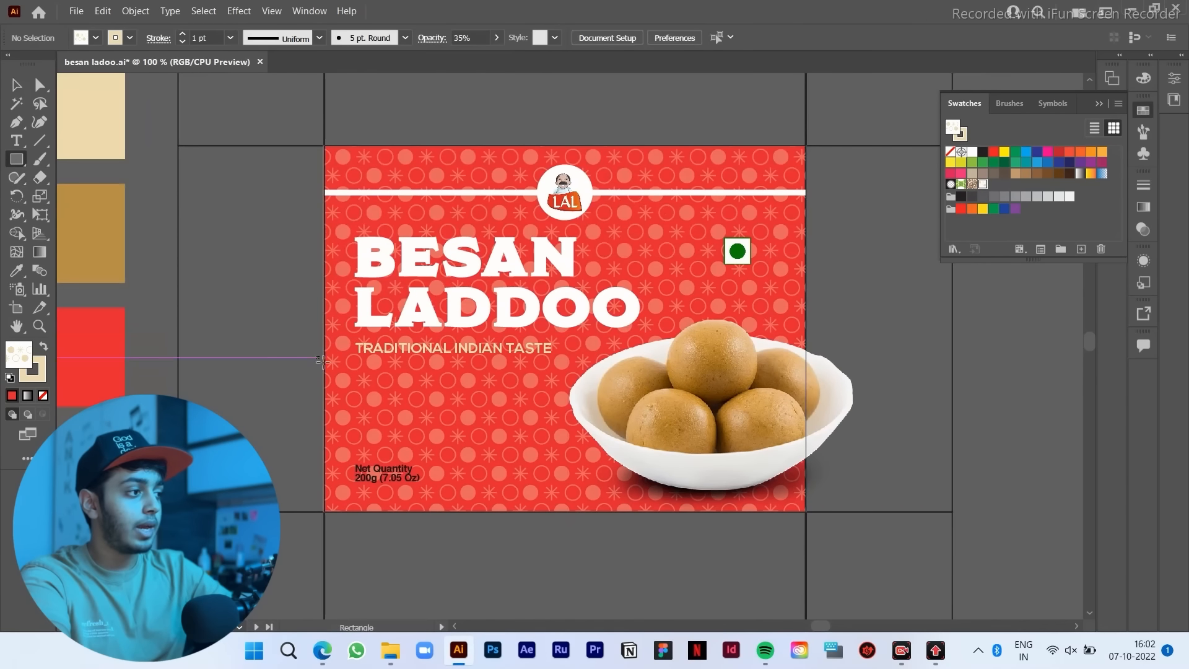
drag(325, 362, 525, 445)
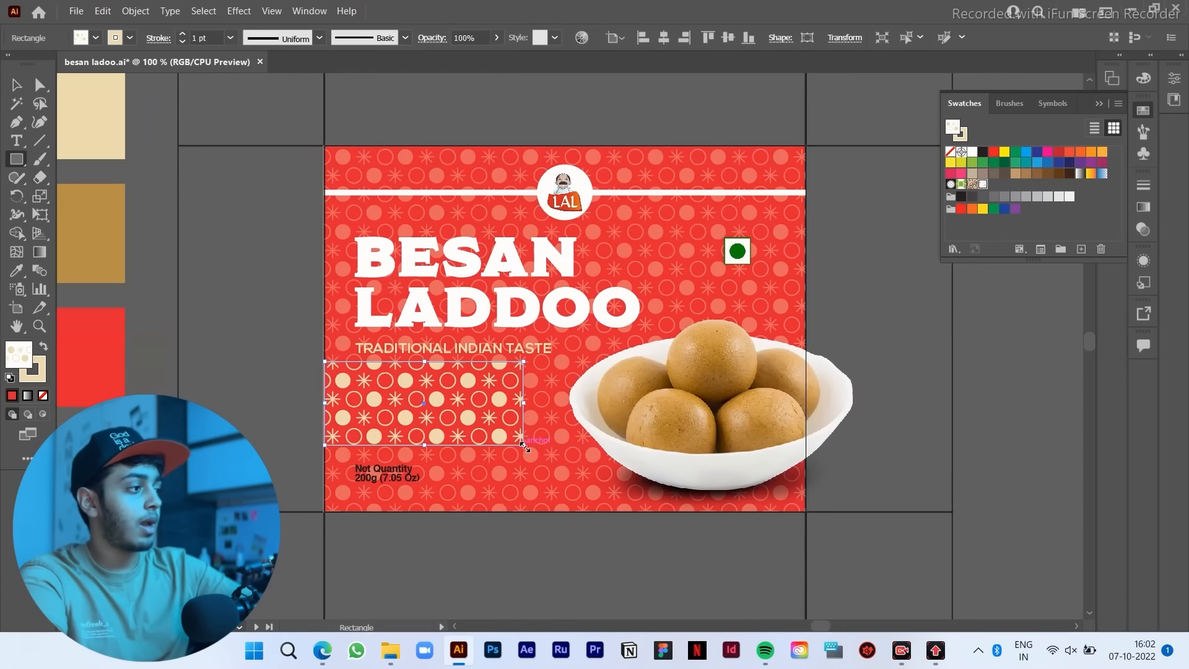
key(i)
click(111, 366)
key(v)
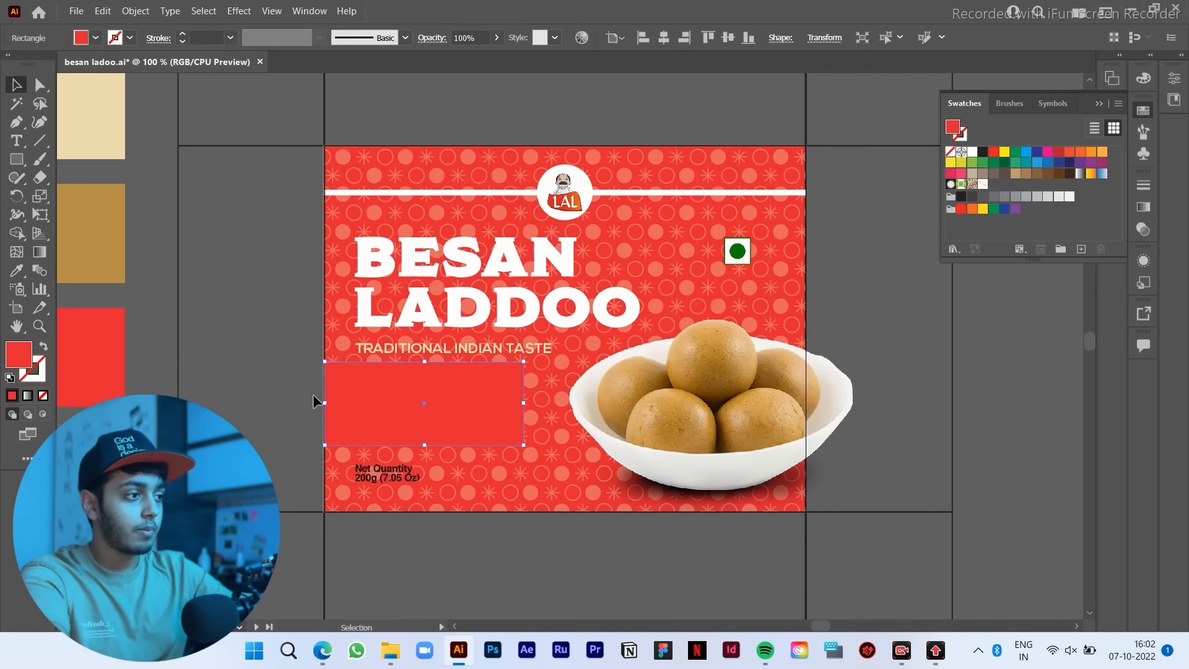
drag(524, 403, 604, 402)
Step: Bring the laddoo bowl, title text, logo, white bar and other front panel artwork in front of the red rectangle
click(678, 373)
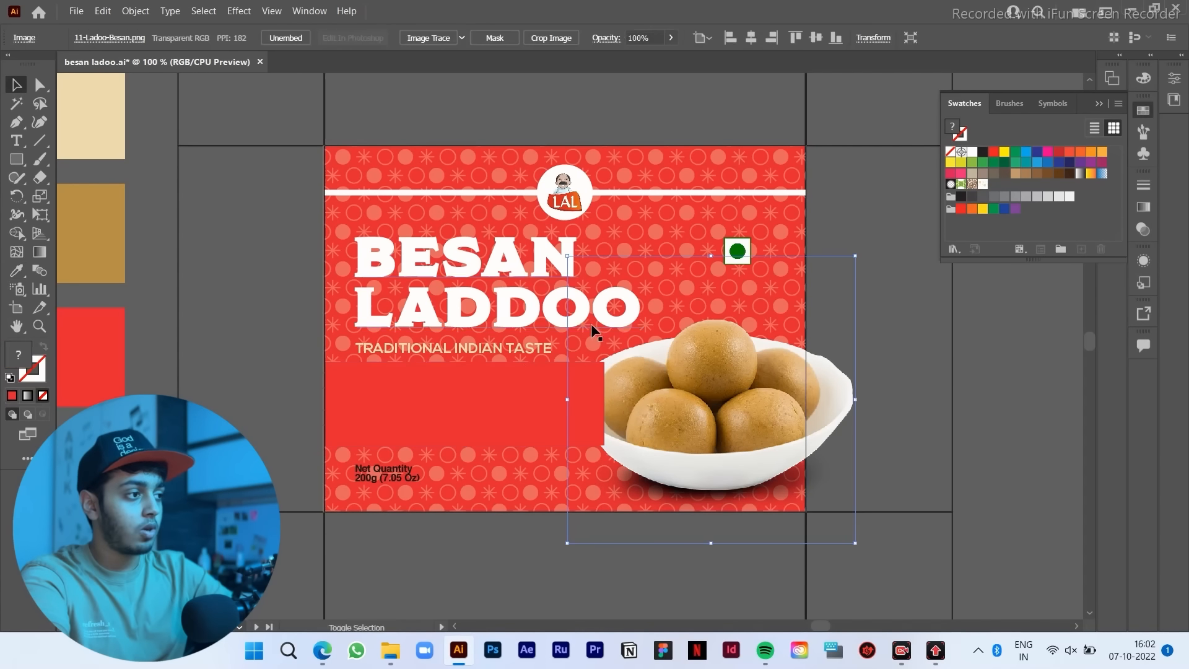
shift+click(537, 315)
shift+click(563, 193)
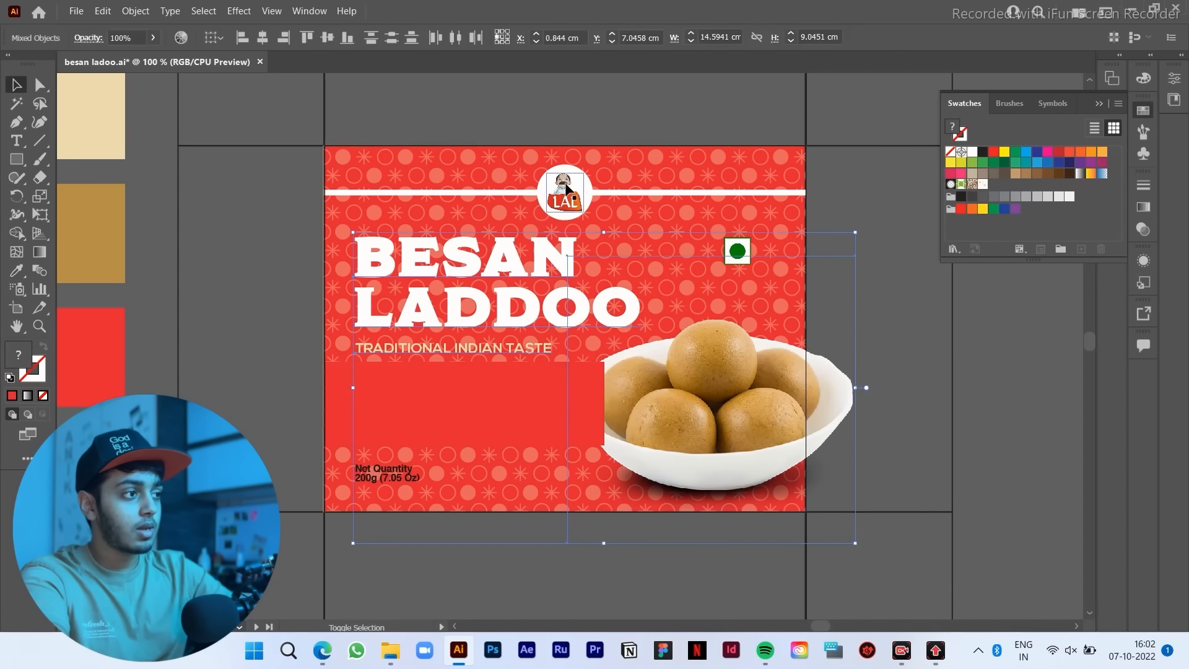
shift+click(633, 194)
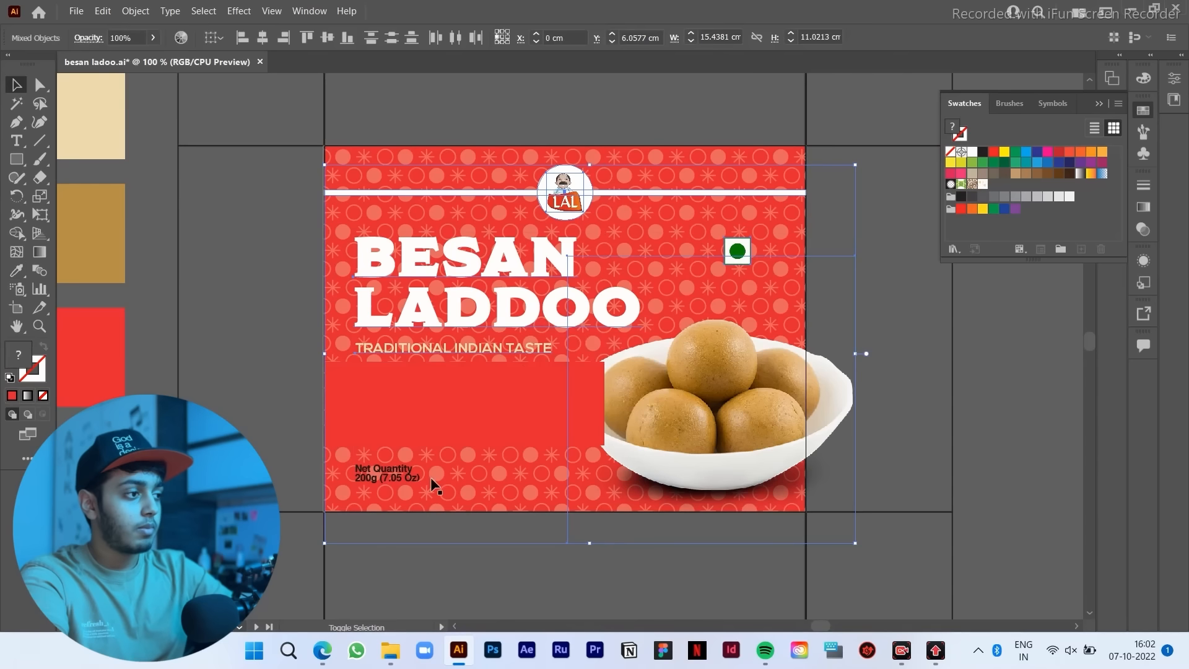
right_click(407, 477)
mouse_move(532, 403)
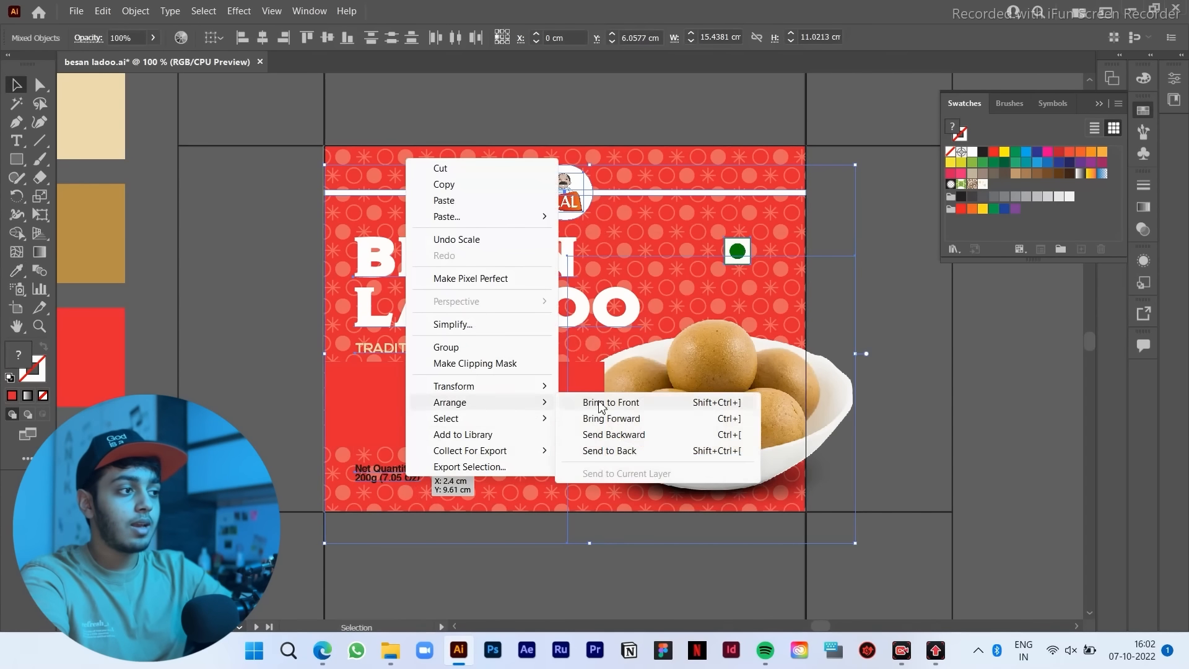
click(598, 403)
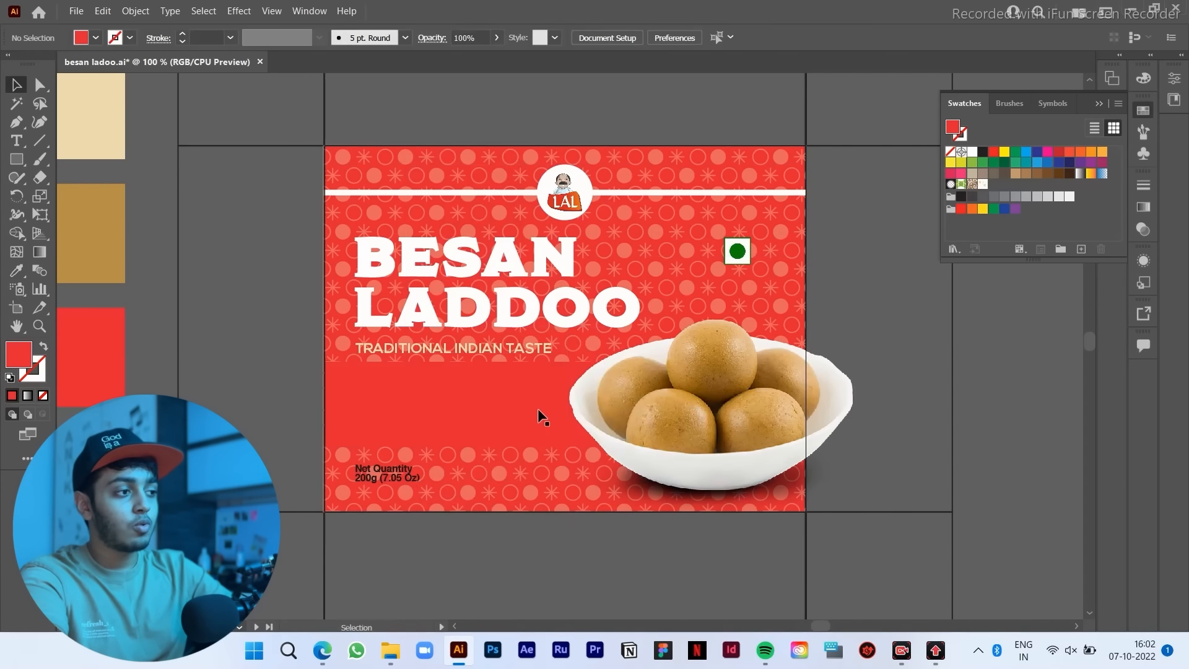
Step: Stretch the red rectangle to span the front panel's full width, aligned with both side edges
click(582, 411)
drag(653, 403, 830, 401)
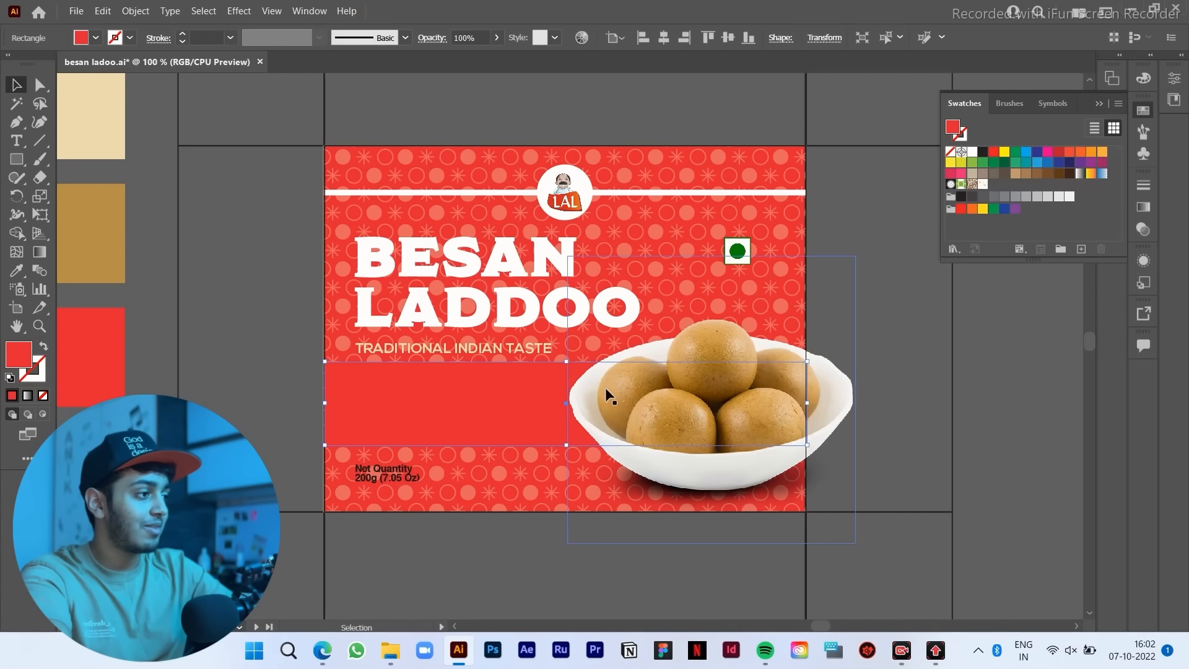
scroll(341, 403, up, 3)
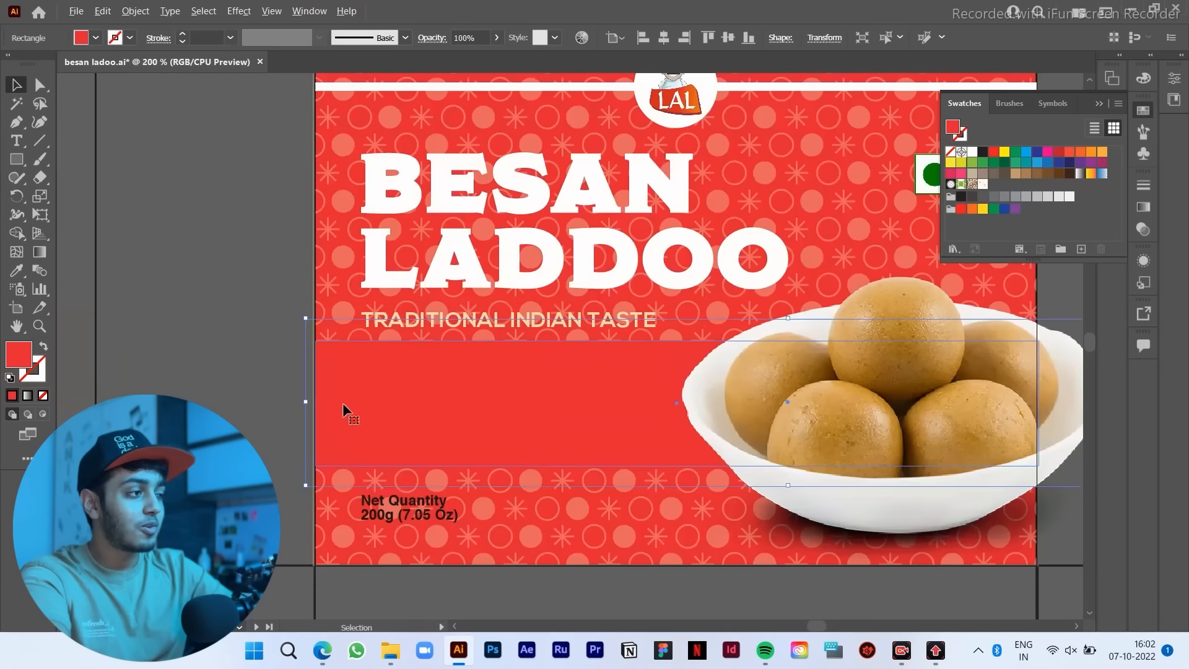
drag(302, 405, 298, 410)
scroll(298, 410, down, 2)
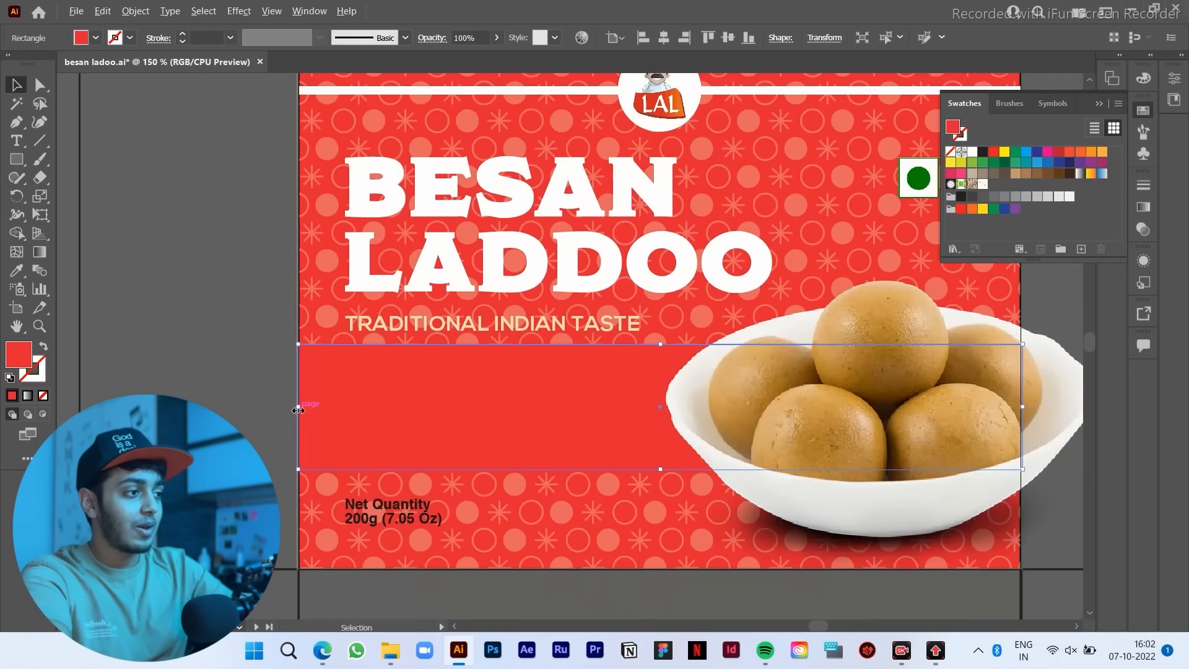
Step: Extend the red rectangle up to the white bar and its lower edge slightly further down
drag(612, 384, 605, 165)
scroll(605, 165, down, 1)
drag(629, 283, 590, 313)
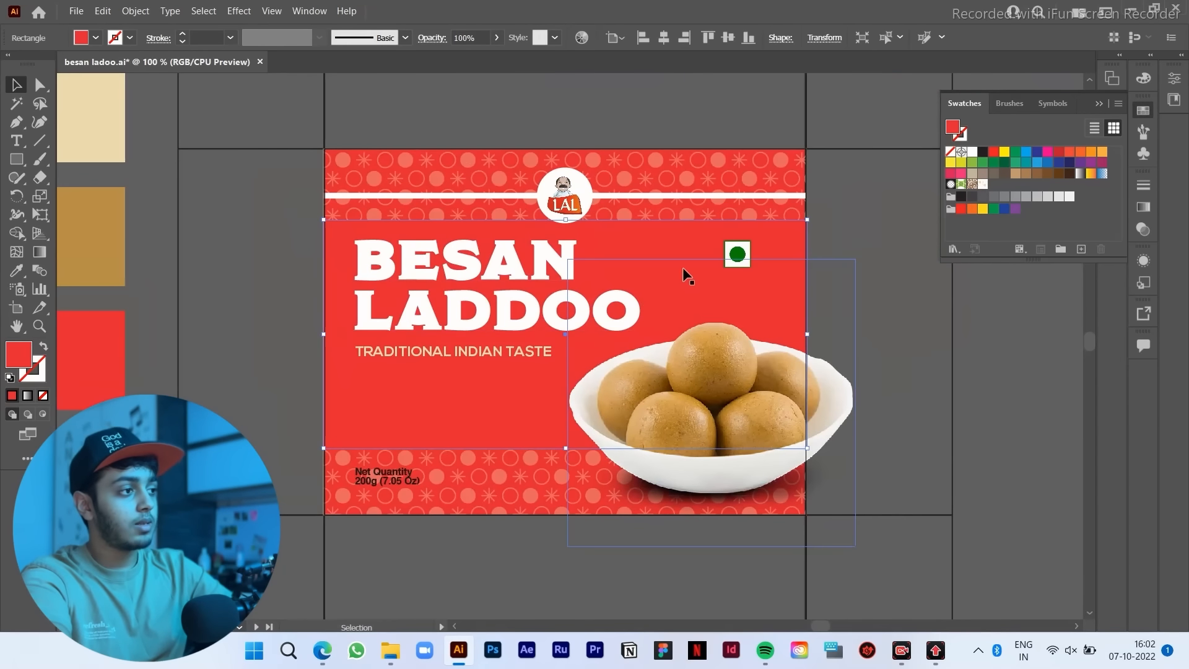
scroll(682, 267, up, 1)
scroll(531, 214, down, 1)
drag(517, 204, 516, 179)
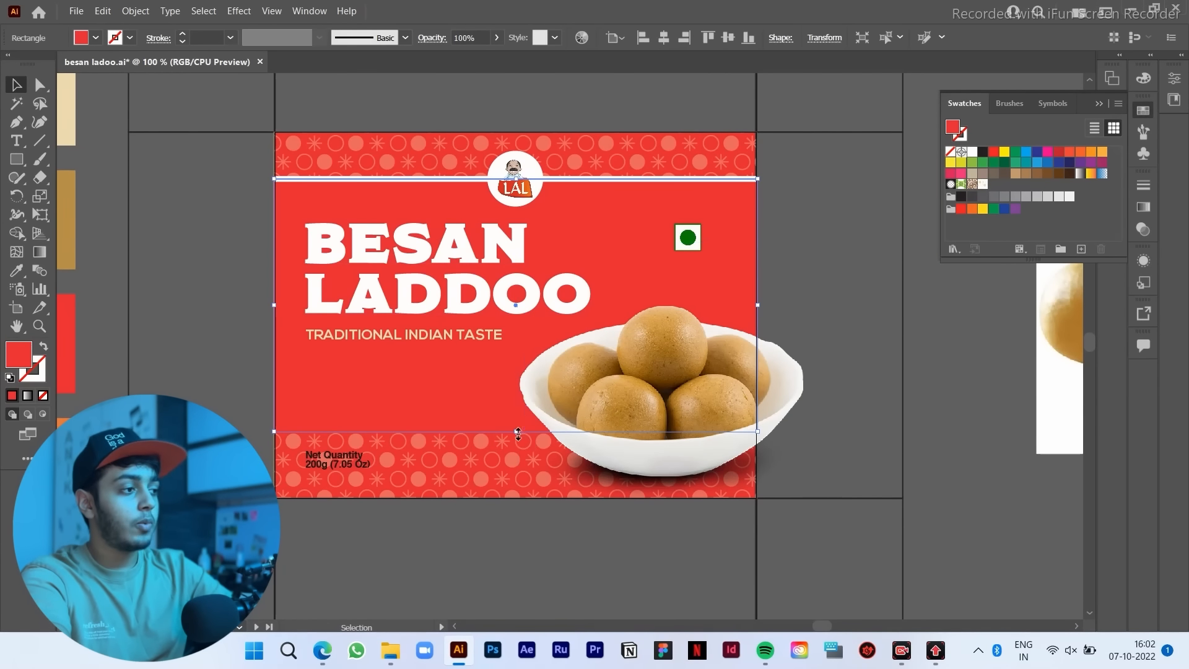
drag(516, 431, 516, 436)
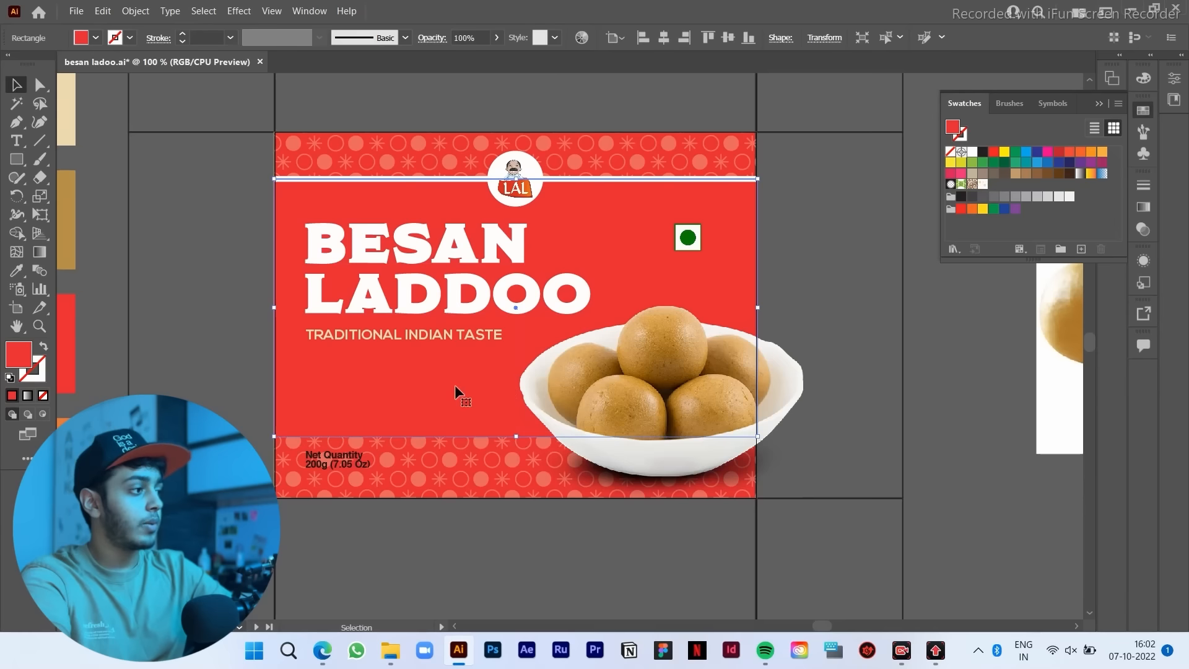
drag(427, 390, 399, 418)
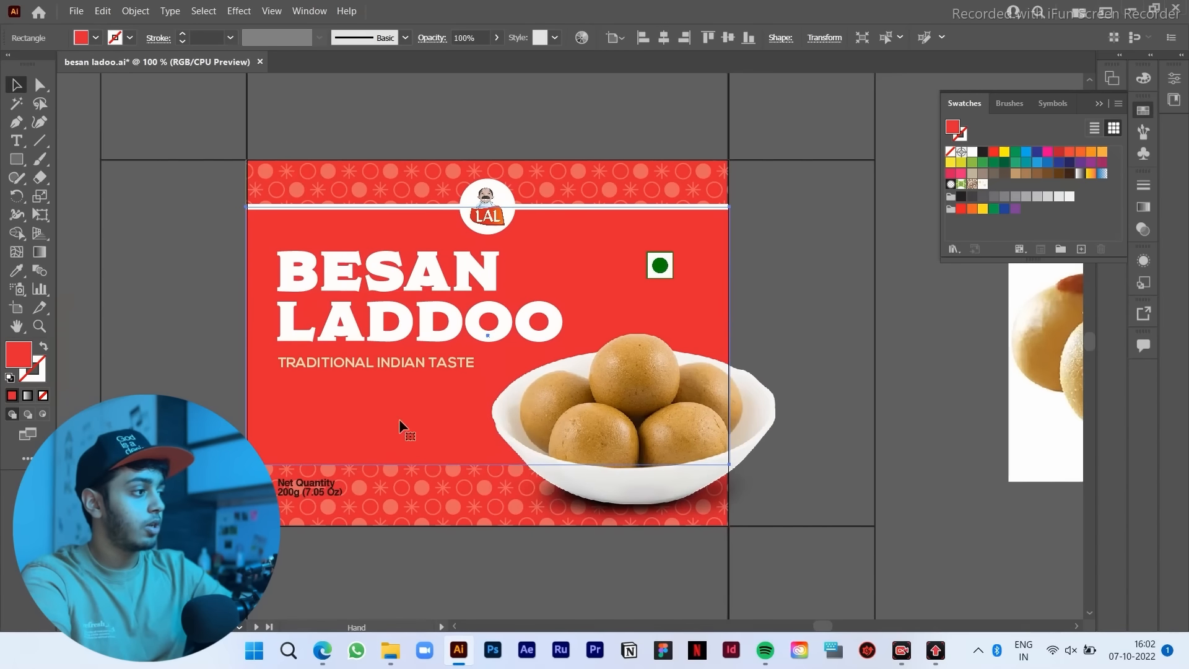
Step: Fill the rectangle with a linear gradient at a 90° angle
click(27, 396)
scroll(763, 384, down, 1)
scroll(362, 336, up, 1)
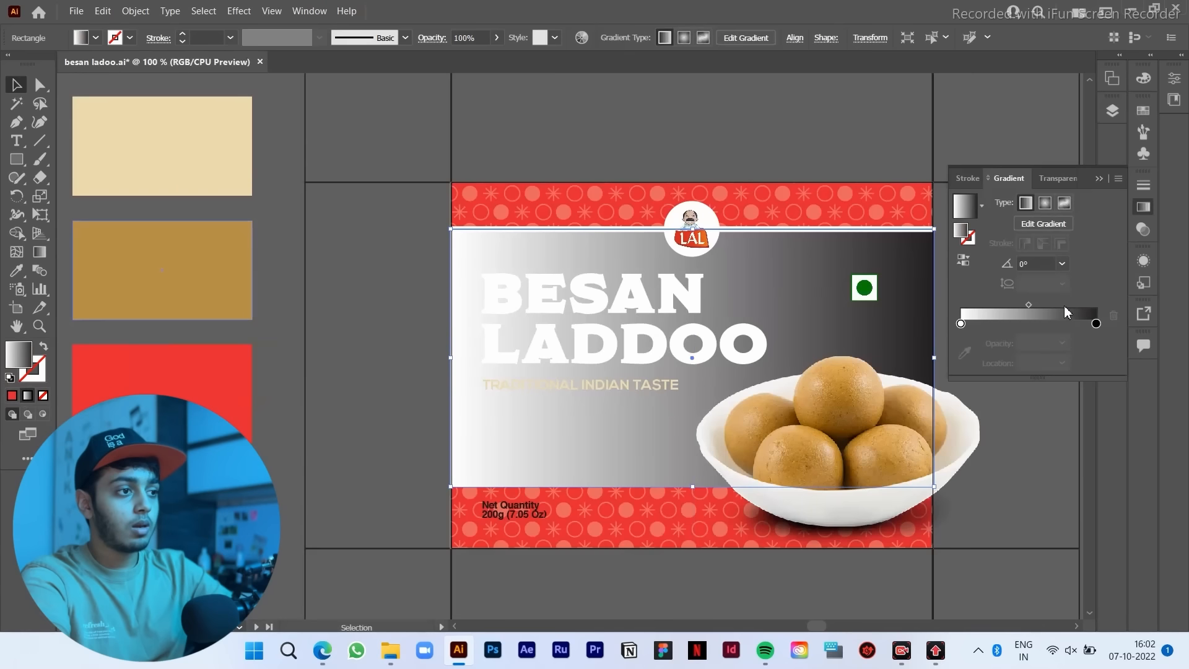
click(1013, 265)
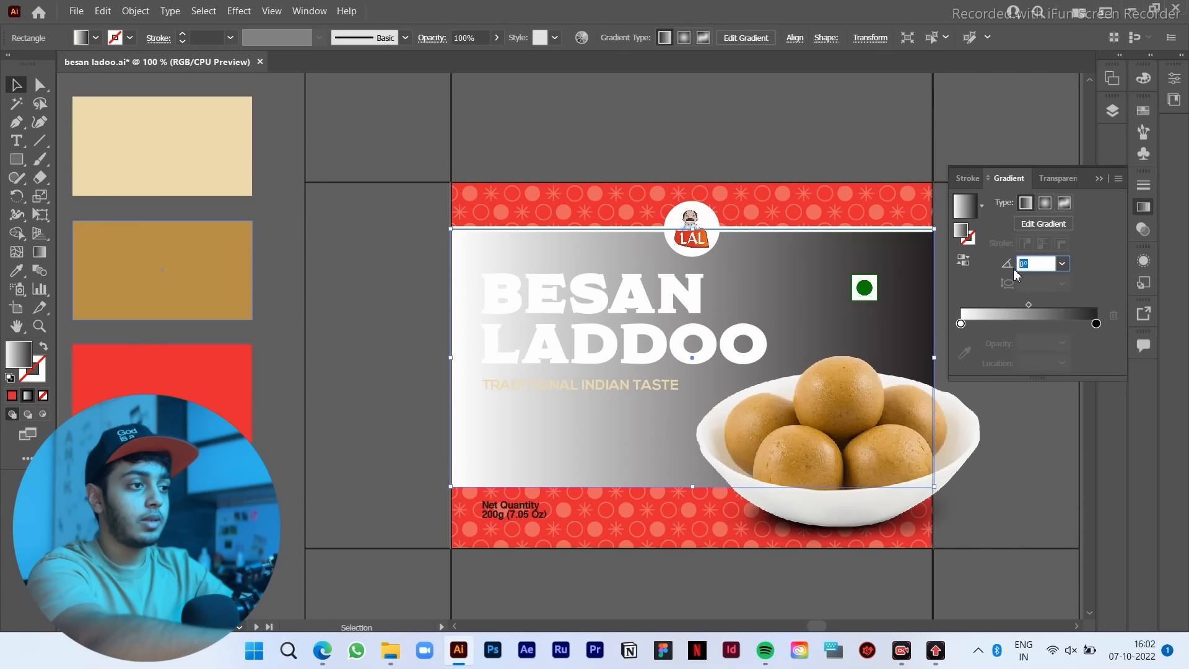
text(90)
key(Return)
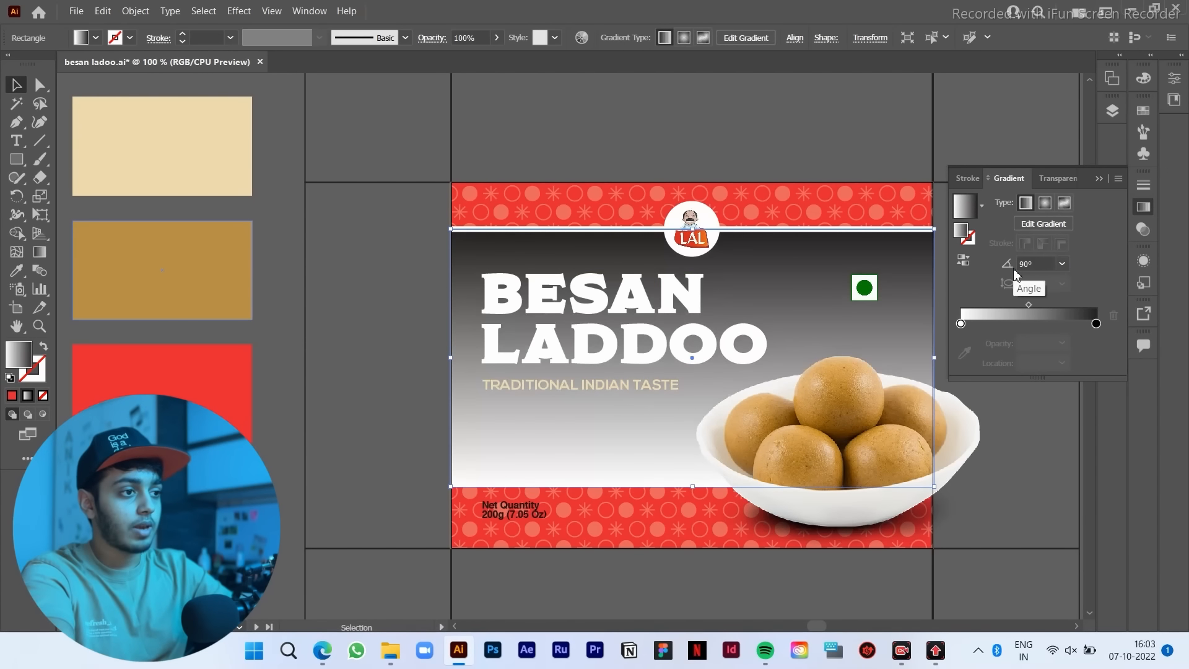
Step: Give the gradient a third stop near the middle and colour both end stops with the palette's red
drag(1096, 324, 1040, 324)
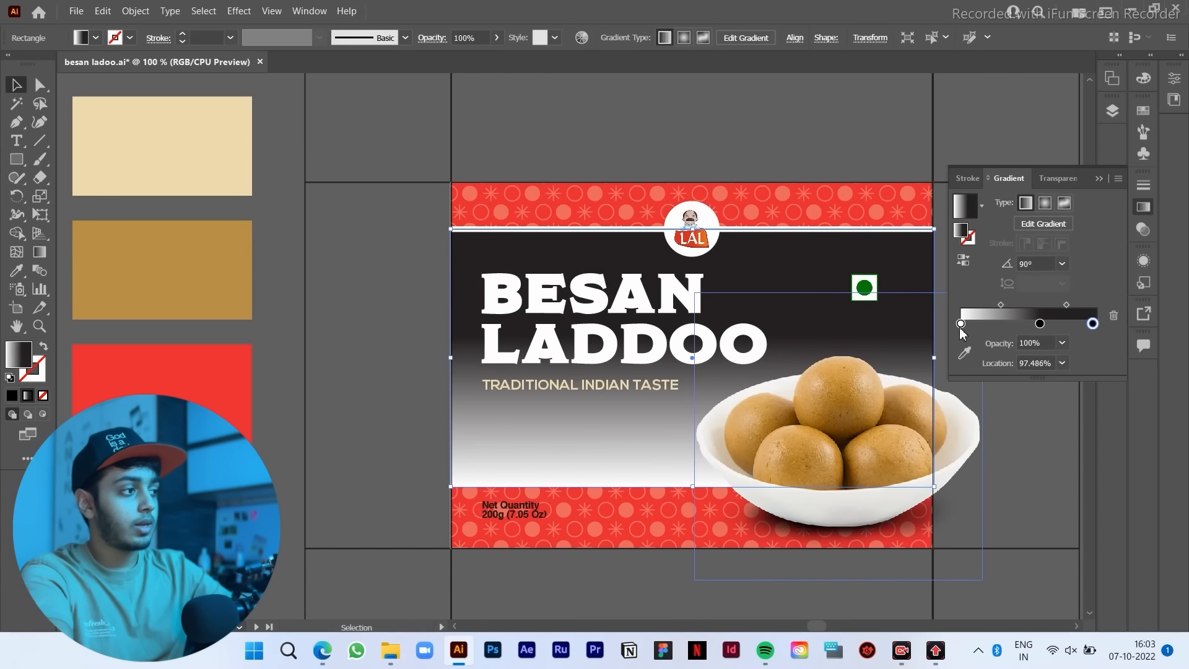
click(960, 324)
click(964, 352)
click(199, 379)
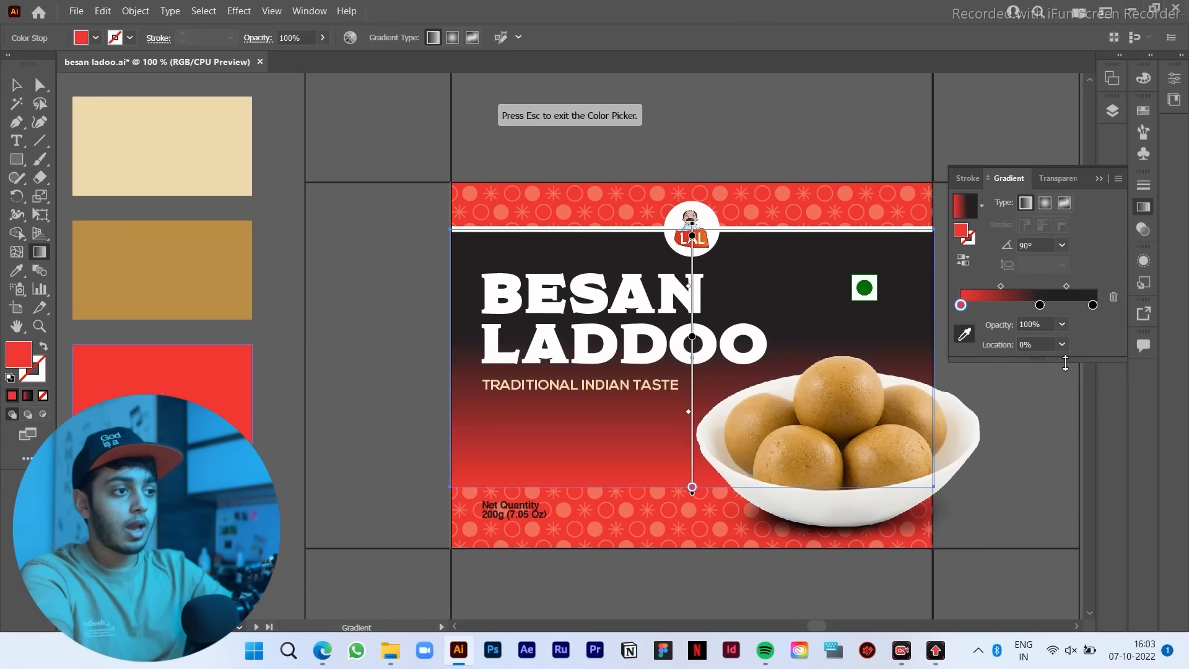
click(1092, 305)
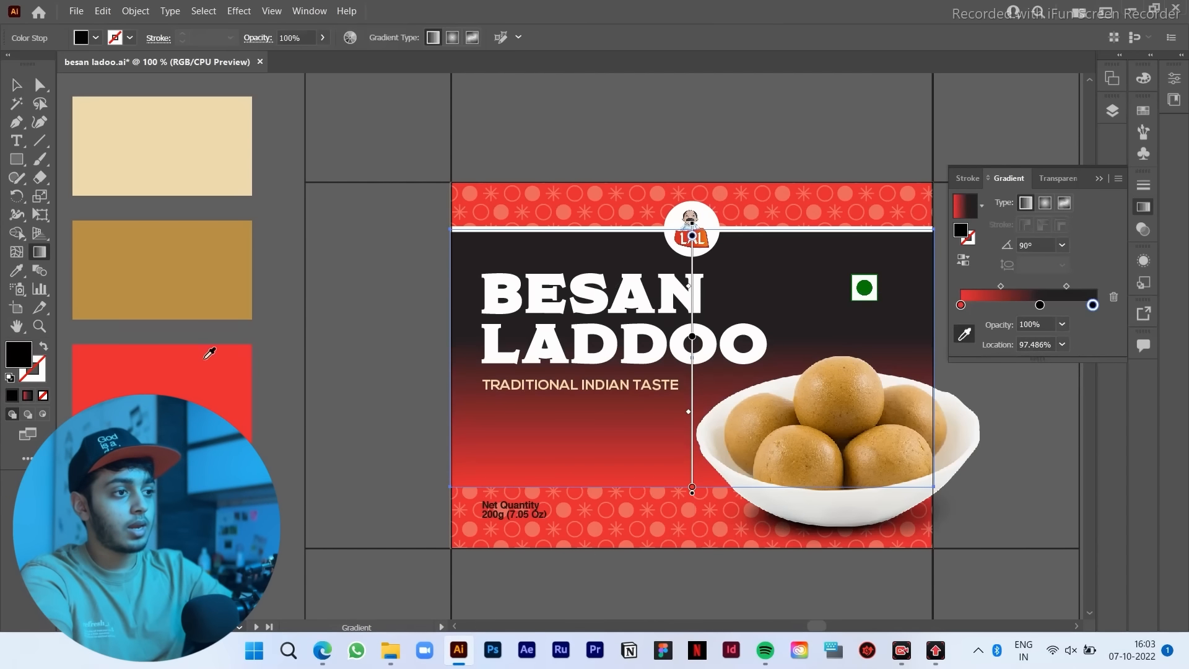
click(166, 353)
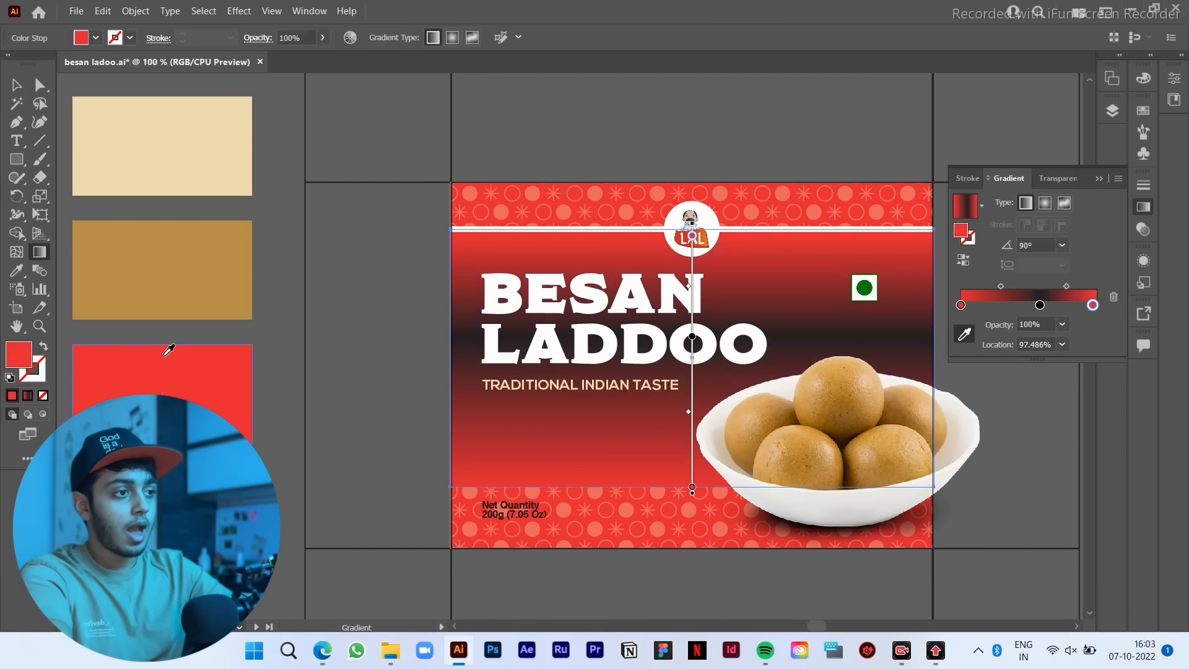
Step: Place the gradient's middle stop at 54.8603%, colour it with the palette's red and set its opacity to 0%
click(1035, 305)
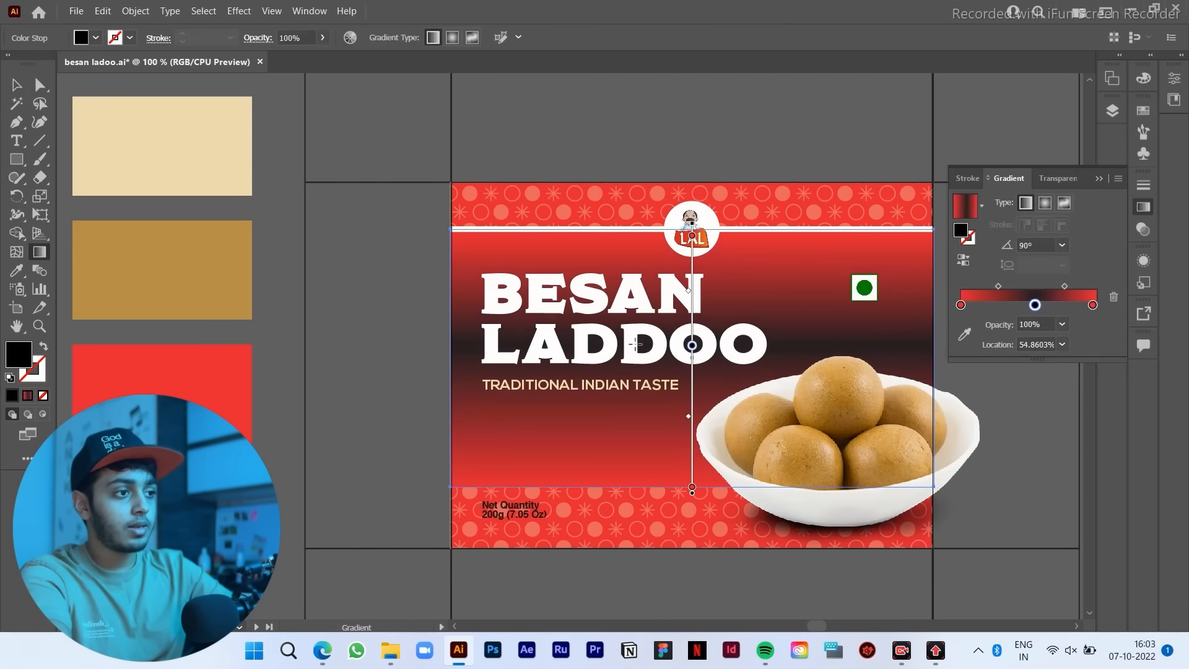
click(963, 334)
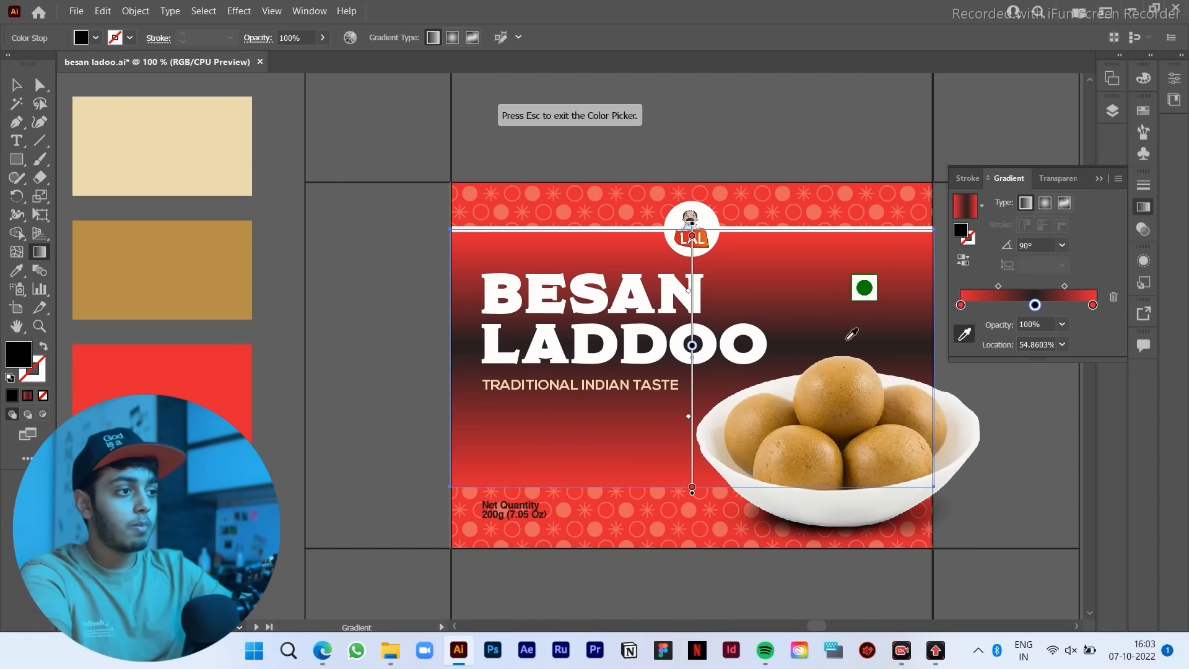
click(120, 363)
click(1062, 324)
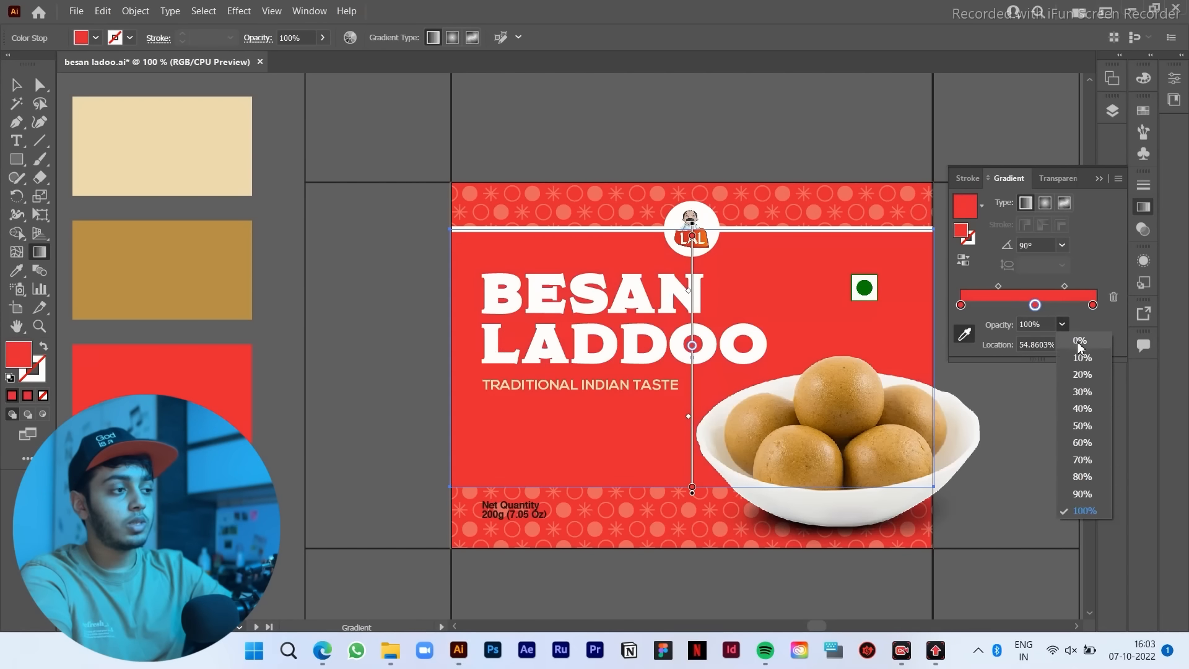
click(1080, 342)
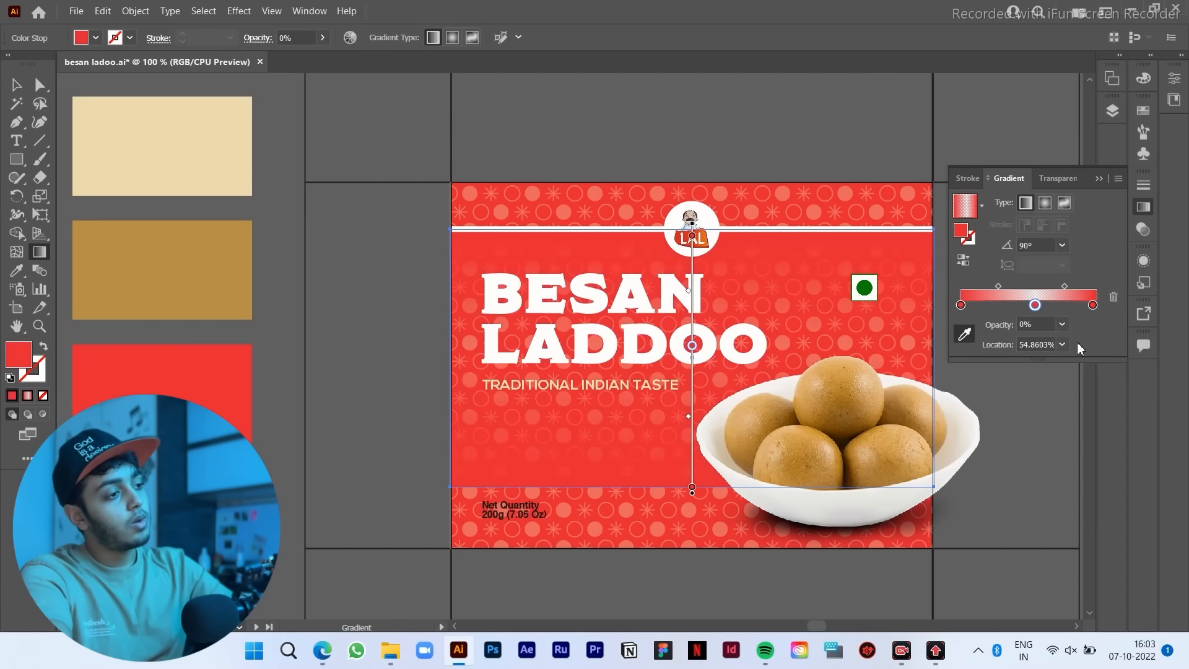
scroll(865, 398, up, 1)
scroll(661, 352, down, 1)
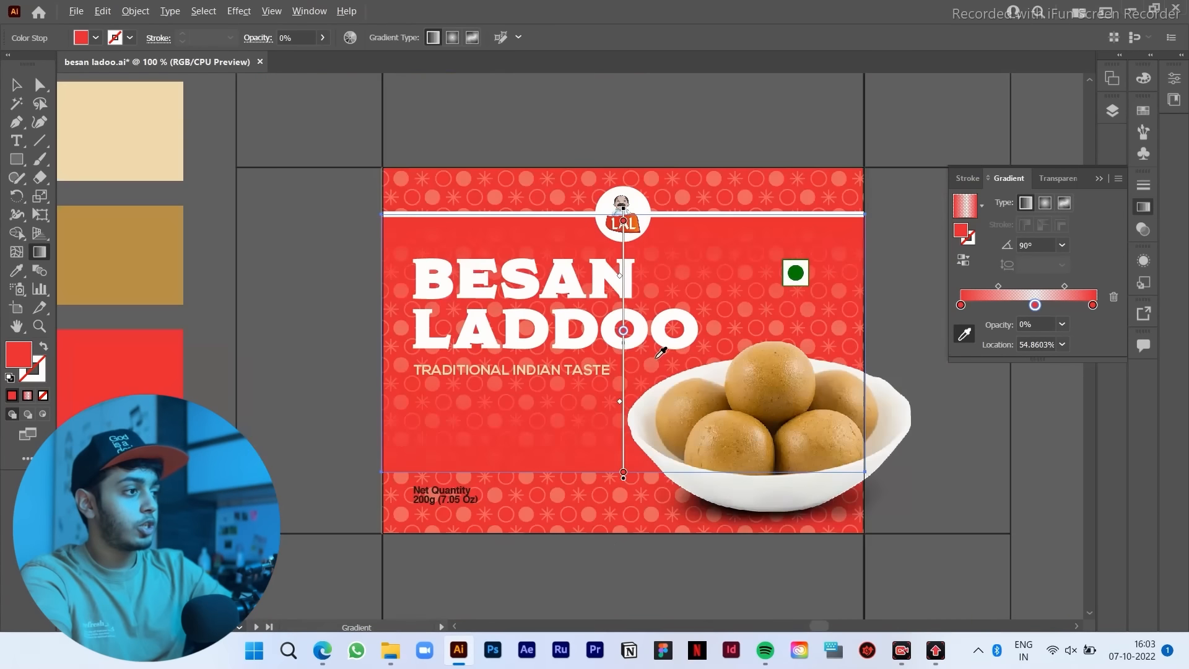
Step: Extend the gradient rectangle vertically to cover the front panel from its top edge to its bottom edge
click(18, 87)
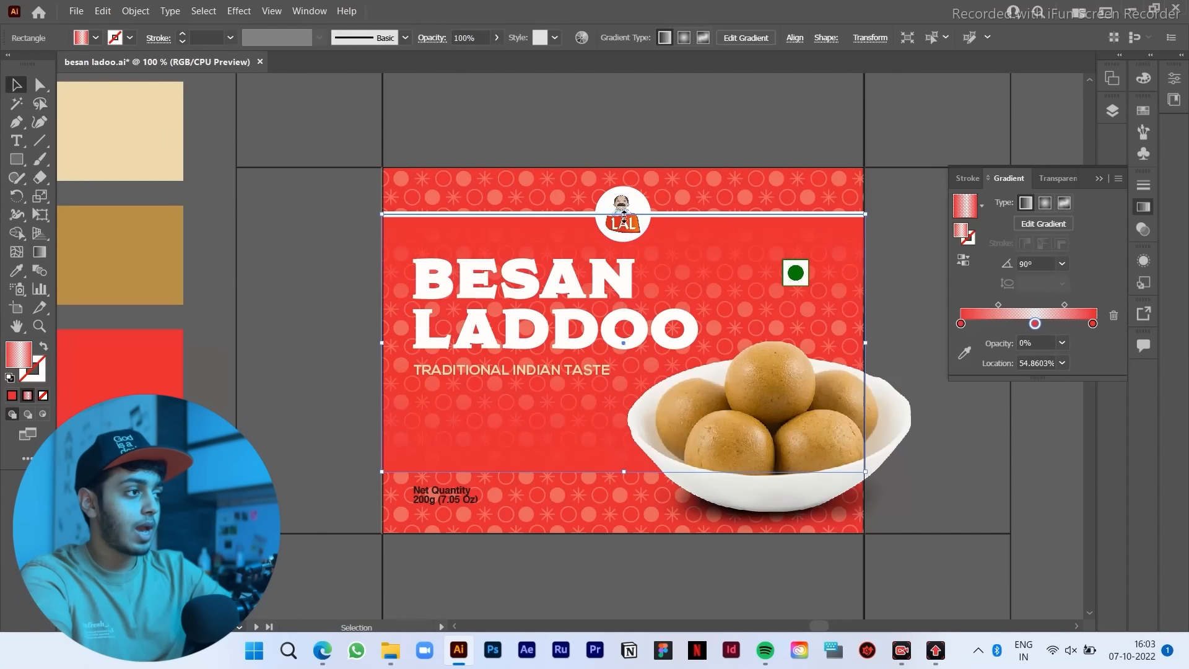
drag(624, 214, 624, 167)
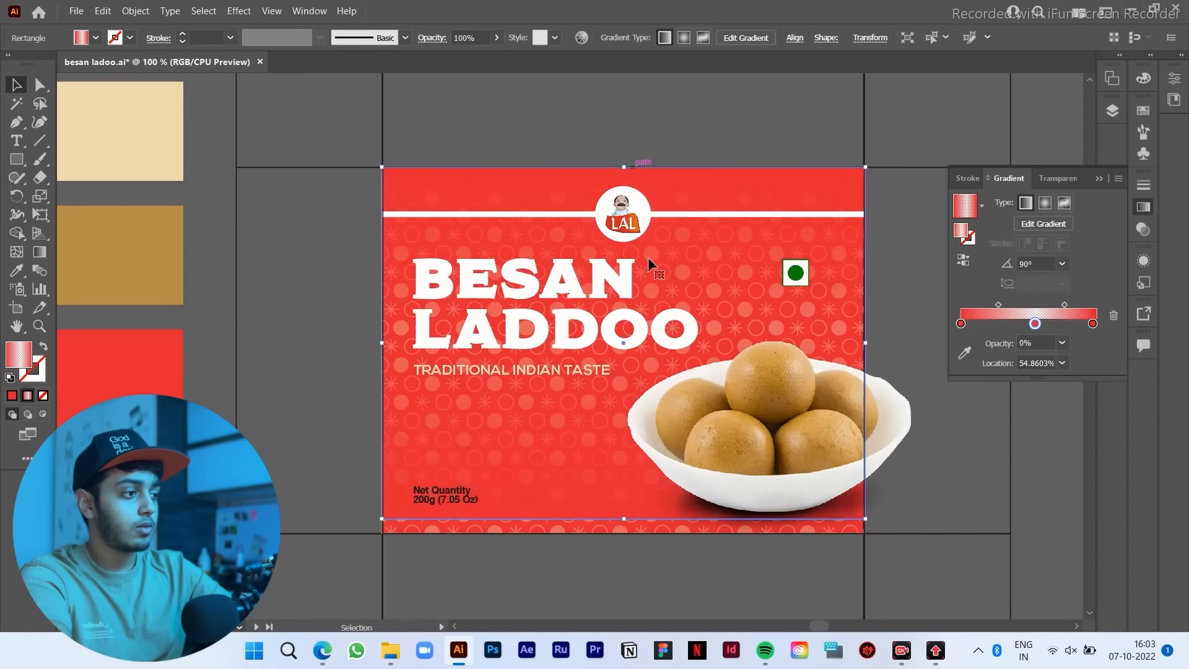
drag(624, 518, 624, 534)
click(314, 330)
Step: Examine the front panel close up and within the whole box layout to judge the pattern's fade
scroll(368, 301, down, 1)
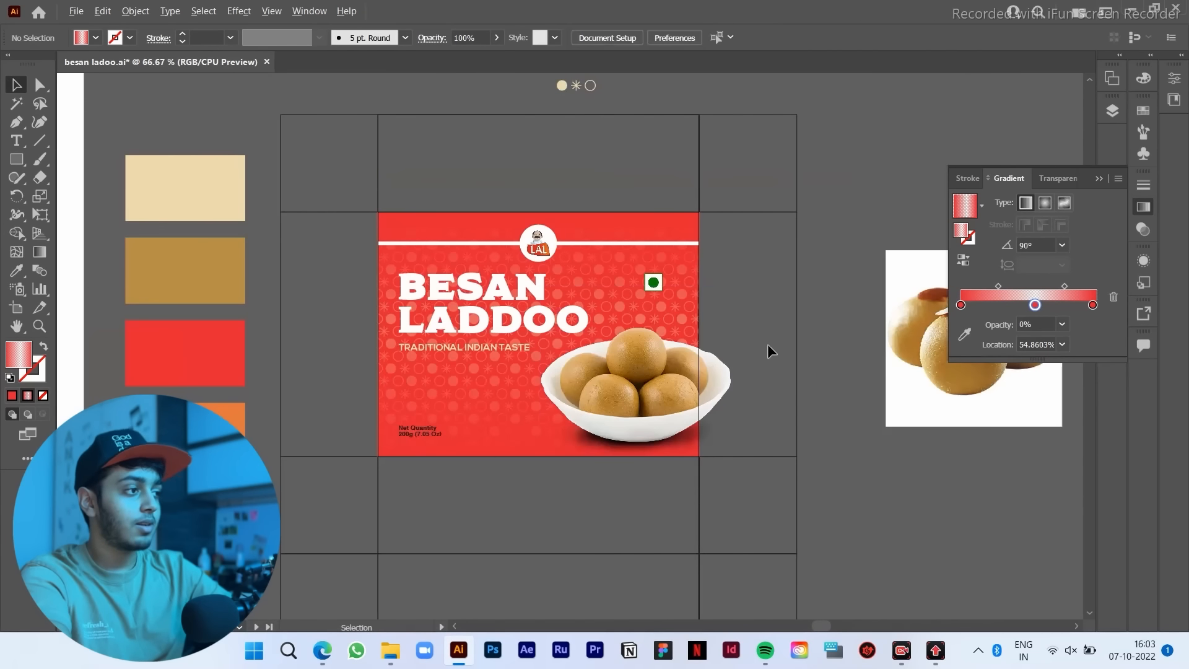
scroll(767, 343, up, 1)
drag(737, 307, 823, 321)
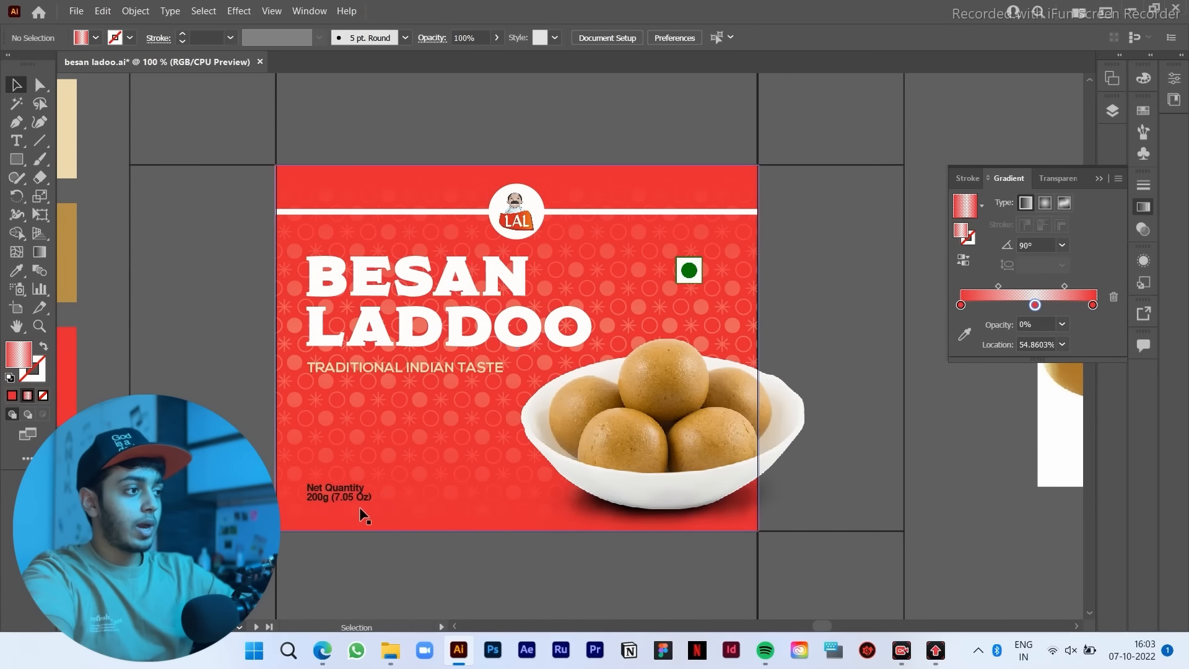
drag(869, 355, 895, 354)
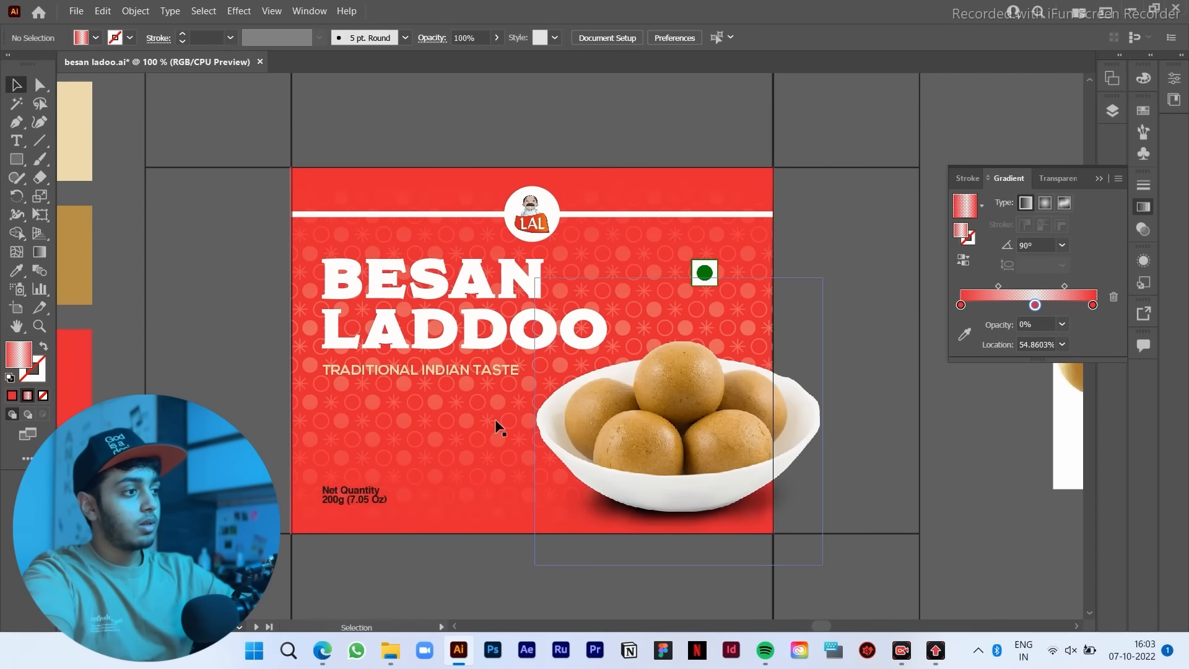
click(495, 419)
scroll(737, 368, down, 2)
click(794, 364)
scroll(773, 382, up, 2)
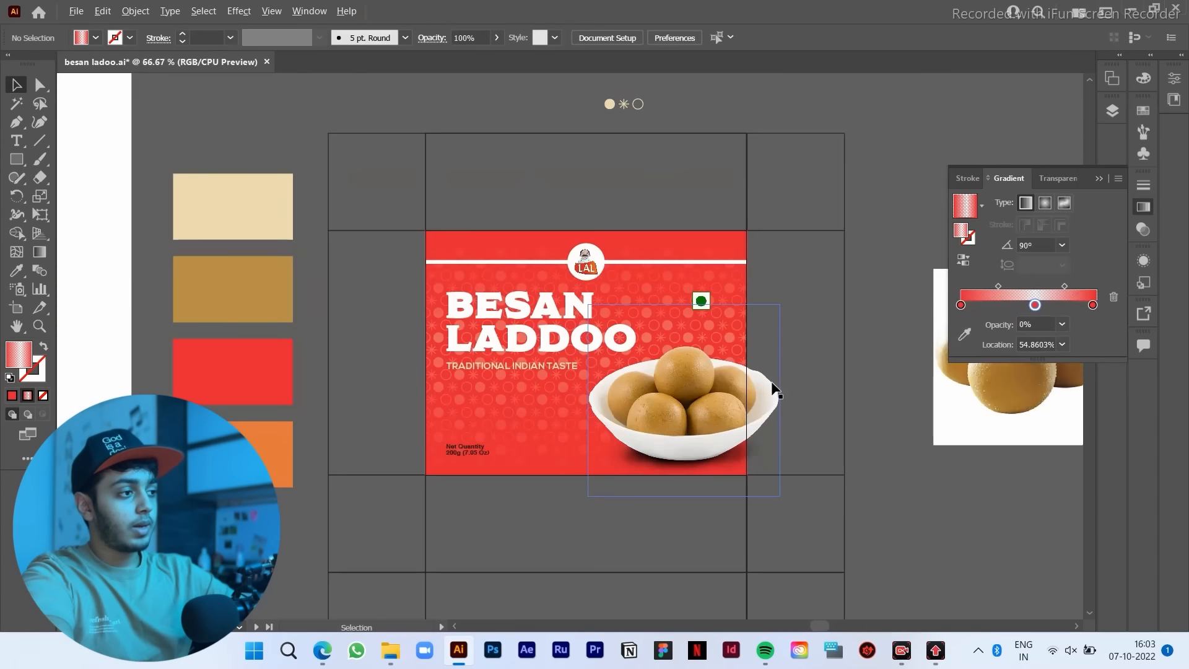
Step: Set the opacity of the middle gradient stop on the red overlay rectangle to 40%
drag(821, 376, 890, 414)
scroll(891, 413, down, 2)
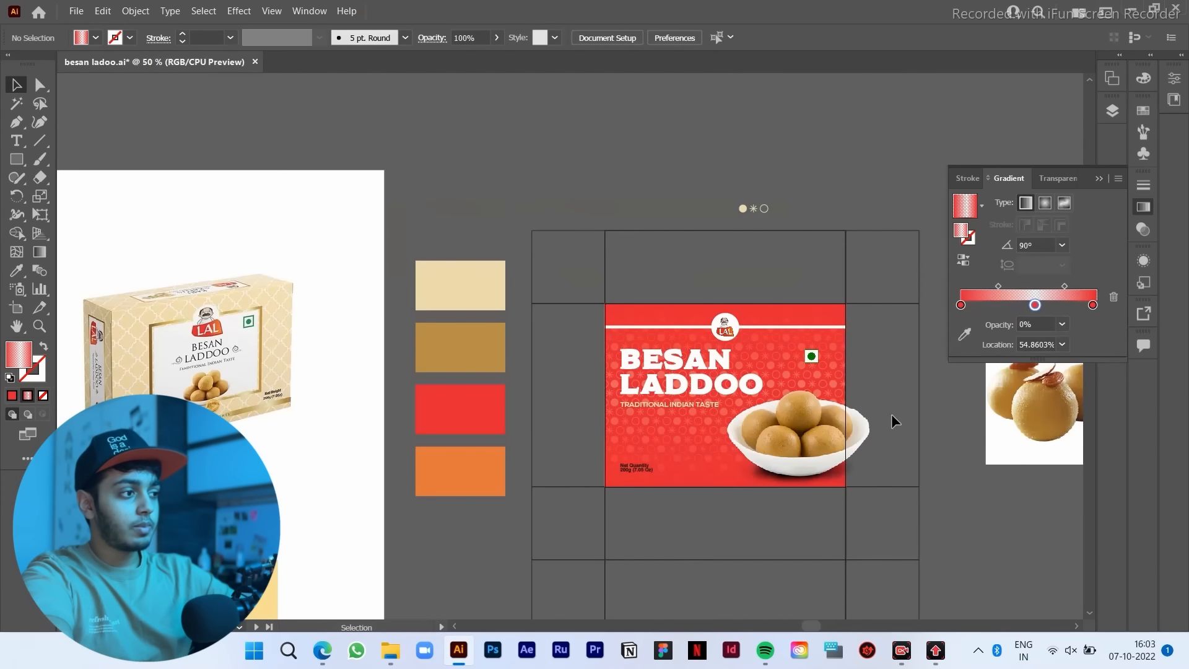
scroll(890, 426, up, 2)
click(466, 443)
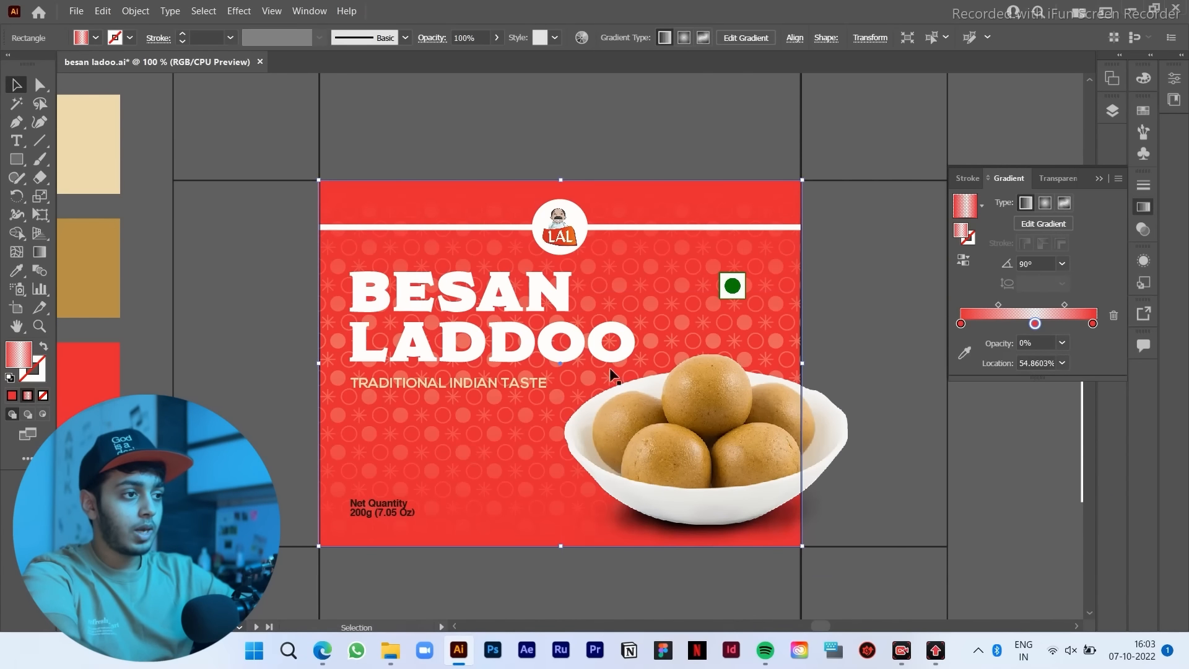
click(1061, 342)
click(1073, 410)
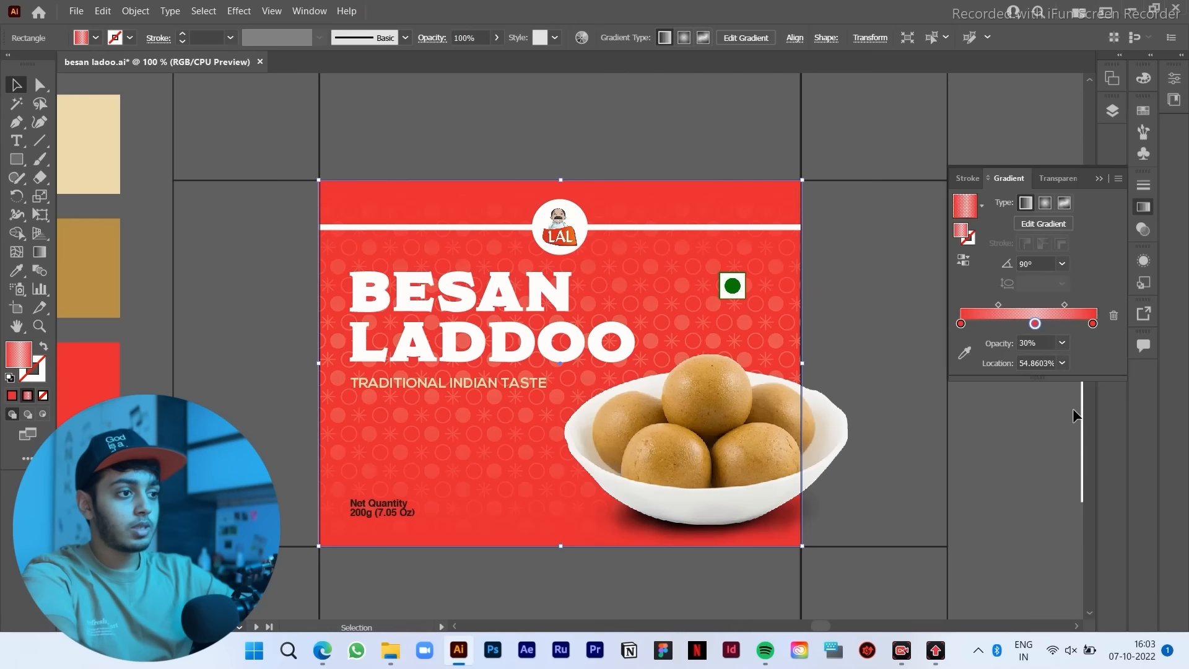
click(1062, 342)
click(1071, 422)
click(882, 352)
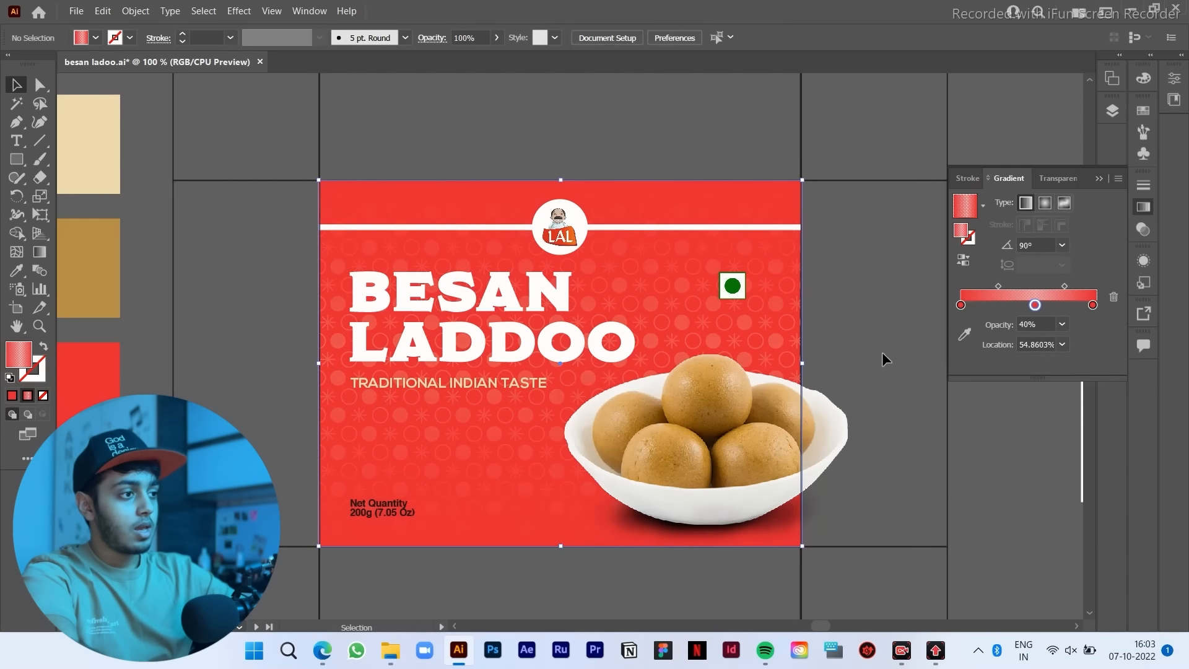
Step: Spread the two midpoints of the red overlay's gradient outward, with the first at about 35%
scroll(868, 336, down, 1)
scroll(868, 343, down, 1)
scroll(864, 371, up, 2)
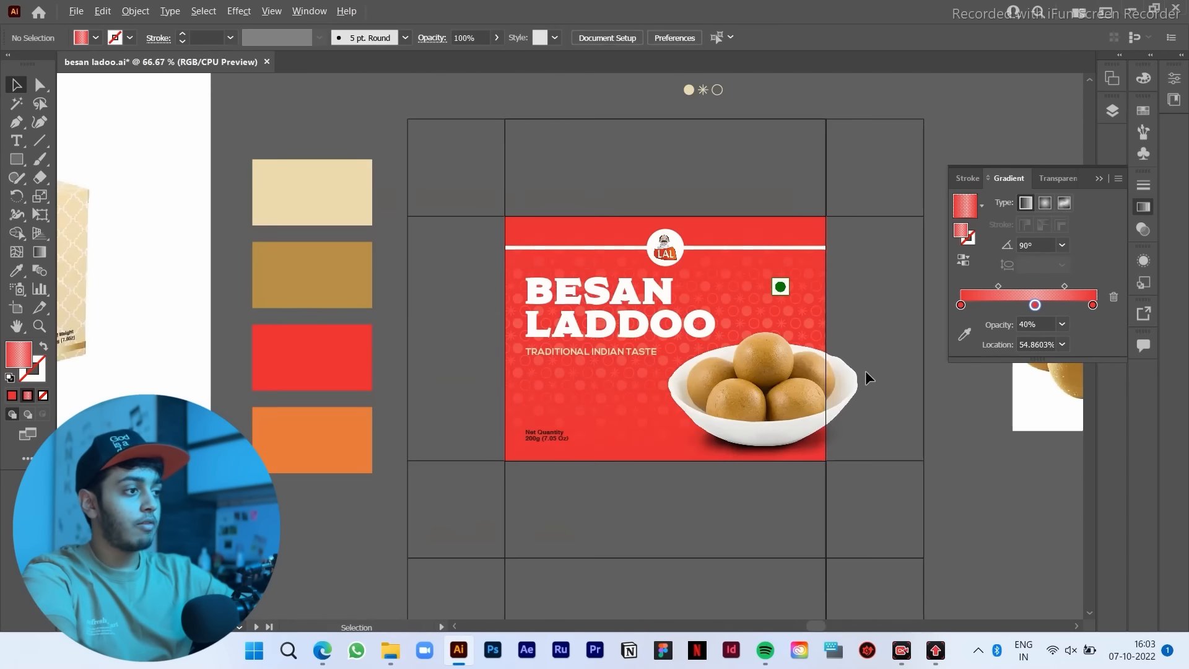
scroll(852, 347, up, 1)
scroll(864, 350, down, 1)
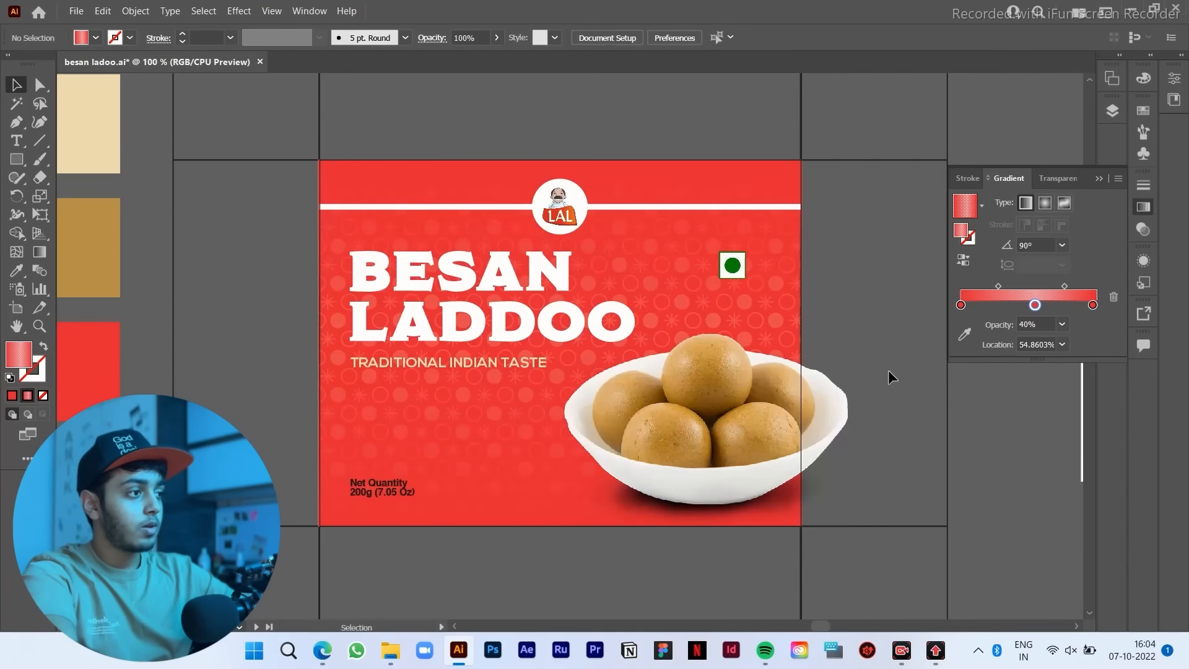
click(425, 419)
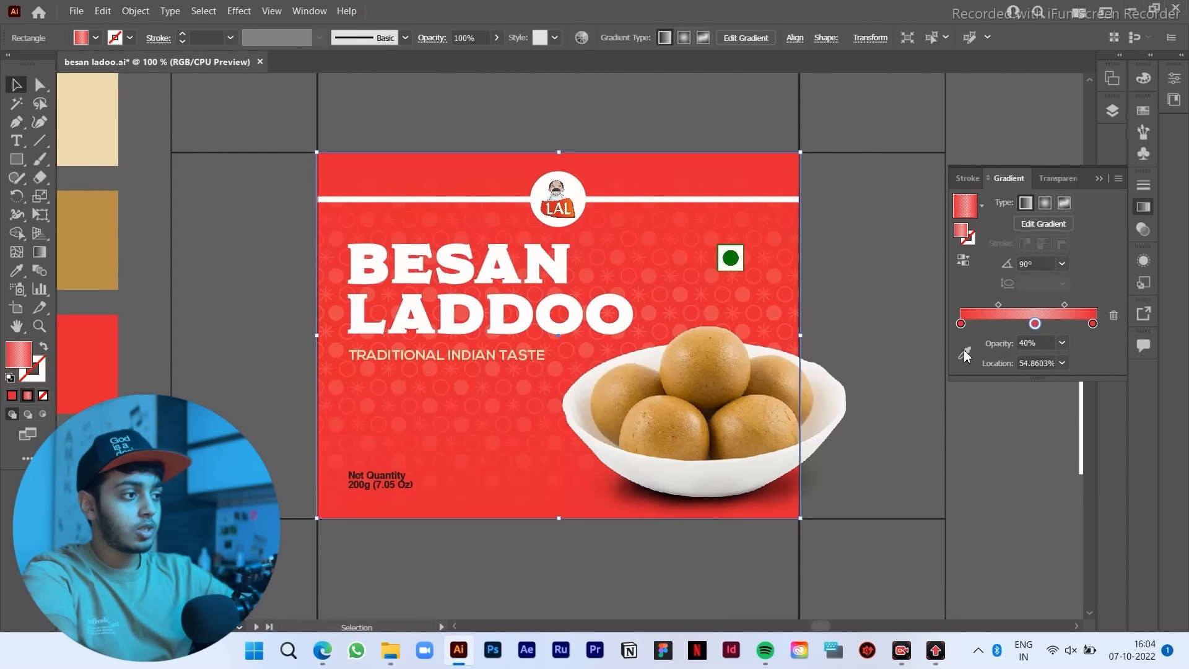
click(1065, 306)
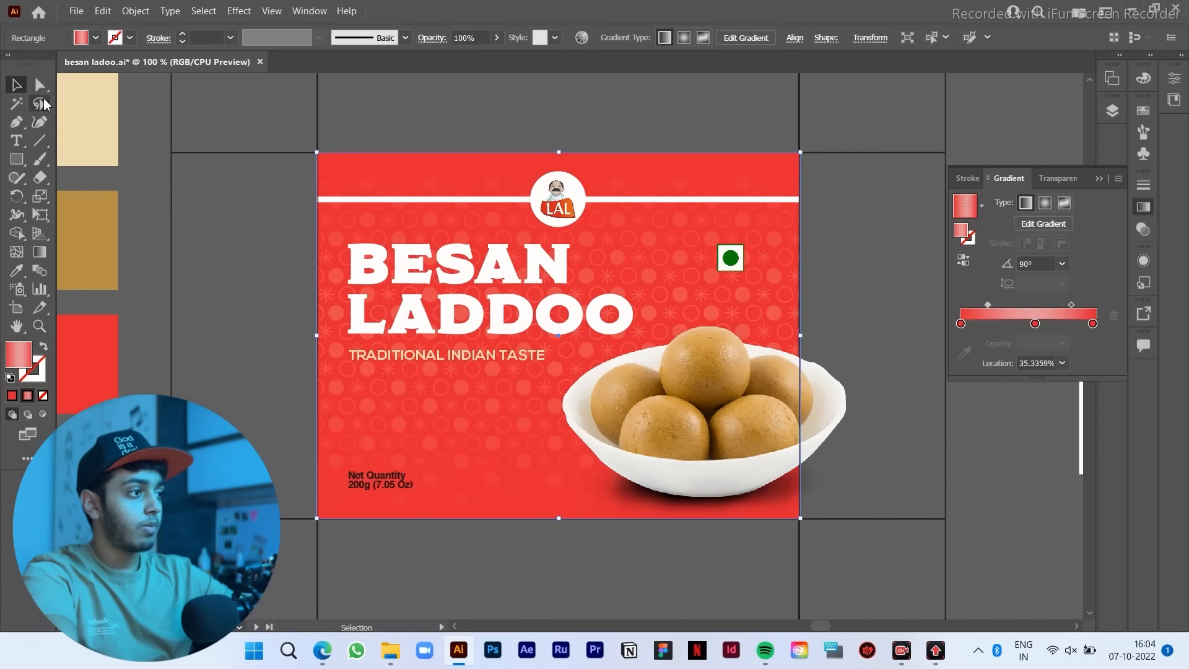
click(247, 237)
scroll(262, 221, down, 1)
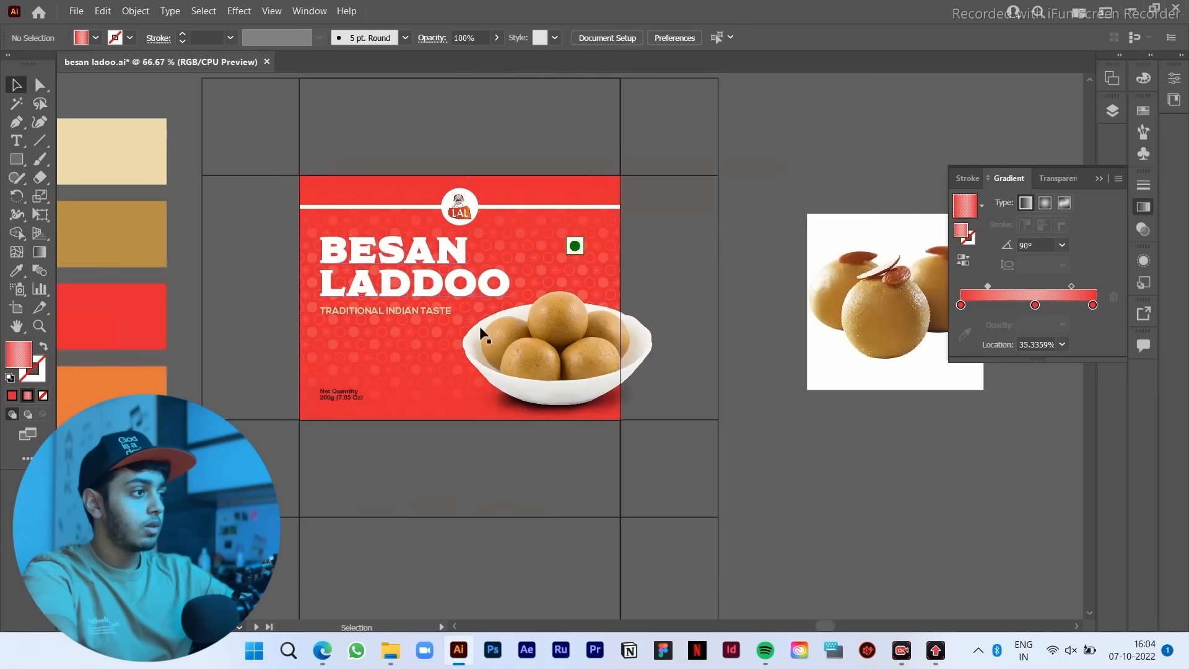
Step: Show the rulers and place a horizontal guide along the top edge of the green vegetarian mark
scroll(644, 285, up, 1)
scroll(657, 238, up, 1)
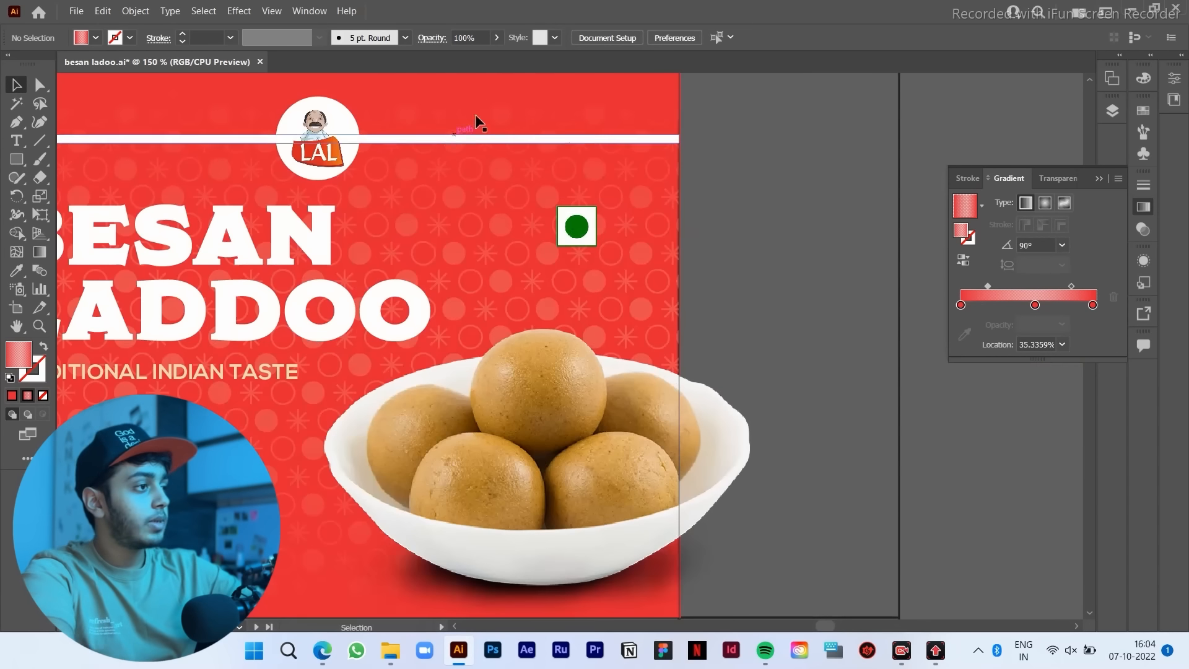
key(ctrl+r)
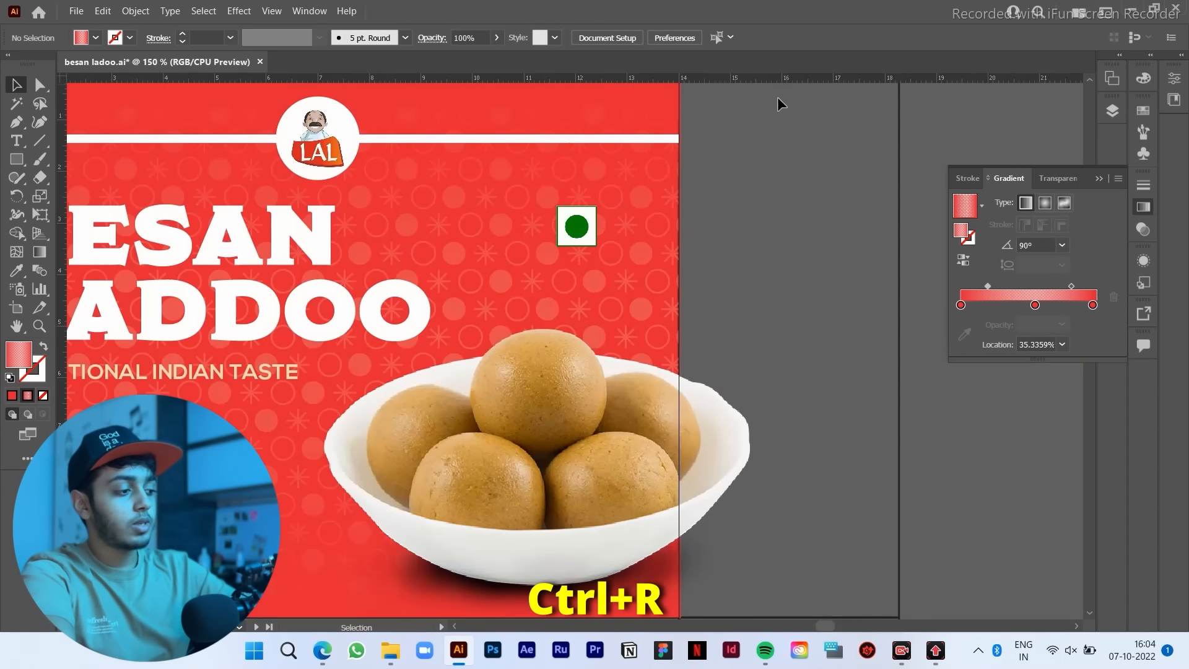
key(ctrl+r)
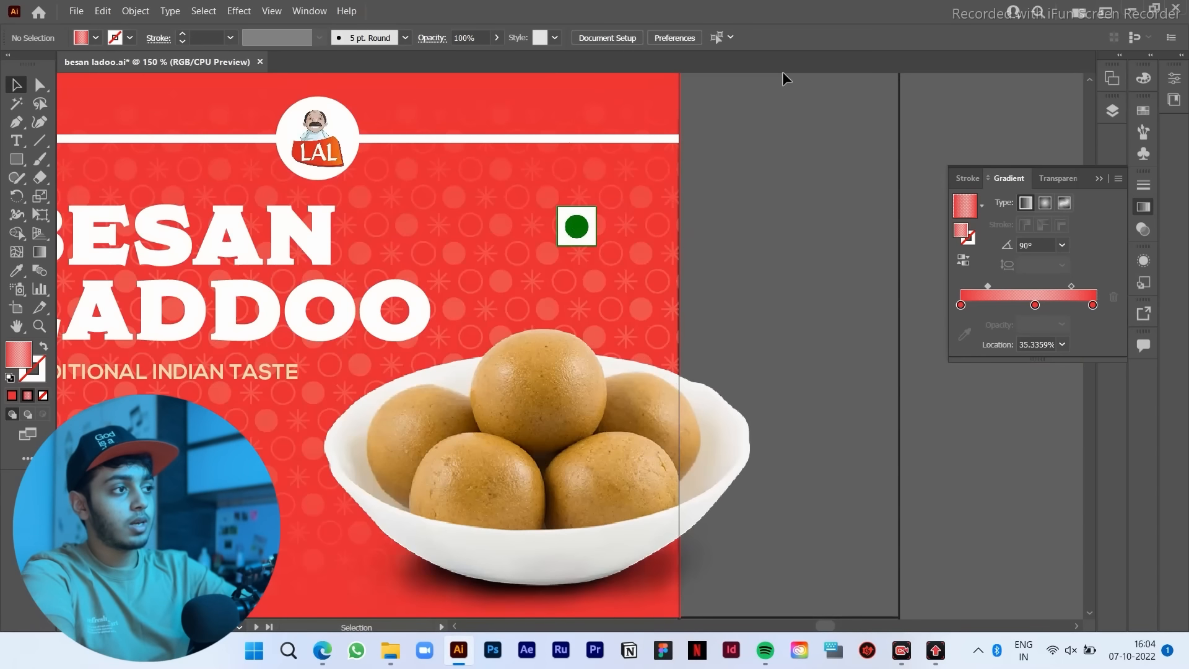
key(ctrl+r)
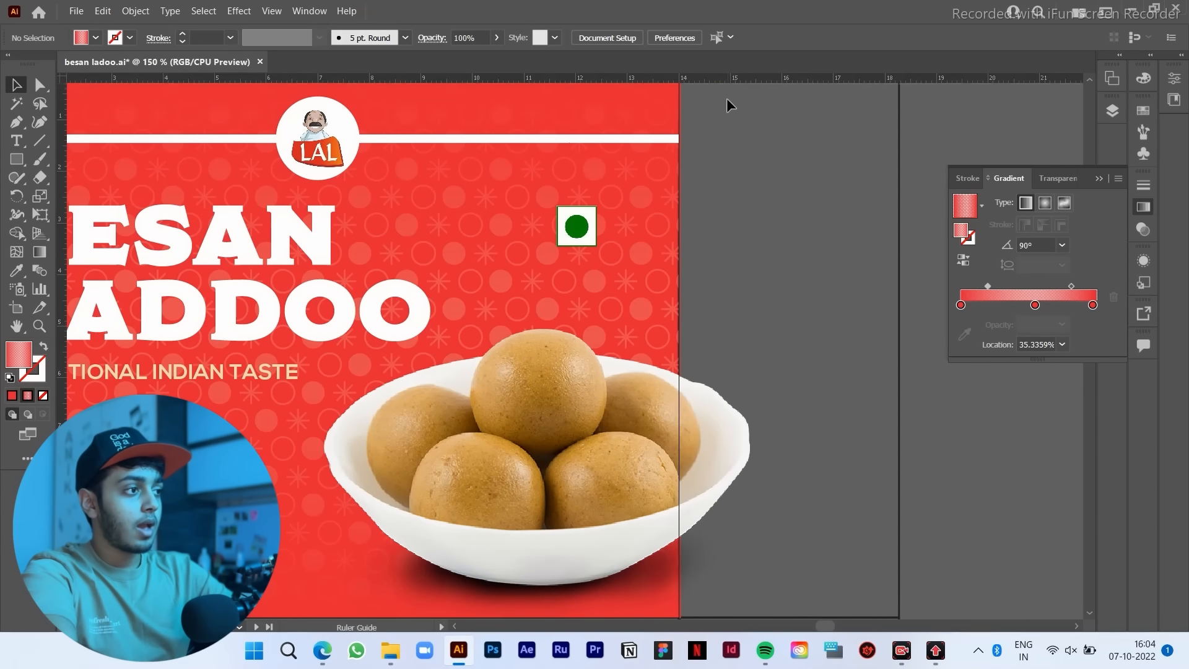
drag(584, 204, 584, 206)
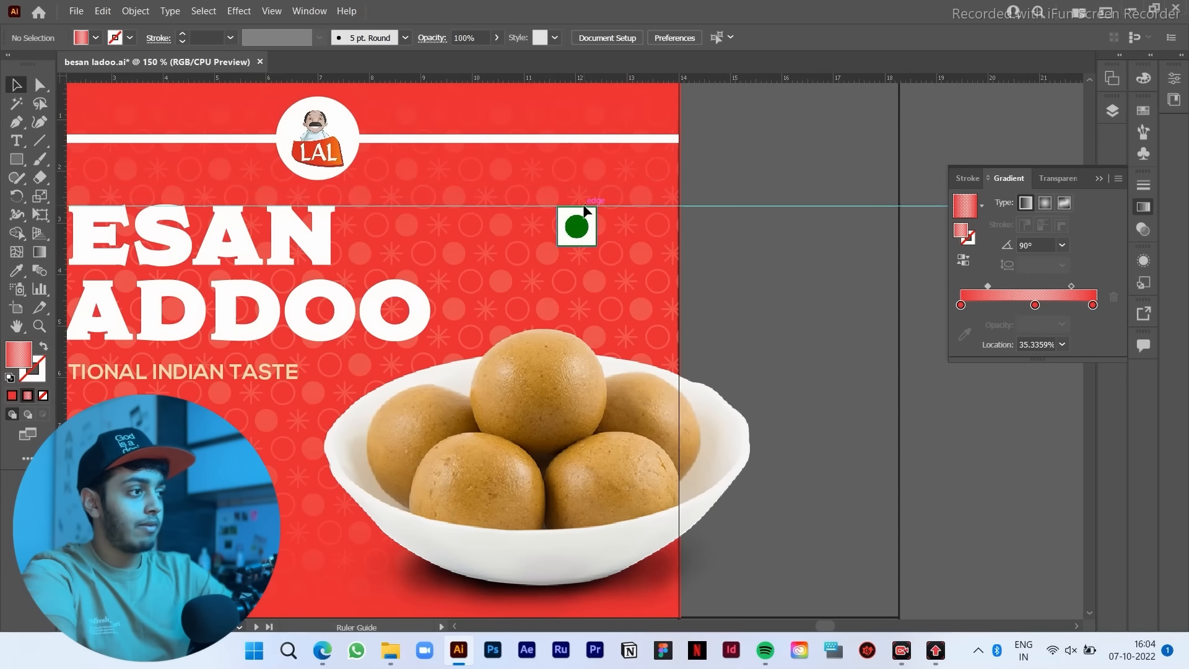
Step: Place a vertical guide along the left edge of the BESAN LADDOO title text
scroll(784, 245, down, 1)
drag(784, 271, 848, 265)
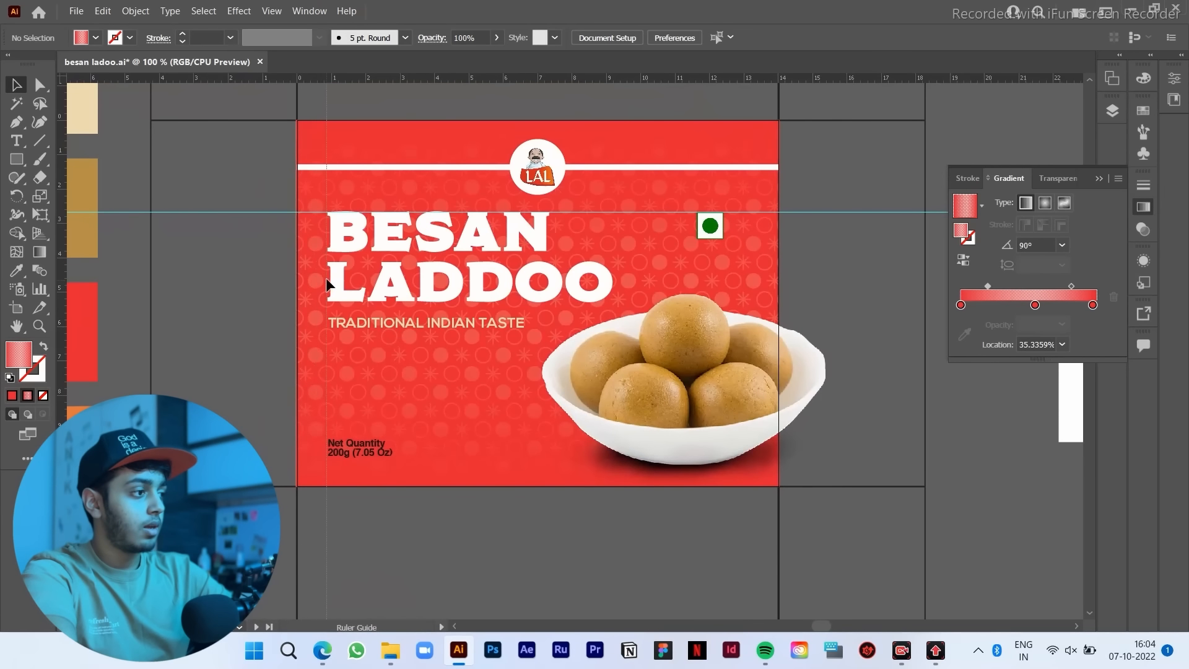
drag(327, 279, 327, 289)
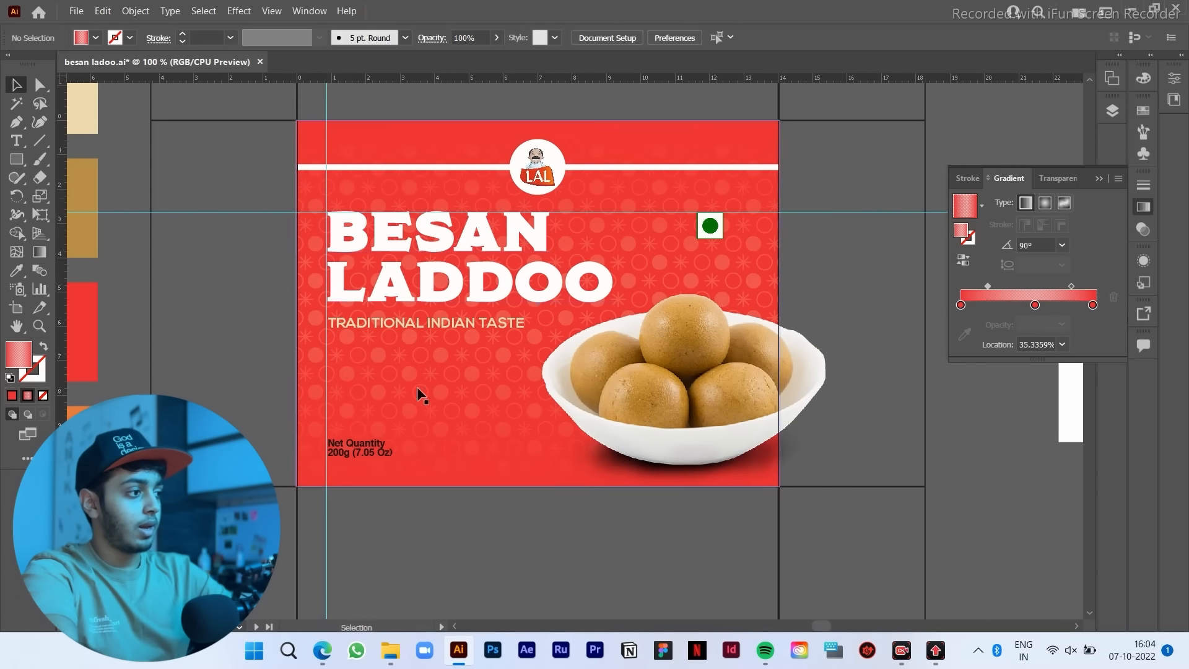
drag(551, 537, 626, 468)
scroll(550, 551, down, 2)
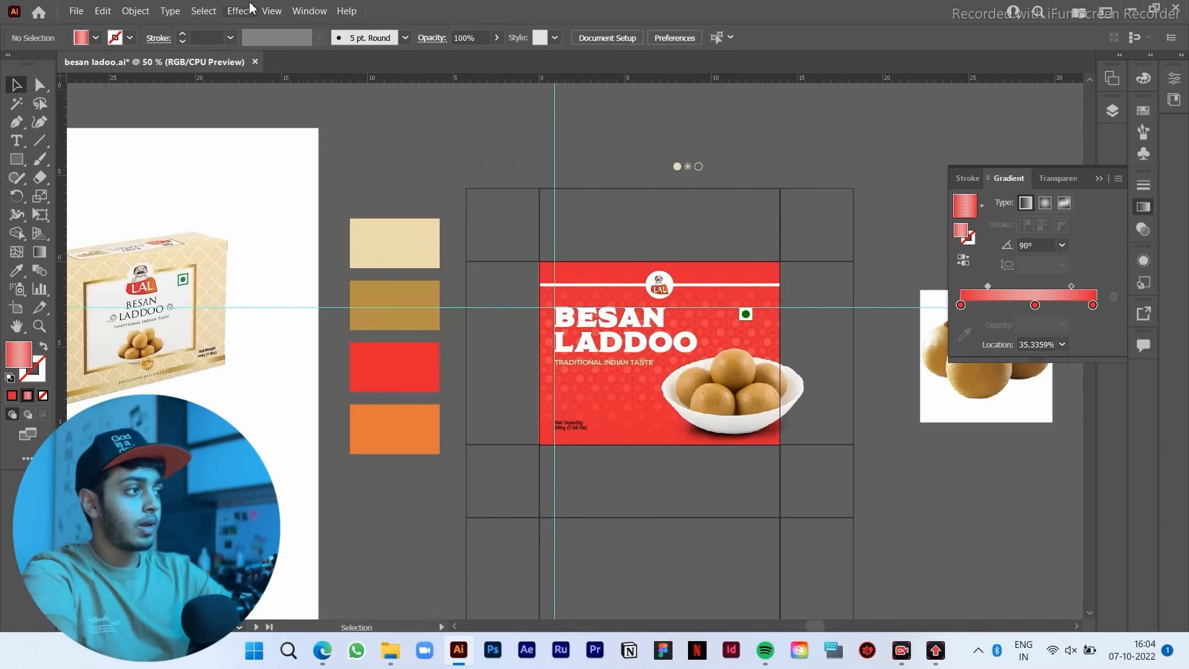
click(271, 10)
click(342, 79)
click(271, 11)
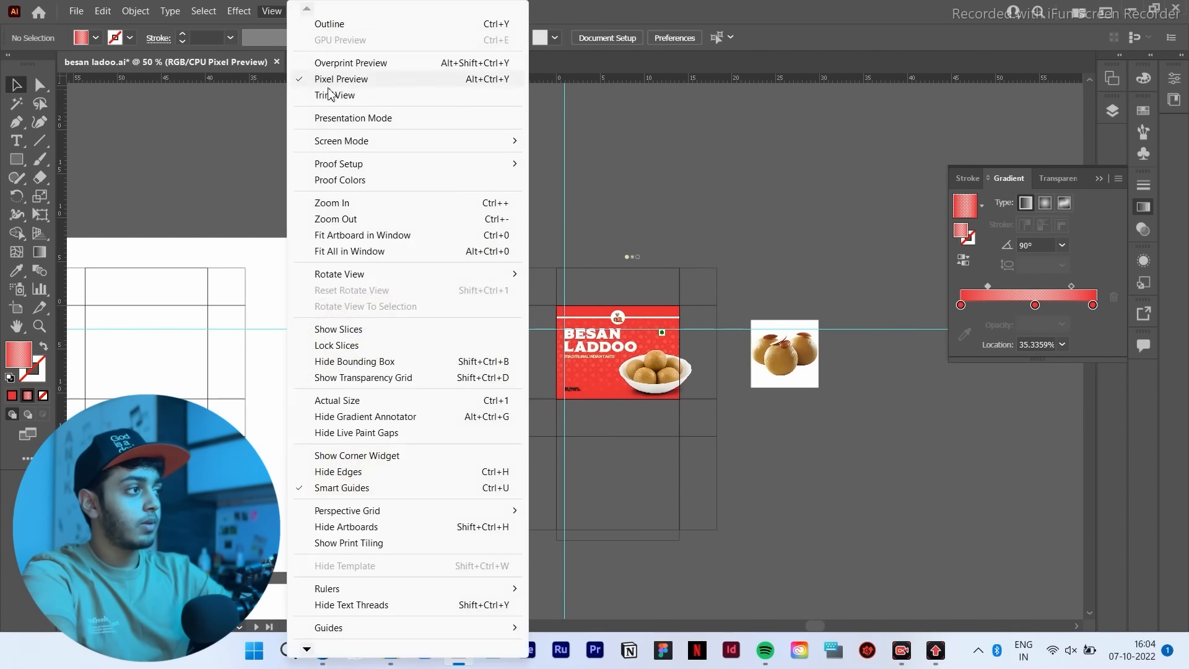
click(341, 79)
Step: Turn on Trim View to preview the front panel without guides and overhanging artwork
click(272, 11)
click(335, 94)
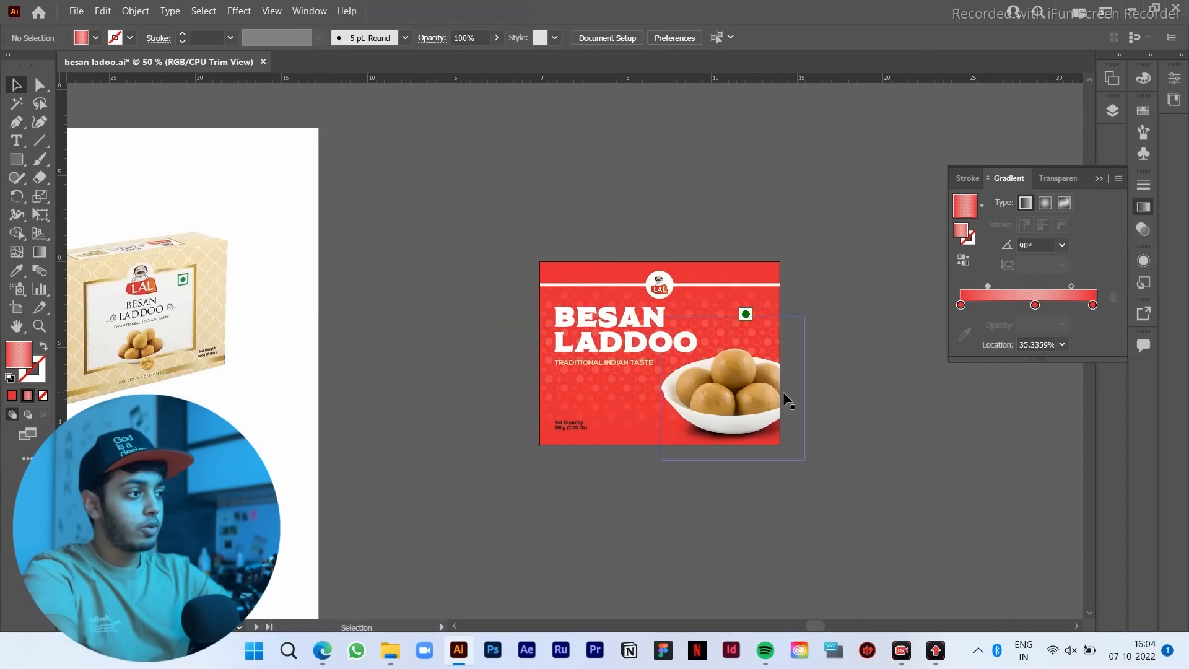
scroll(783, 391, up, 2)
Step: Examine the trimmed front panel design both close up and from a distance
drag(854, 358, 876, 384)
scroll(803, 322, up, 1)
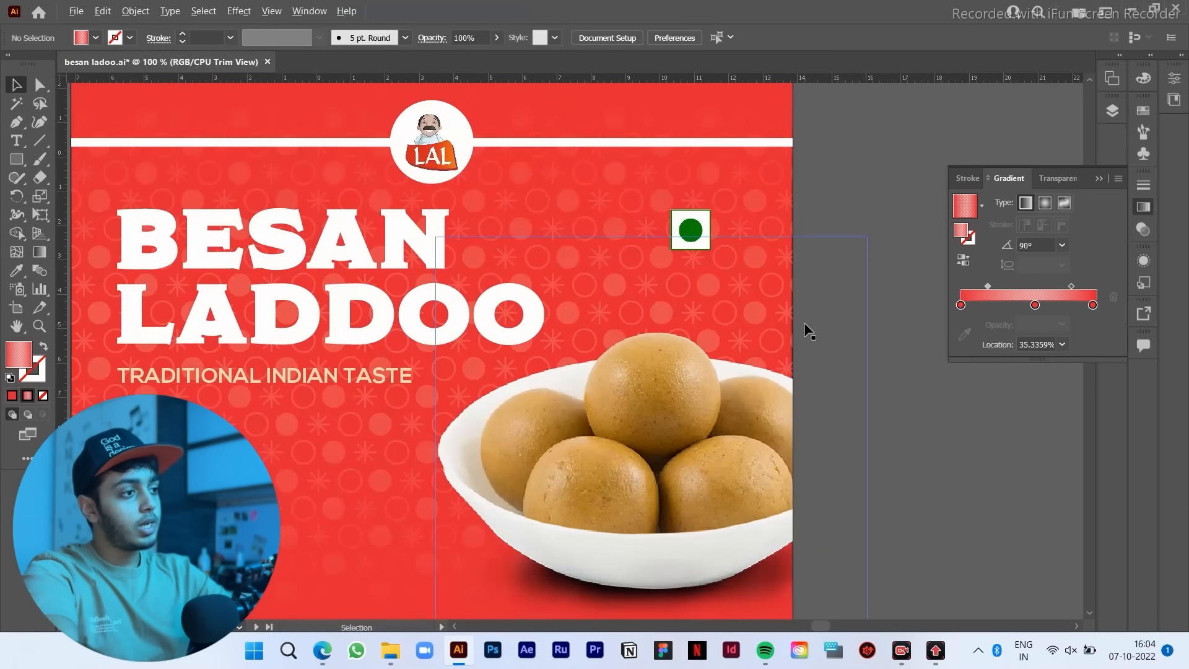
scroll(804, 322, down, 3)
scroll(820, 348, up, 2)
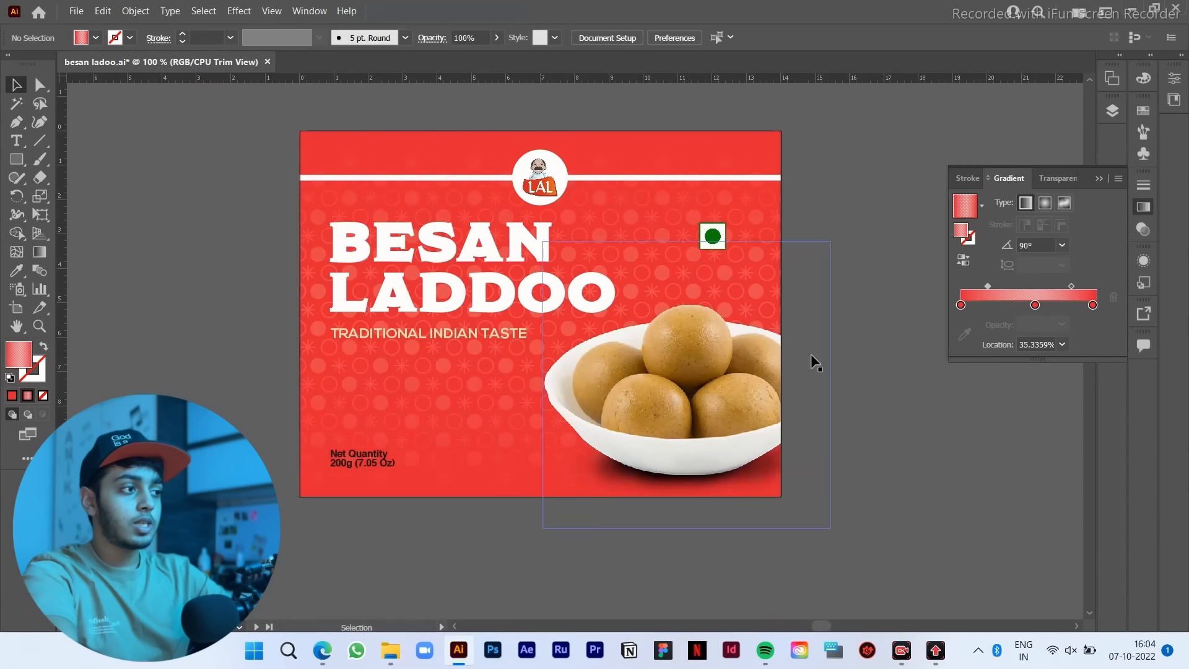
scroll(838, 340, down, 1)
scroll(835, 348, up, 2)
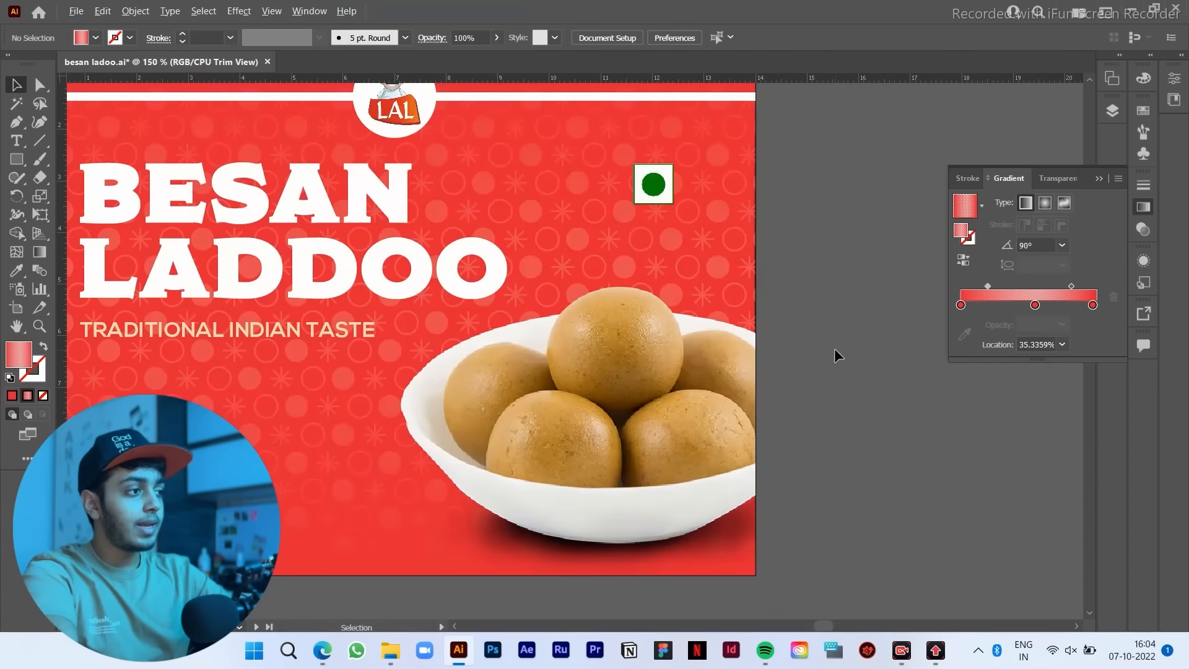
scroll(835, 349, down, 1)
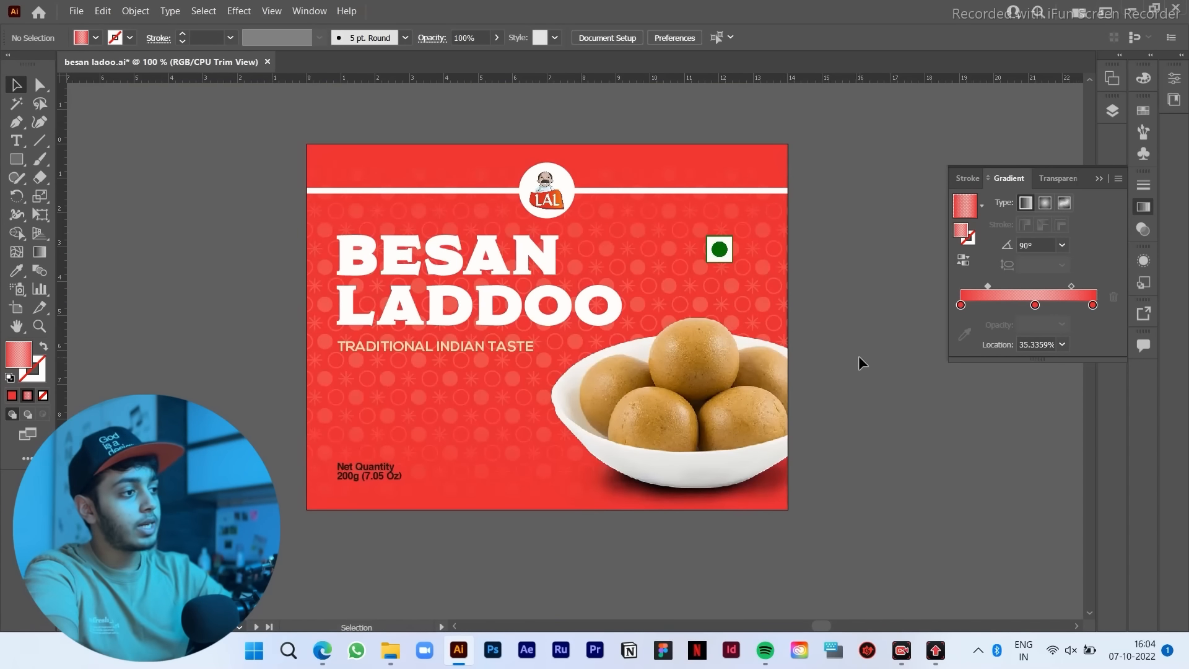
scroll(638, 371, down, 3)
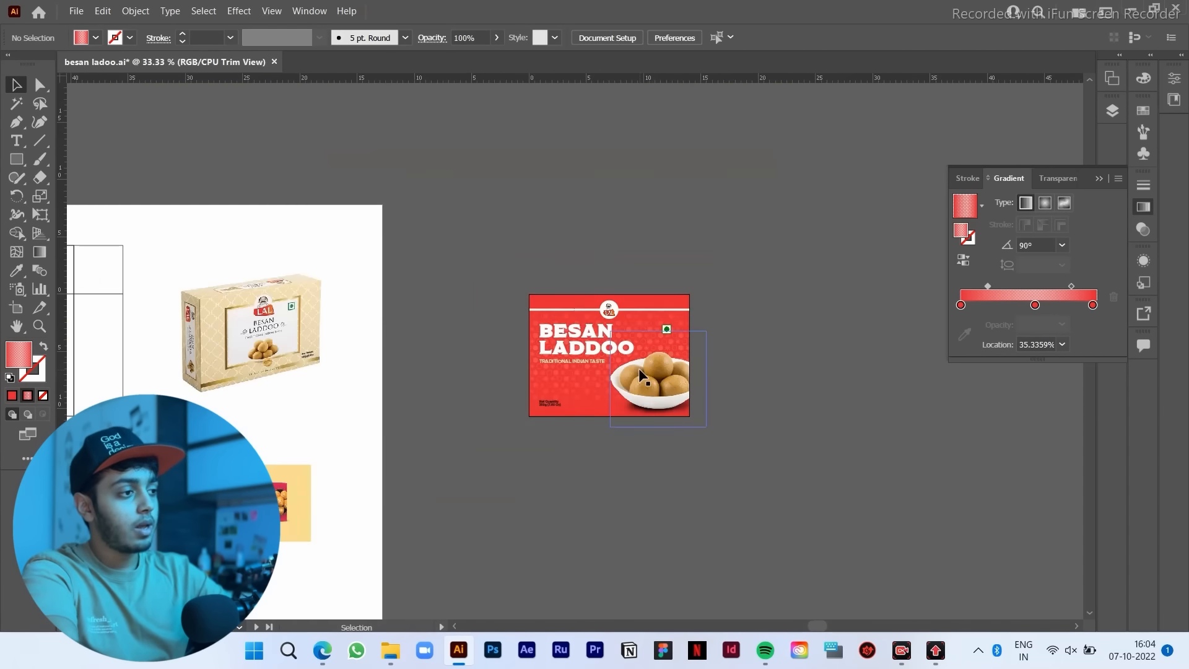
scroll(638, 368, up, 3)
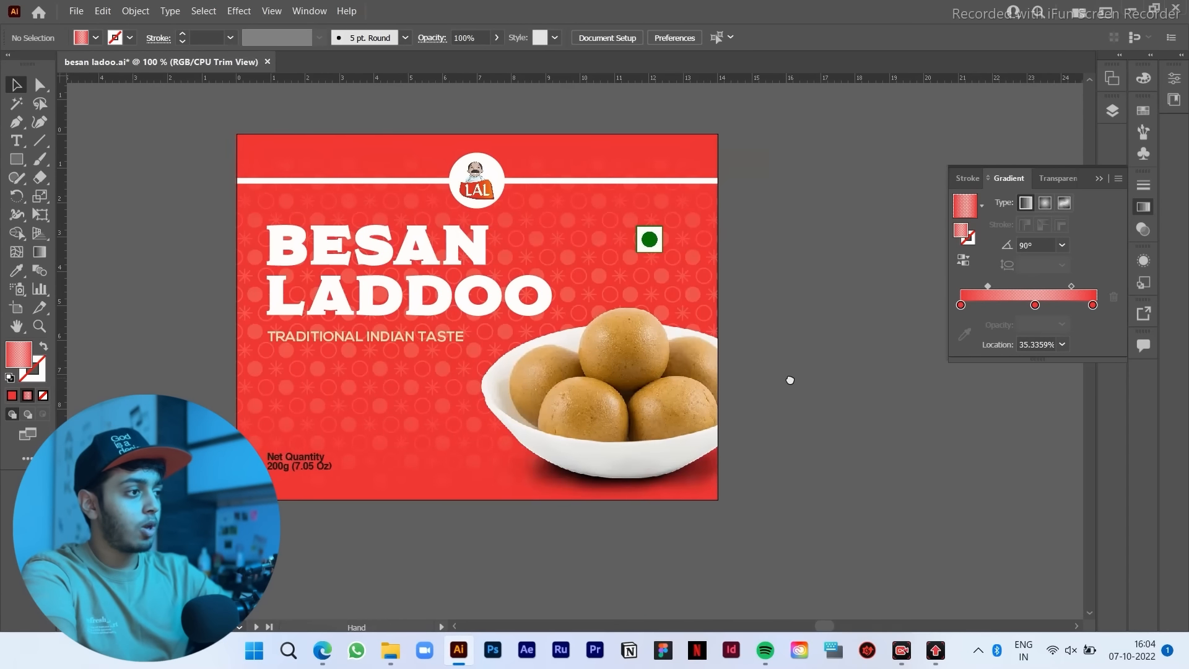
drag(790, 380, 793, 380)
scroll(788, 349, down, 1)
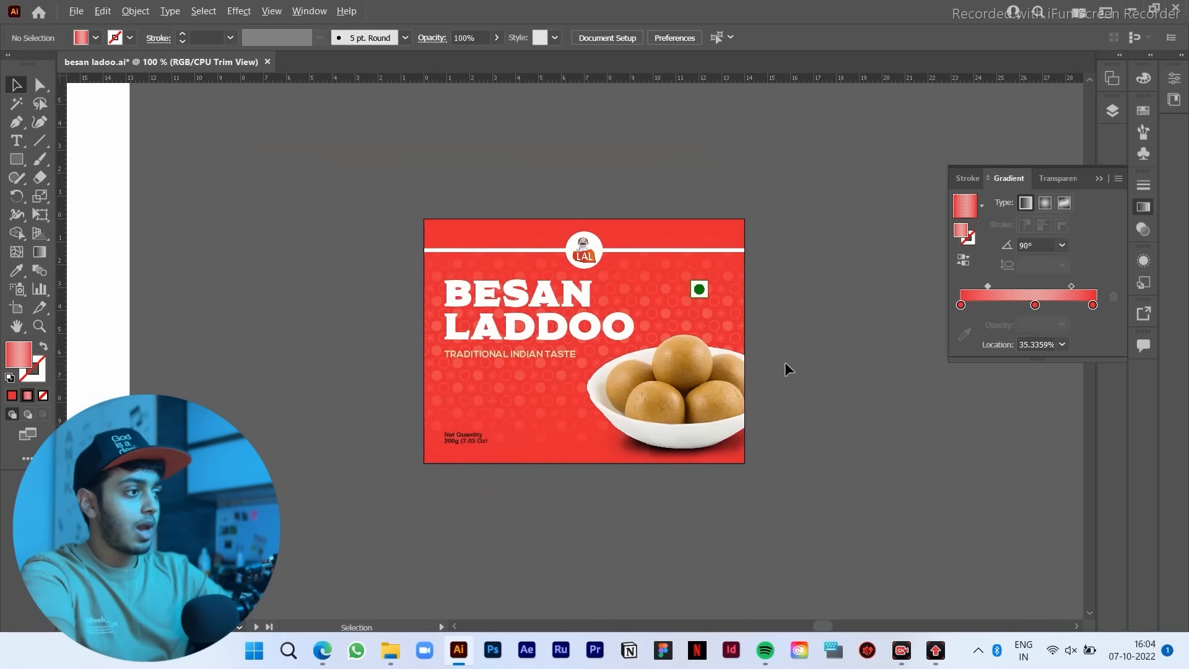
scroll(785, 361, up, 1)
scroll(785, 362, down, 1)
scroll(652, 264, up, 2)
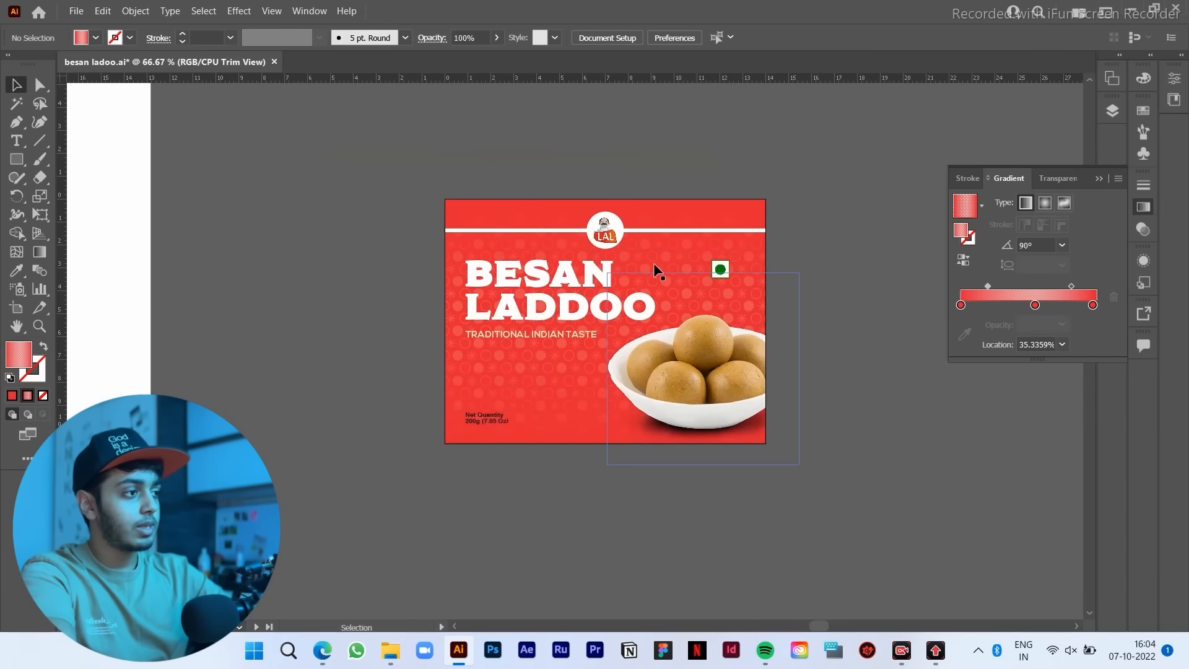
Step: Try moving the white stripe behind the LAL logo slightly upward
click(674, 214)
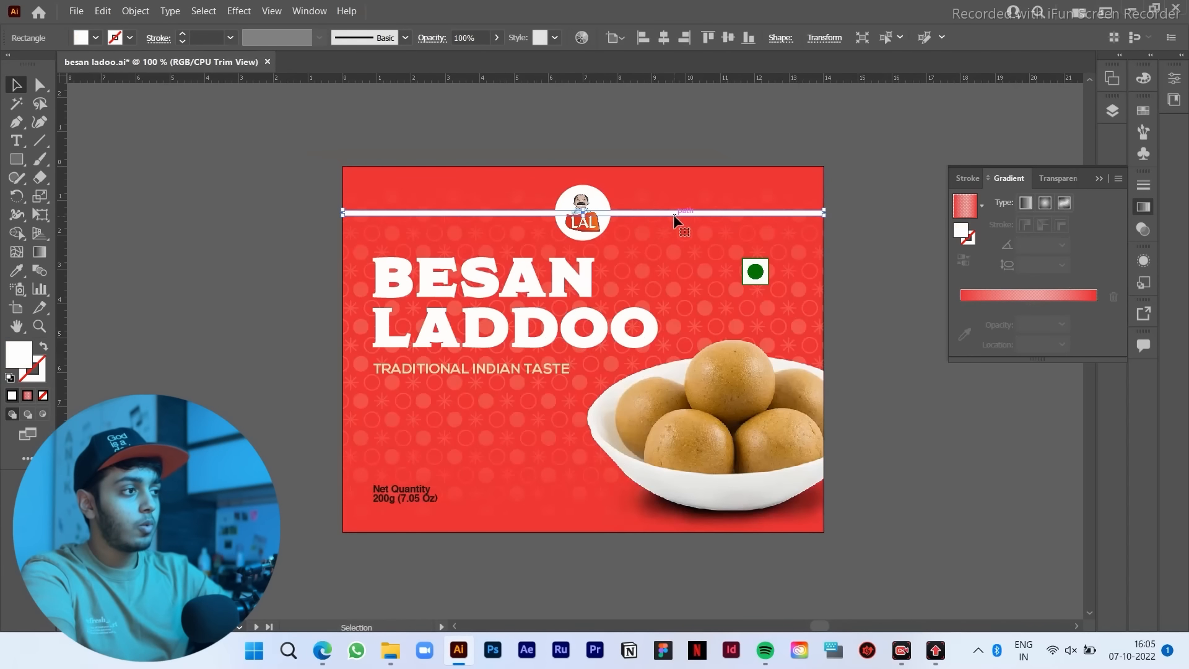
drag(673, 214, 675, 198)
key(ctrl+z)
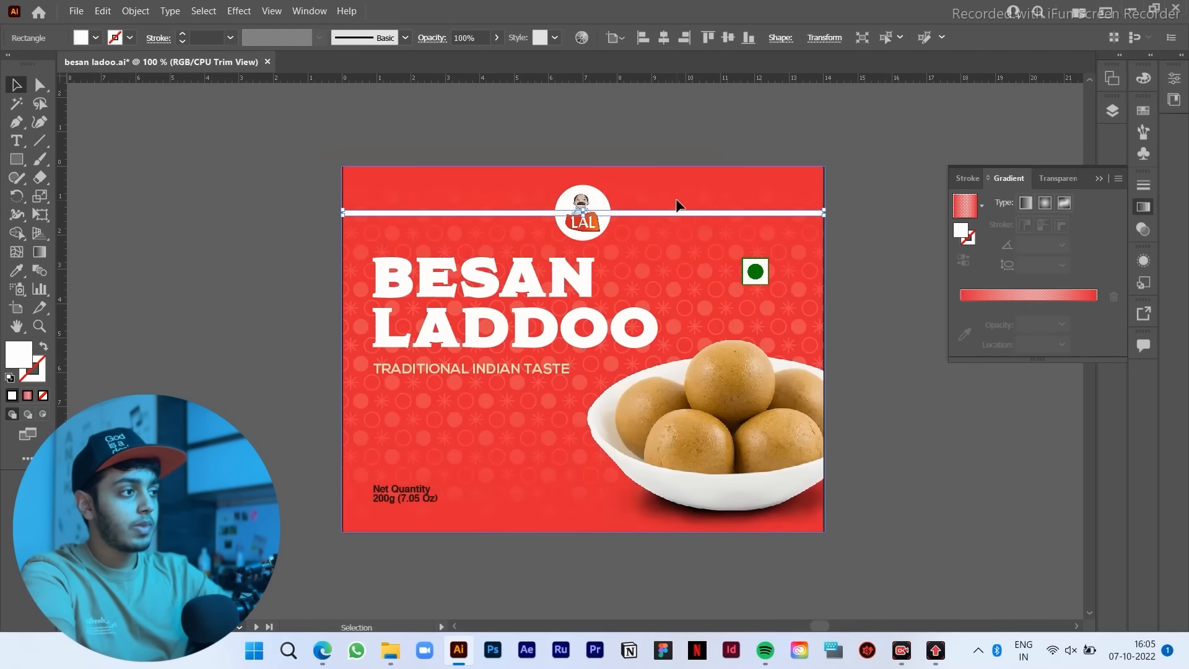
Step: Compare the front face of the reference Besan Laddoo box with the new red panel
click(872, 333)
scroll(875, 337, down, 1)
drag(625, 382, 627, 366)
drag(327, 366, 610, 366)
drag(454, 348, 479, 358)
scroll(334, 271, up, 2)
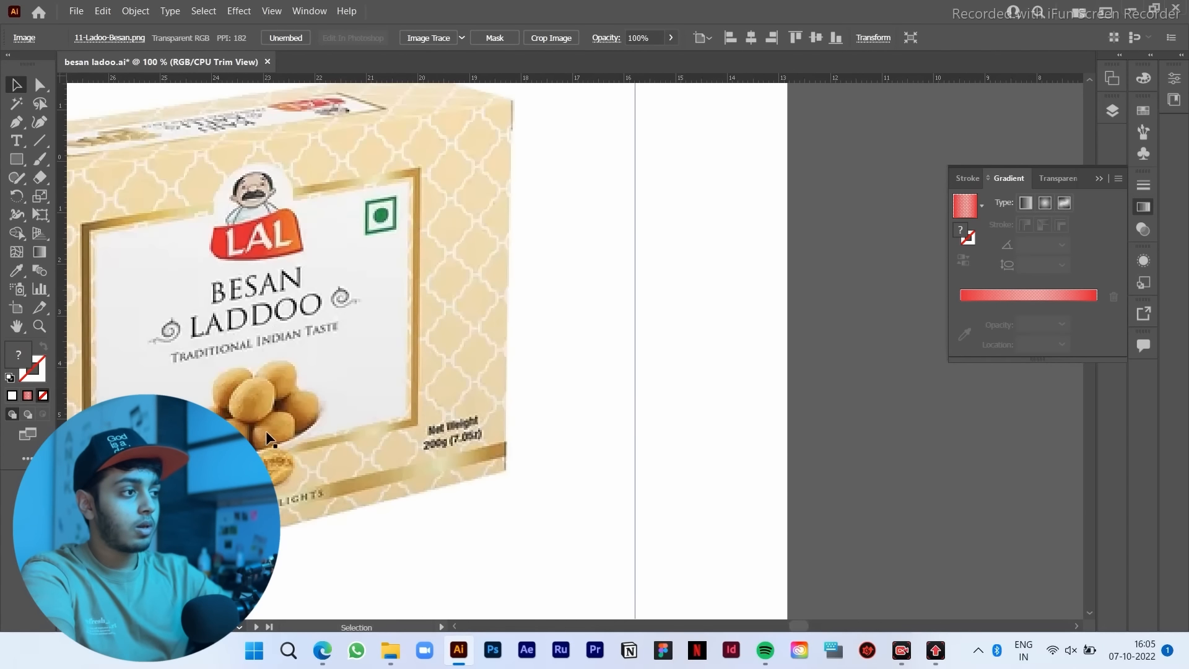
scroll(266, 438, down, 2)
drag(542, 461, 212, 405)
scroll(550, 298, up, 1)
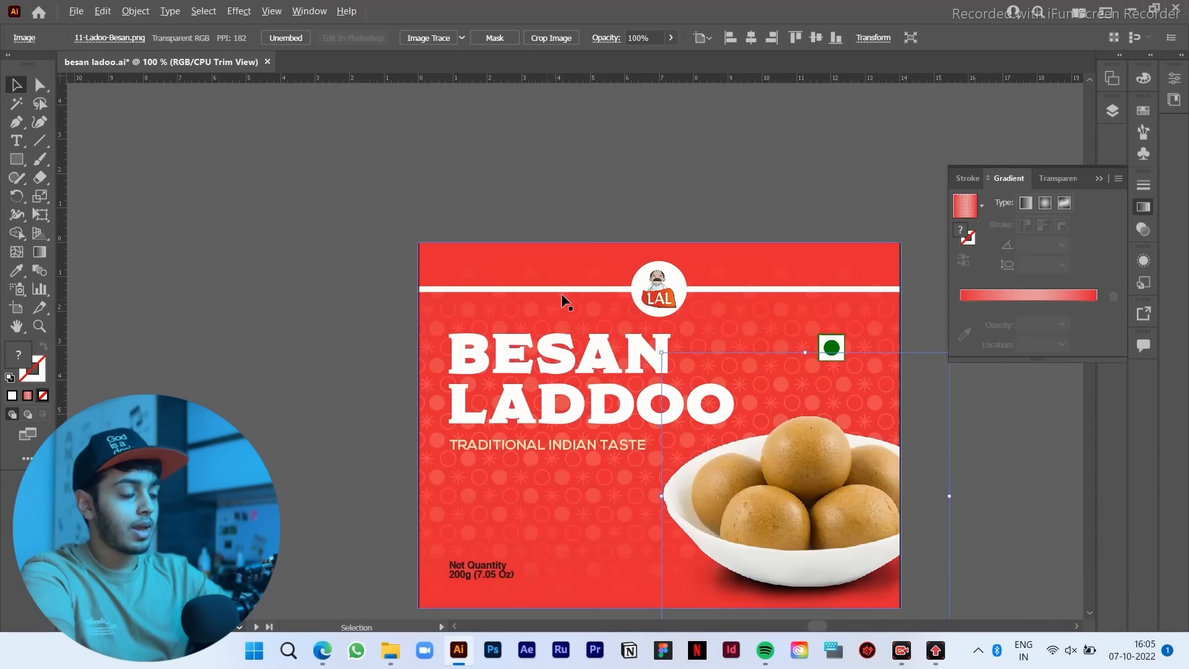
Step: Select the panel's white stripe and examine the golden lower band and tagline on the reference box
click(564, 290)
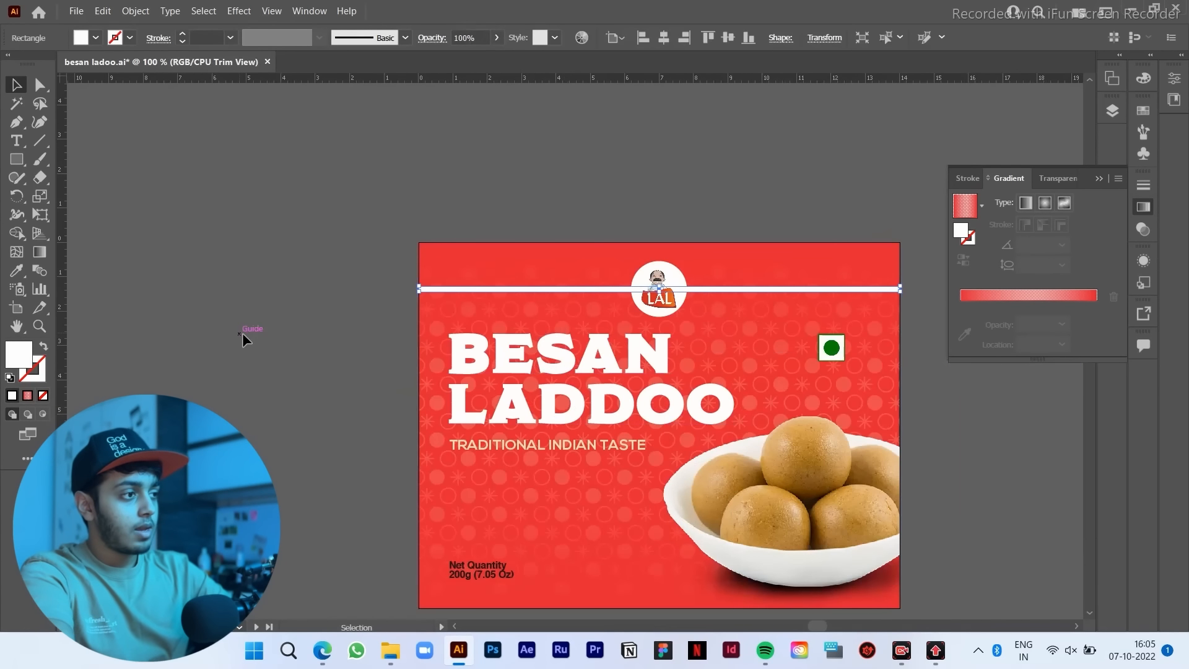
scroll(347, 248, down, 1)
scroll(395, 194, down, 1)
drag(266, 297, 639, 307)
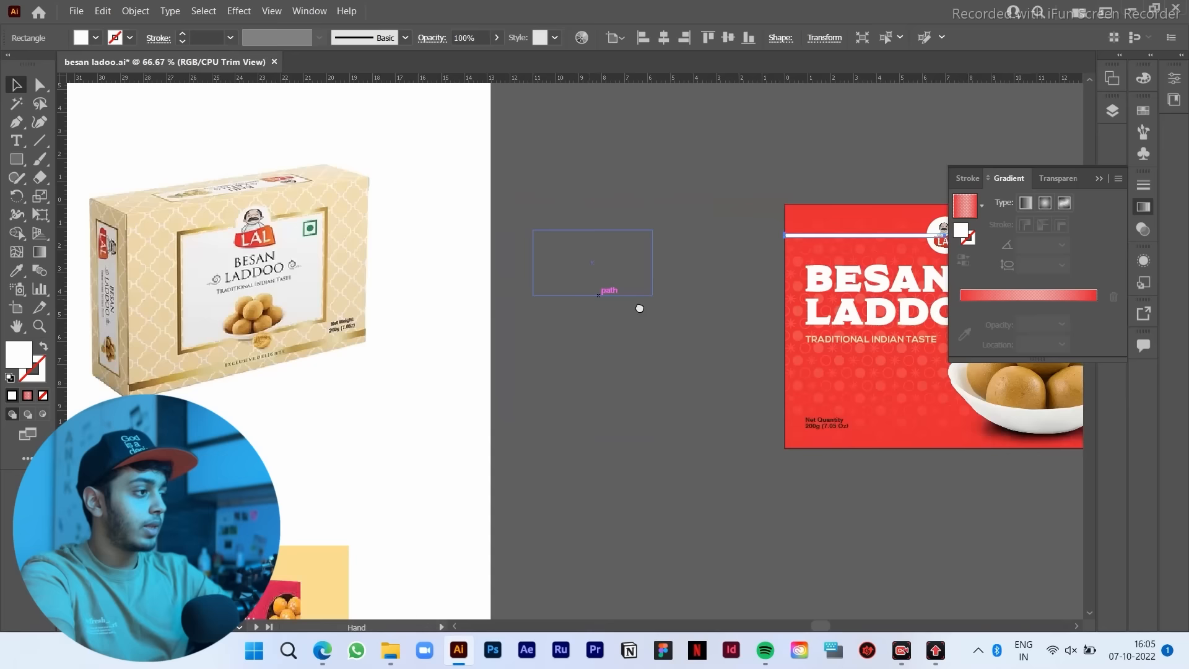
scroll(303, 379, up, 2)
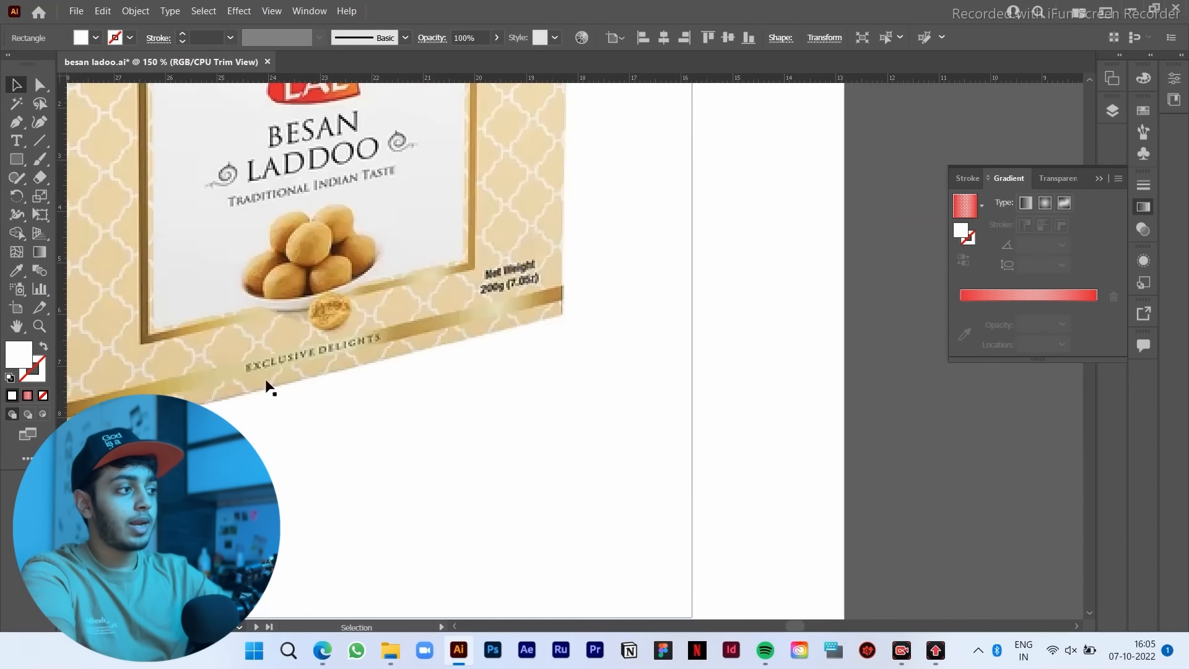
scroll(164, 238, down, 1)
drag(677, 487, 527, 426)
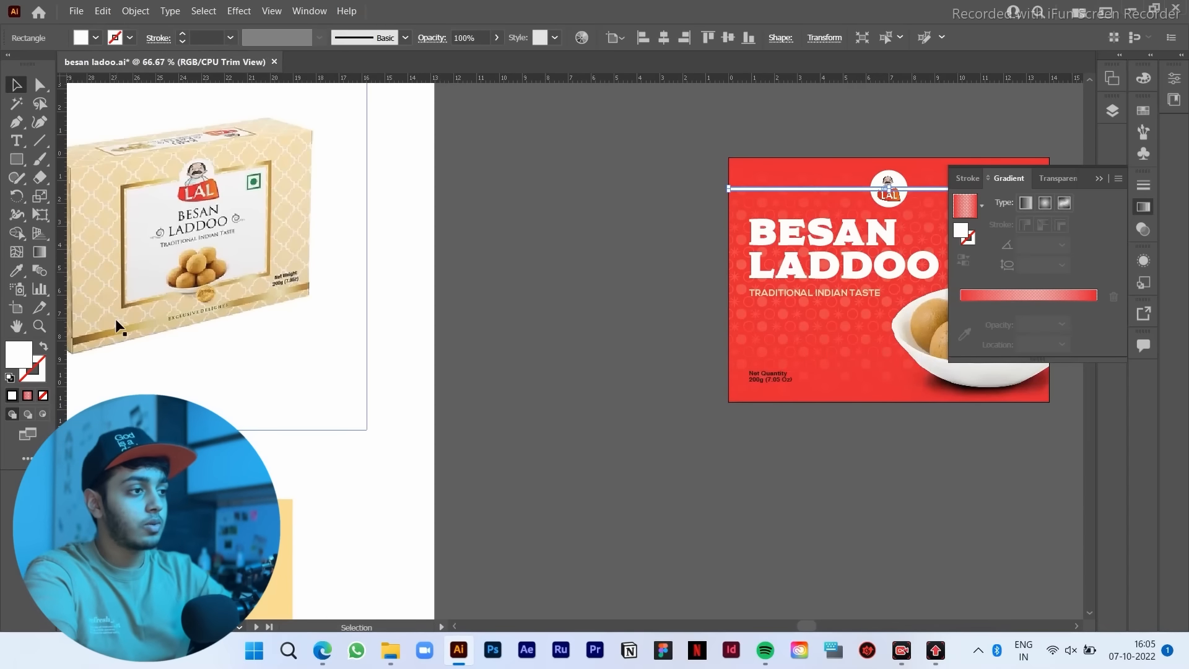
Step: Duplicate the white stripe below the tagline as a thicker band, running from the text's left edge to the laddoo bowl
drag(477, 418, 309, 436)
scroll(688, 268, up, 2)
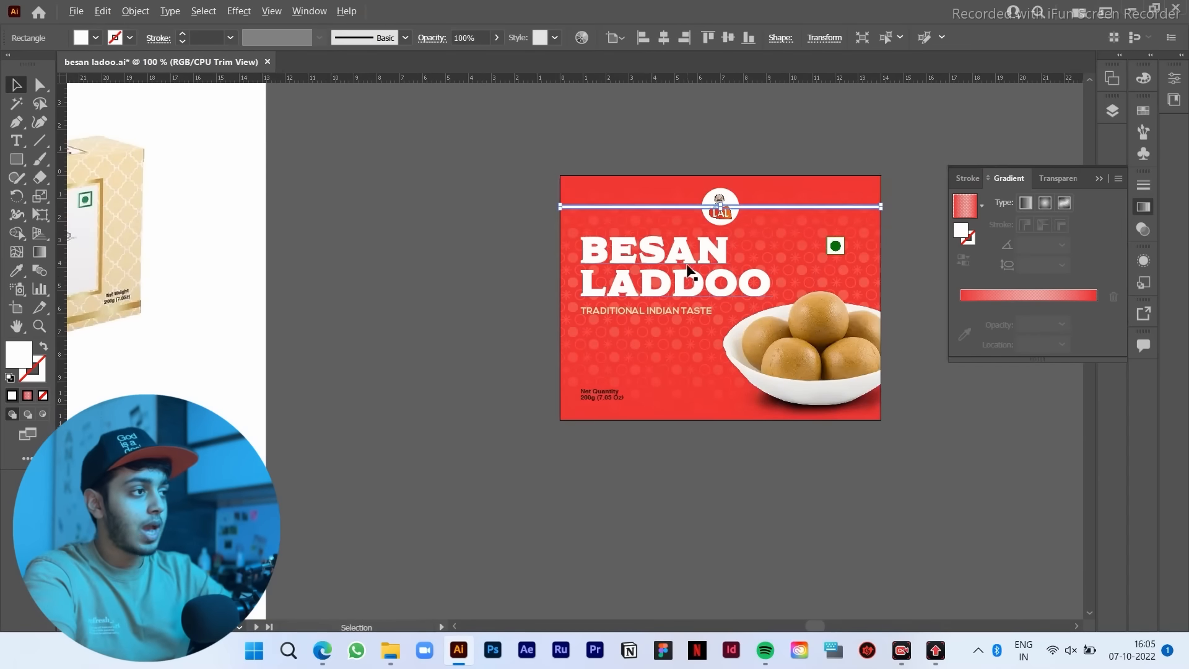
drag(675, 395, 560, 397)
scroll(526, 148, down, 1)
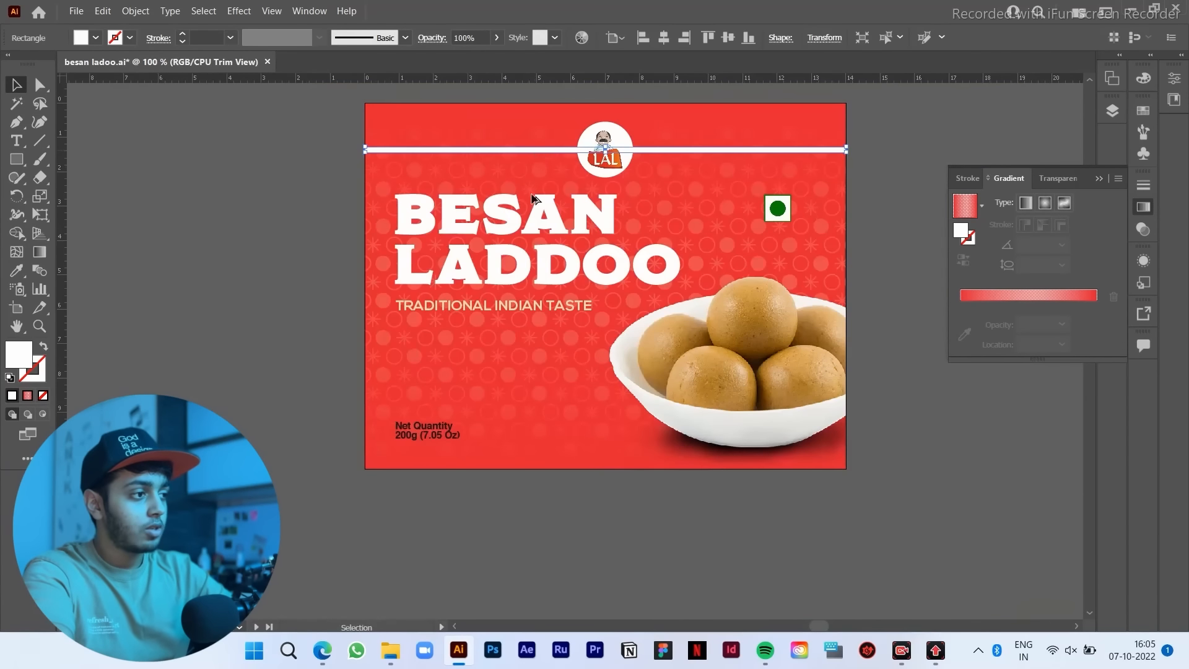
drag(532, 152, 606, 388)
drag(844, 385, 624, 385)
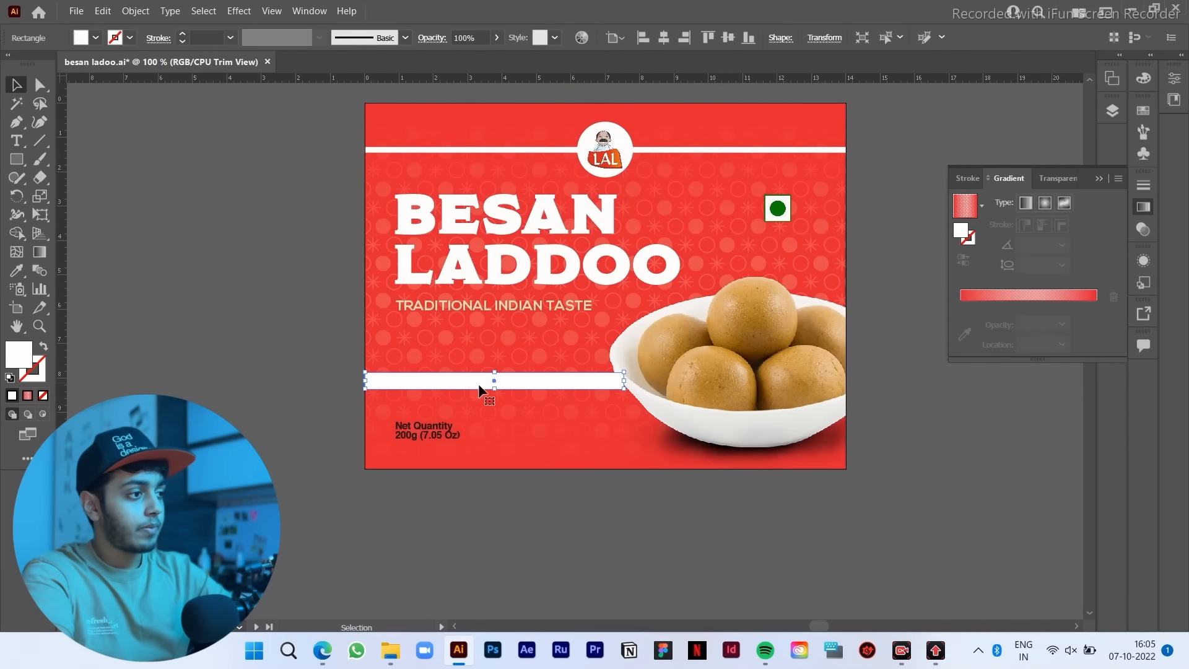
drag(519, 387, 521, 379)
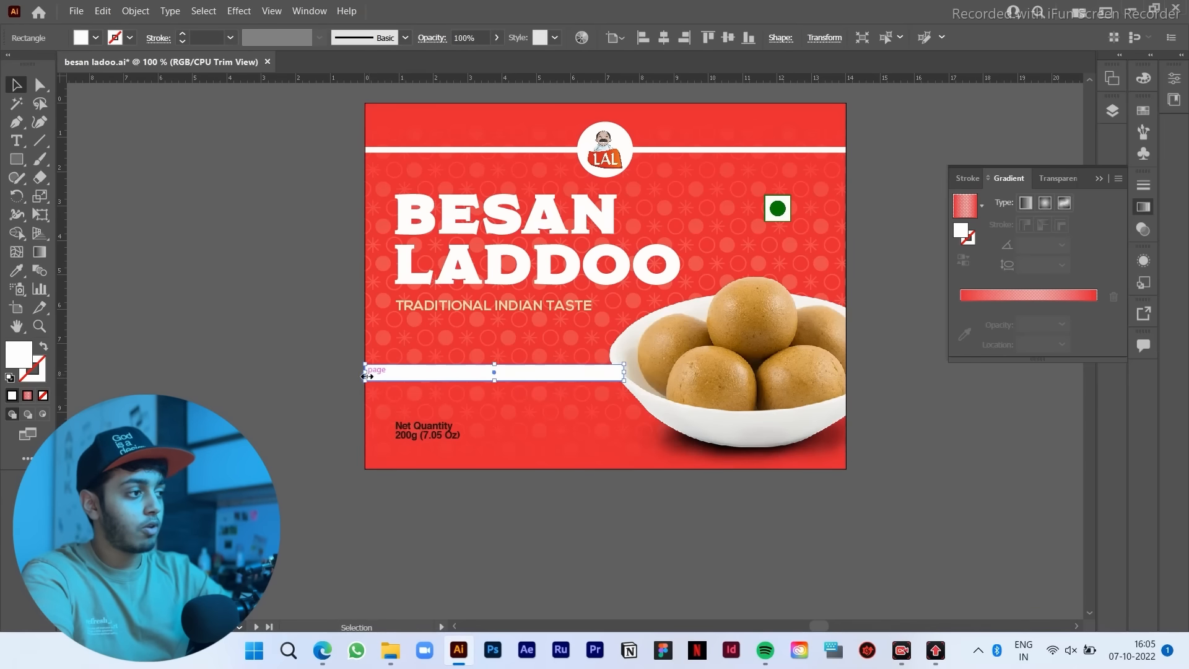
drag(366, 375, 396, 376)
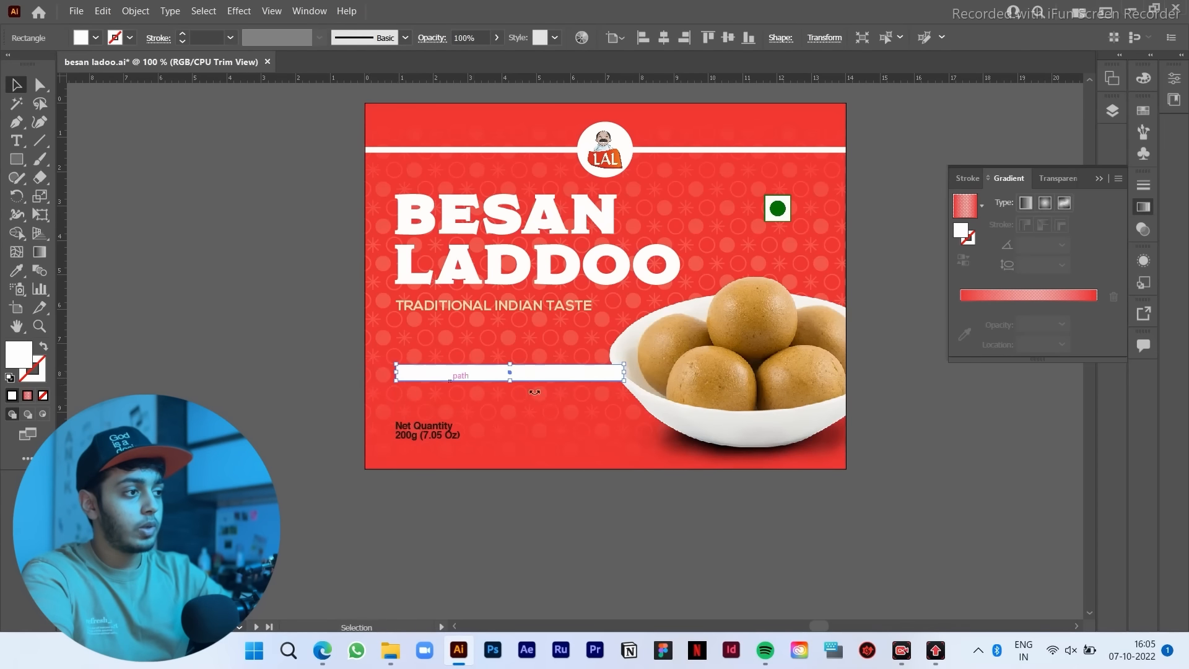
Step: Bring the laddoo bowl in front of the short white band
right_click(650, 380)
mouse_move(749, 308)
click(829, 308)
click(912, 419)
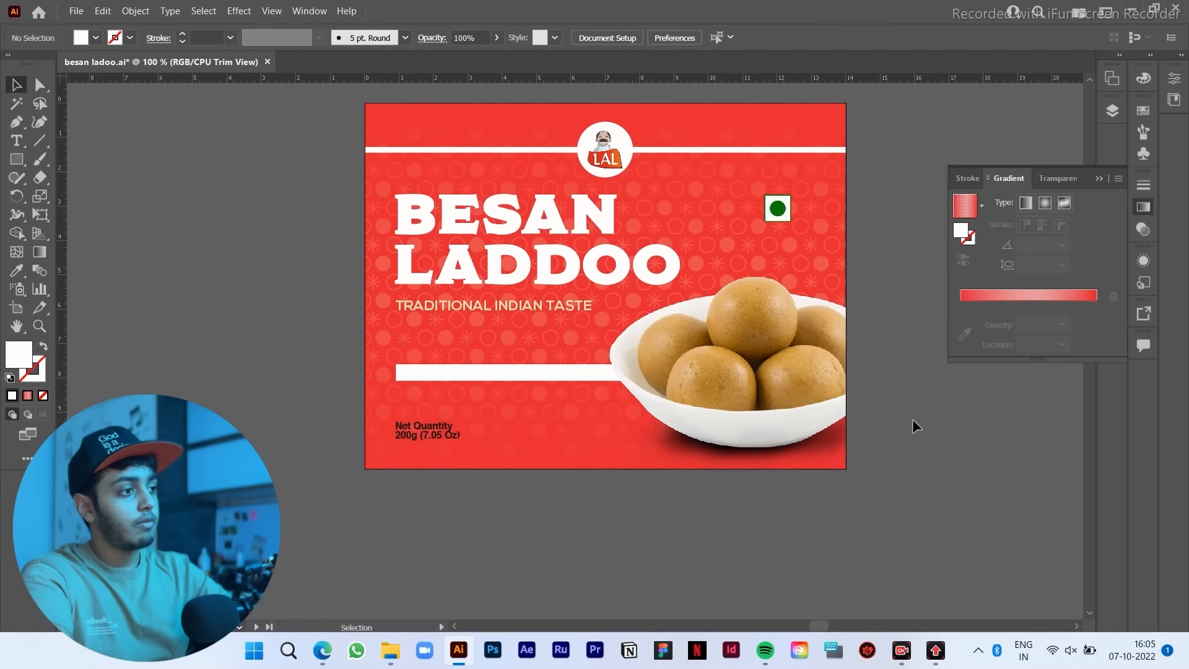
Step: Duplicate the TRADITIONAL INDIAN TASTE tagline onto the short white band and bring the copy to the front
scroll(511, 347, up, 1)
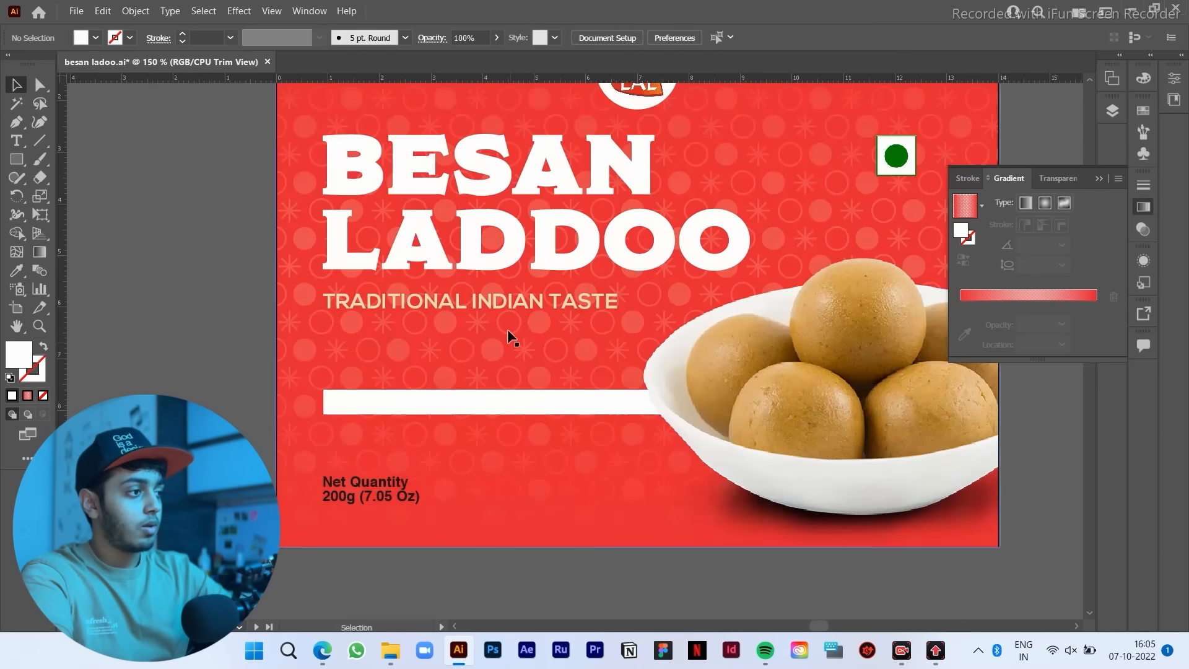
click(502, 313)
drag(501, 301, 501, 403)
click(494, 402)
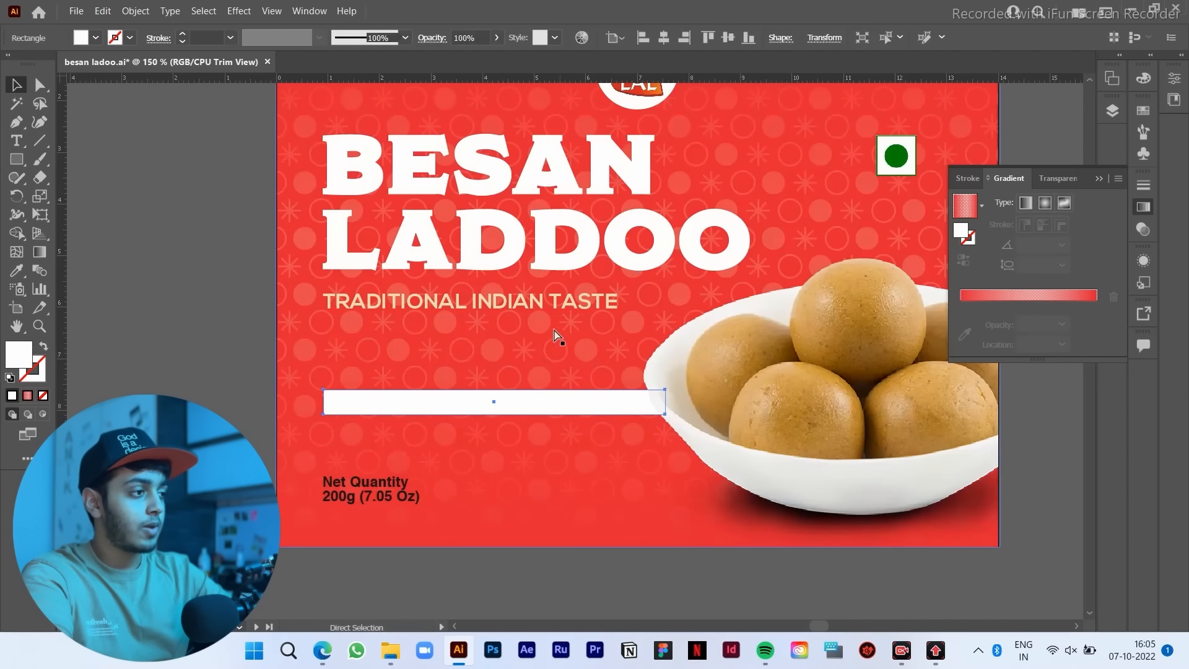
drag(553, 309, 557, 404)
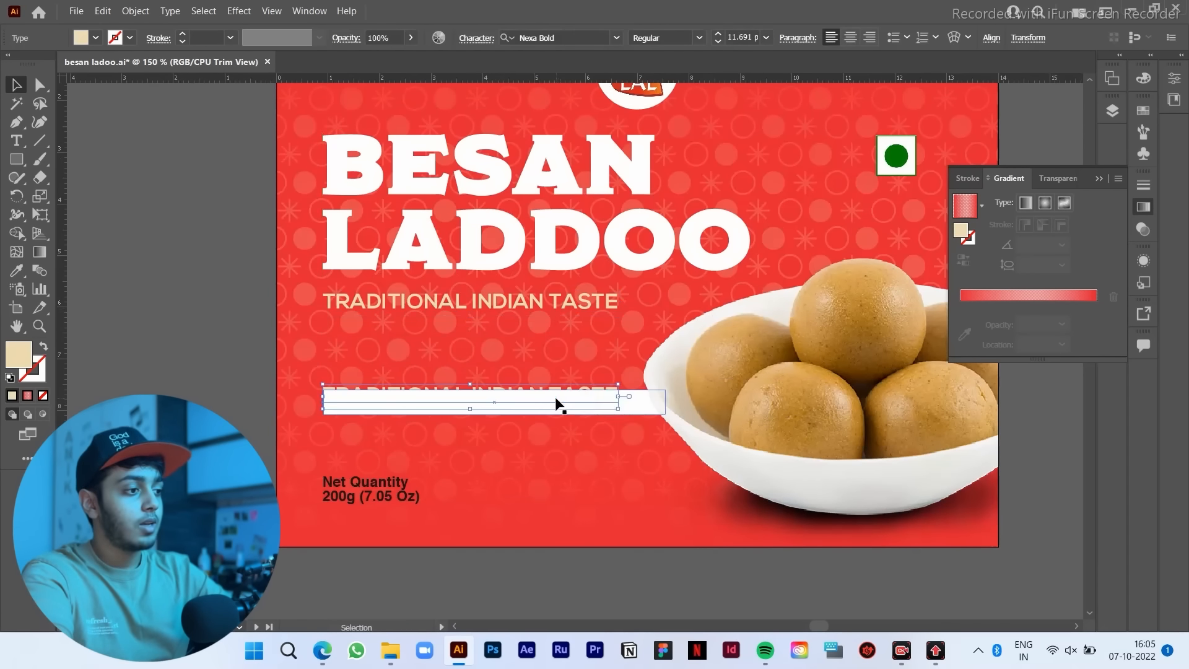
right_click(557, 403)
mouse_move(744, 559)
click(842, 558)
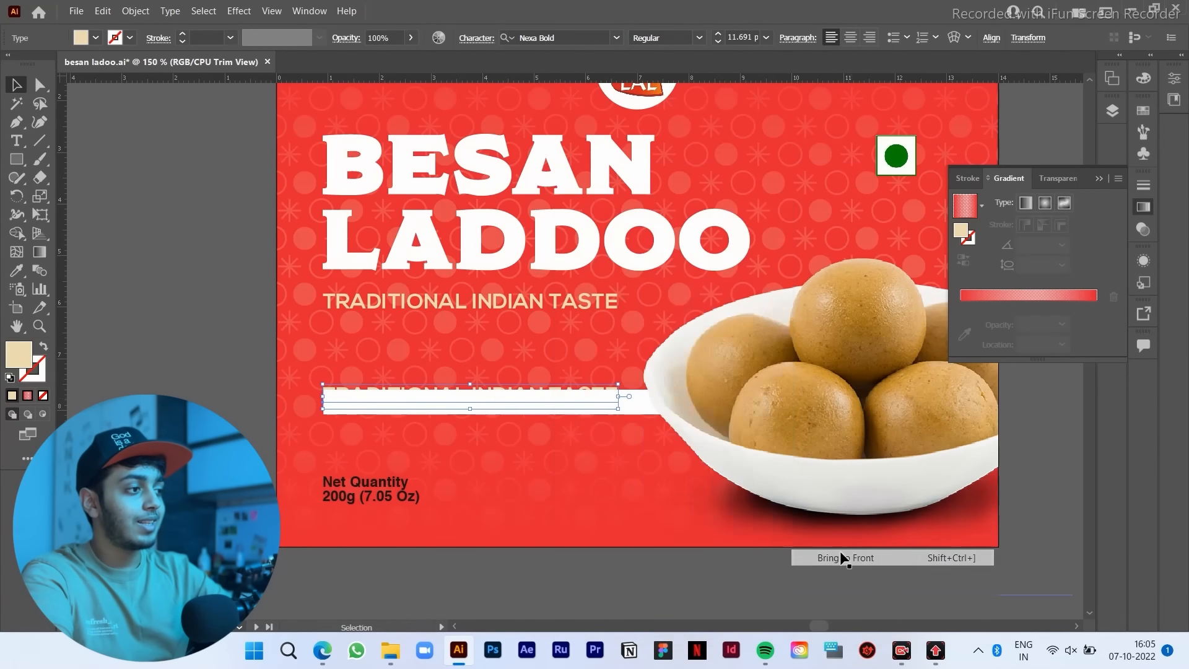
Step: Change the copied tagline to EXCLUSIVE DELIGHTS, scale it down to about 8.8 pt and place it inside the white band
double_click(503, 398)
key(ctrl+a)
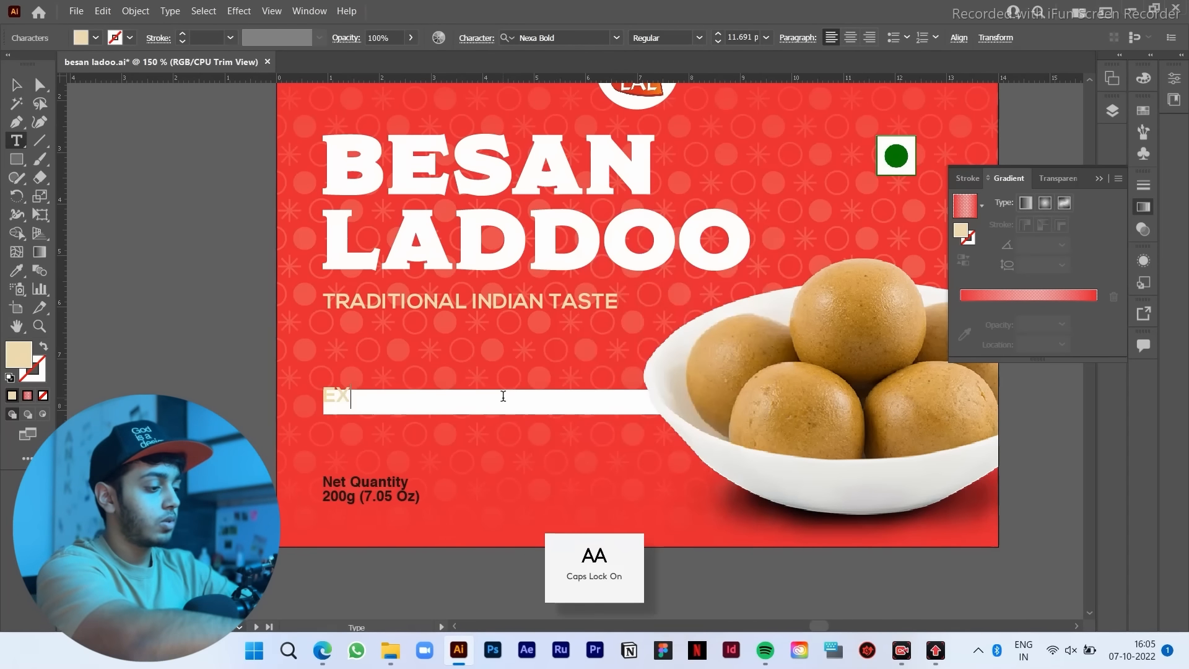
text(USIVE)
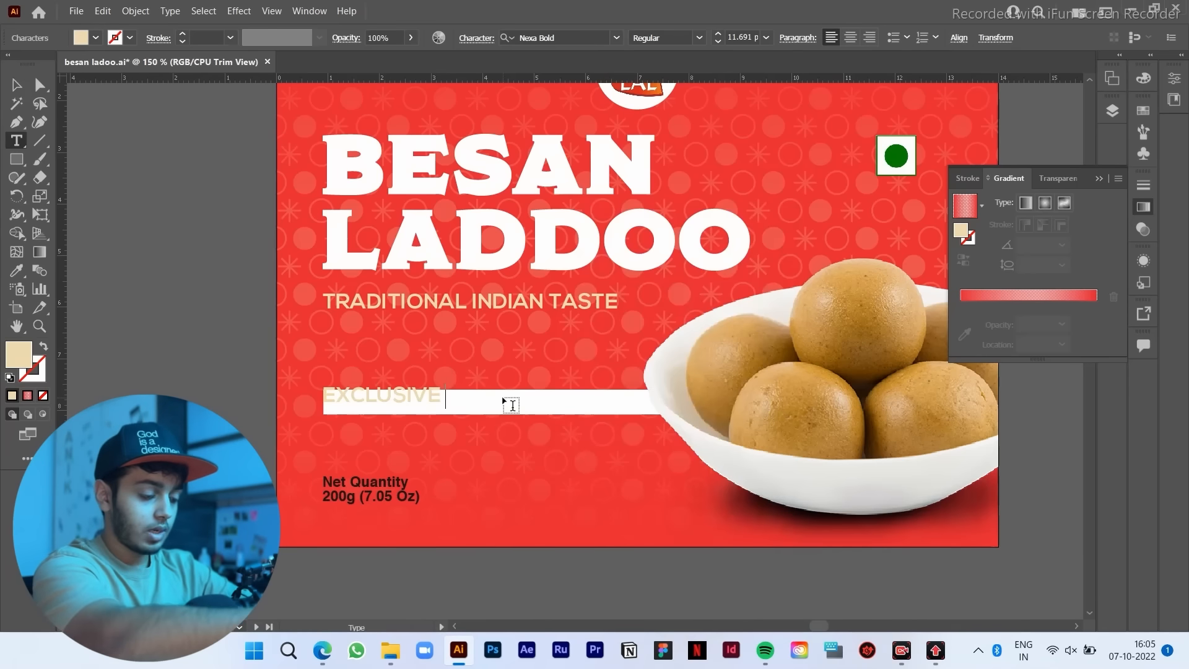
text( DELIGHTS)
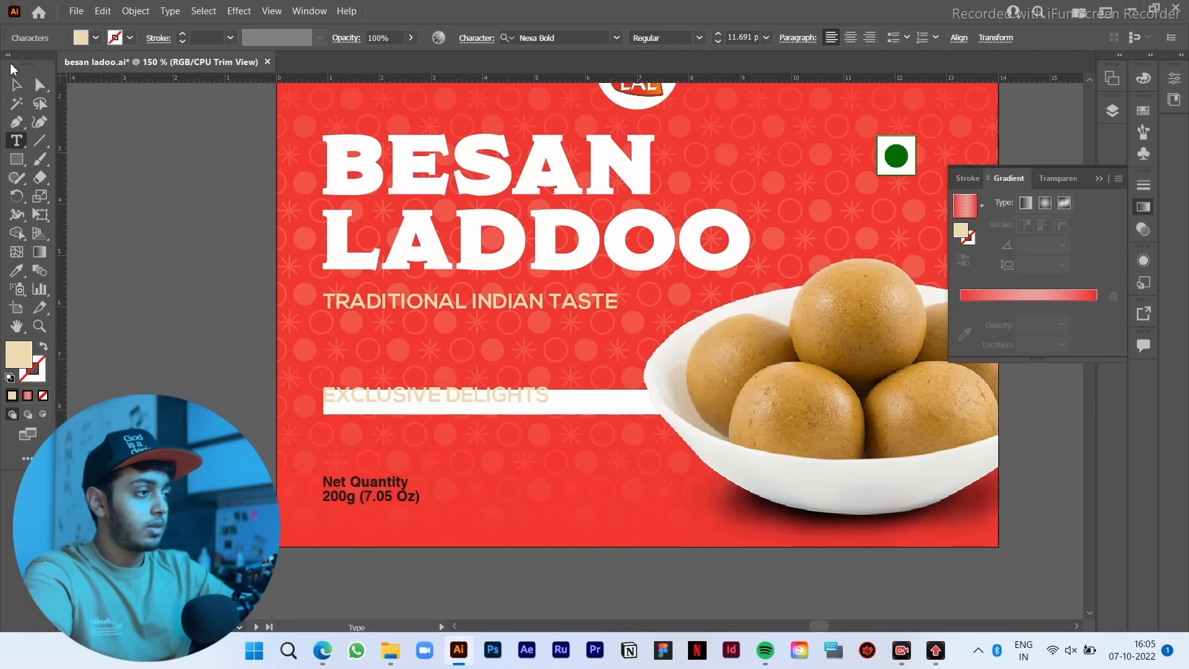
click(16, 85)
drag(550, 399, 495, 406)
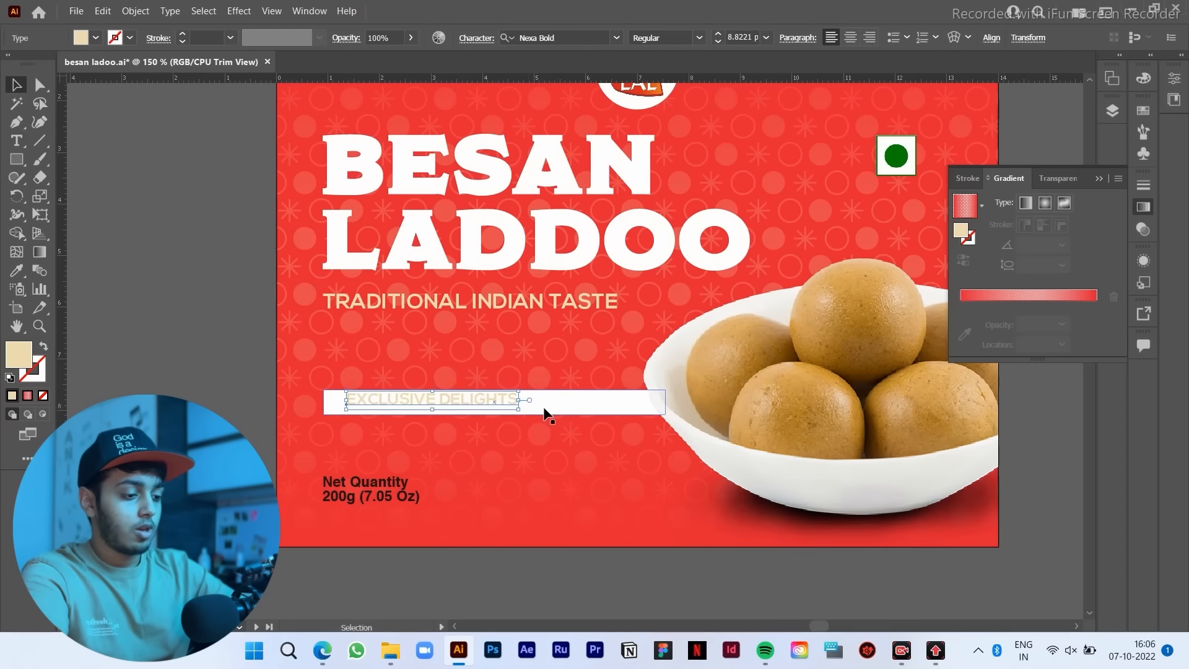
Step: Fill the band behind EXCLUSIVE DELIGHTS with the linear gradient and set its angle to 0°
click(578, 409)
key(ctrl+minus)
scroll(610, 406, down, 1)
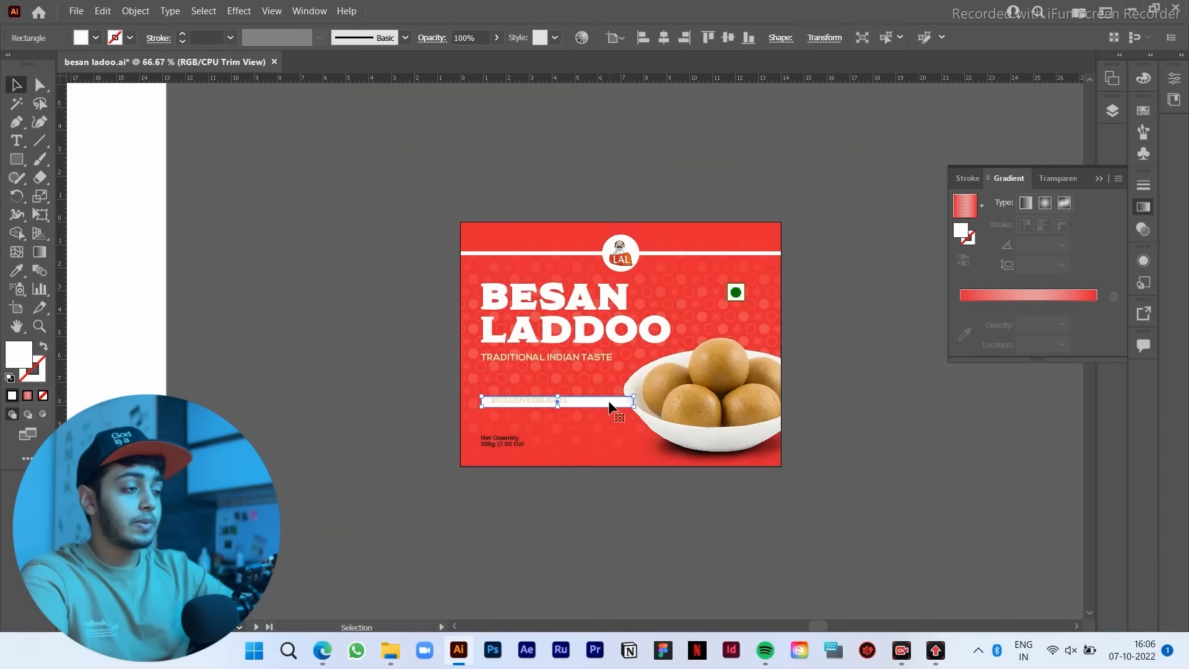
drag(578, 400, 631, 395)
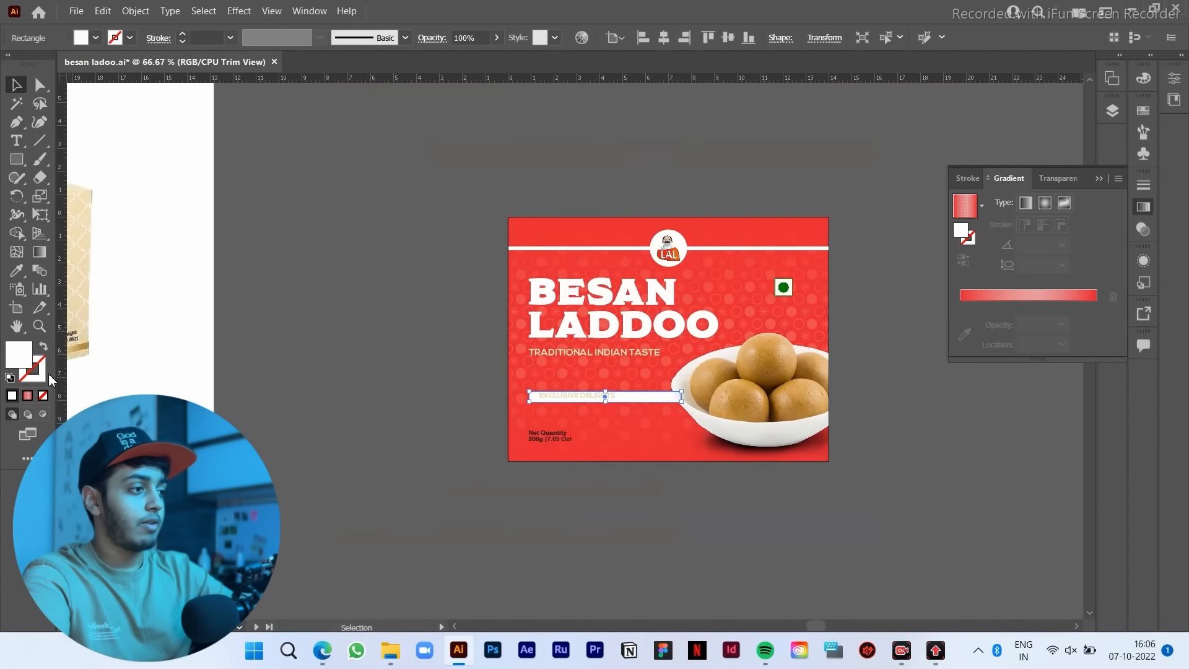
click(27, 395)
drag(291, 403, 439, 382)
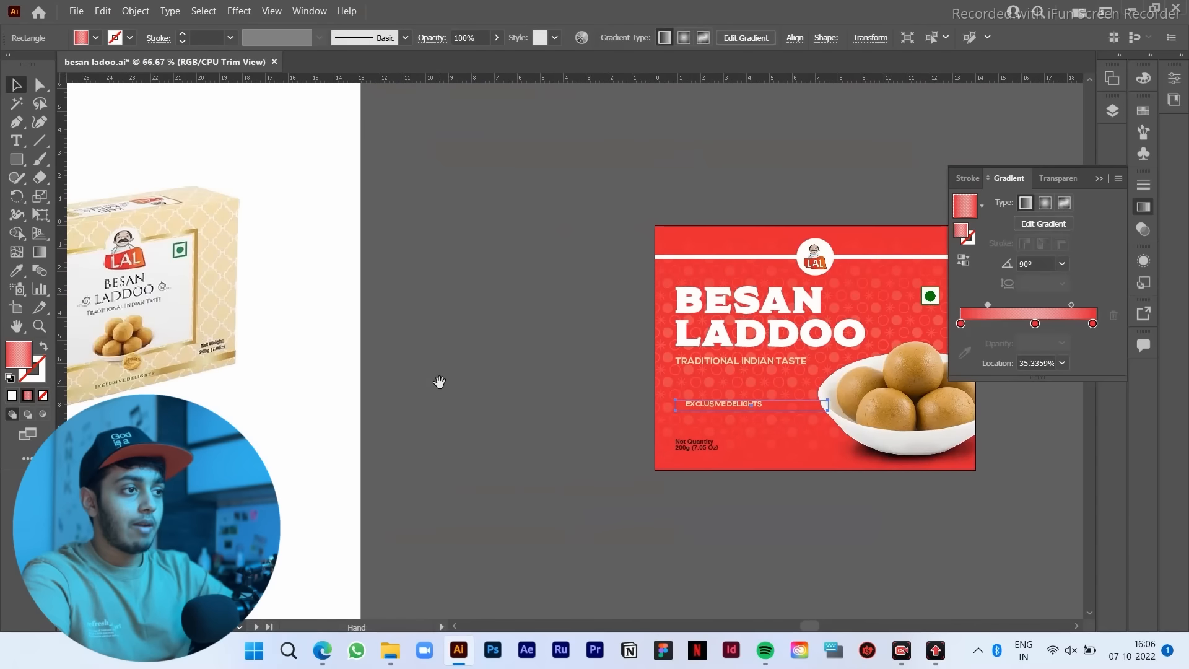
click(1062, 263)
click(1078, 280)
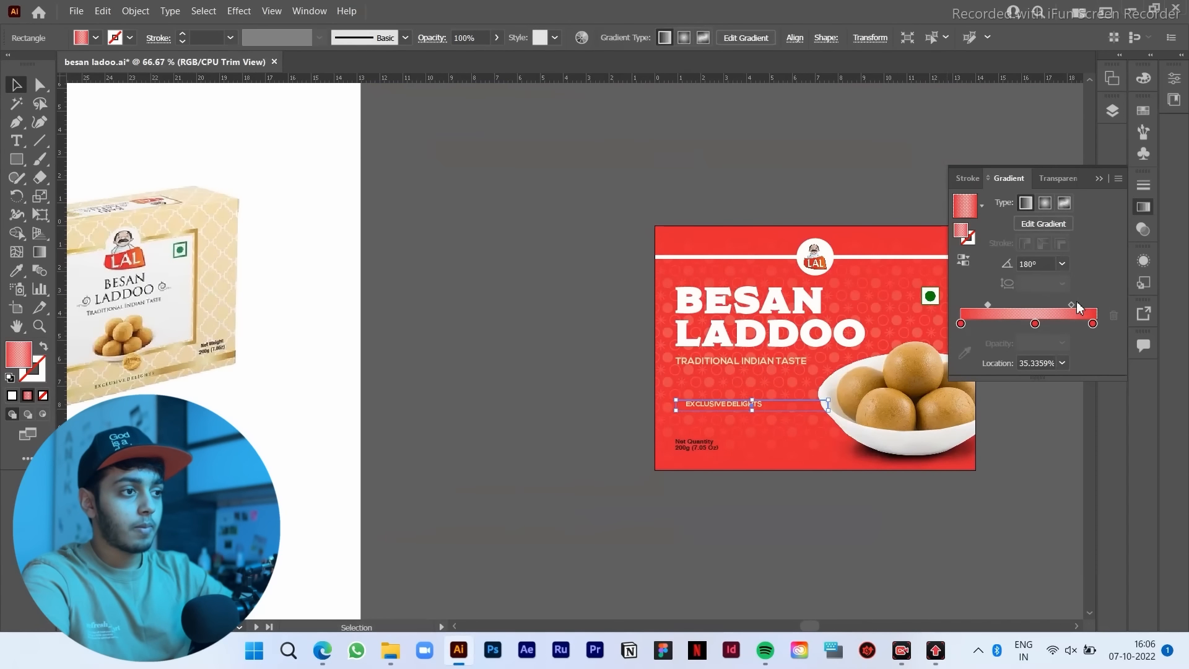
click(1063, 264)
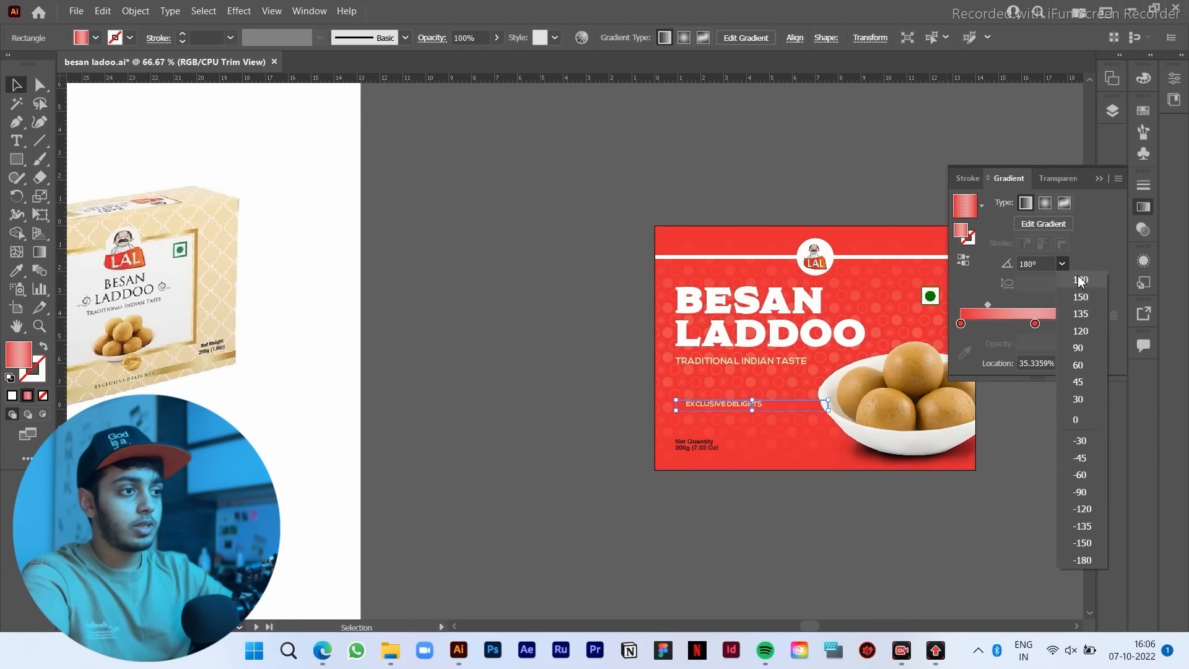
click(1083, 420)
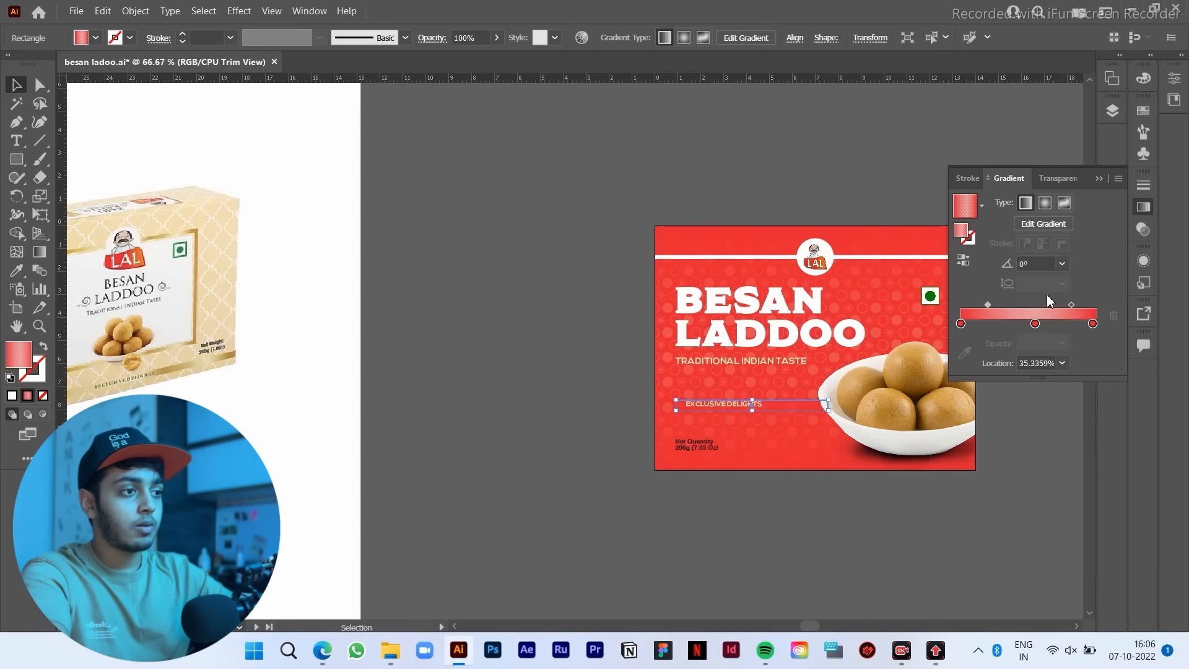
Step: Set the opacity of the band gradient's middle colour stop to 100%
click(1034, 323)
click(1061, 343)
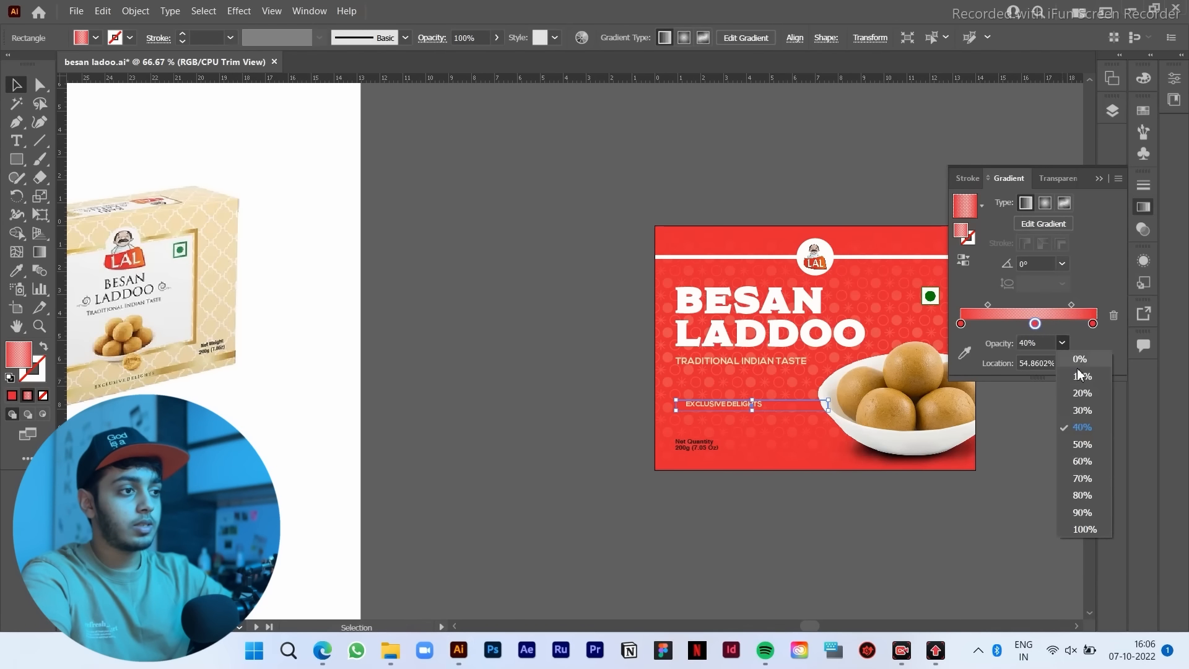
click(1085, 533)
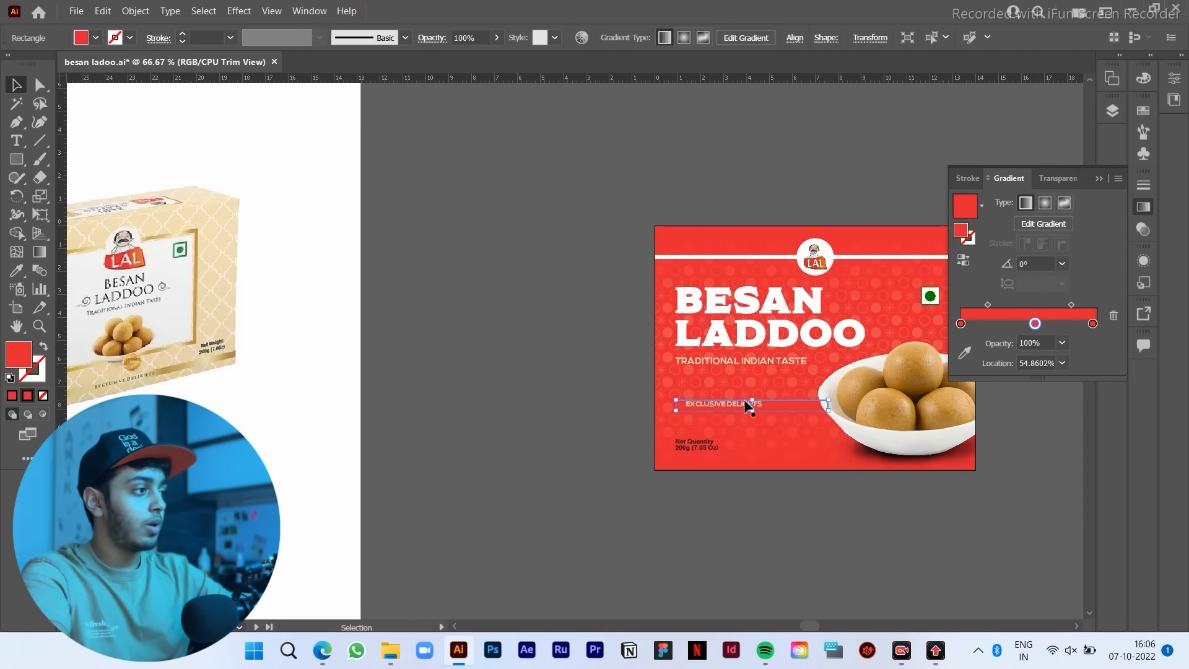
Step: Recolour the band gradient's end stop with dark gold sampled from the frame on the reference box
scroll(355, 355, down, 1)
scroll(219, 321, up, 3)
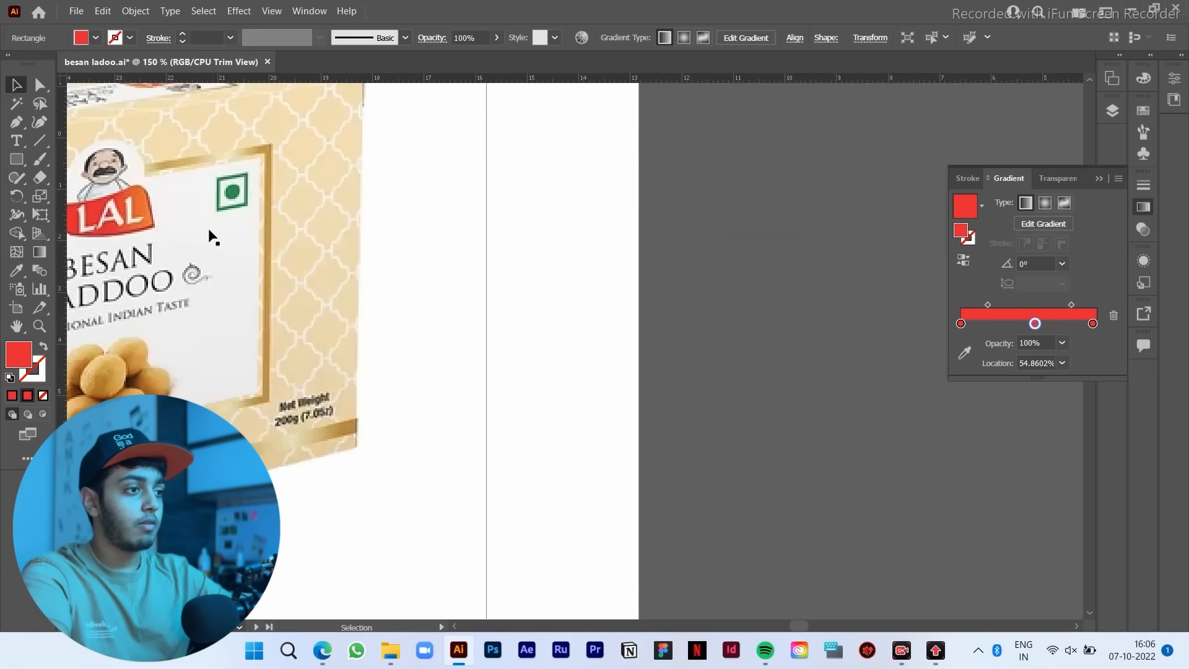
scroll(322, 268, up, 2)
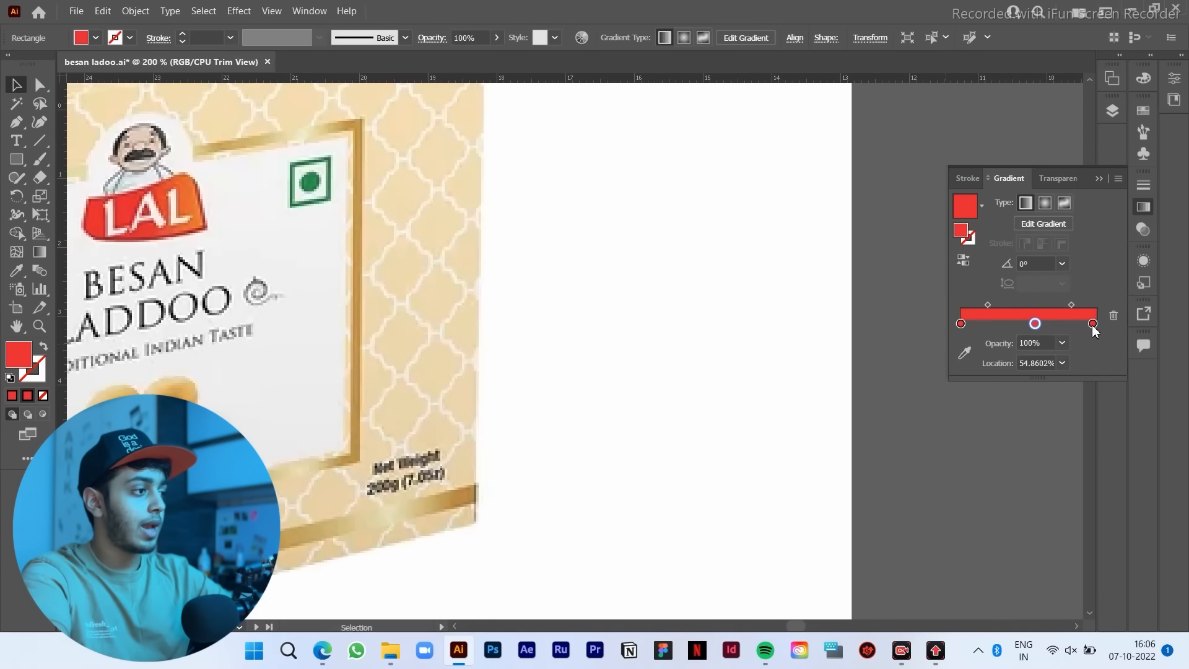
click(965, 353)
click(359, 401)
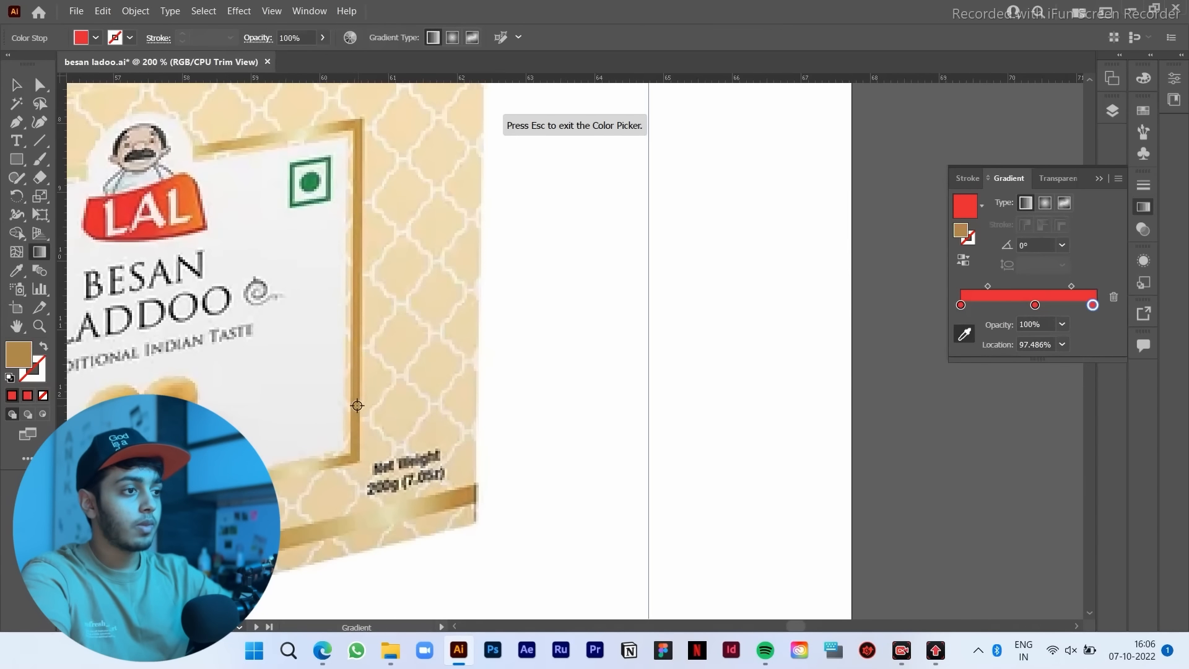
Step: Recolour the gradient's middle and start stops with lighter gold tones sampled from the reference box's lower band, then deselect the band
click(1035, 304)
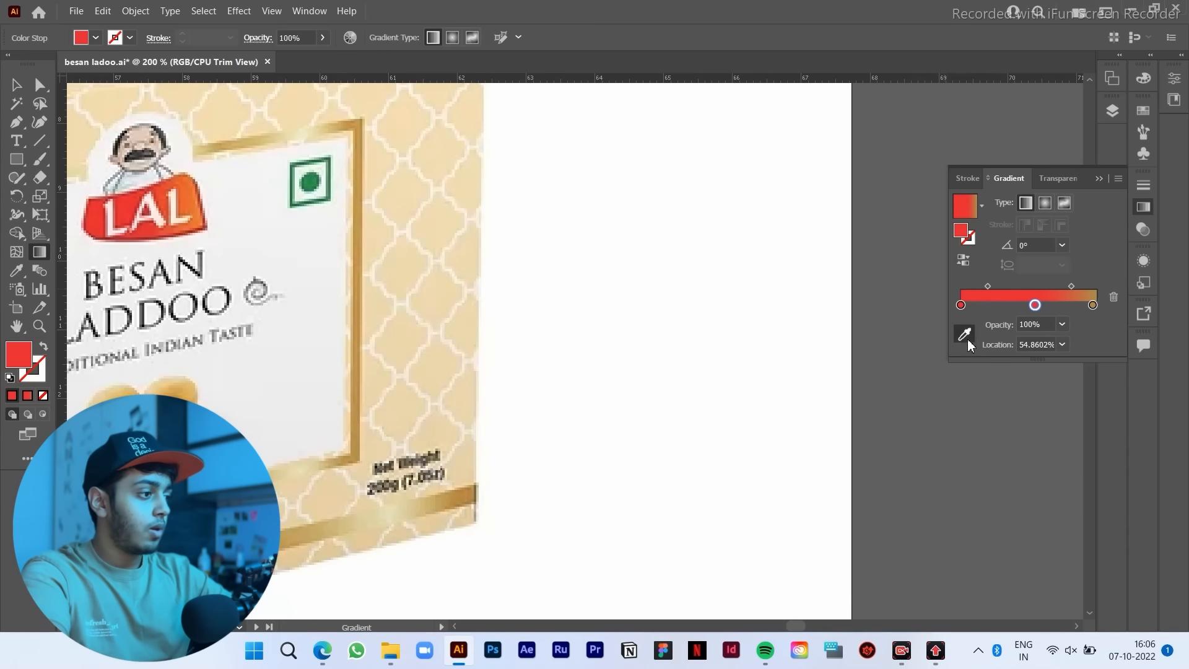
click(966, 337)
click(390, 513)
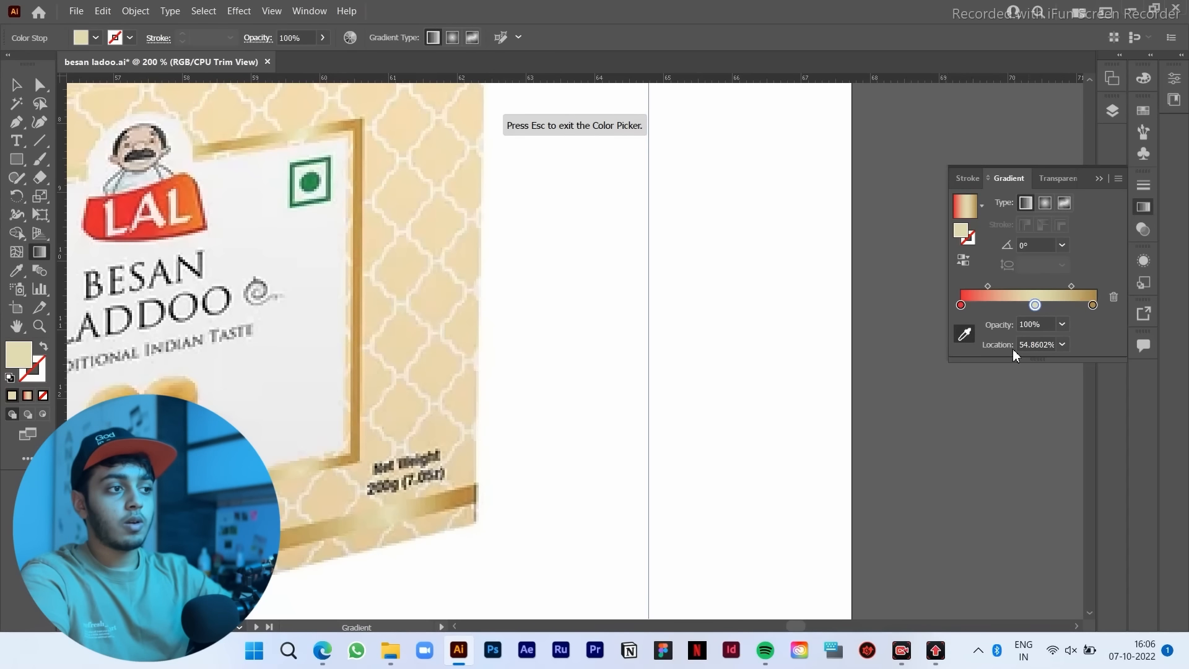
click(961, 306)
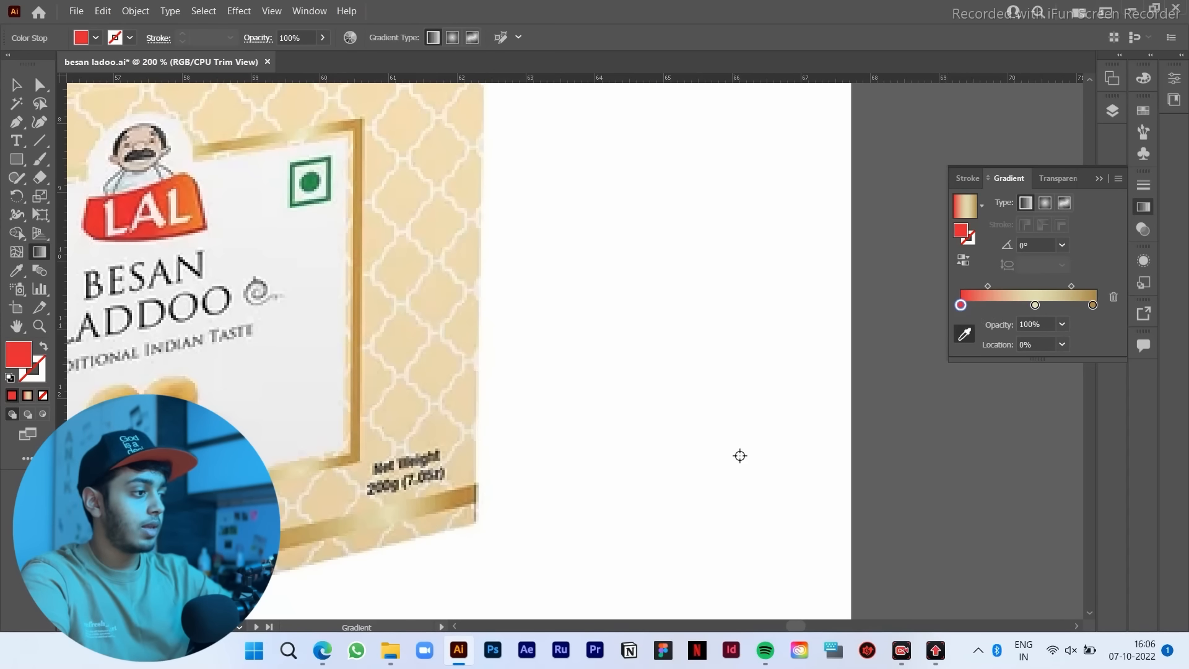
click(335, 529)
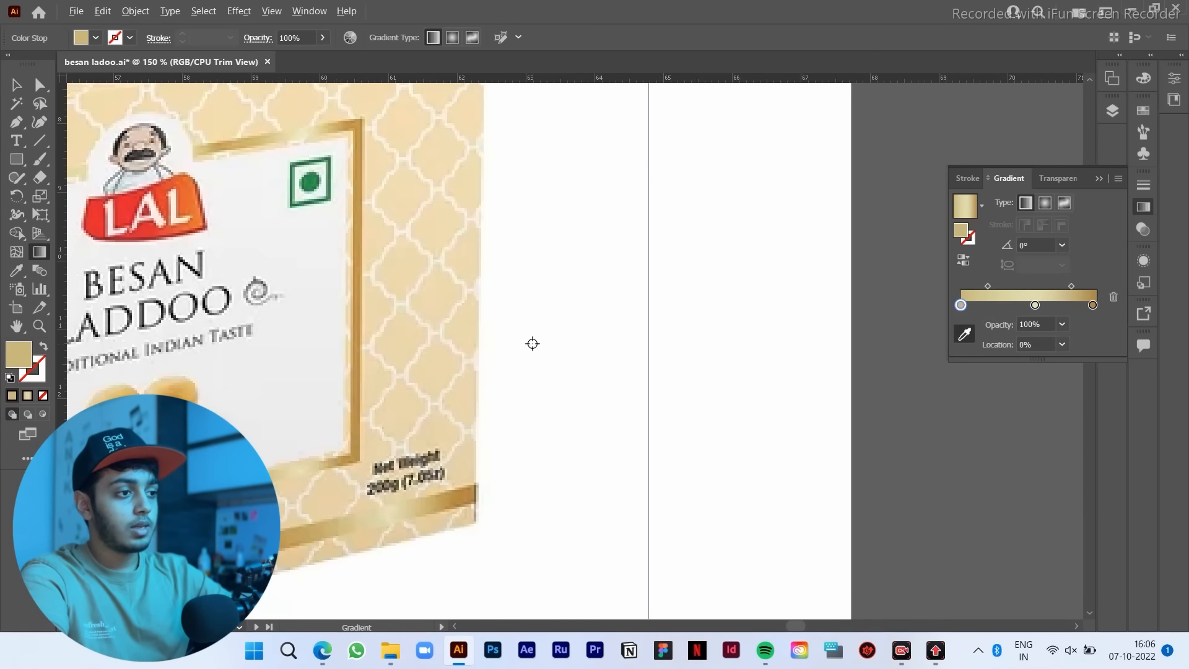
key(ctrl+minus)
scroll(530, 343, right, 6)
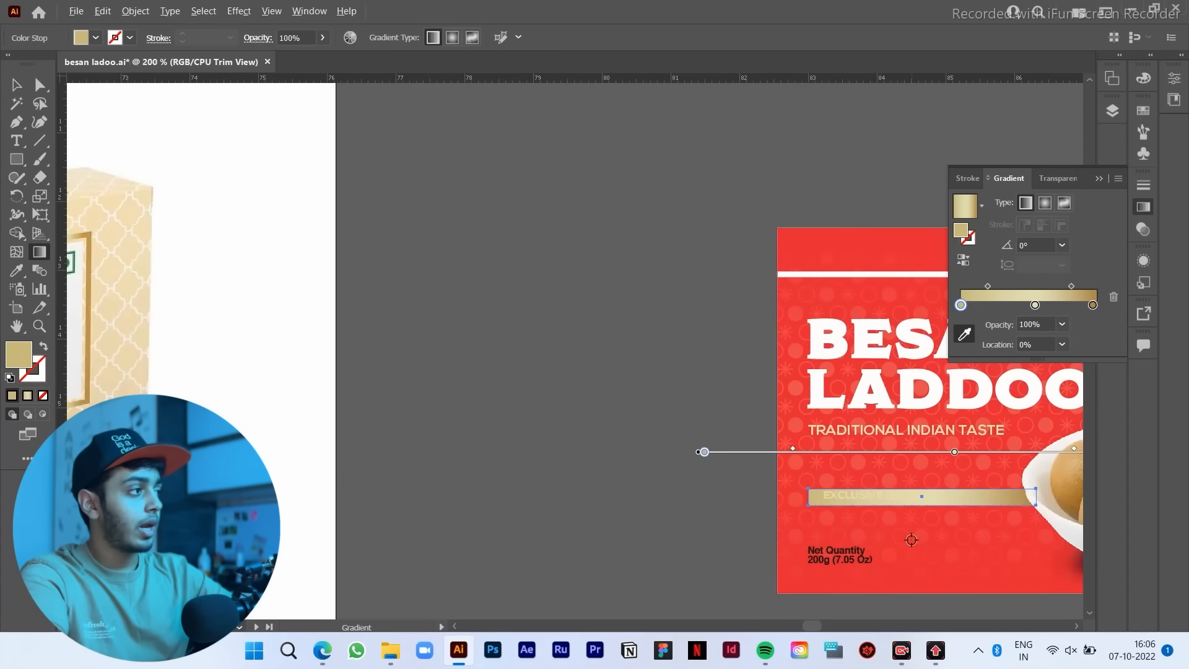
scroll(911, 538, up, 2)
click(14, 90)
scroll(254, 222, down, 2)
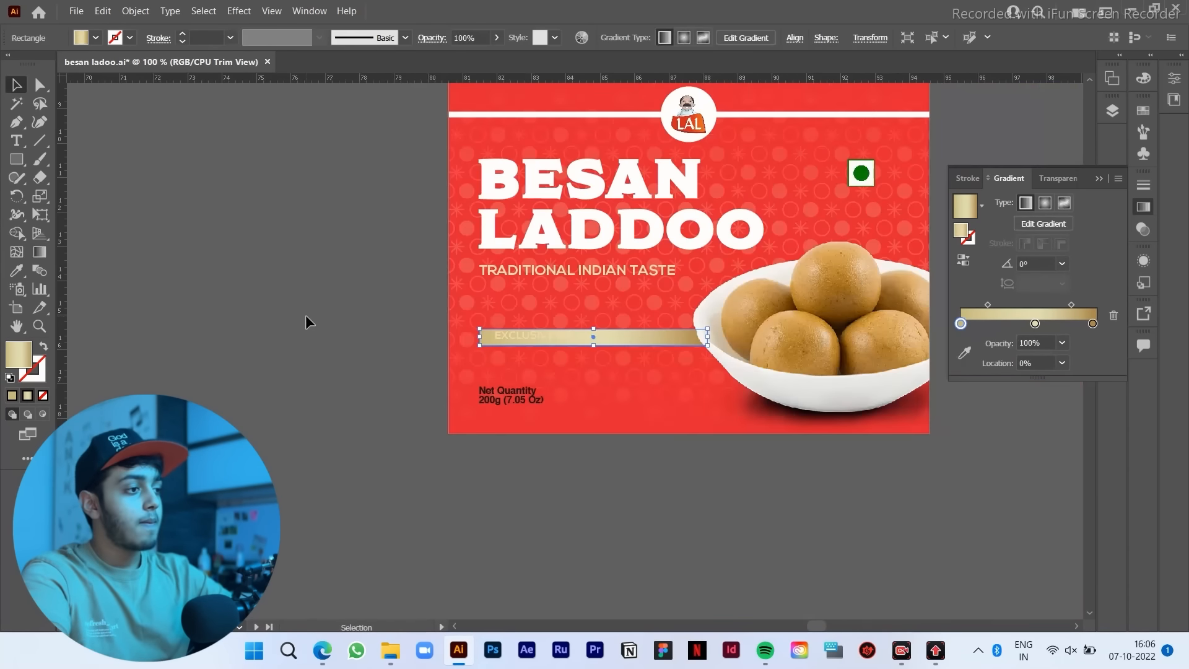
click(306, 314)
Step: Recolour the EXCLUSIVE DELIGHTS text on the gold band black using the Eyedropper
drag(325, 347, 260, 434)
scroll(473, 431, up, 1)
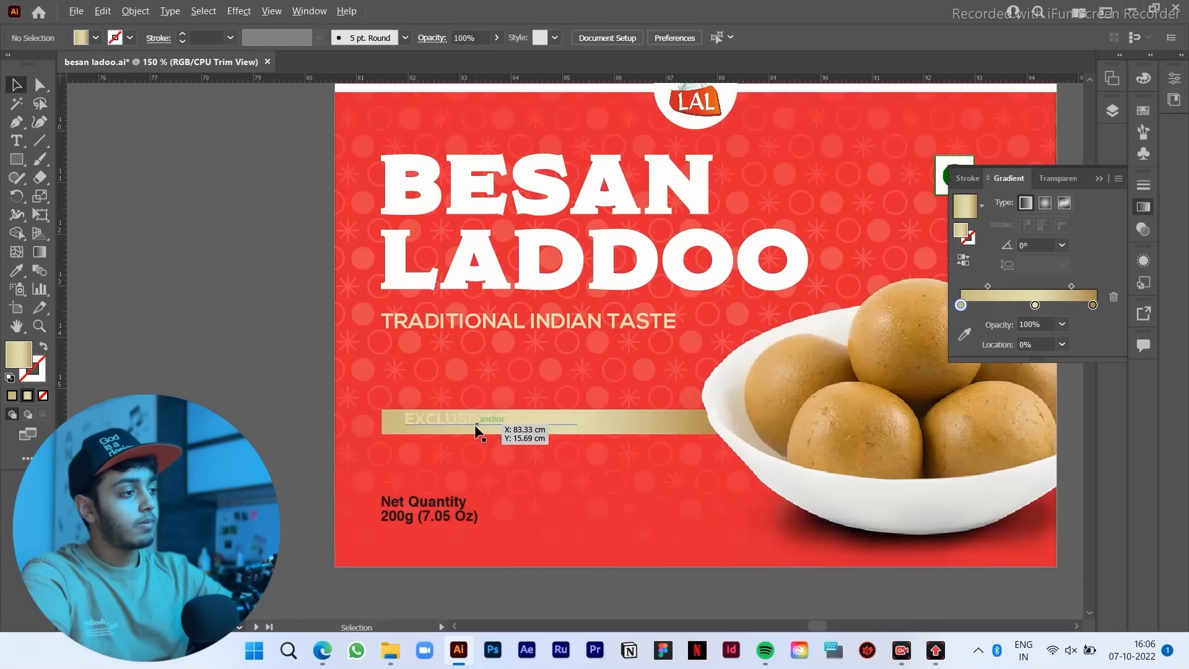
click(477, 431)
scroll(477, 431, down, 2)
drag(326, 437, 571, 420)
scroll(812, 423, up, 1)
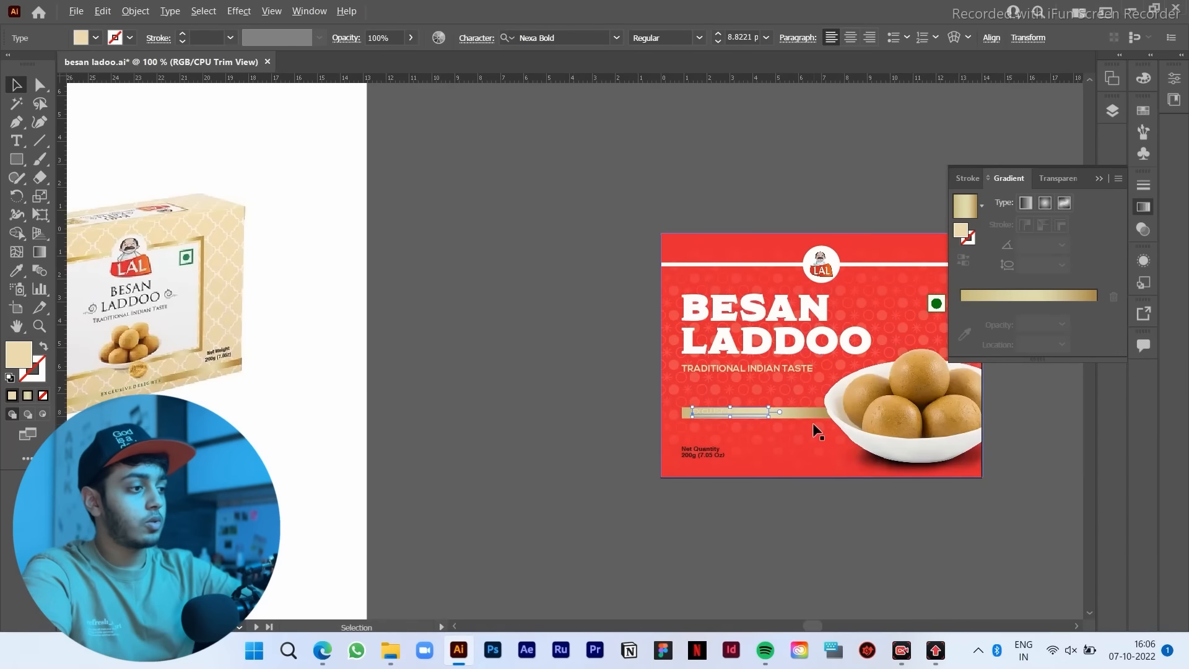
key(i)
scroll(641, 402, down, 1)
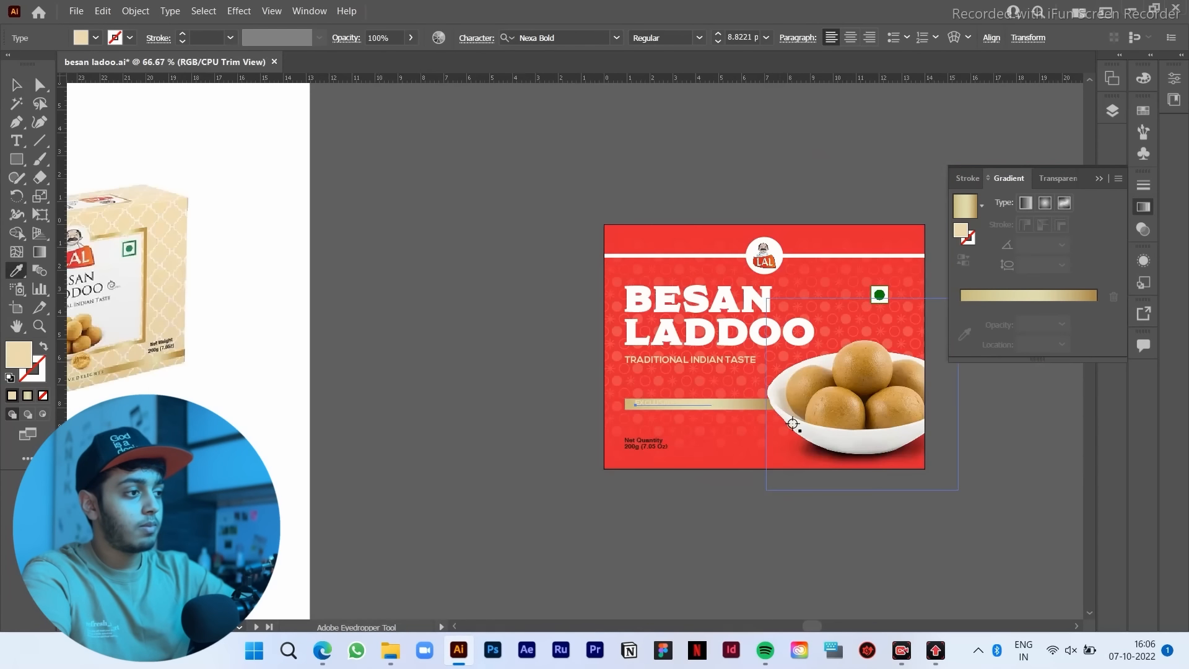
click(819, 451)
key(v)
click(775, 500)
scroll(716, 404, up, 2)
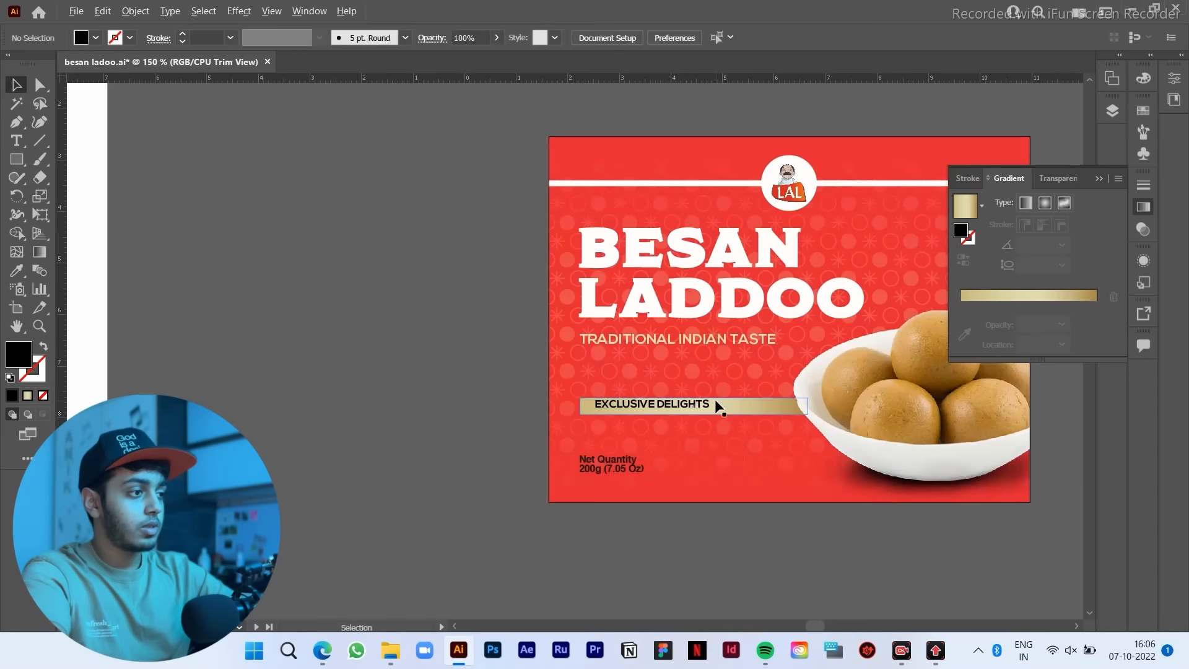
Step: Nudge the EXCLUSIVE DELIGHTS text slightly down so it sits vertically centred on the gold band, then deselect it
click(669, 416)
scroll(672, 415, up, 1)
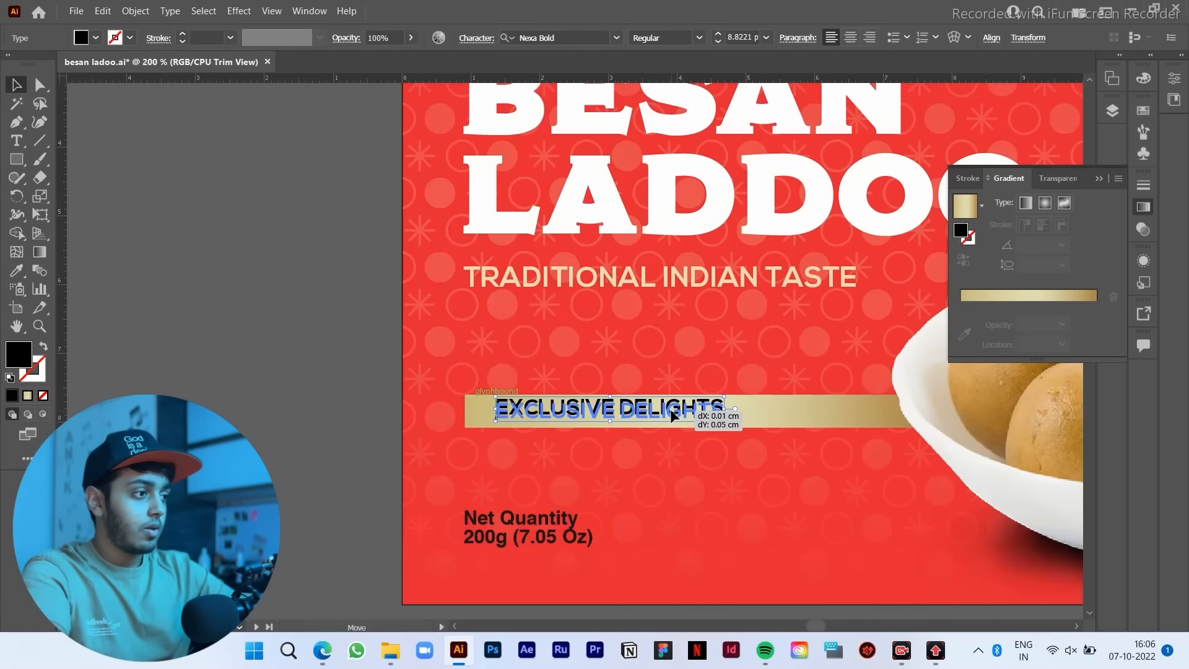
scroll(674, 415, down, 3)
scroll(621, 416, up, 1)
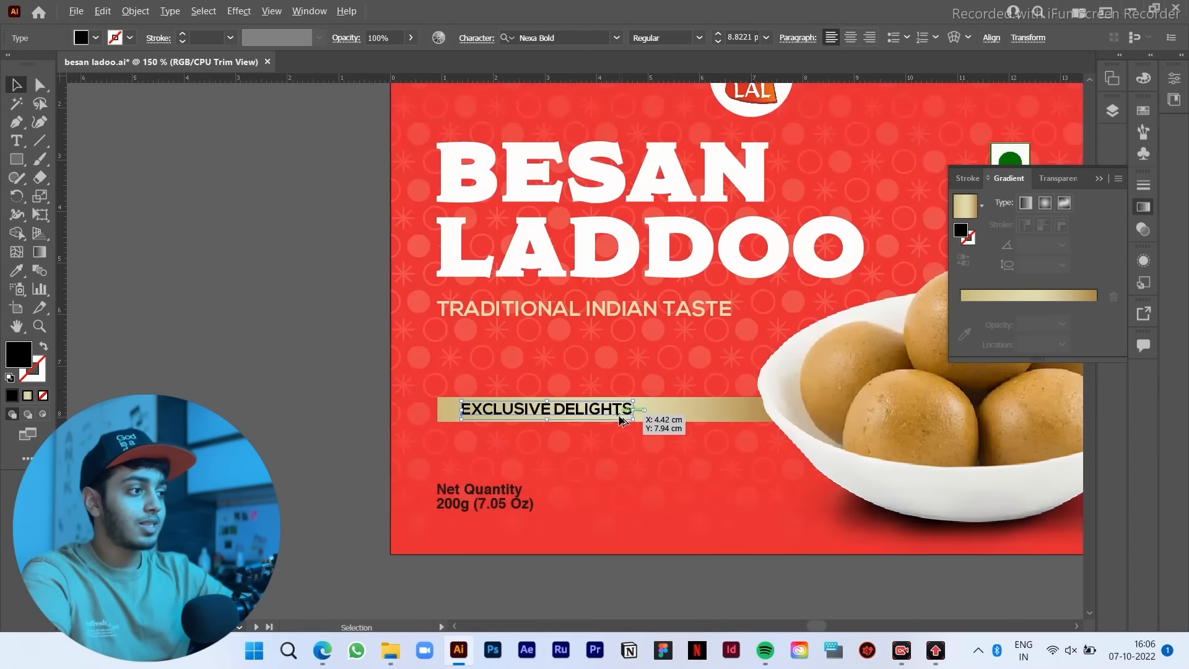
scroll(614, 414, down, 1)
drag(611, 412, 495, 414)
click(835, 430)
scroll(499, 439, up, 2)
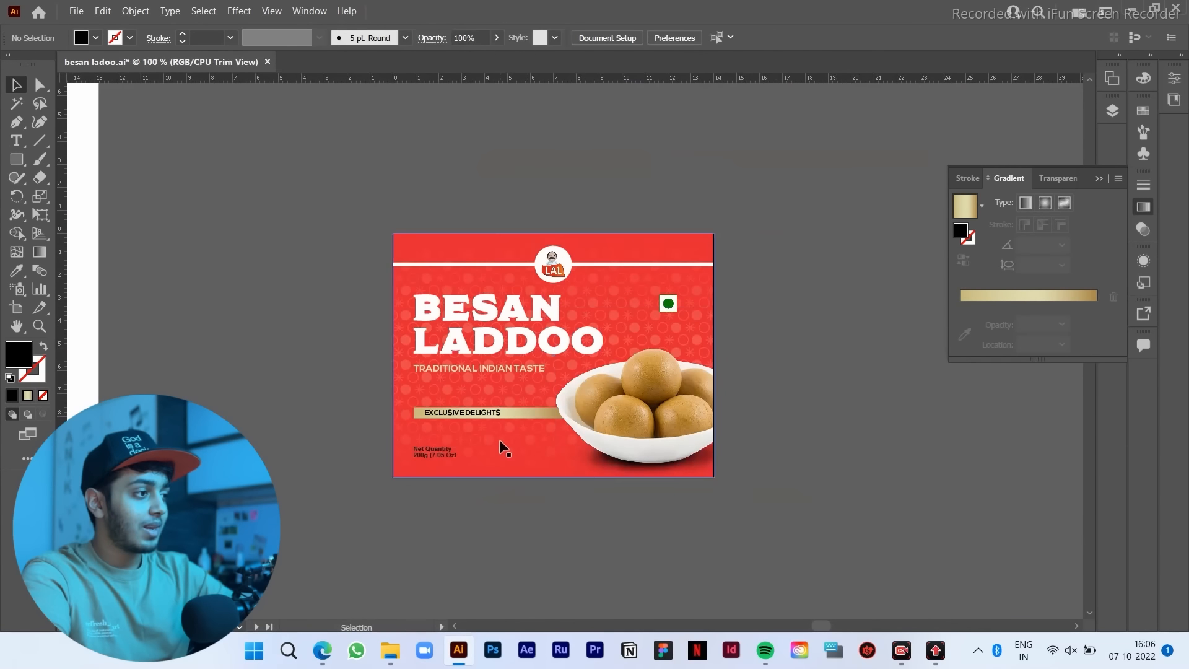
Step: Try to apply the BESAN LADDOO title's style to the EXCLUSIVE DELIGHTS text with the Eyedropper, and undo it
click(441, 384)
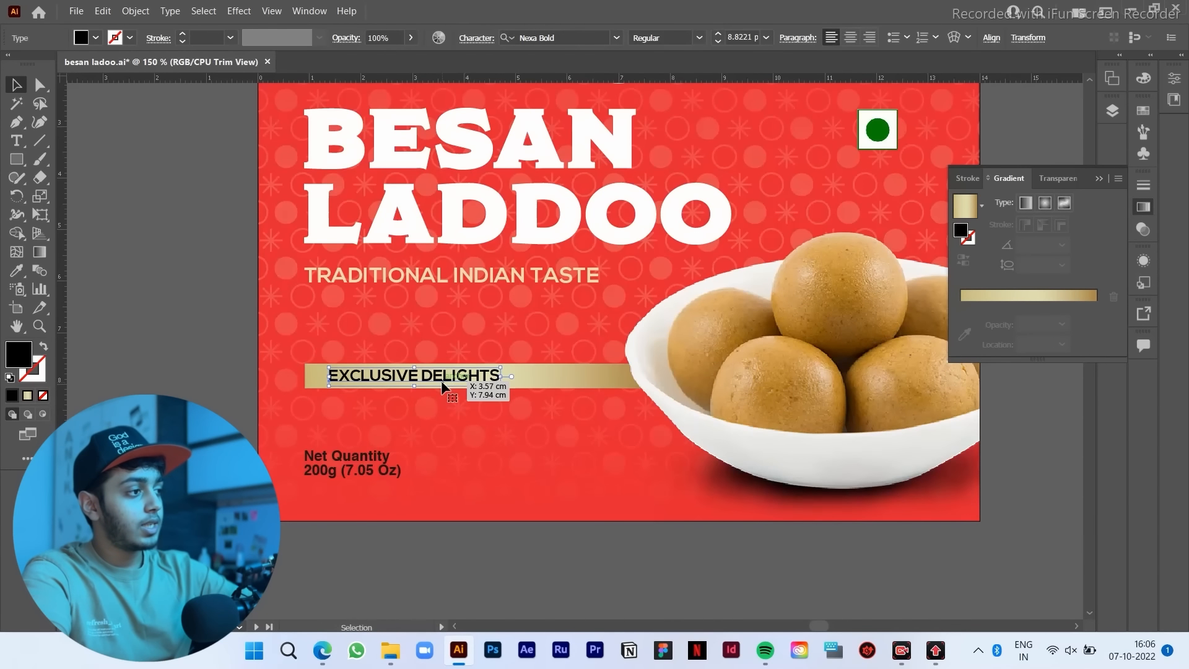
key(i)
click(440, 178)
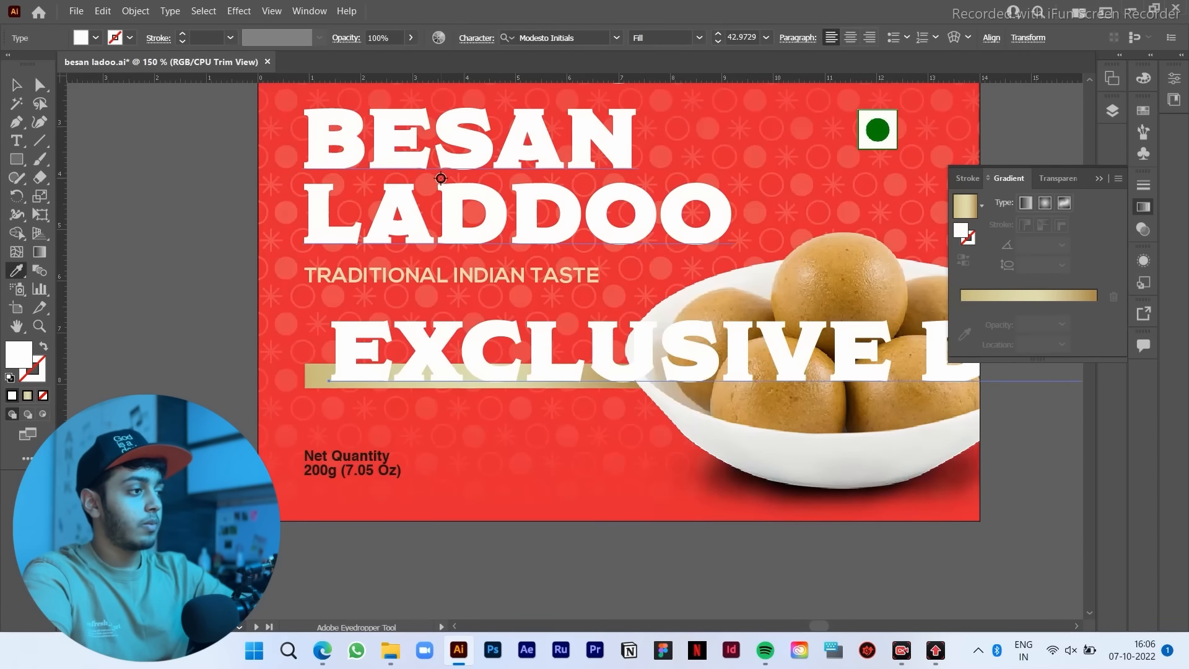
key(ctrl+z)
key(v)
Step: Check the Net Quantity text's font and change the TRADITIONAL INDIAN TASTE line to Helvetica
drag(475, 376, 356, 384)
click(272, 468)
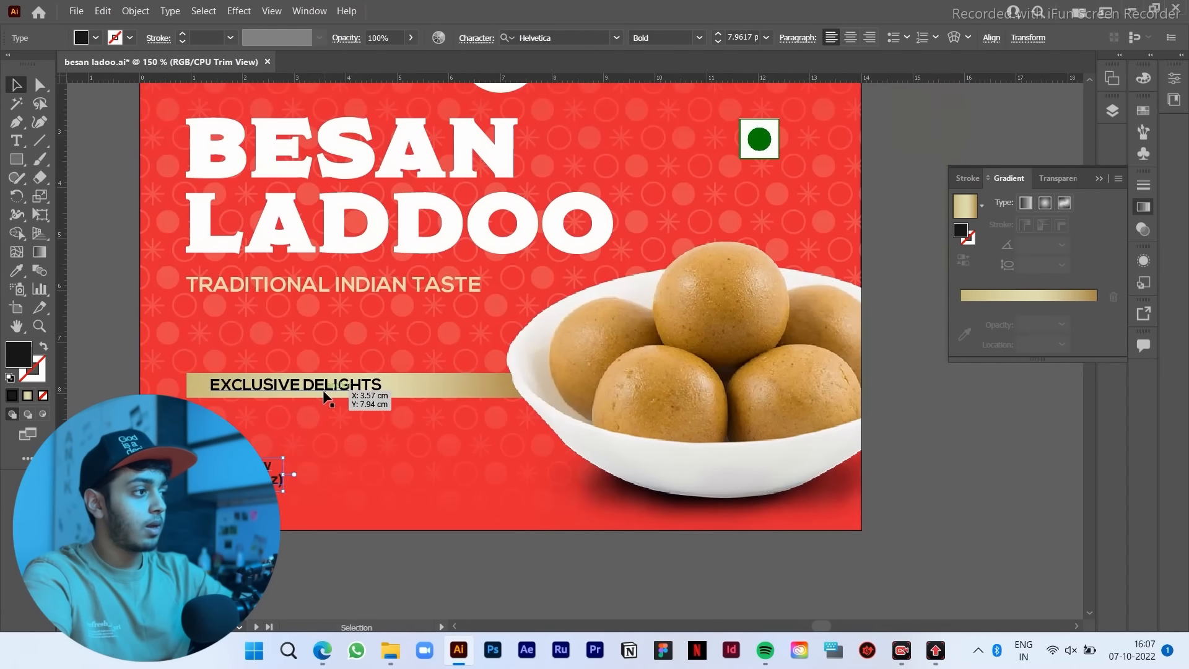
click(349, 282)
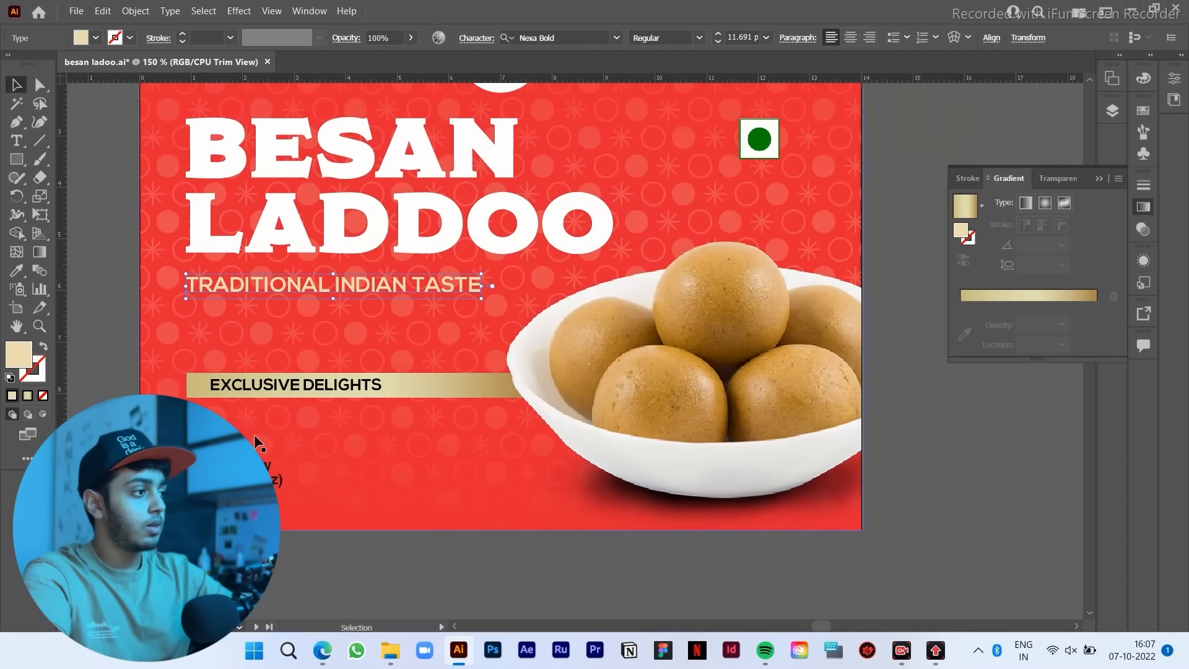
click(276, 472)
click(325, 281)
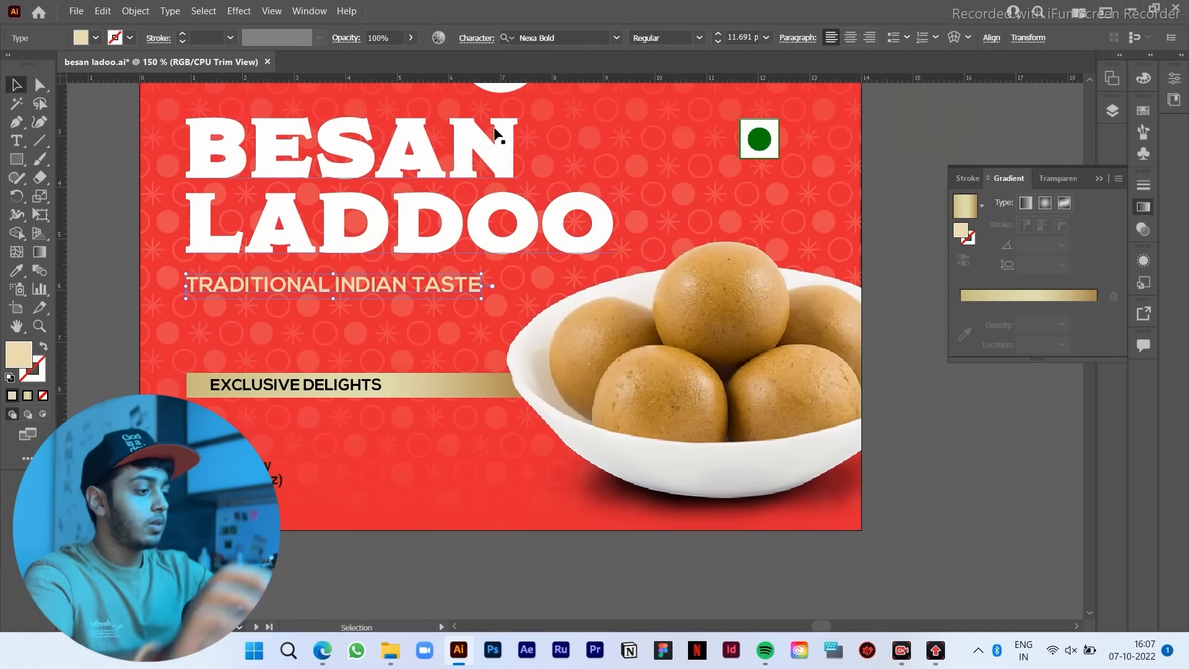
click(555, 38)
text(HELVE)
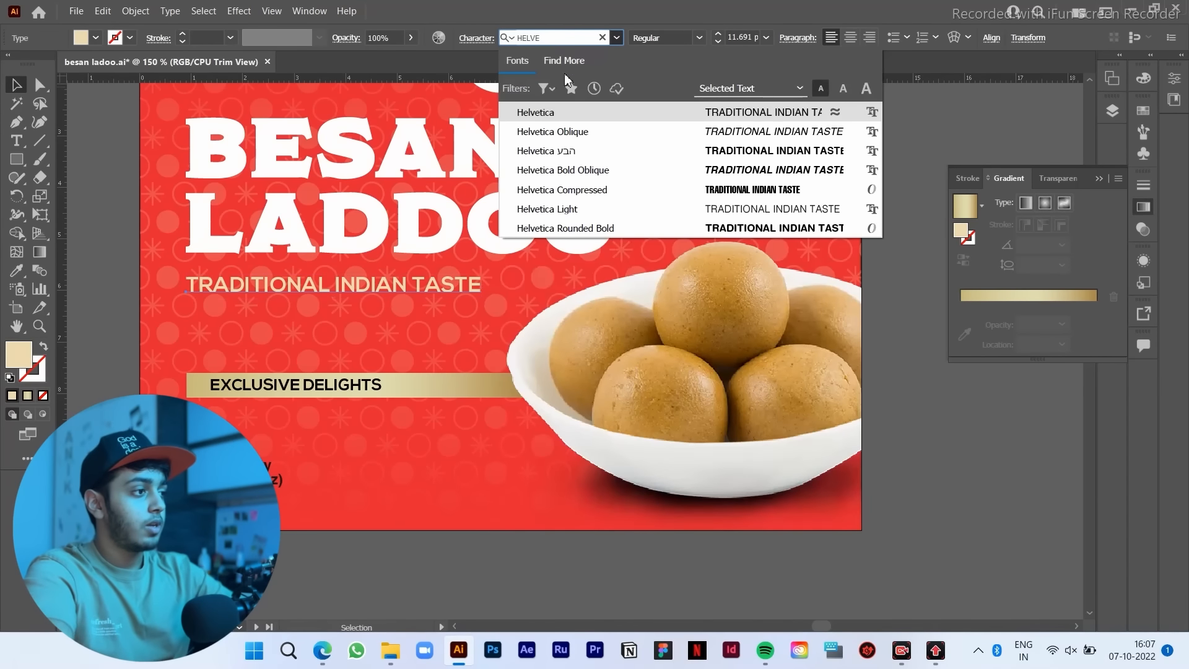
click(571, 111)
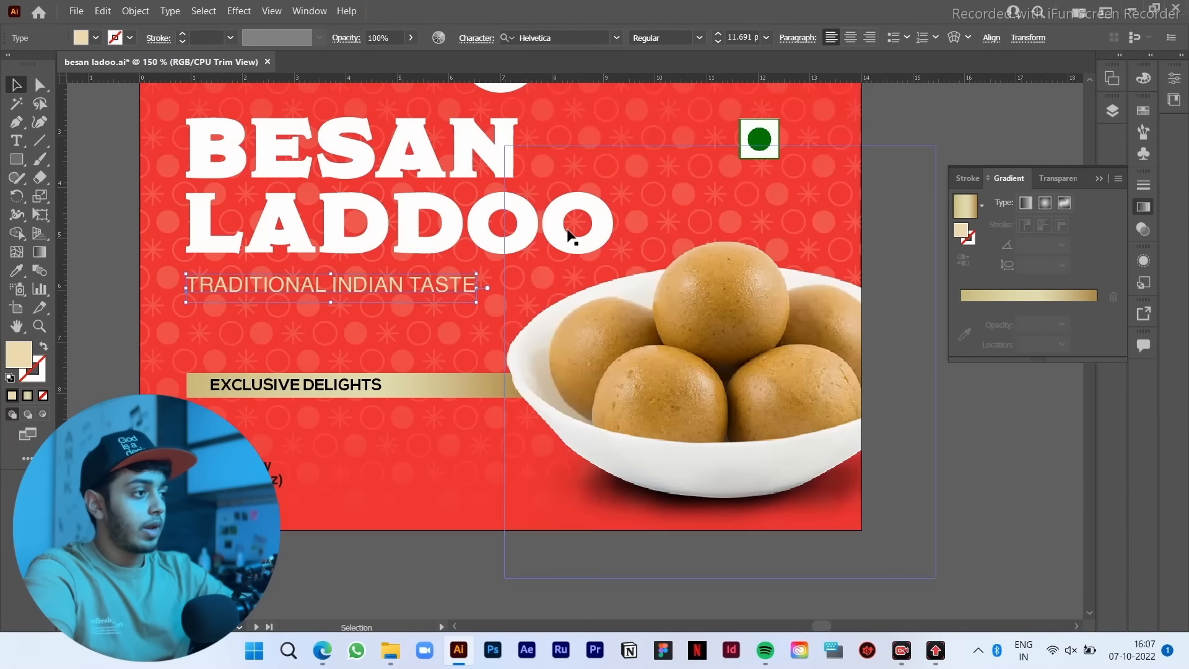
Step: Enlarge the TRADITIONAL INDIAN TASTE line to about 12.8 pt, set its font style to Bold and deselect it
drag(480, 288, 515, 287)
click(671, 38)
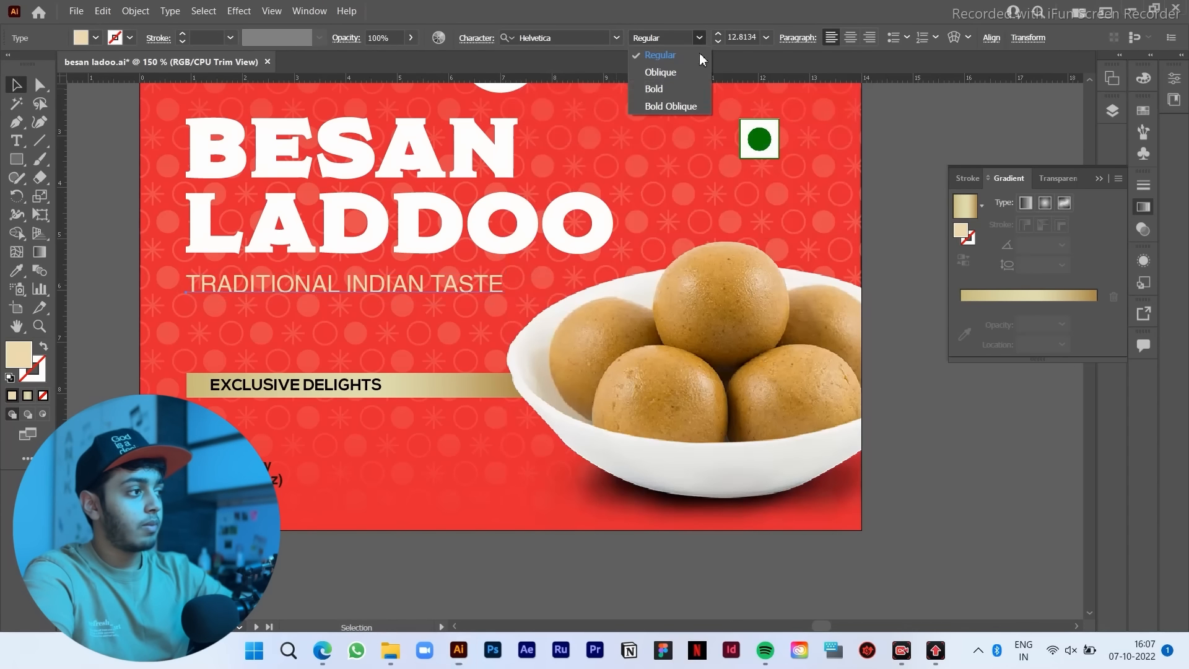
click(703, 88)
click(943, 417)
scroll(942, 415, down, 2)
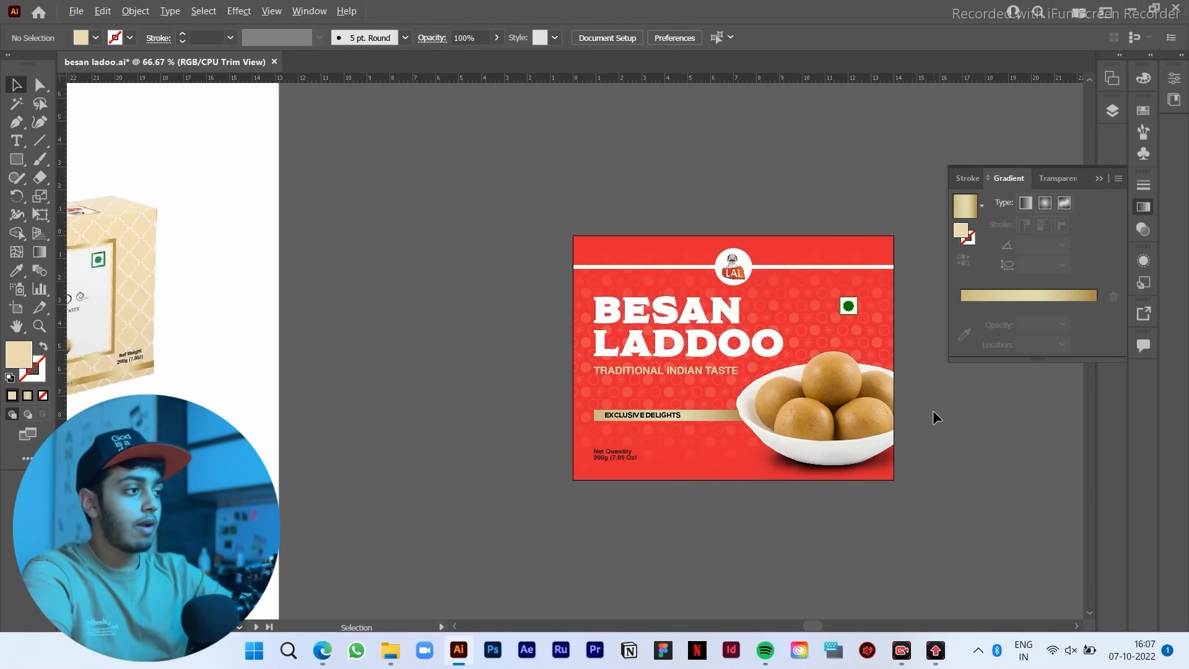
scroll(933, 410, up, 1)
scroll(896, 414, up, 1)
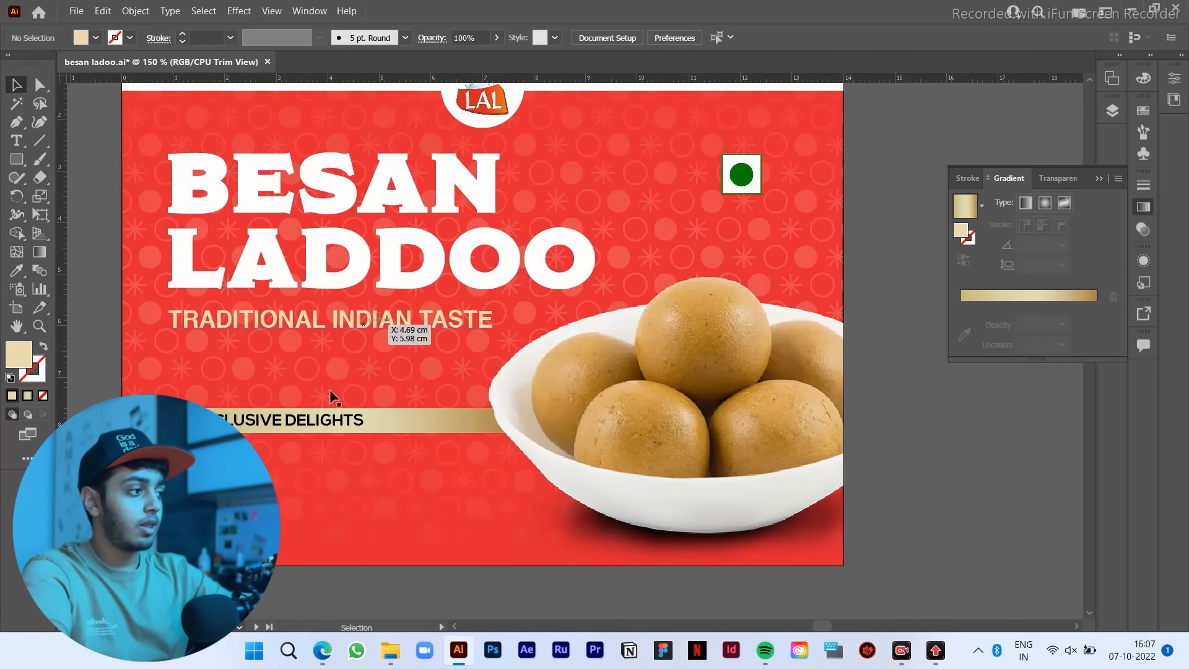
click(339, 428)
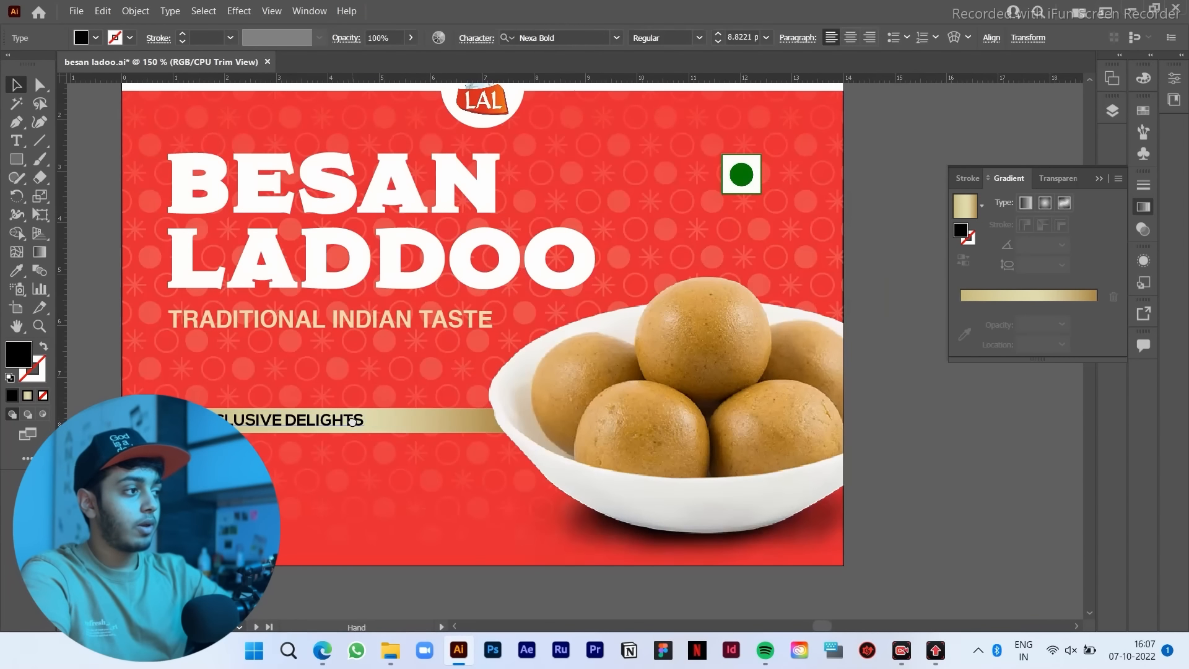
drag(355, 427, 356, 431)
drag(652, 234, 616, 275)
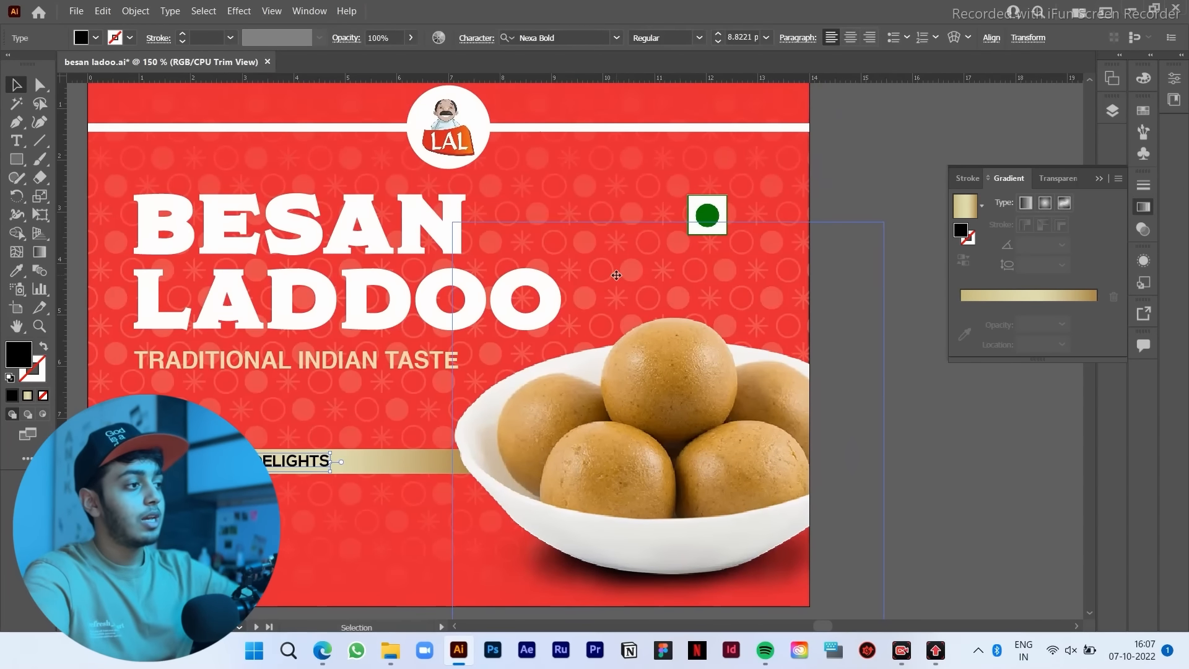
scroll(617, 282, down, 1)
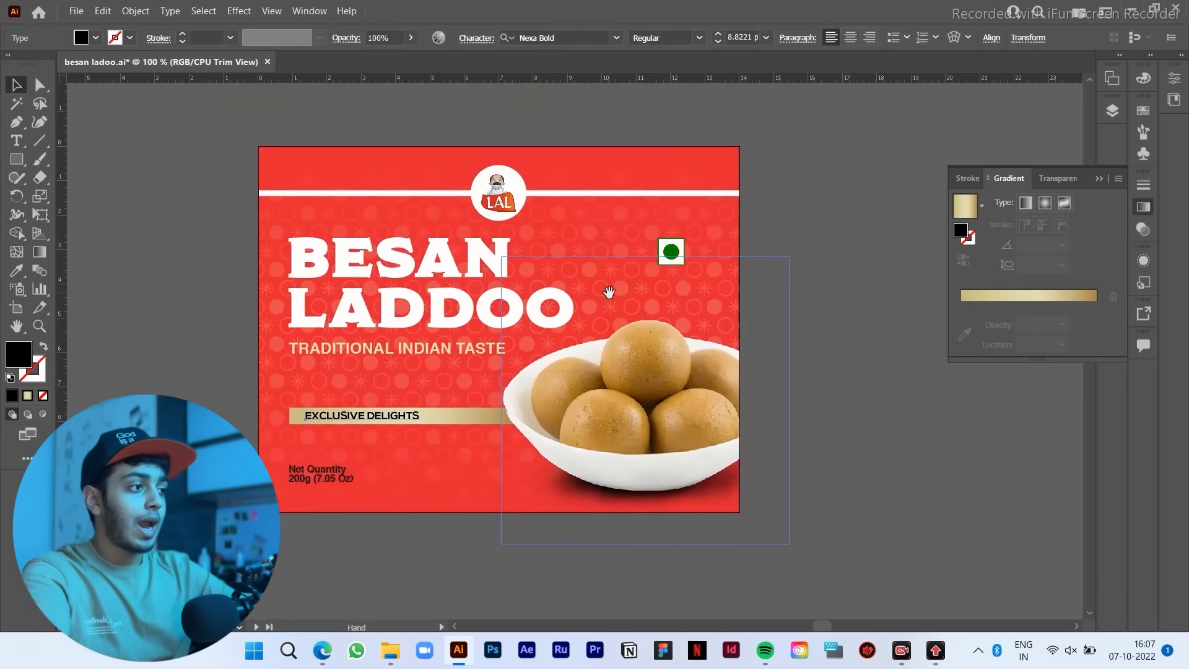
Step: Select the red gradient rectangle over the pattern, set its middle colour stop's opacity to 50% and deselect it
click(629, 283)
click(615, 234)
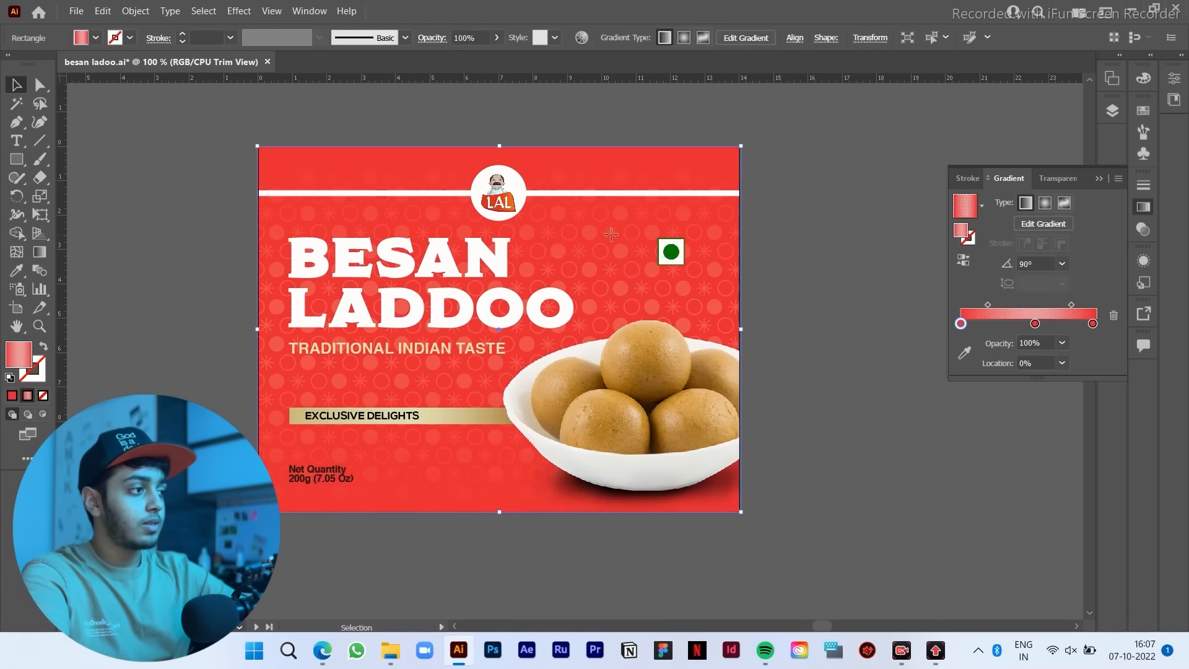
key(ctrl+z)
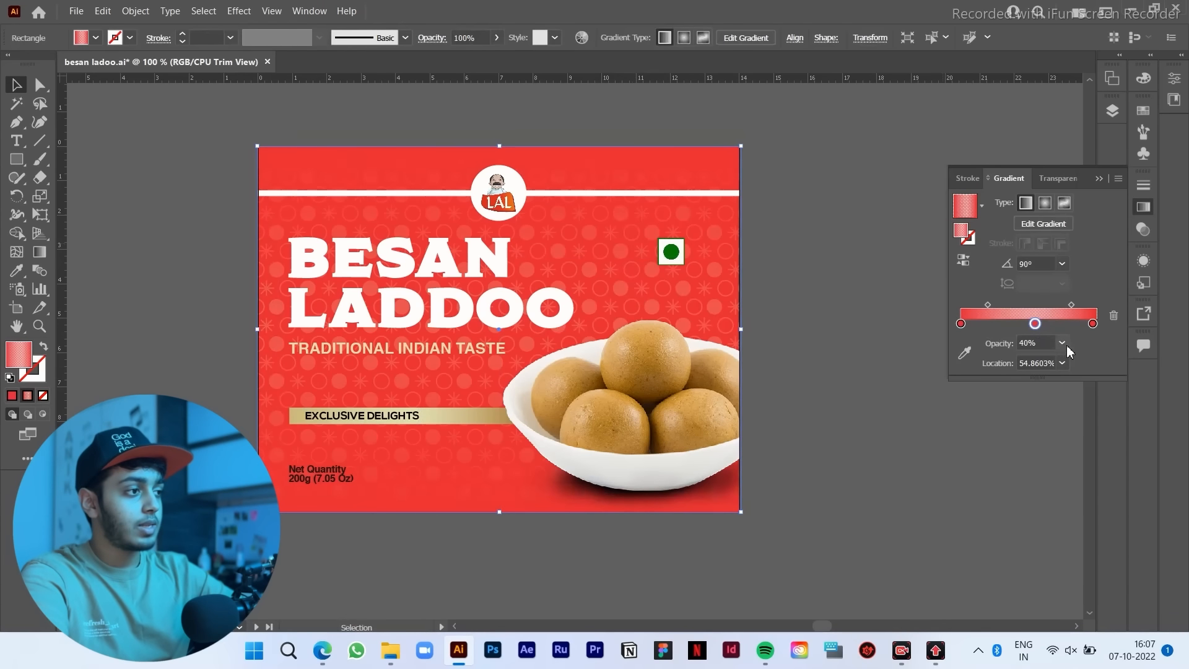
click(1063, 343)
click(1077, 444)
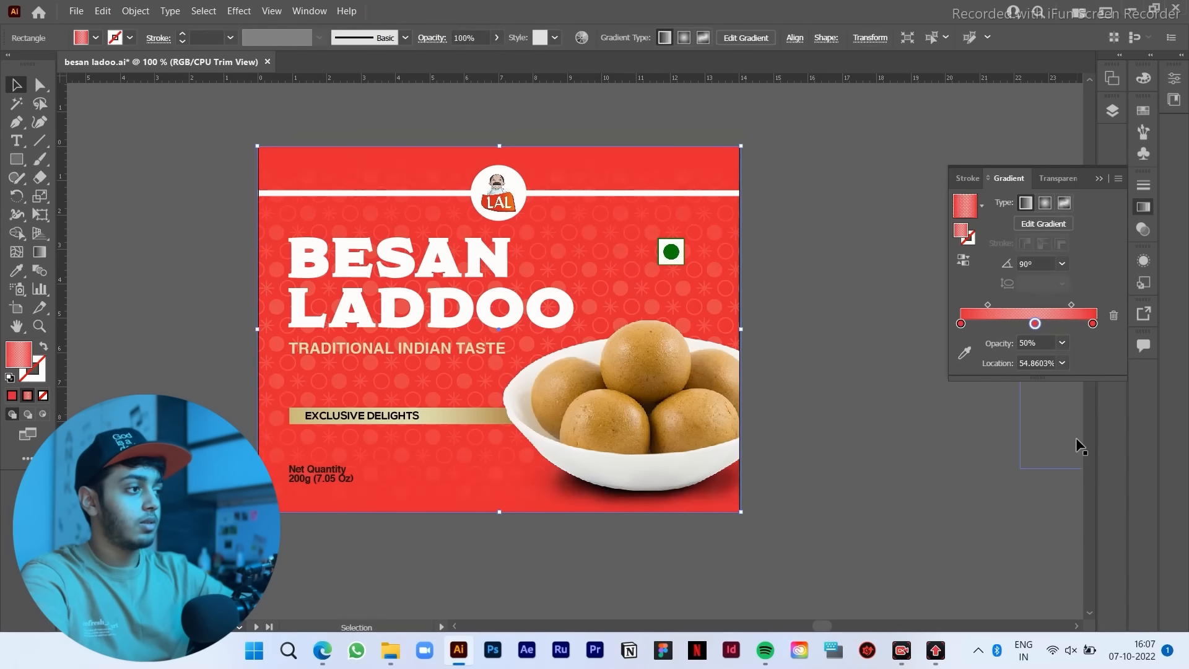
click(872, 422)
Step: Turn off Trim View to show the box dieline, guides and colour swatches outside the artboard, and clear the selection
scroll(809, 329, down, 3)
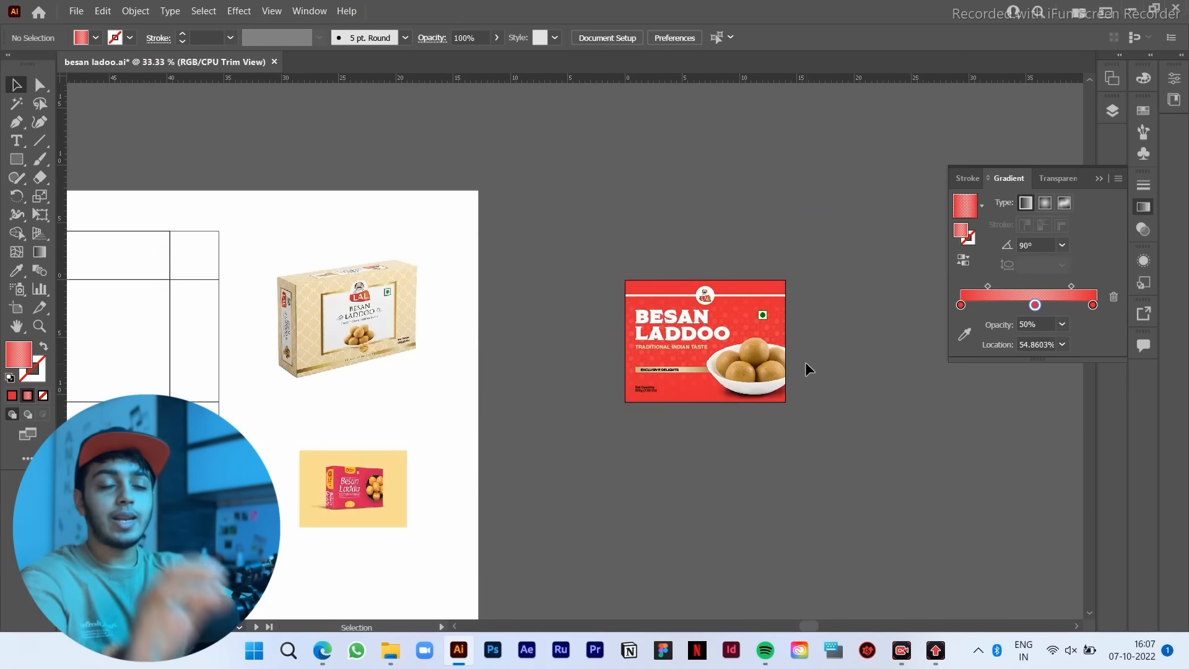
scroll(805, 363, up, 4)
scroll(805, 365, down, 1)
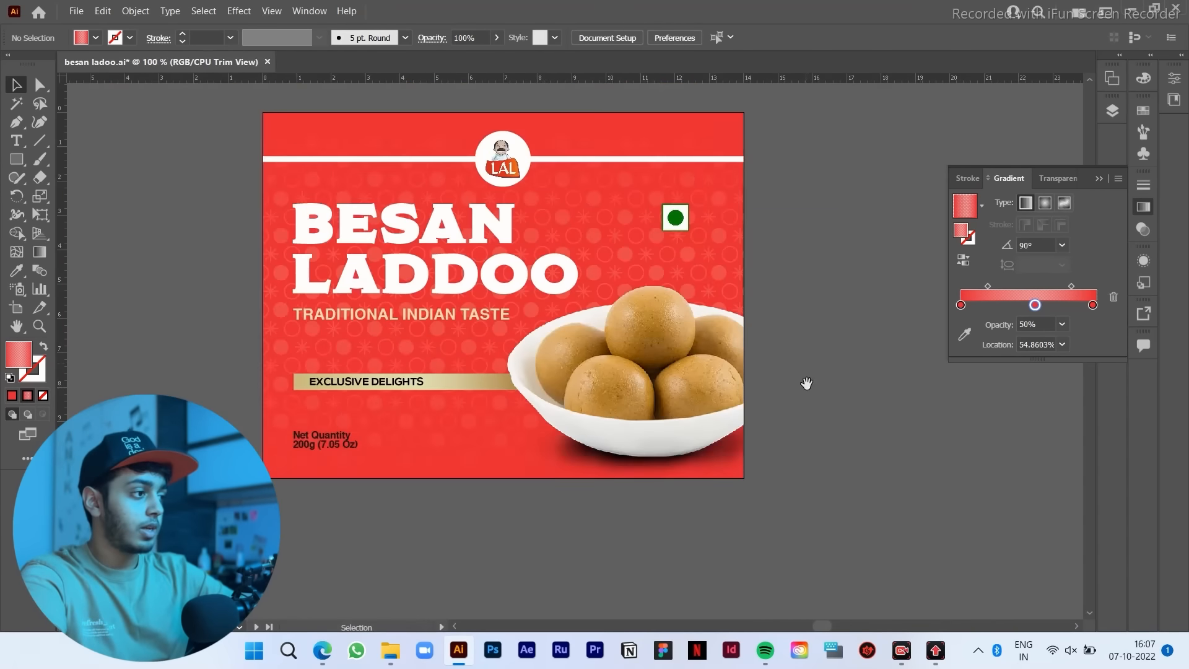
scroll(589, 398, up, 1)
click(397, 418)
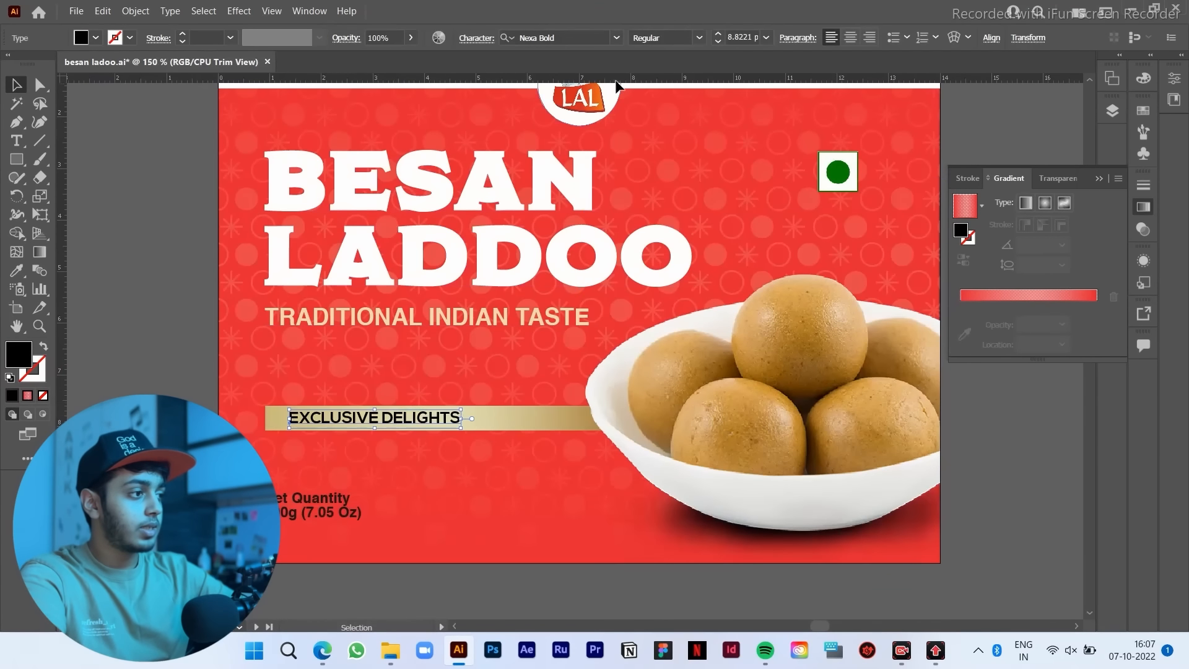
drag(489, 408, 528, 401)
scroll(528, 401, down, 2)
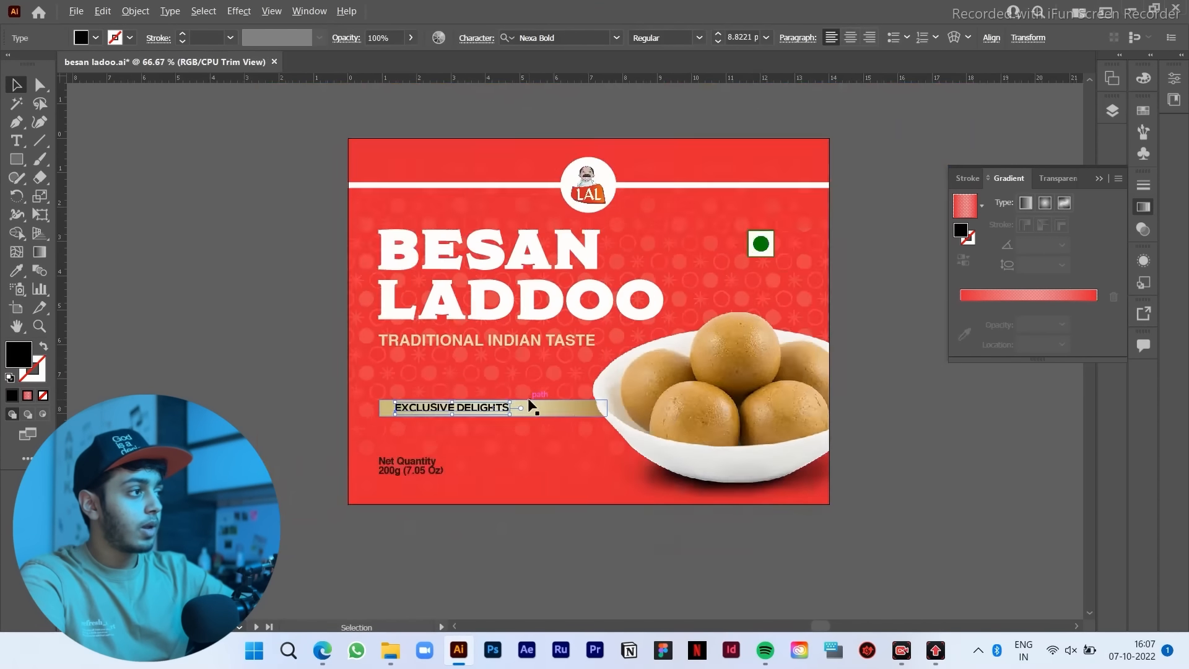
click(271, 10)
click(353, 101)
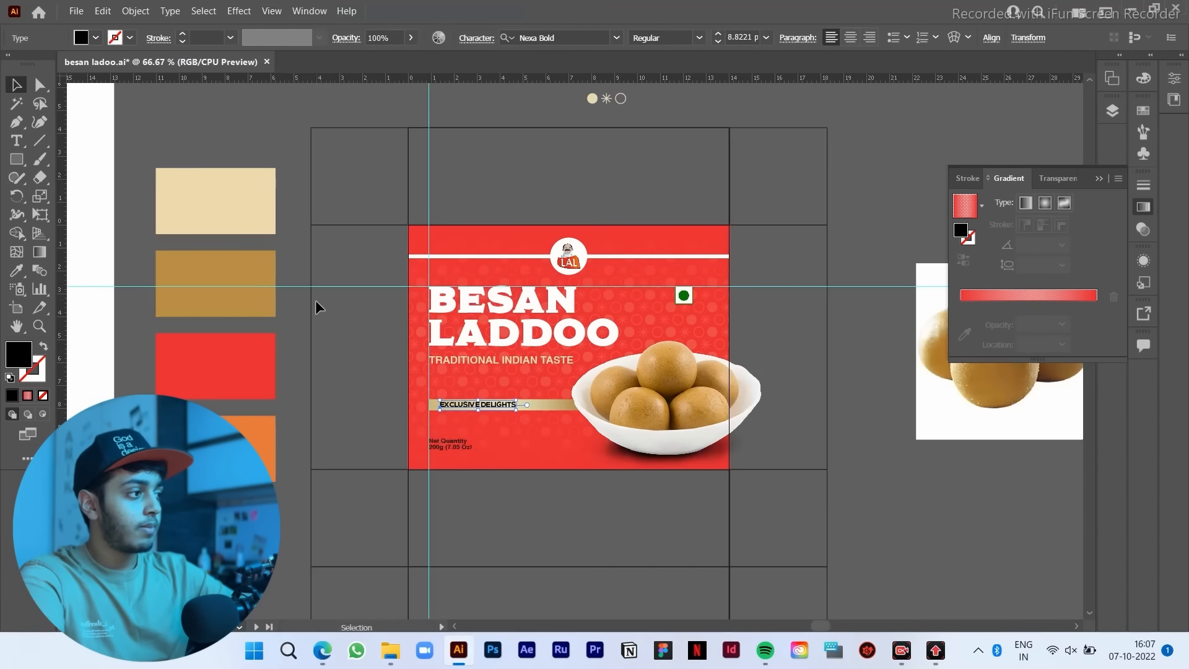
click(325, 344)
scroll(324, 343, up, 1)
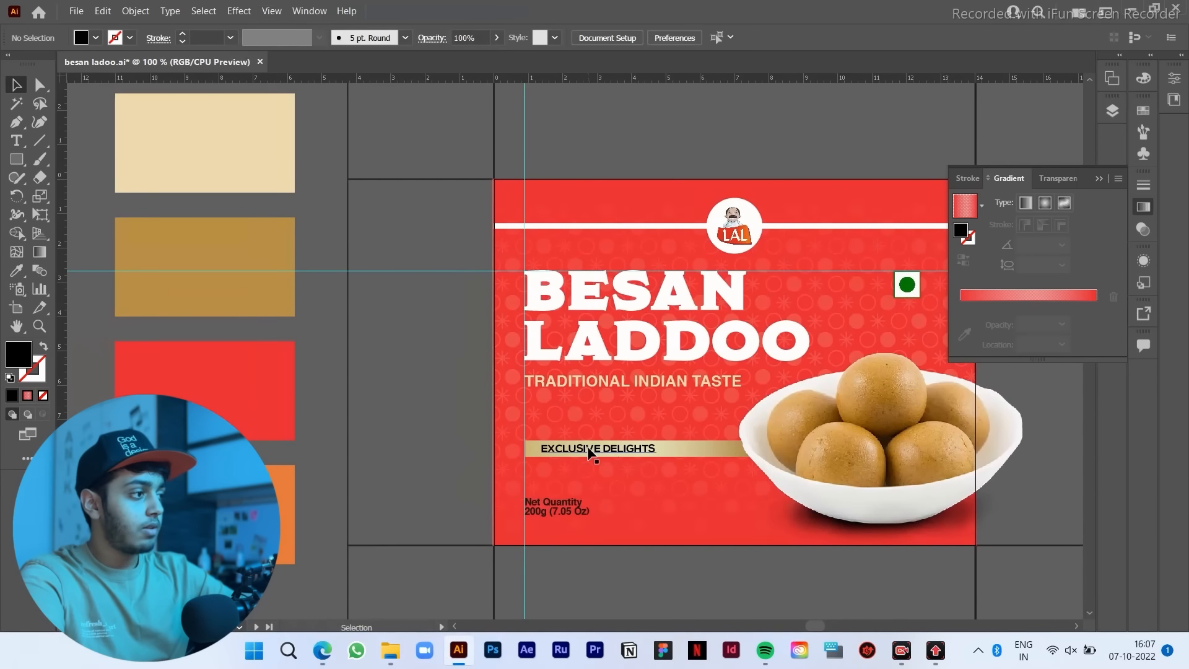
click(286, 514)
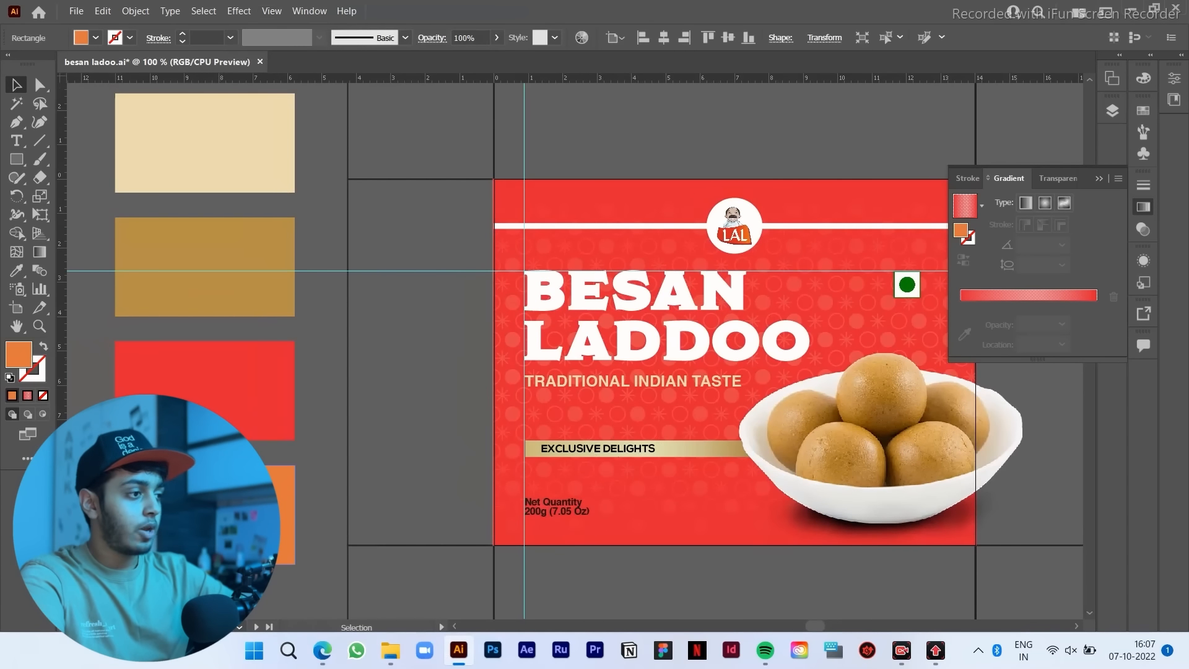
click(367, 441)
scroll(367, 433, right, 1)
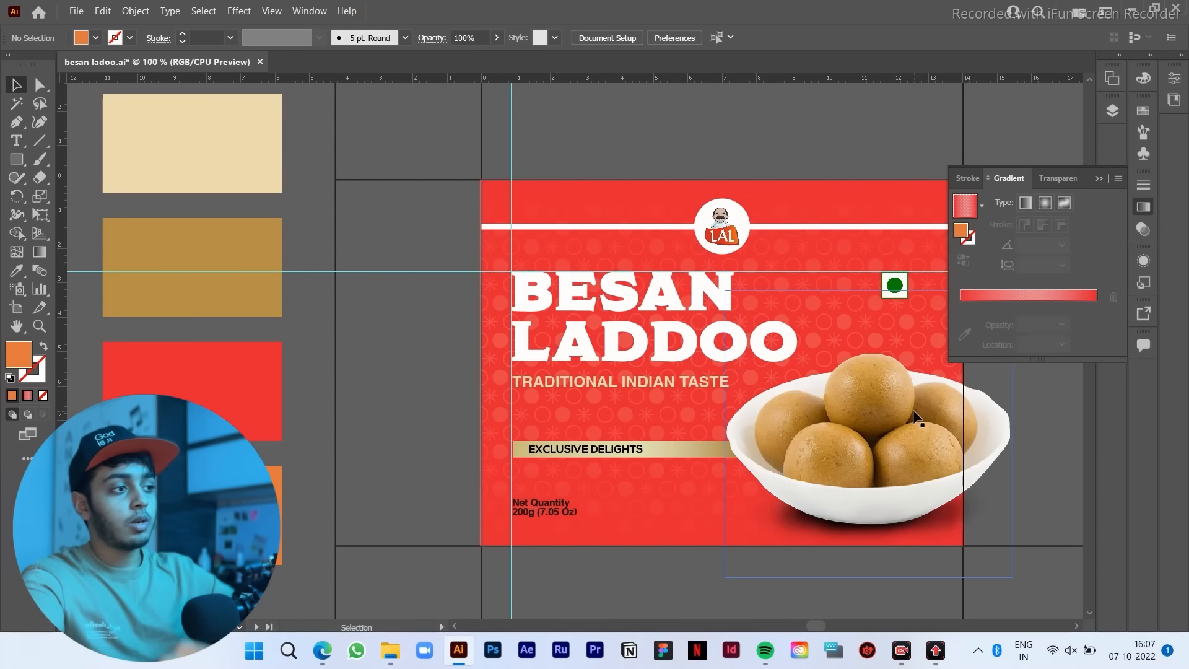
Step: Filter the font list by slab serif and serif classifications and change the EXCLUSIVE DELIGHTS text's font to Sitka
scroll(625, 444, up, 1)
click(624, 447)
drag(561, 404, 330, 397)
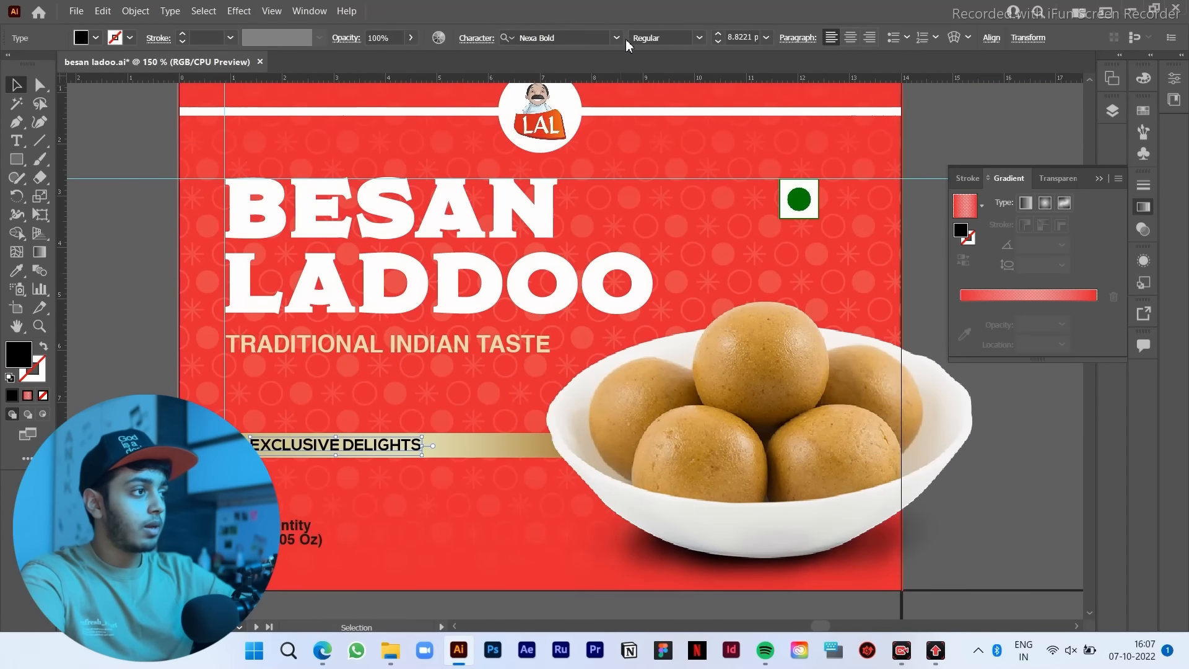
click(617, 39)
click(553, 96)
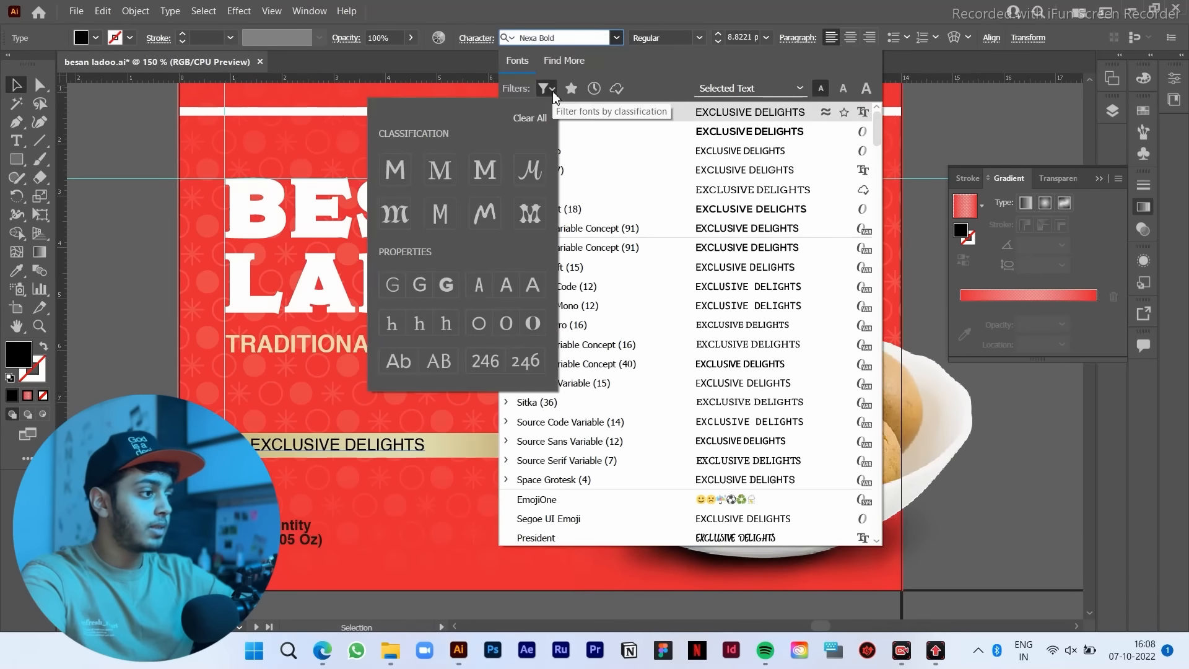
click(487, 176)
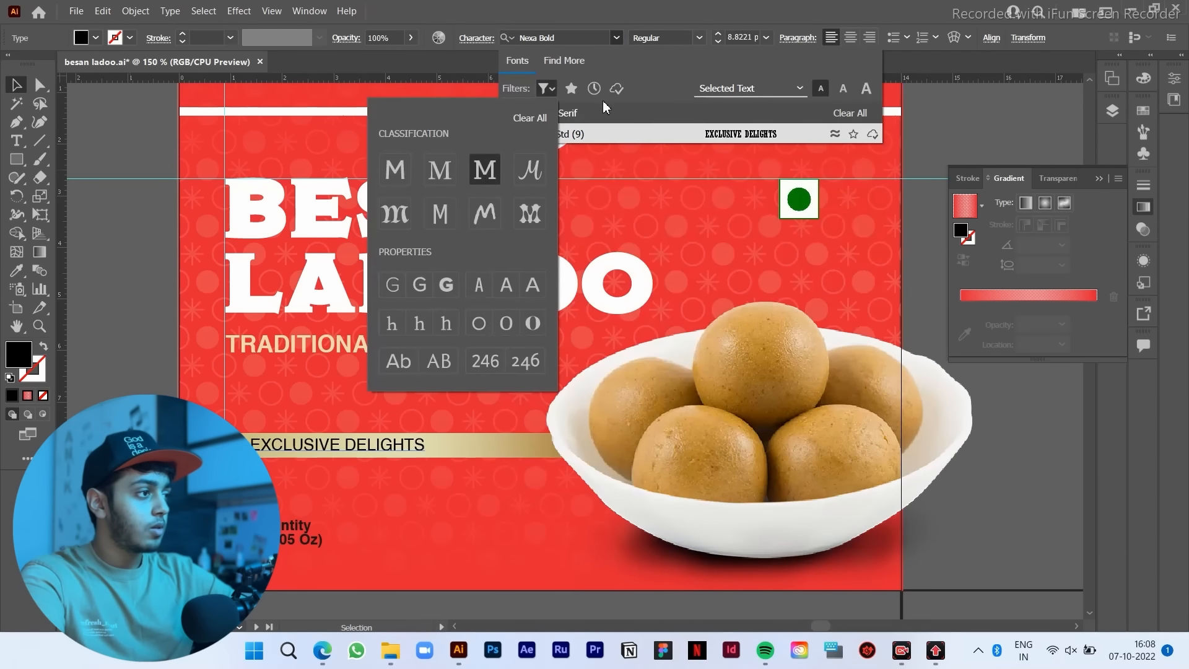
click(439, 169)
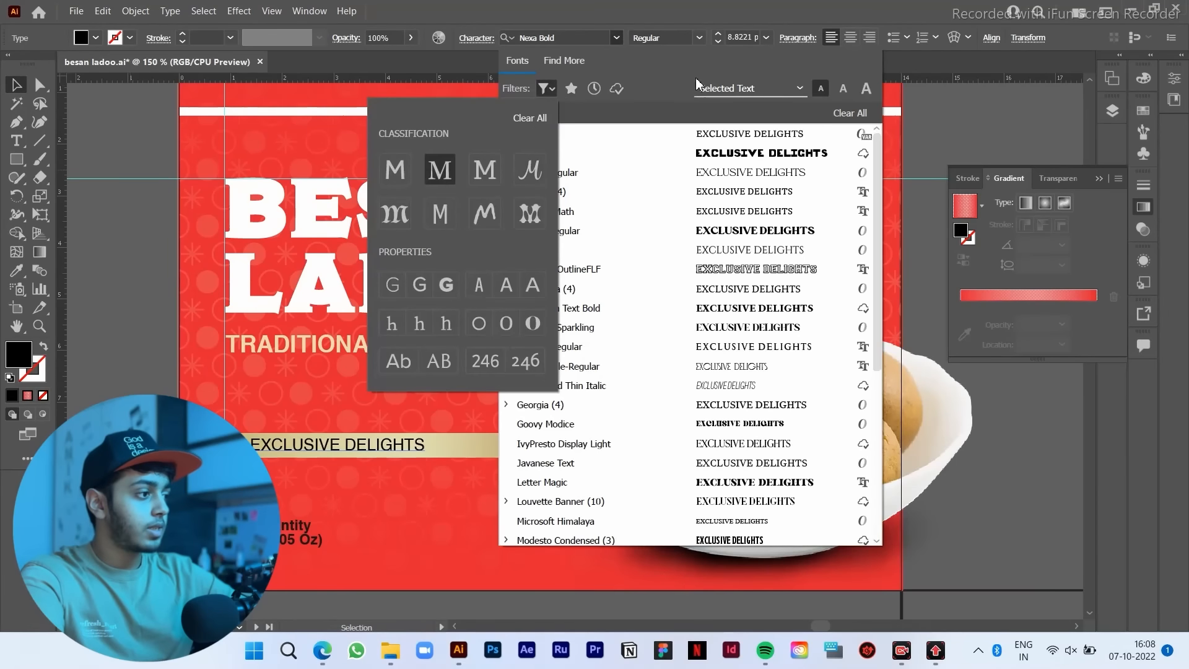
click(670, 76)
click(674, 138)
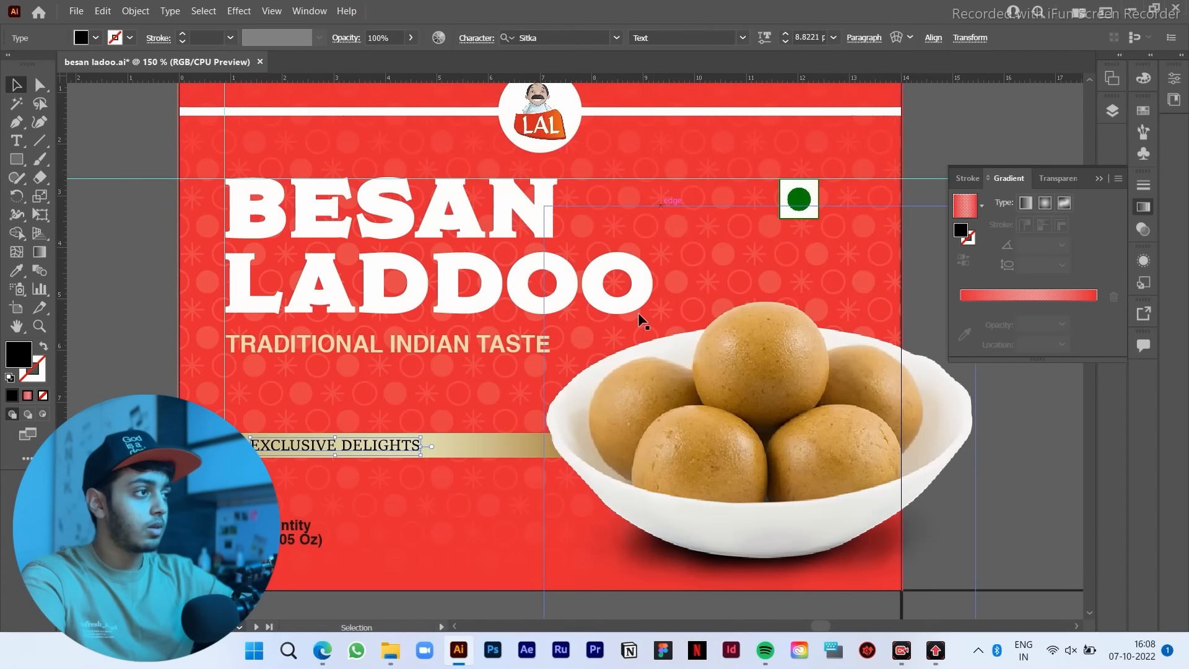
Step: Set the EXCLUSIVE DELIGHTS text's font style to Text Semibold
scroll(332, 446, up, 1)
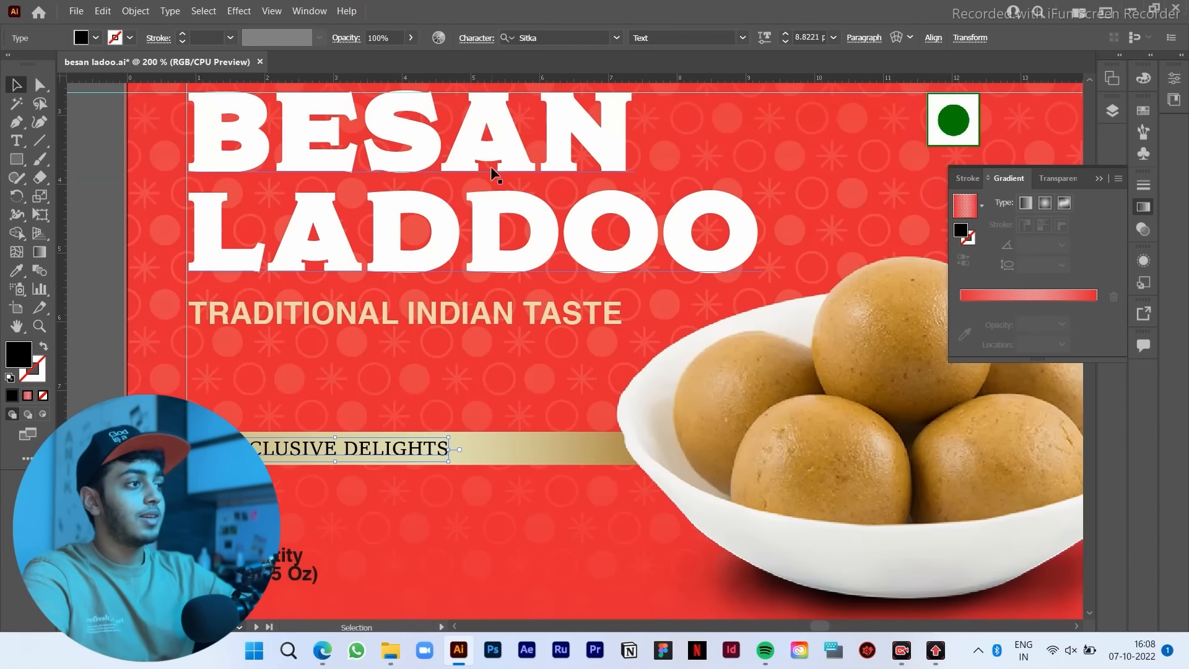
click(742, 38)
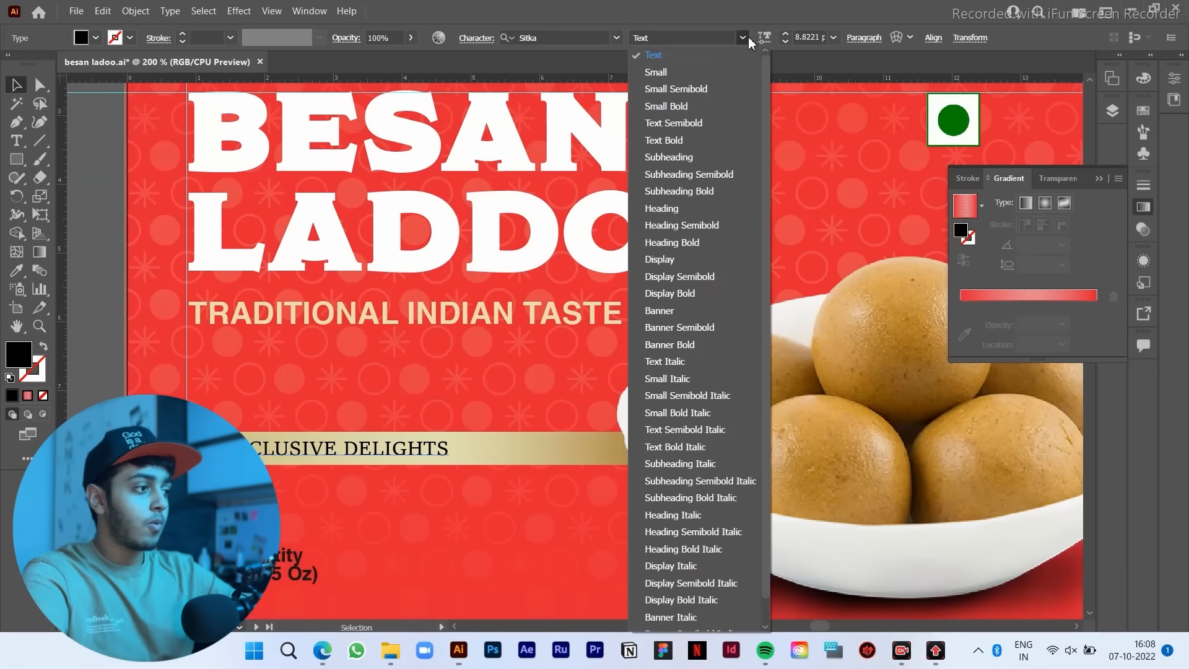
click(726, 124)
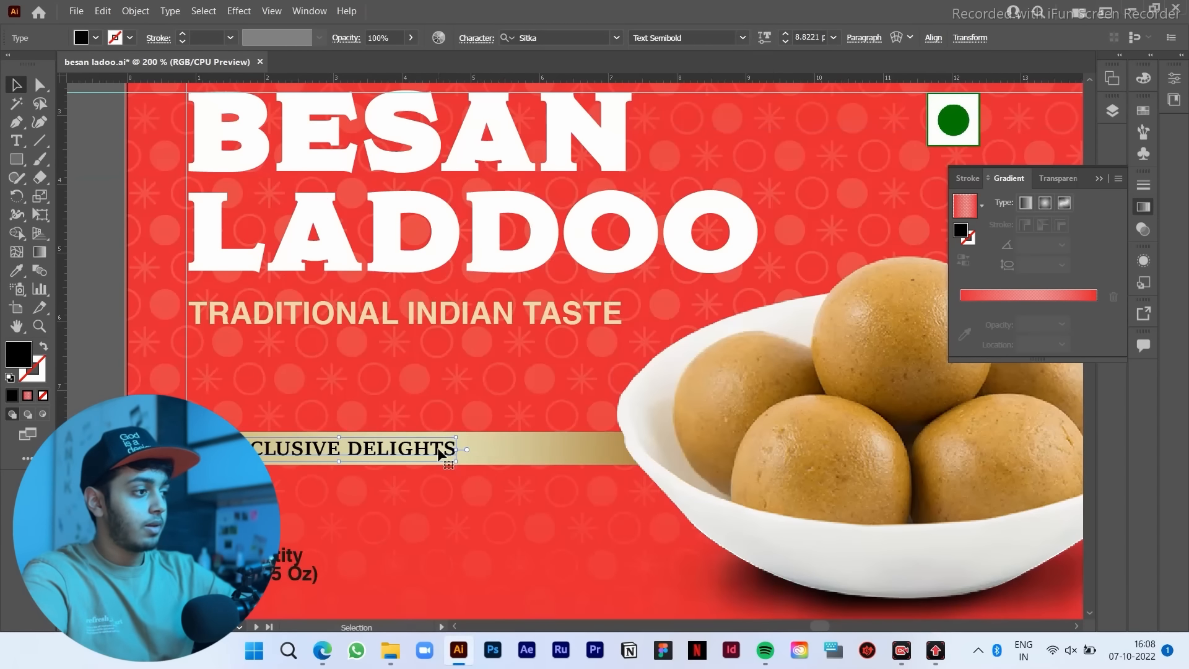
Step: Nudge the EXCLUSIVE DELIGHTS text slightly left on the gold band and scale it down to about 8.11 pt
drag(441, 447, 436, 447)
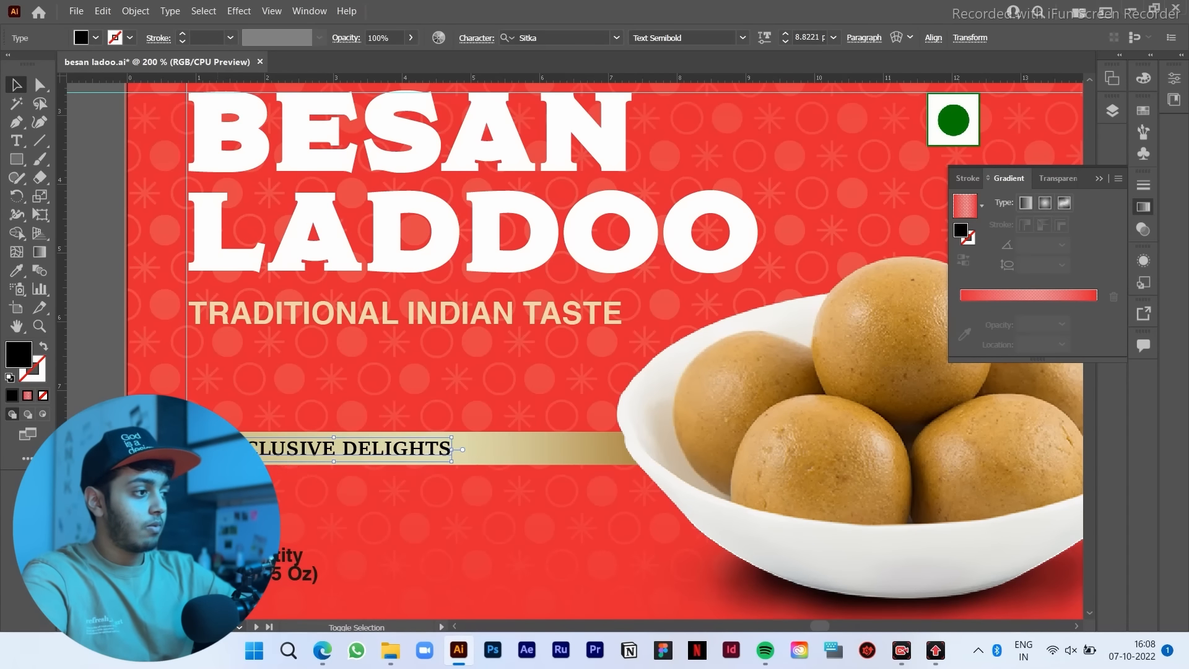
click(479, 447)
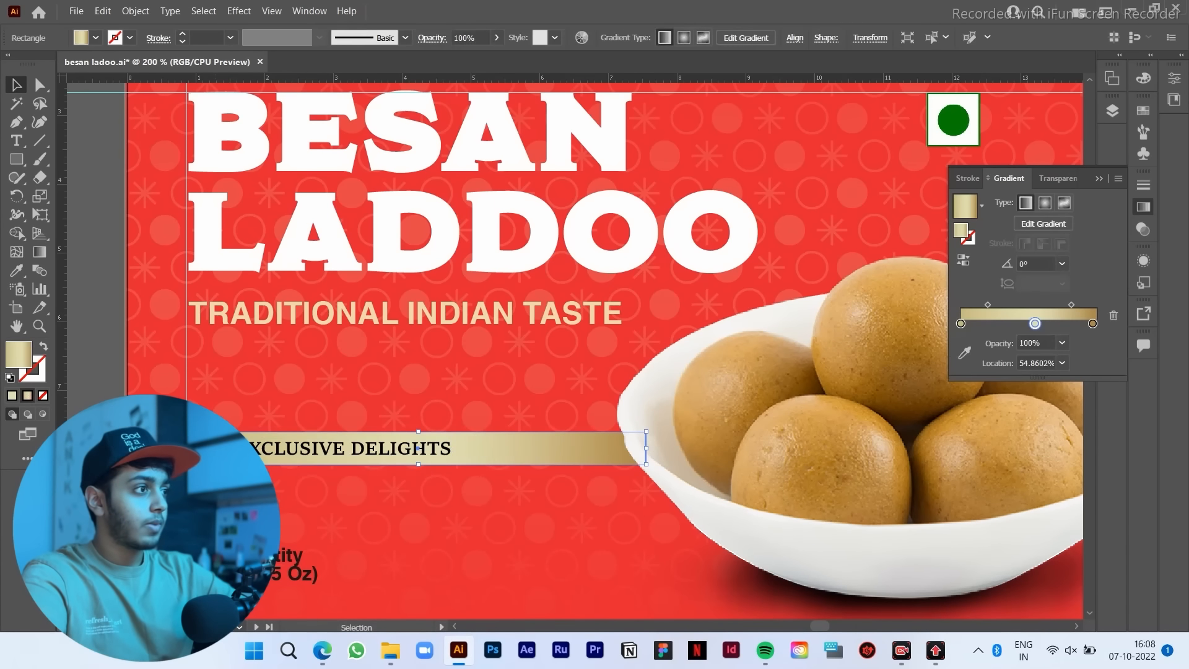
click(449, 448)
click(742, 38)
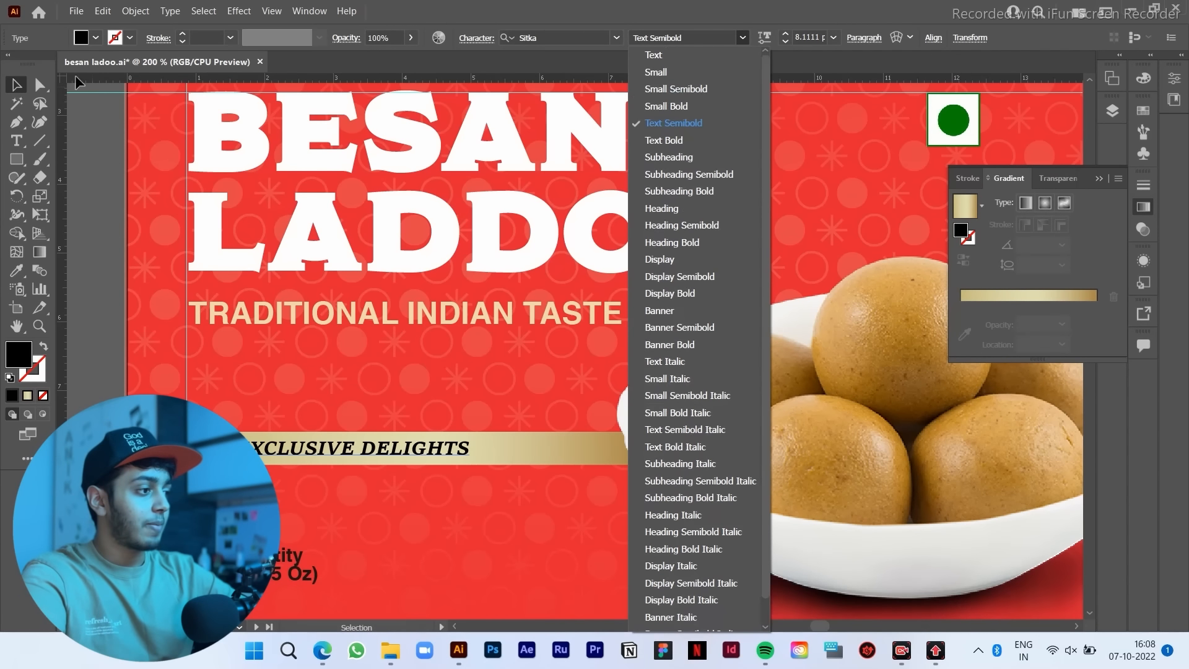
key(Escape)
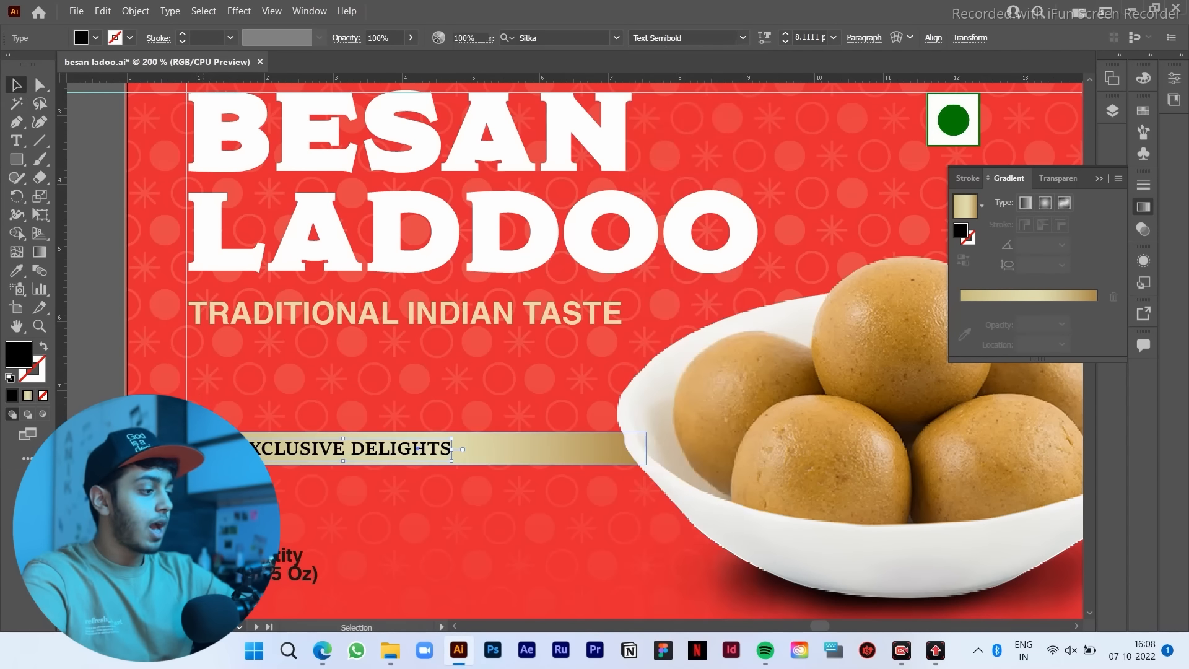
Step: Fully round the two left corners of the gold band behind EXCLUSIVE DELIGHTS and clear the selection
click(197, 449)
drag(196, 449, 257, 425)
scroll(257, 425, up, 1)
key(a)
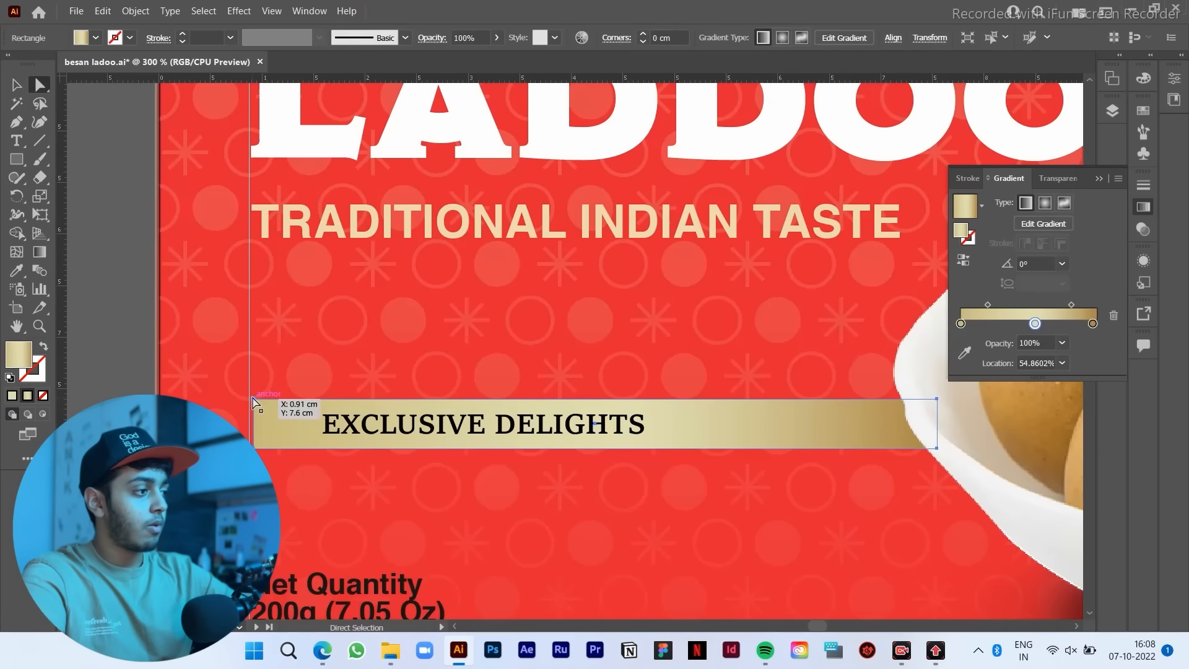
shift+click(254, 447)
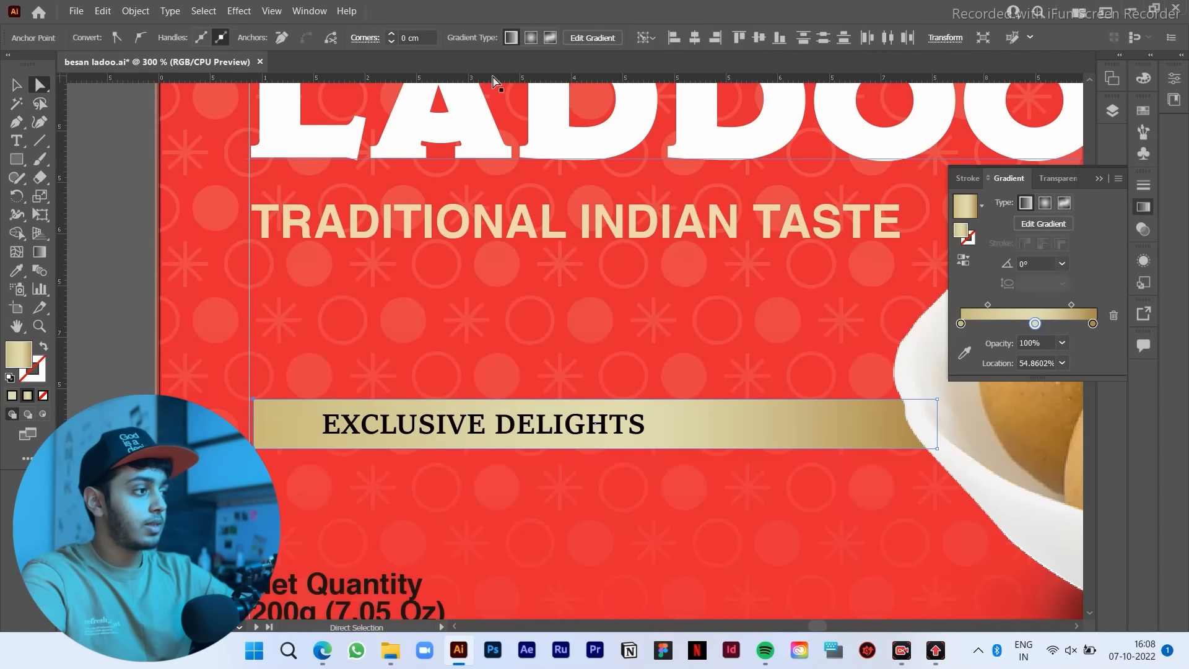
click(394, 34)
scroll(421, 219, down, 2)
key(v)
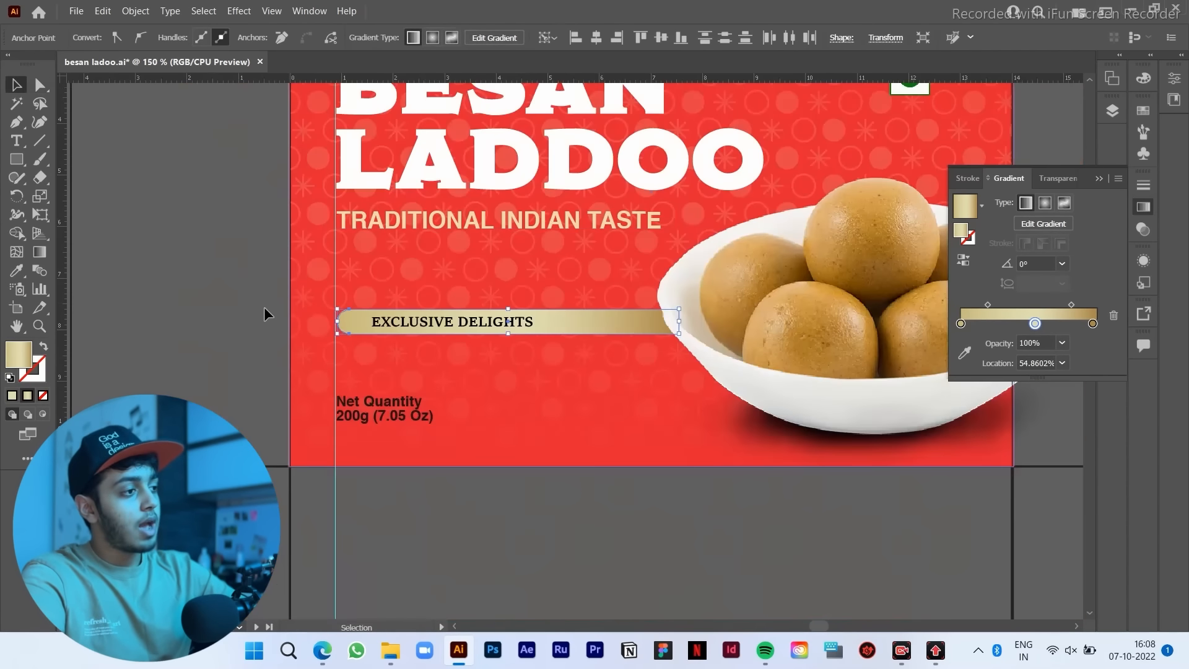
click(221, 325)
Step: Turn on Trim View to hide the dieline, guides and everything outside the artboard
scroll(221, 325, down, 2)
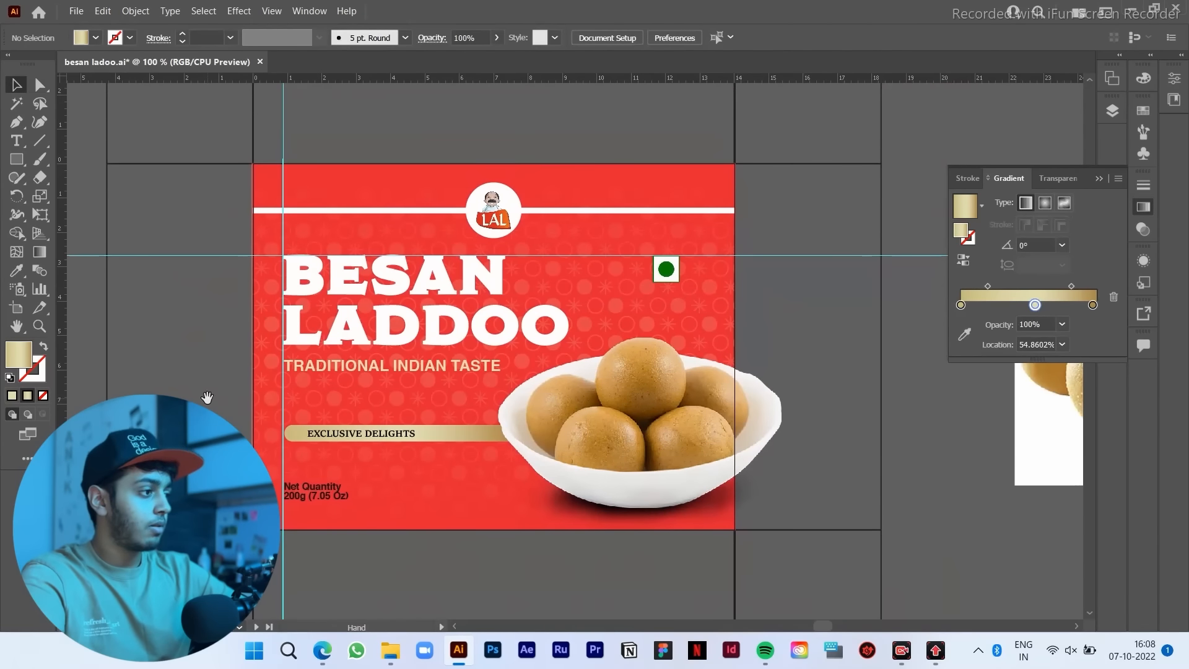
scroll(207, 400, up, 2)
click(272, 11)
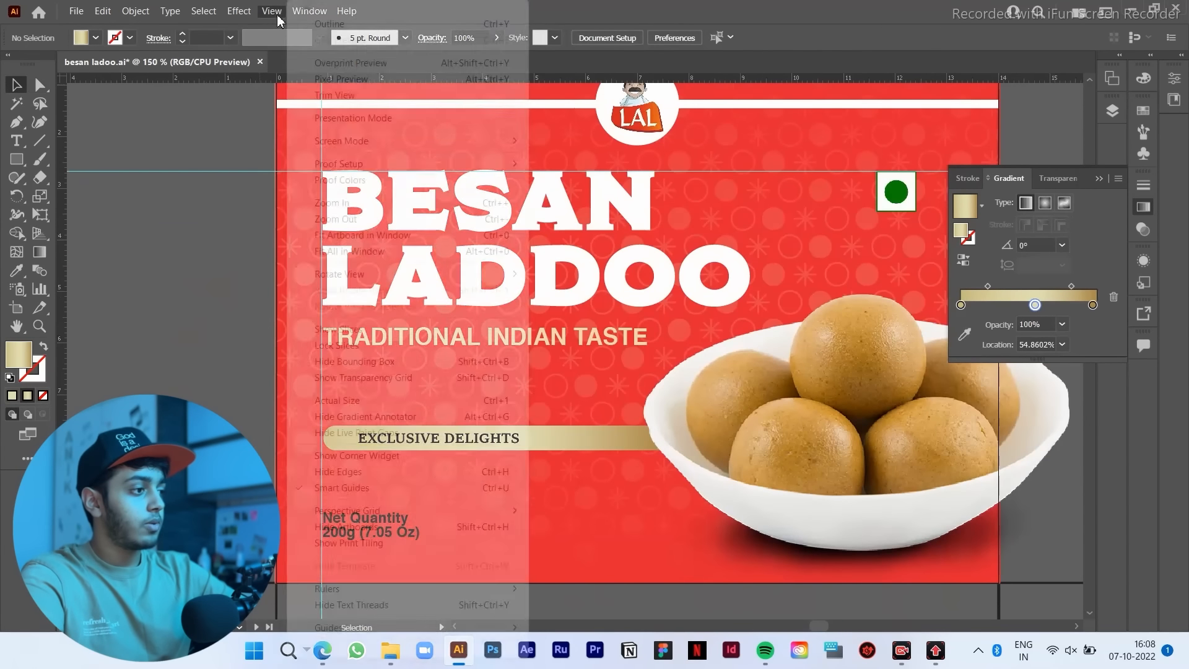
click(320, 99)
scroll(374, 233, down, 2)
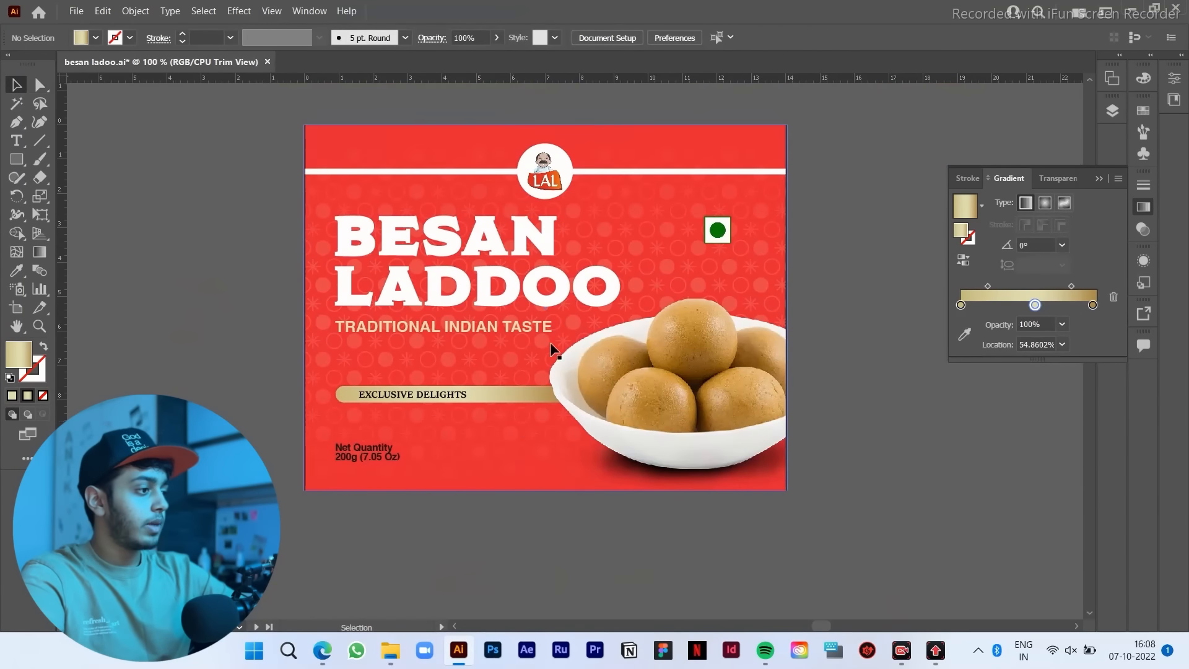
Step: Select the gold band and move the last colour stop of its gradient to a location of about 95%
scroll(550, 342, up, 2)
scroll(332, 443, up, 1)
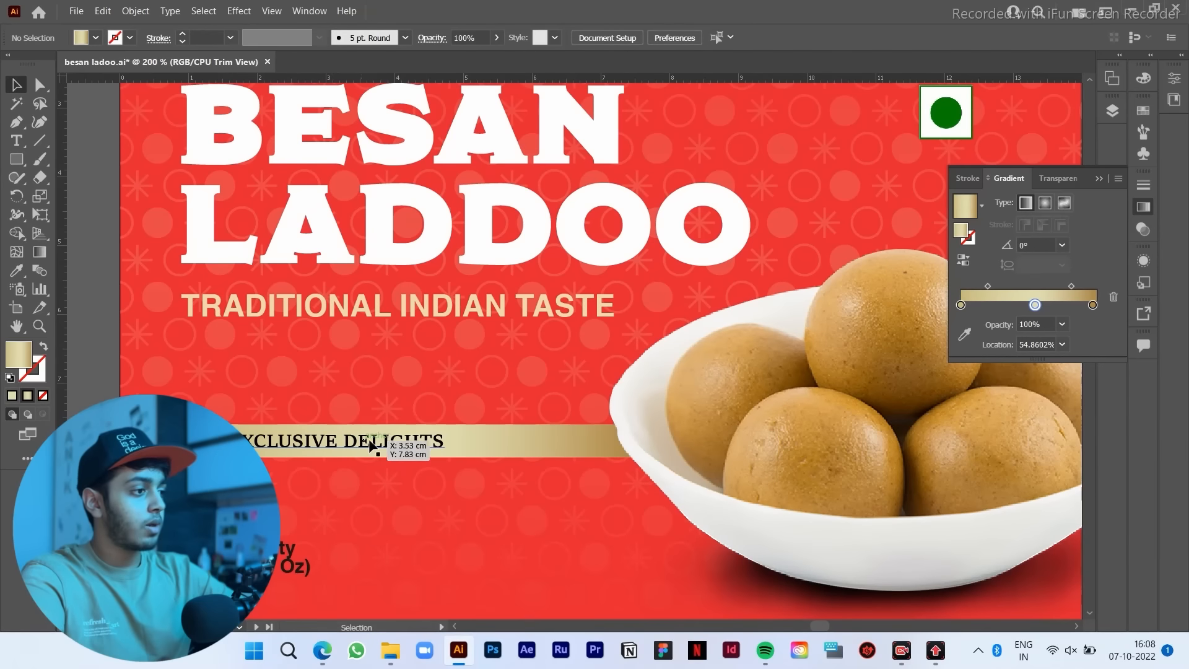
click(482, 450)
scroll(482, 450, down, 1)
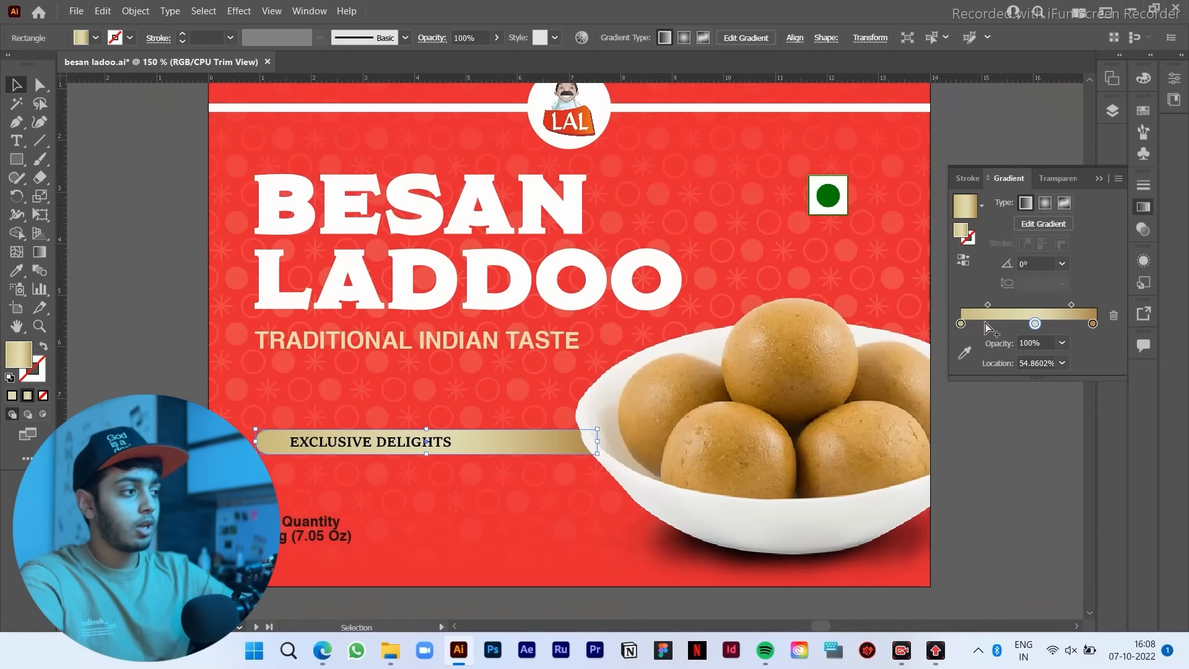
click(960, 324)
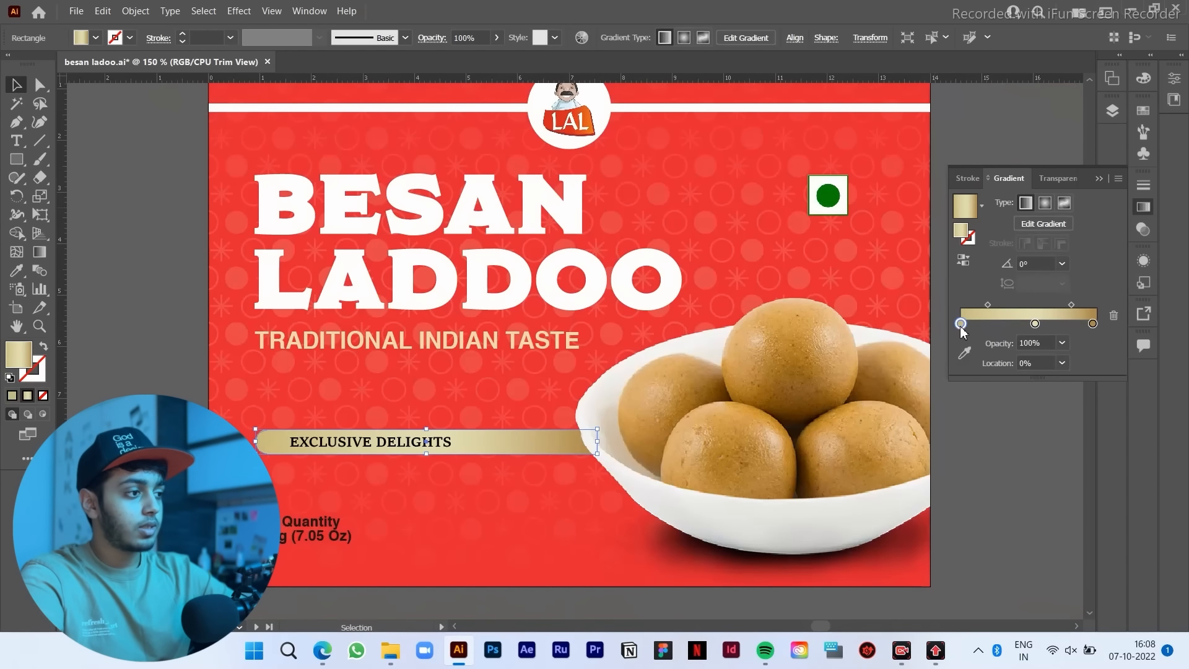
click(959, 360)
click(578, 442)
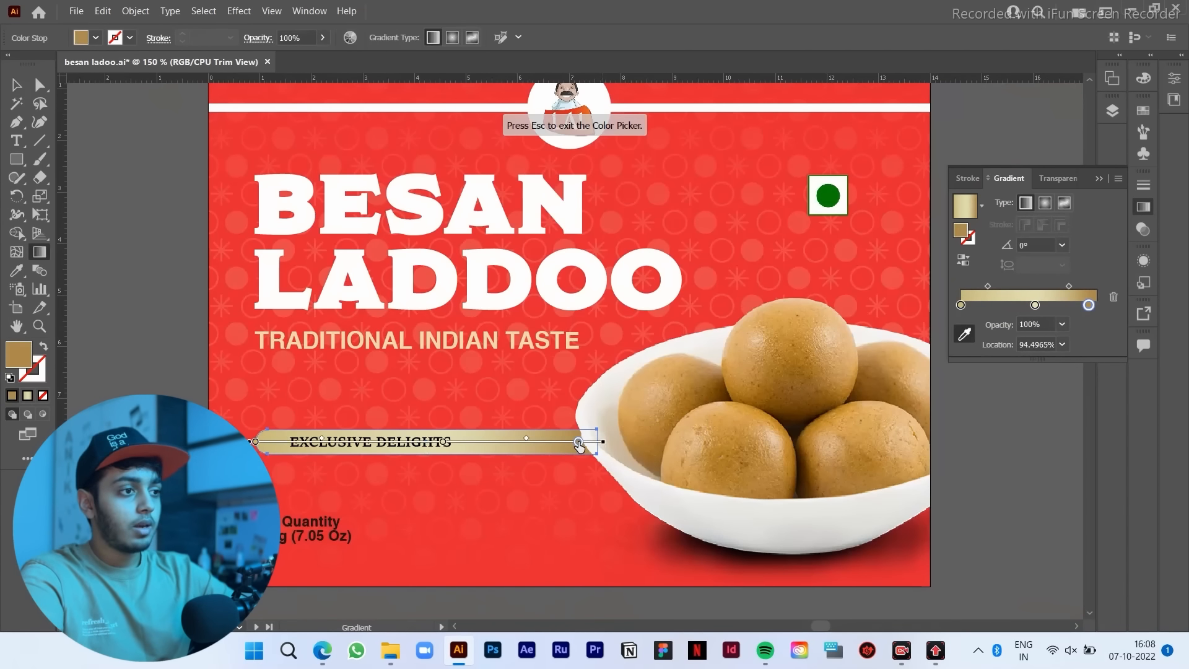
drag(578, 443, 580, 442)
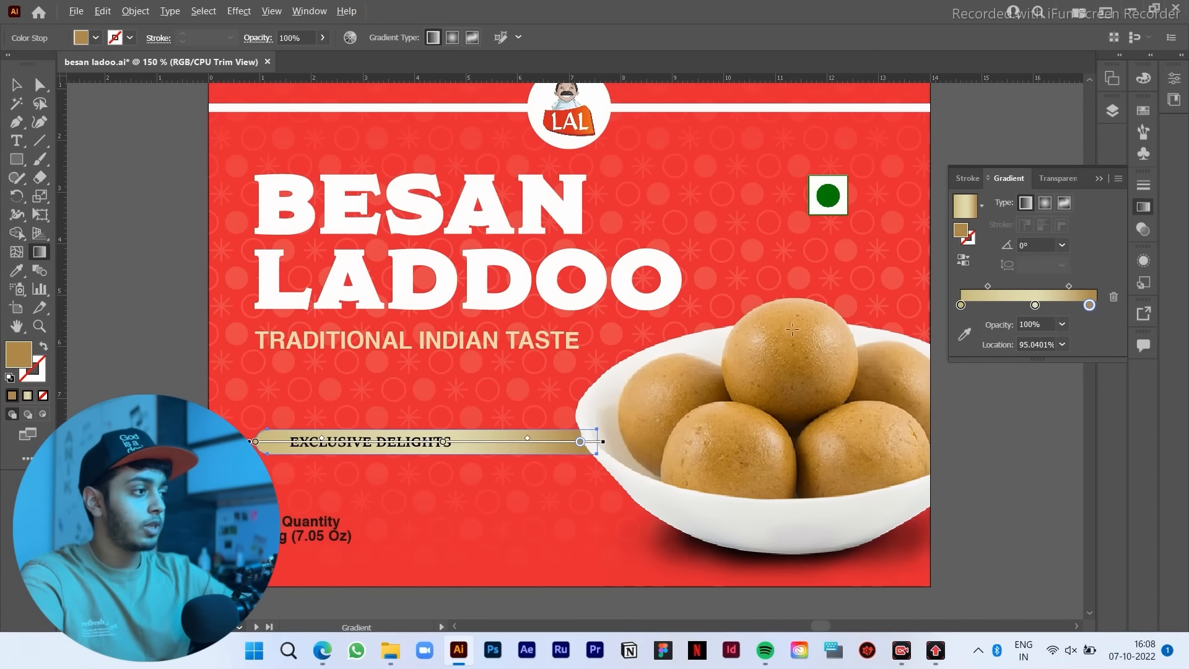
Step: Recolour the gold band's first gradient stop with the darker gold sampled from the reference box's bottom stripe, and deselect the band
scroll(792, 329, down, 2)
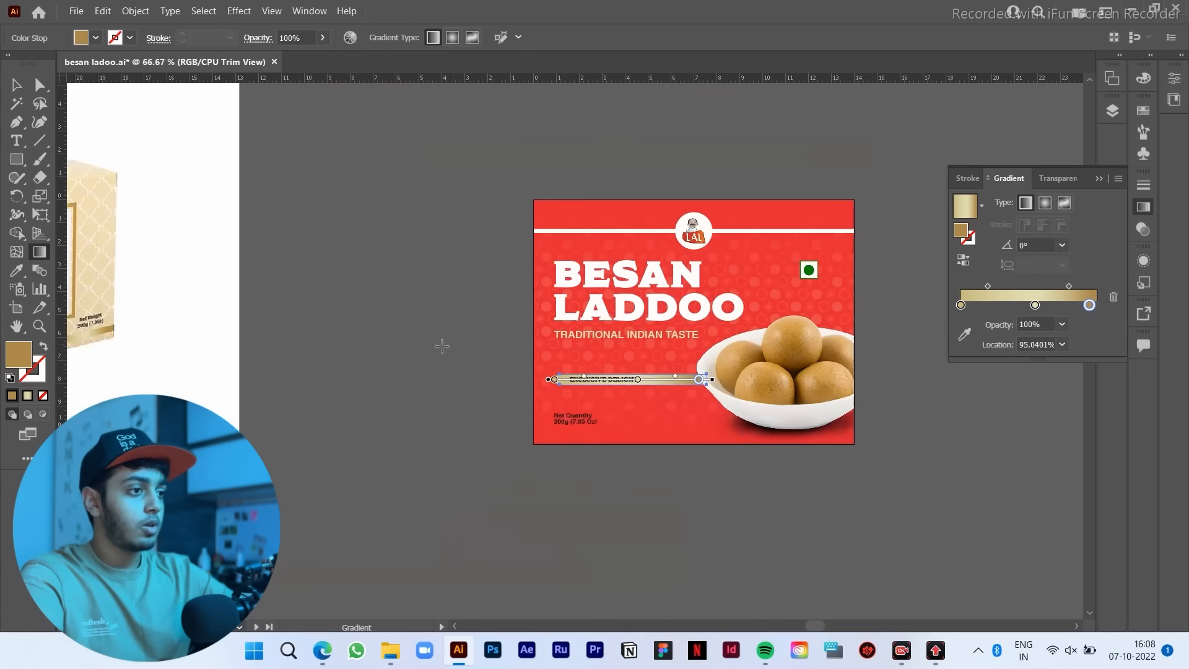
click(969, 342)
click(961, 305)
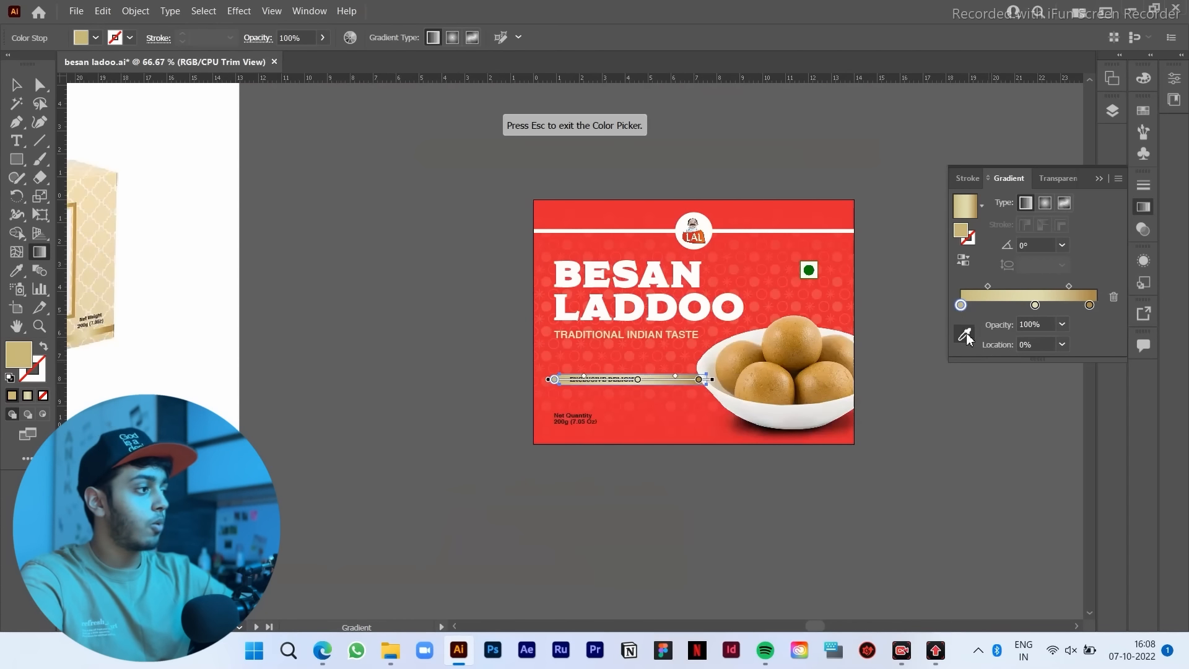
scroll(103, 336, up, 3)
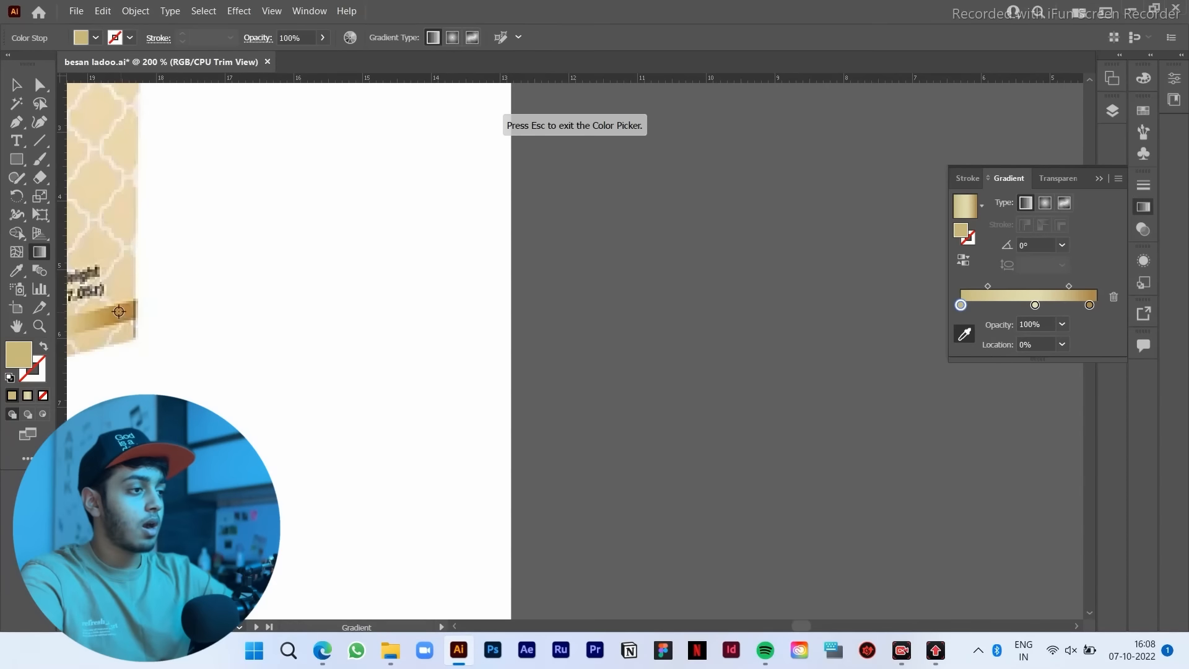
click(119, 311)
scroll(151, 305, down, 2)
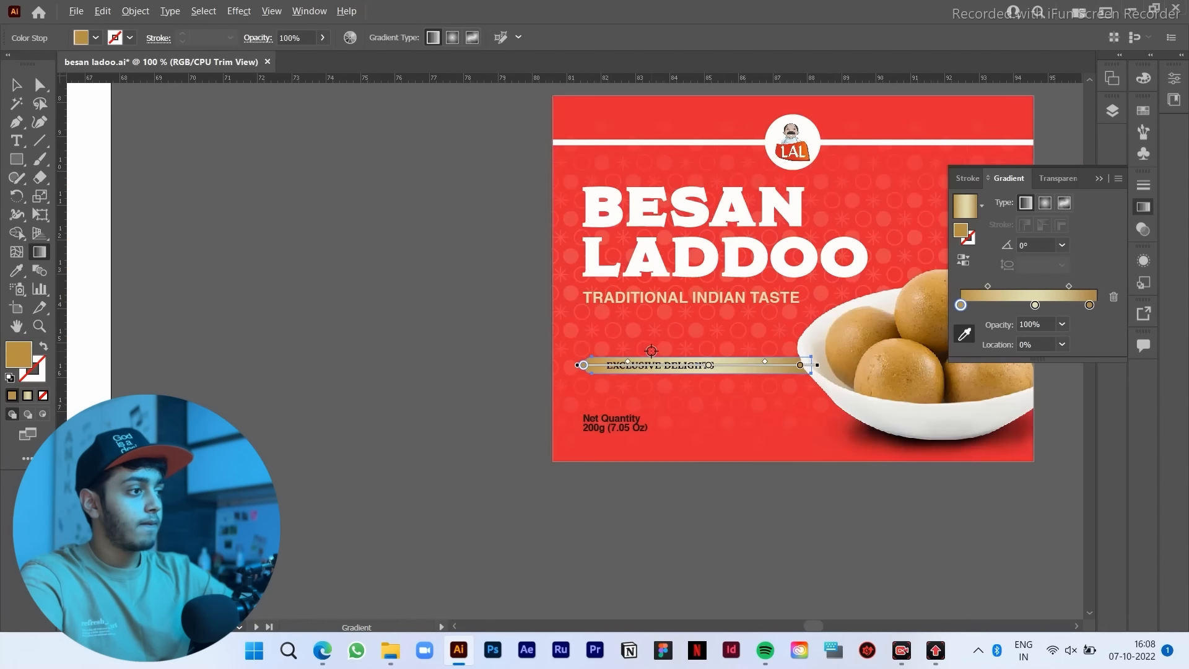
click(17, 86)
click(436, 282)
Step: Move the first midpoint of the gold band's gradient to about 26.37% and deselect the band
drag(436, 282, 267, 340)
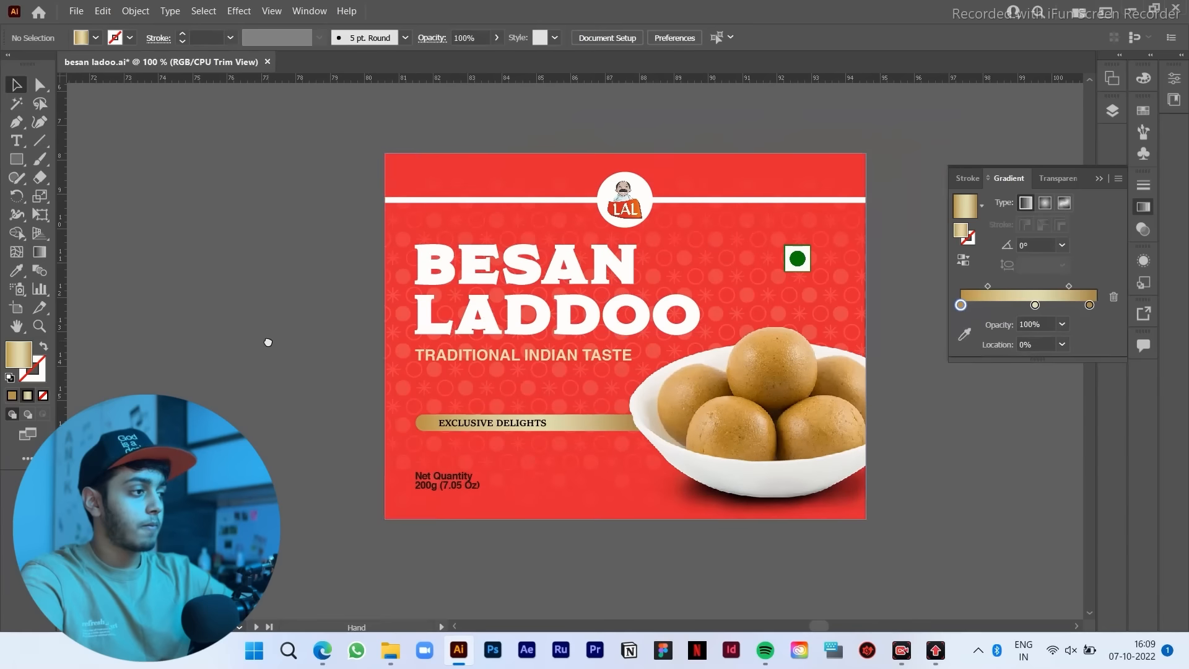
scroll(619, 448, up, 1)
click(587, 414)
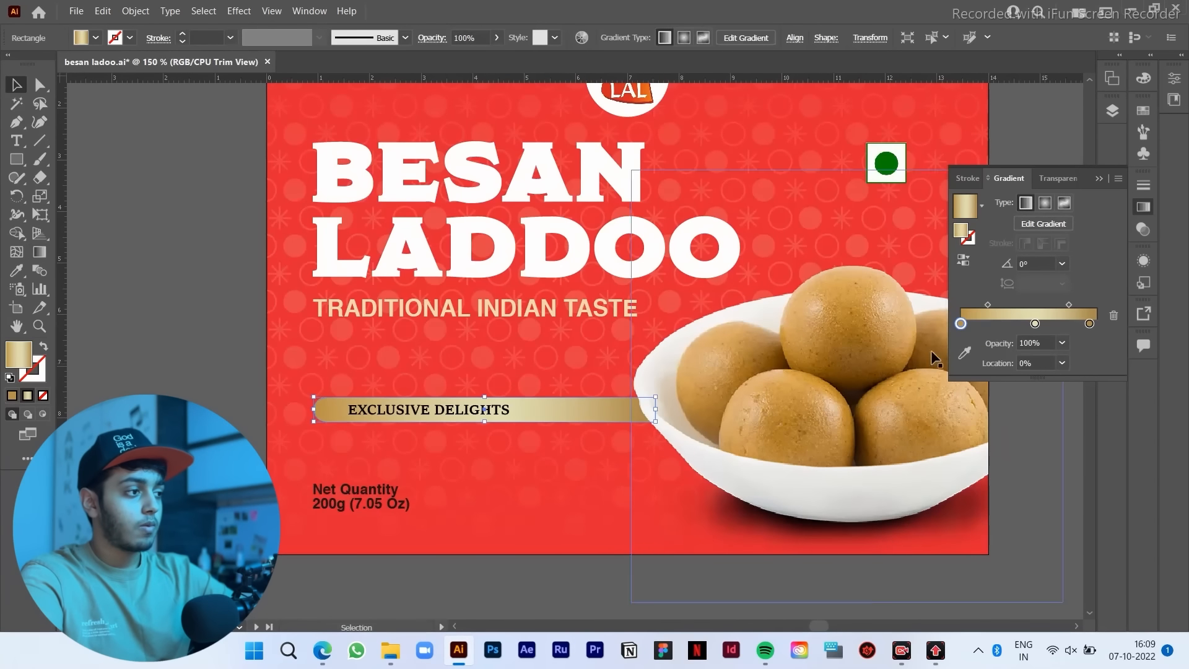
click(984, 305)
drag(982, 304, 979, 306)
scroll(560, 532, down, 1)
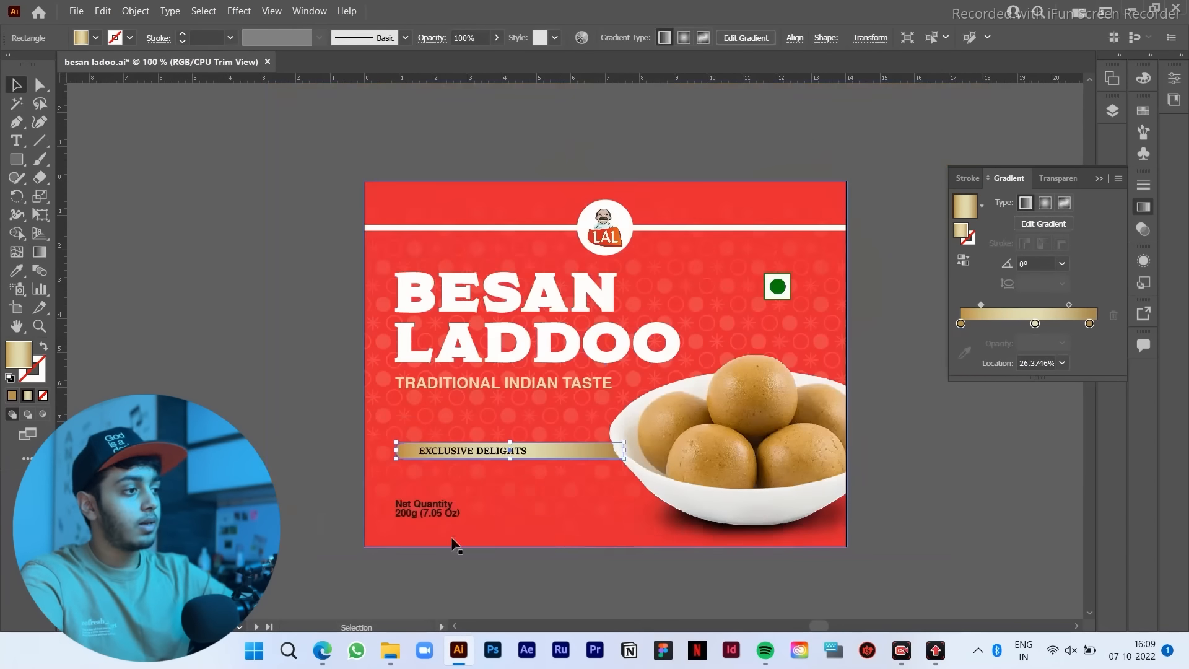
click(294, 478)
Step: Apply the EXCLUSIVE DELIGHTS band's gold gradient to the white horizontal line behind the LAL logo with the Eyedropper, and deselect it
scroll(294, 477, down, 1)
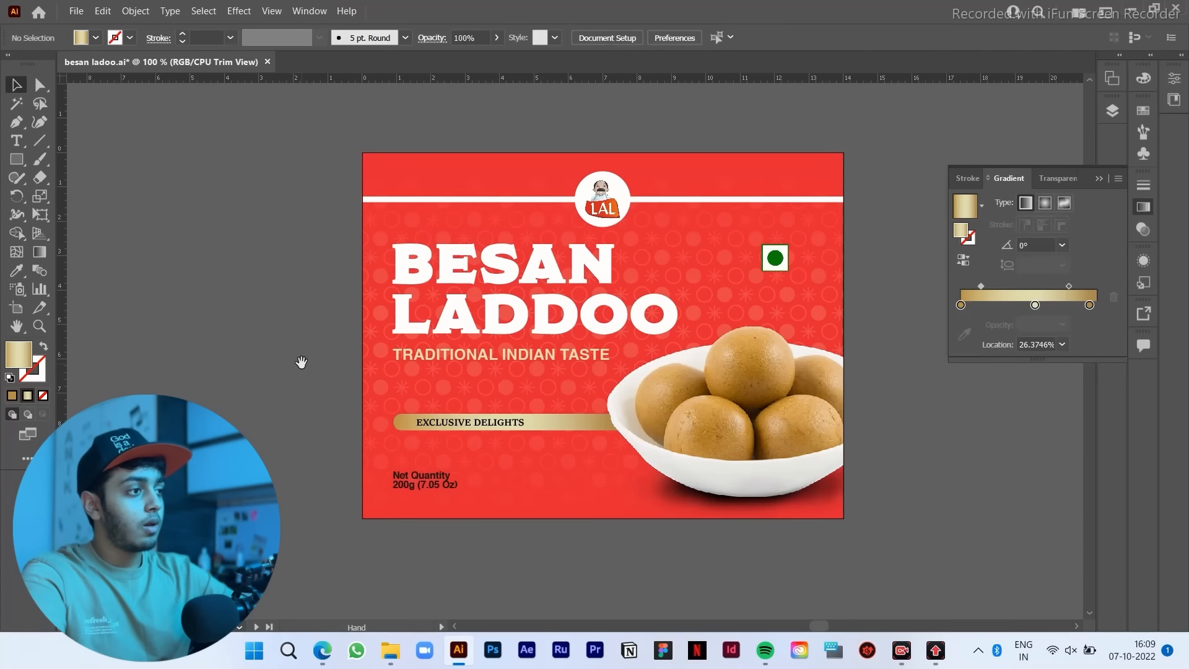
click(675, 202)
key(i)
click(566, 424)
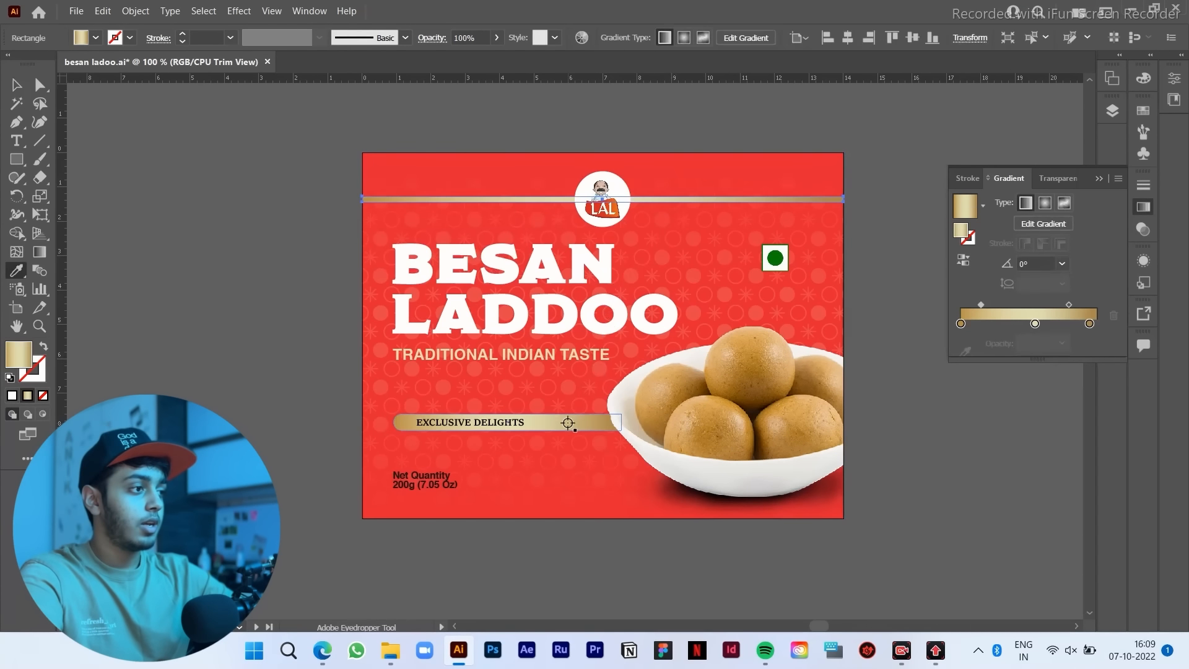
key(v)
click(228, 277)
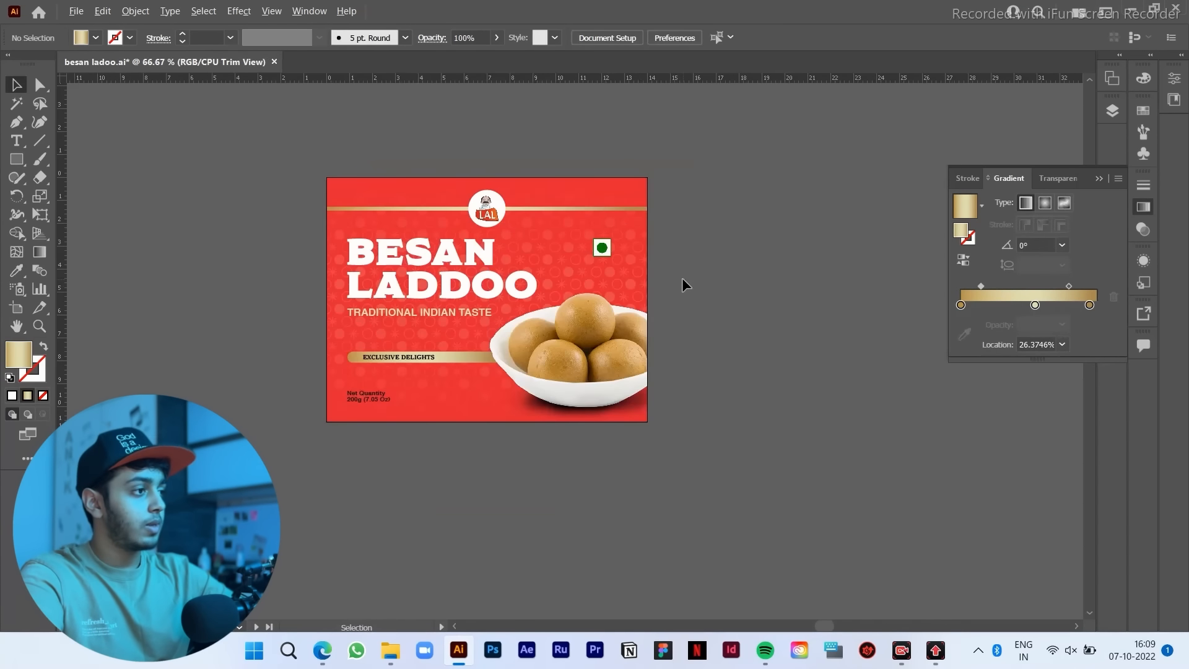
scroll(682, 278, up, 1)
drag(695, 249, 761, 262)
scroll(459, 147, up, 1)
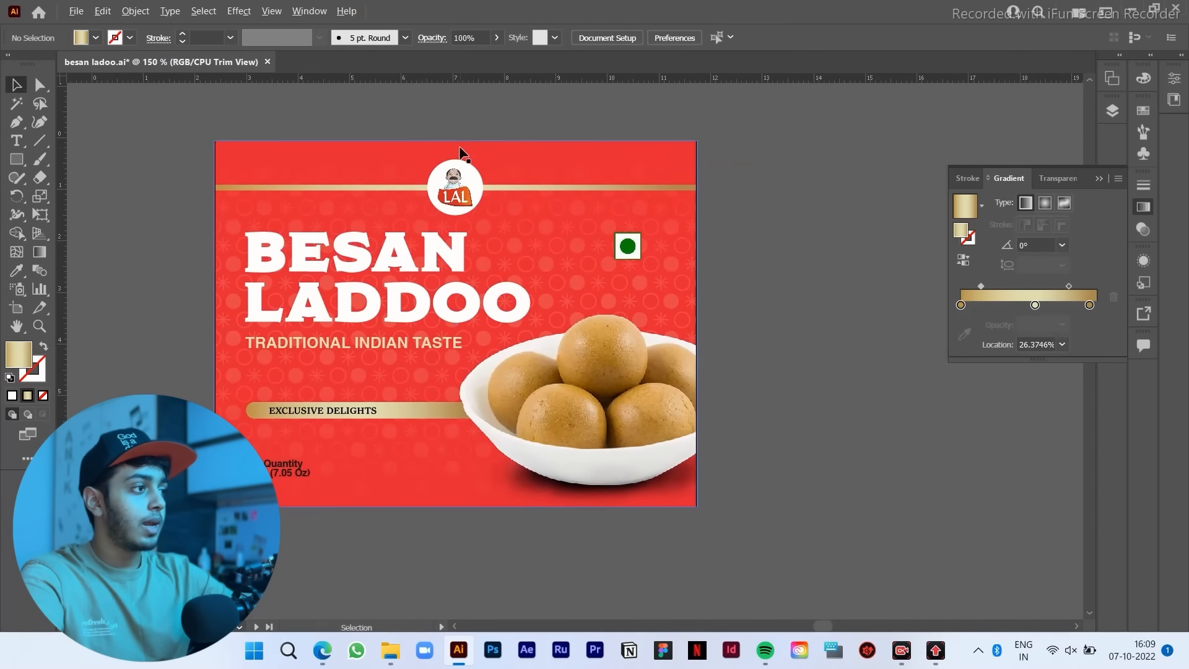
scroll(459, 148, up, 1)
click(461, 195)
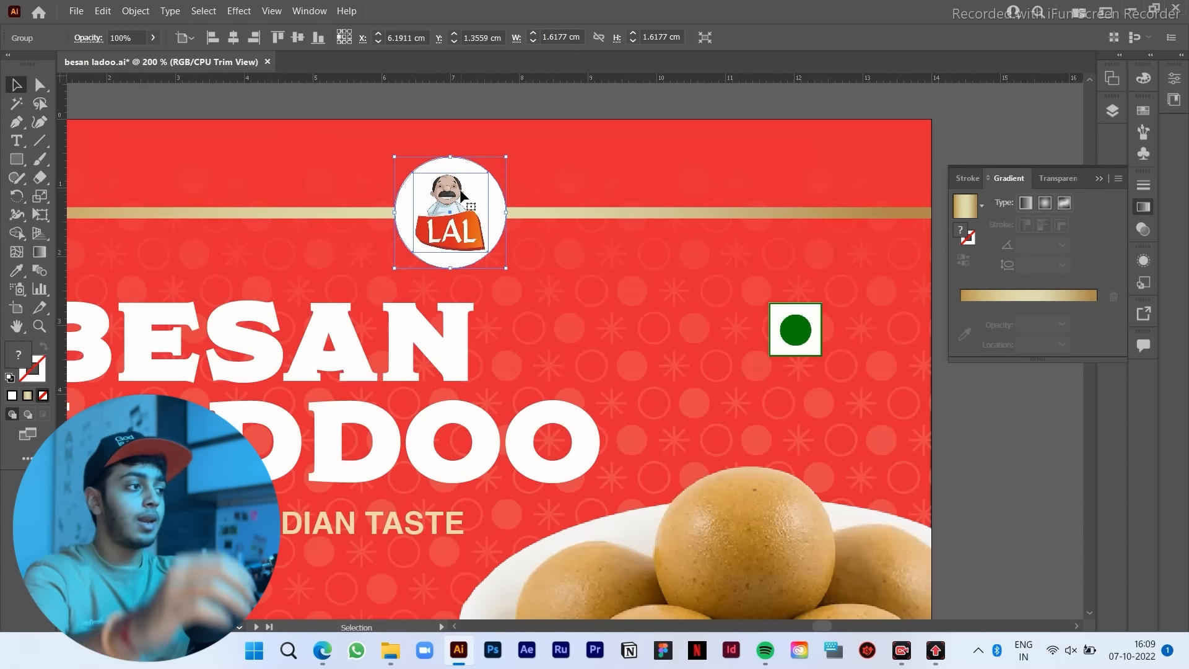
click(284, 13)
mouse_move(239, 11)
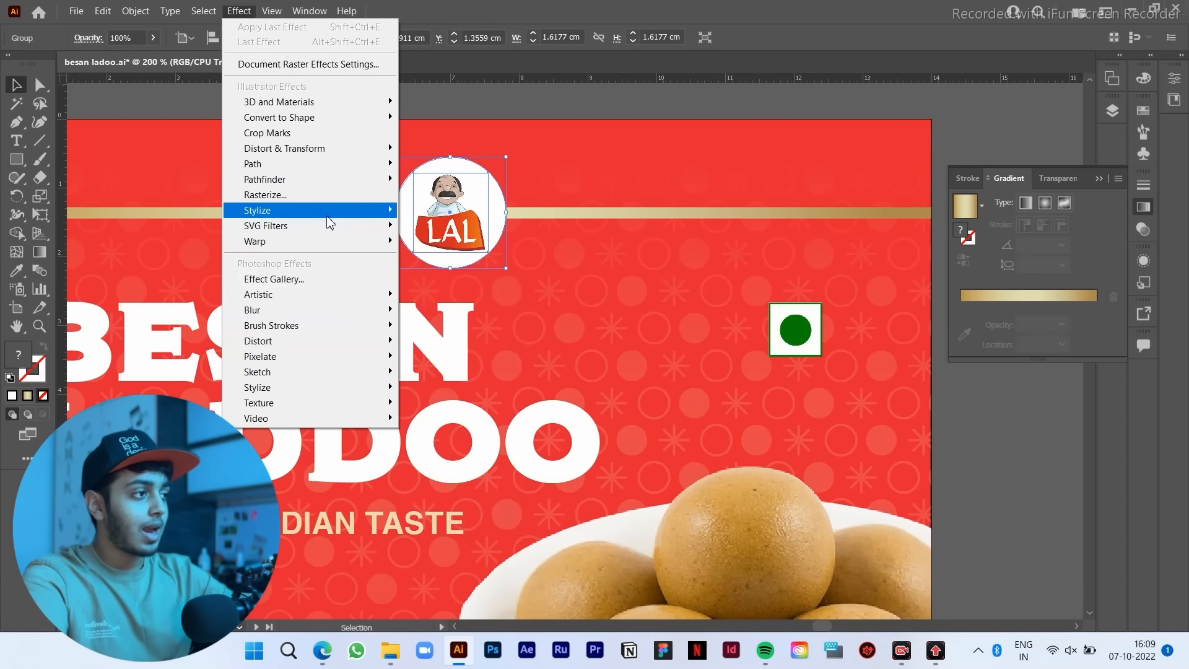
mouse_move(371, 209)
click(466, 214)
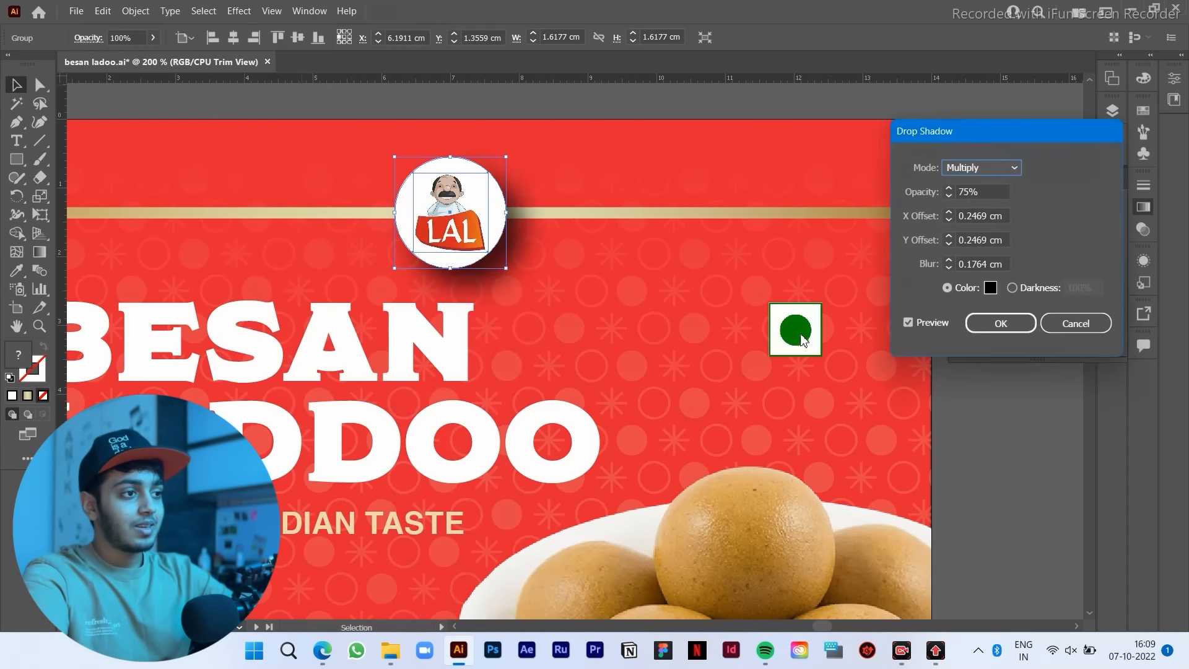
click(1013, 289)
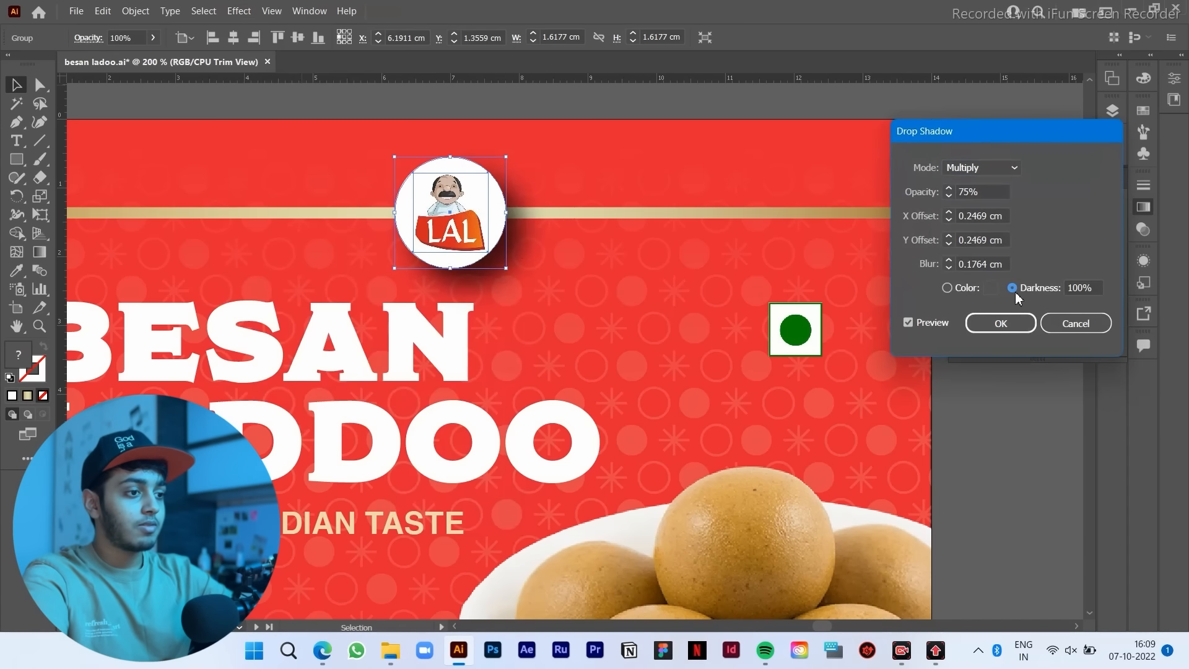
double_click(1074, 289)
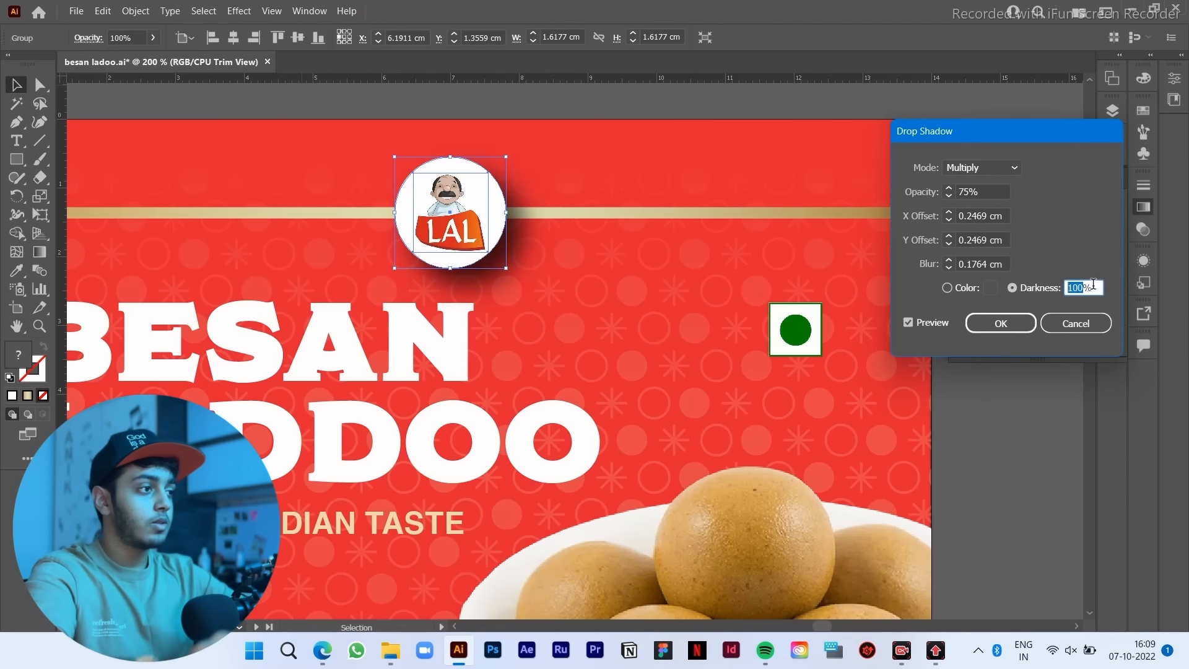
drag(1101, 288, 1048, 296)
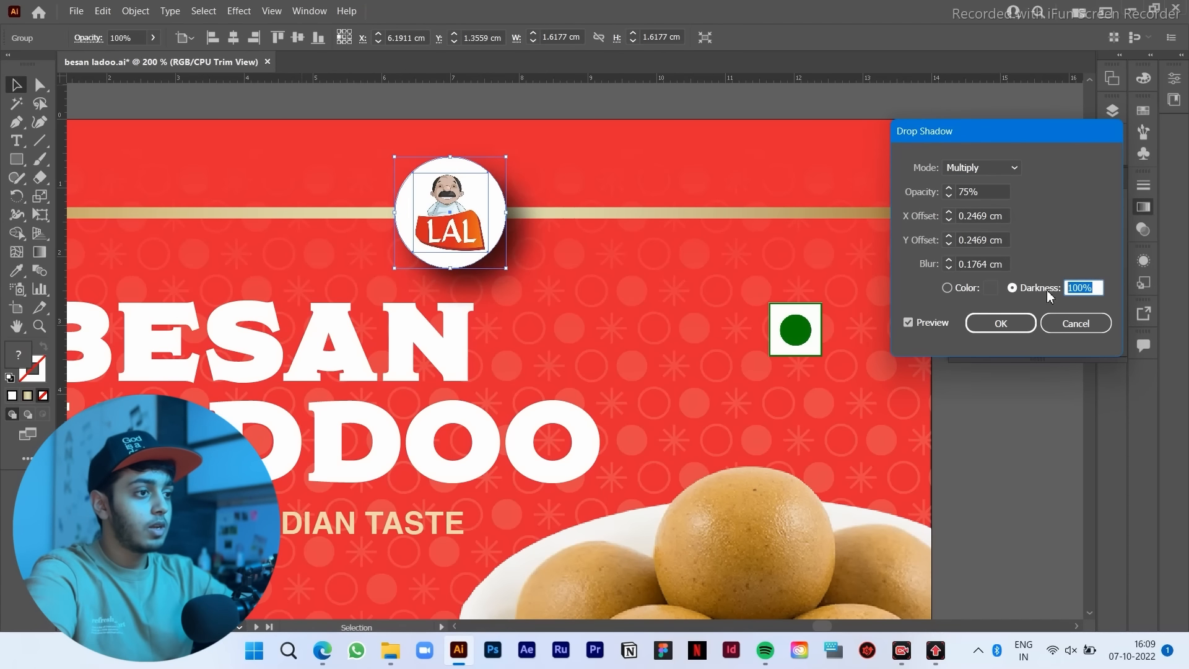
click(1066, 330)
Step: Select the red gradient background rectangle and turn off Trim View to show the reference box outside the artboard
scroll(732, 229, down, 2)
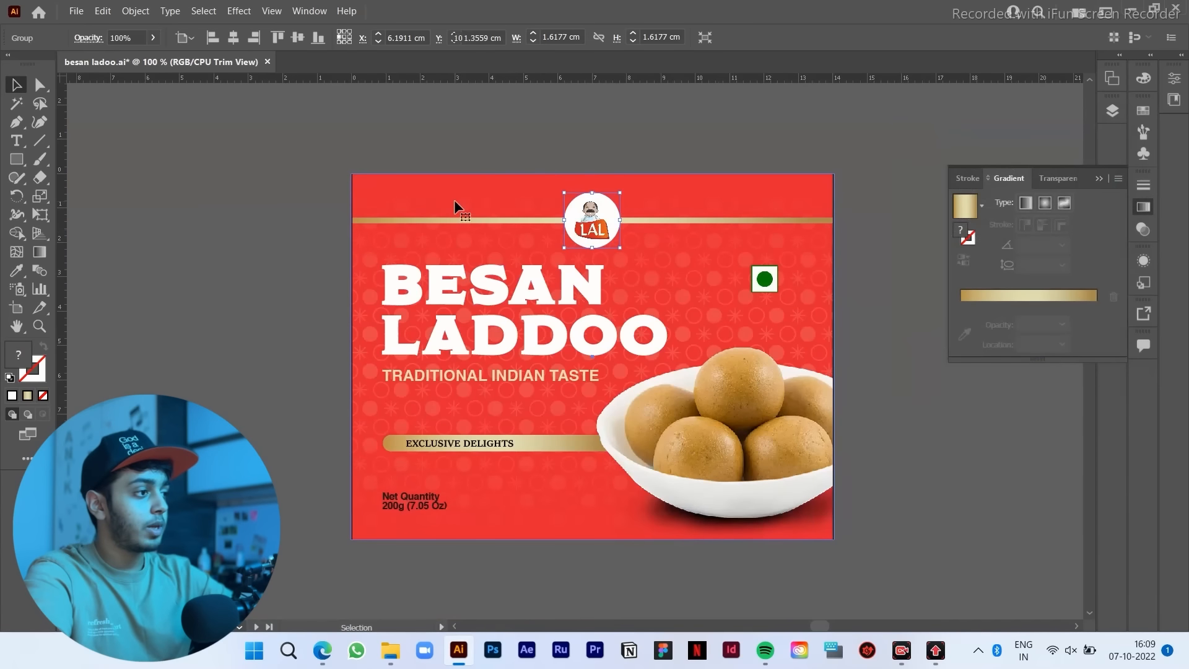
click(454, 199)
scroll(231, 284, down, 1)
scroll(279, 273, left, 3)
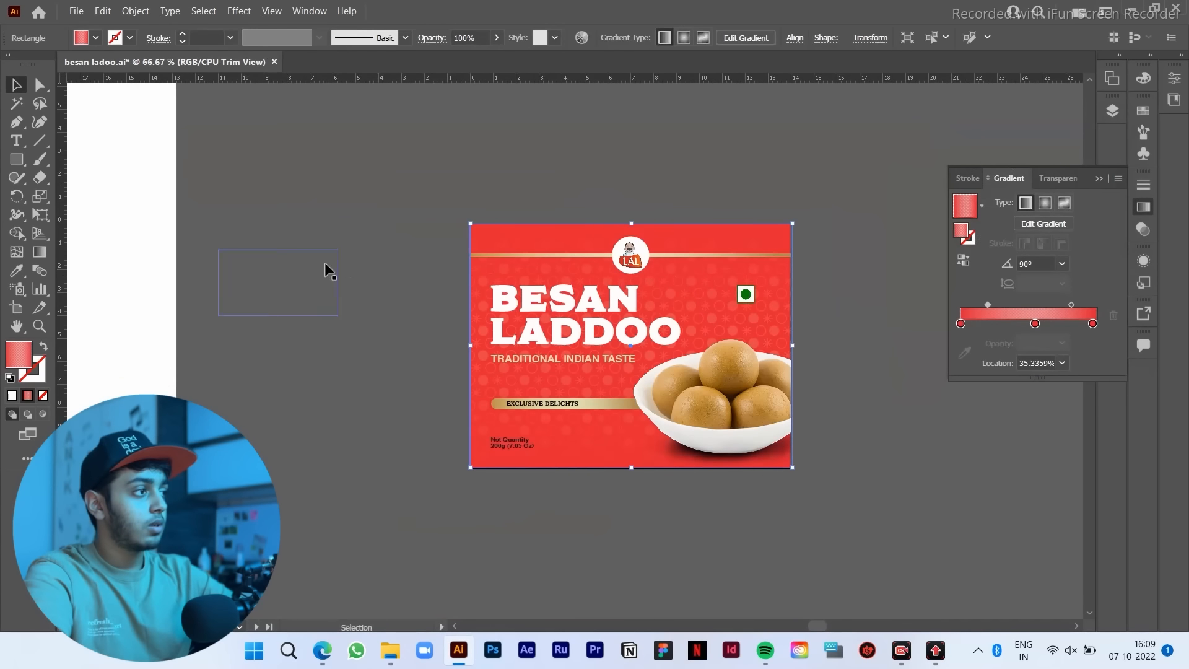
click(272, 11)
click(319, 95)
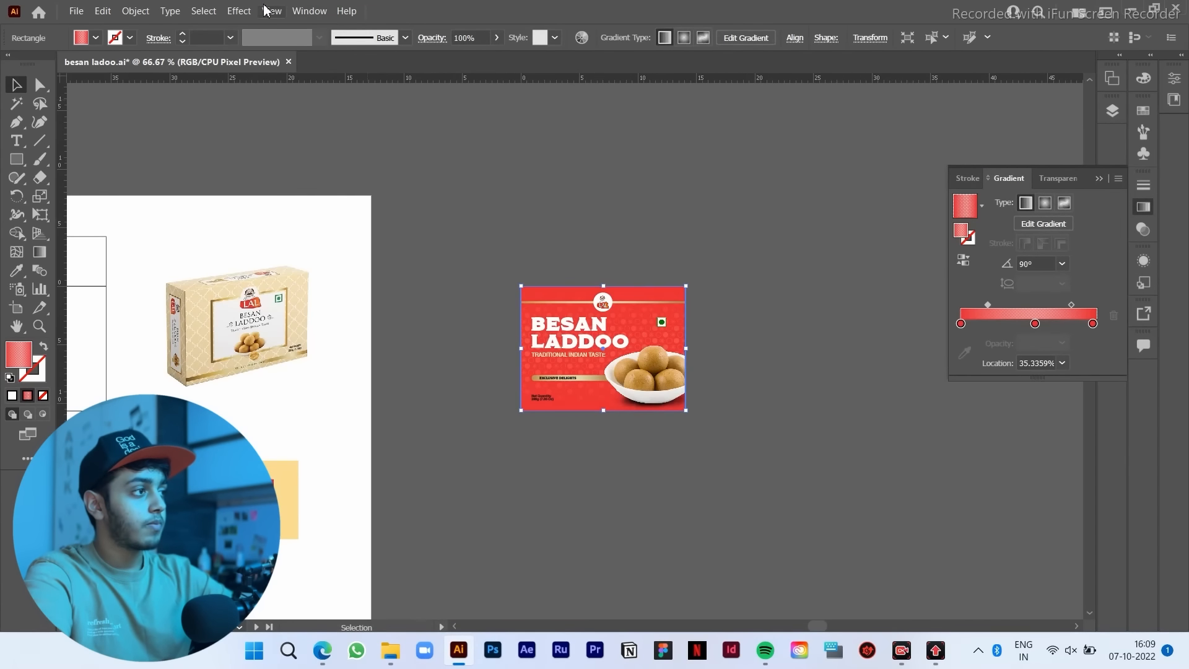
Step: Turn off Pixel Preview and Trim View to bring back the dieline and colour swatches outside the artboard
click(268, 10)
click(337, 79)
click(278, 12)
click(321, 96)
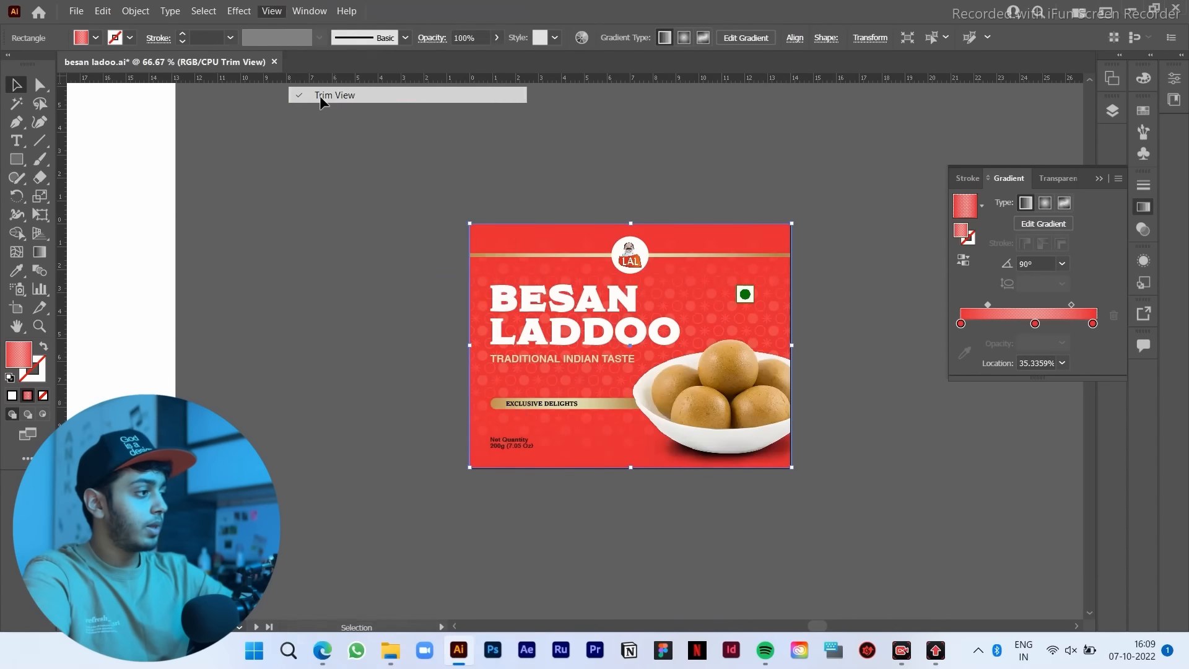
Step: Get the hex code E22533 from the red swatch's fill colour
click(289, 347)
double_click(18, 354)
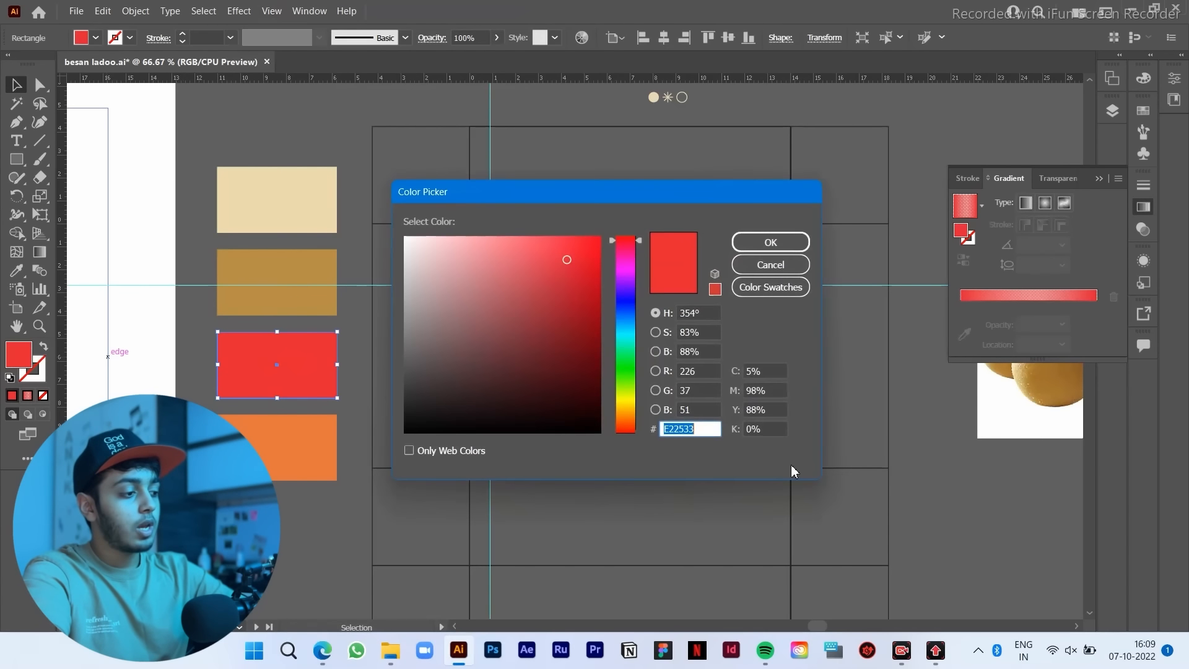
click(773, 244)
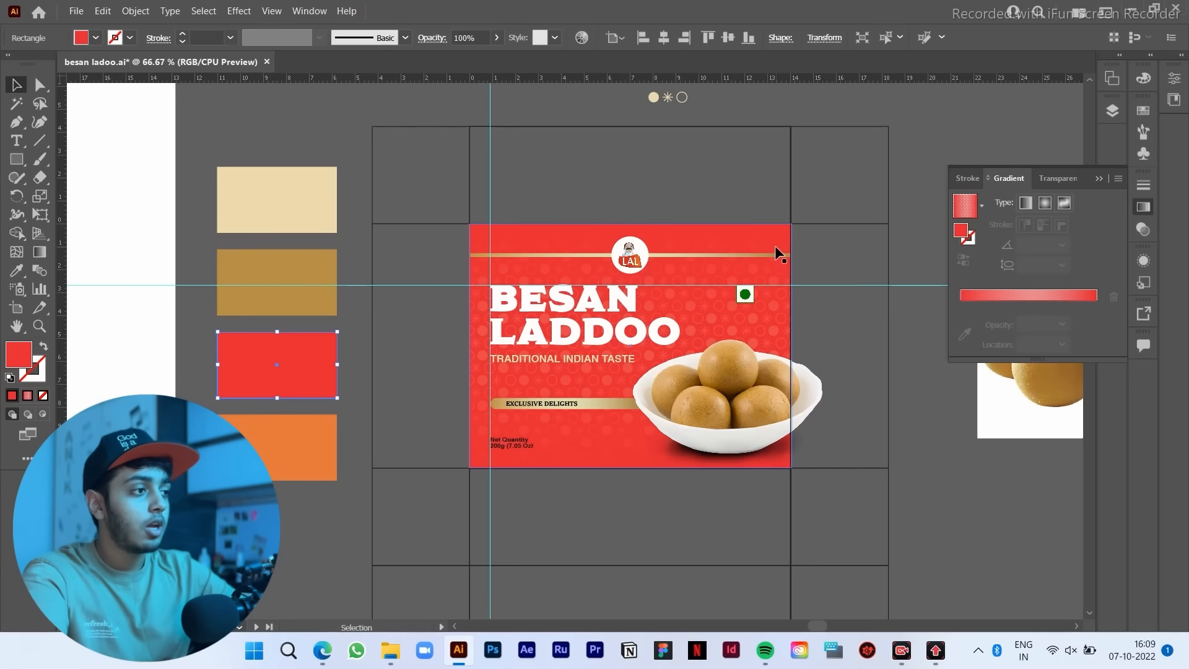
Step: Start a Multiply drop shadow at 75% opacity on the LAL logo group and set its colour to E22533
scroll(775, 246, up, 2)
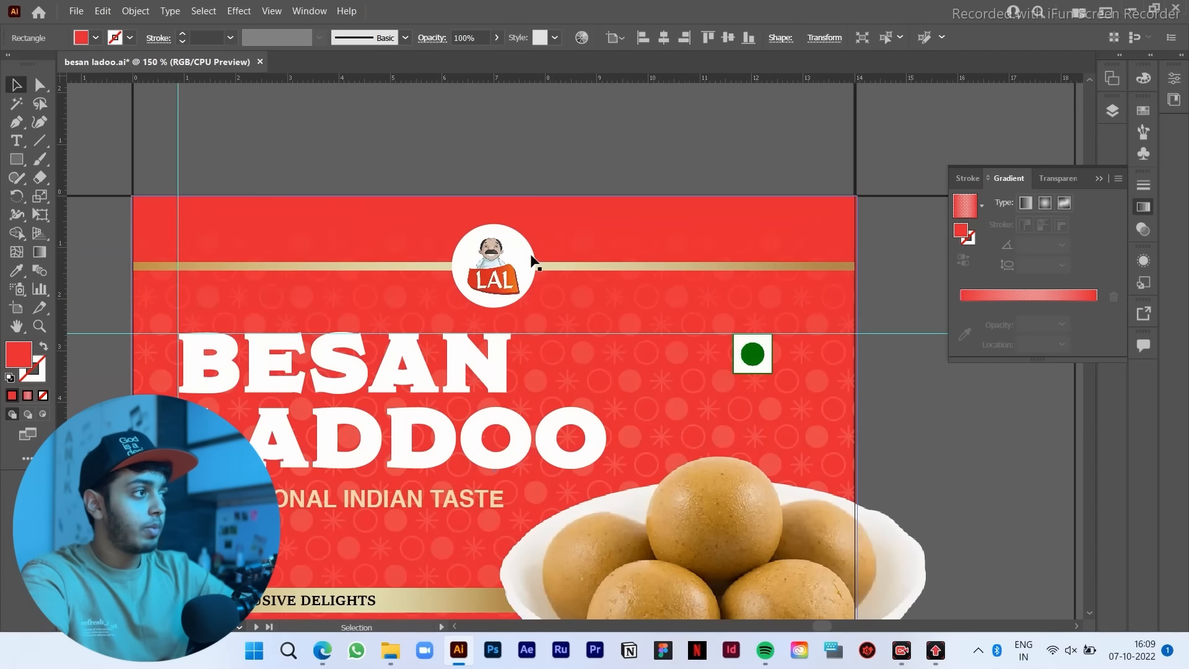
click(489, 263)
click(250, 11)
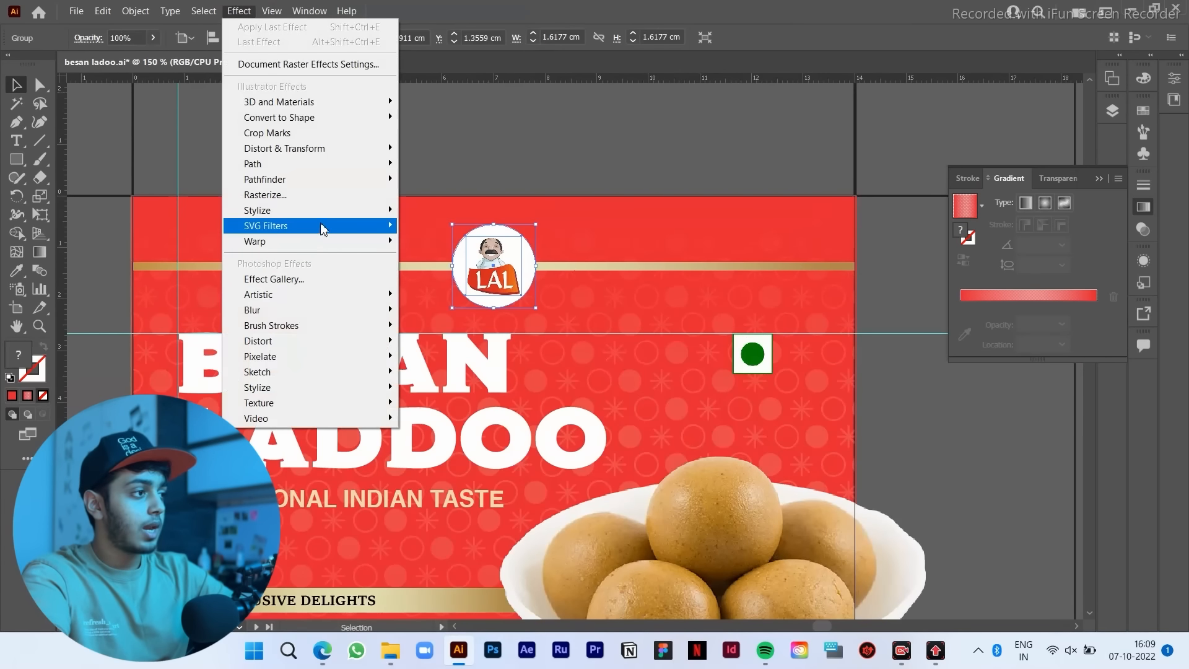
mouse_move(380, 210)
click(454, 212)
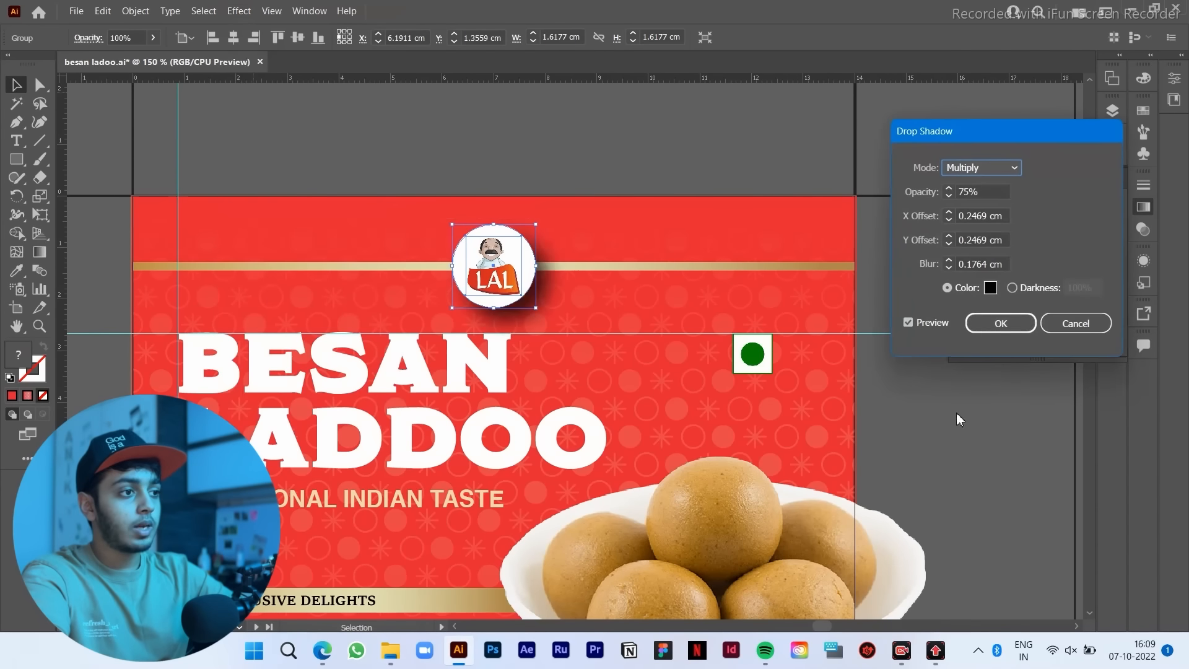
click(988, 287)
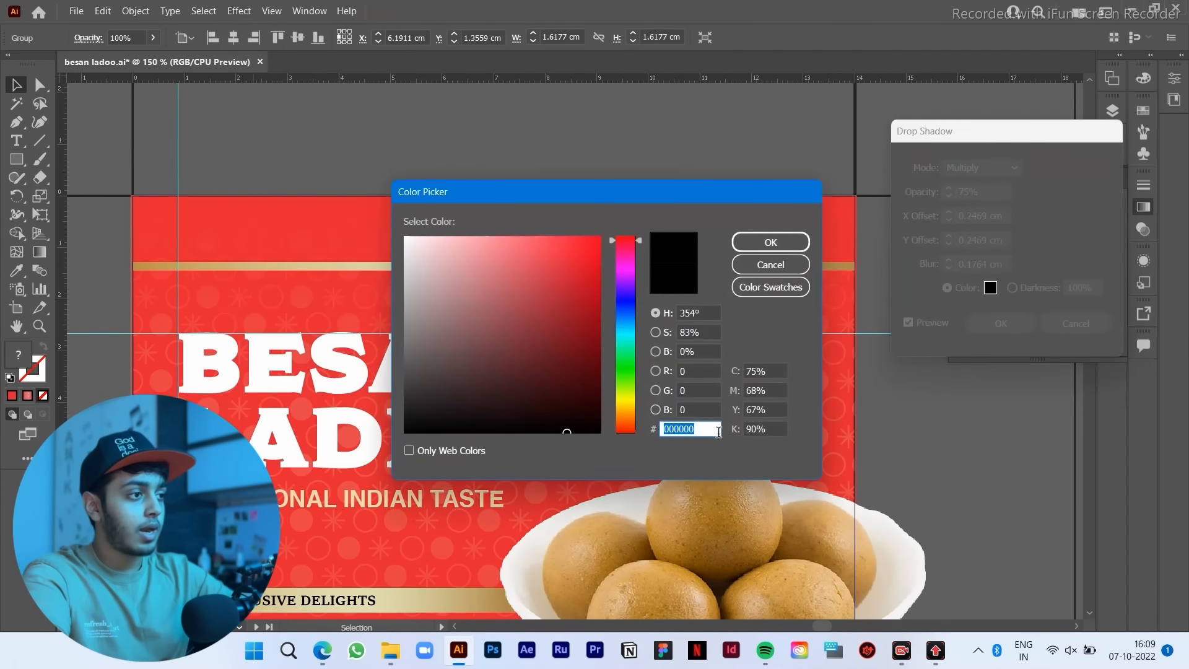
click(770, 242)
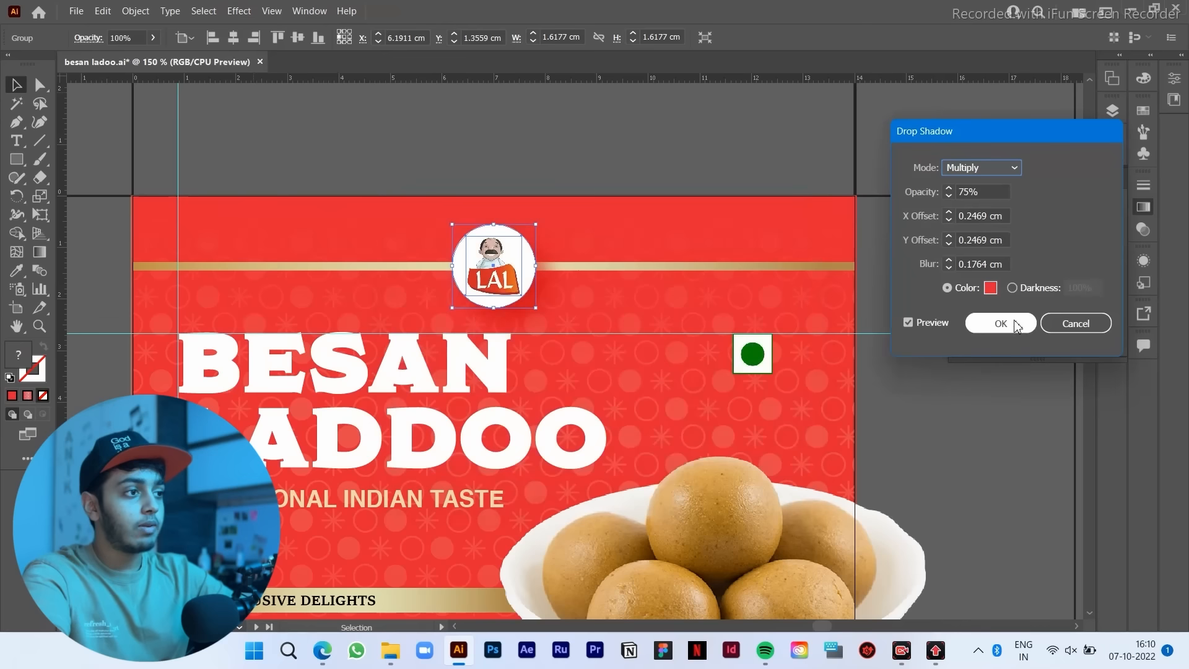
Step: Change the logo shadow's colour to a slightly darker red
click(990, 288)
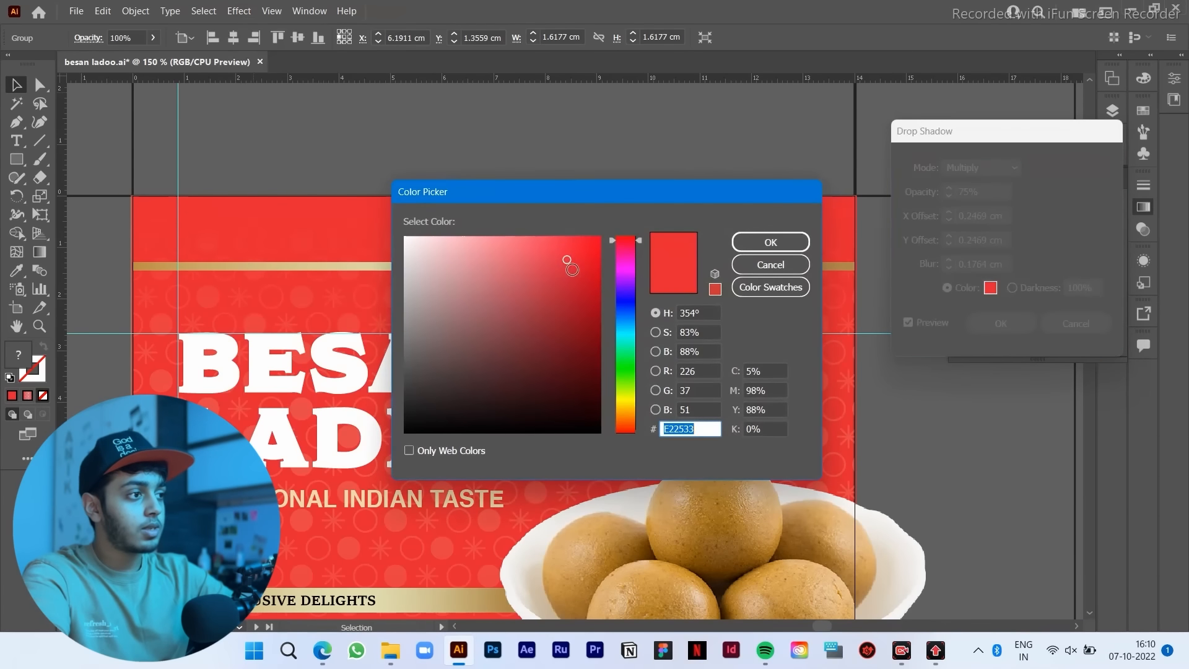
click(573, 275)
click(771, 265)
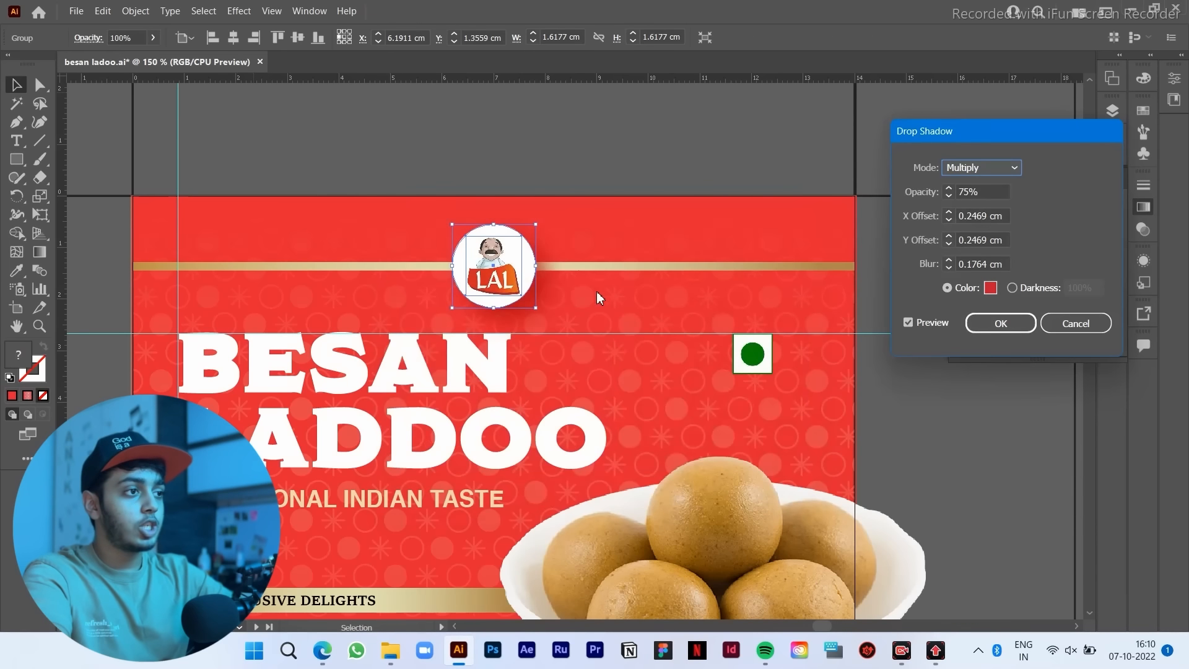
Step: Set the logo shadow's X offset to 0.1 cm, apply the effect and deselect the logo
drag(934, 137, 760, 163)
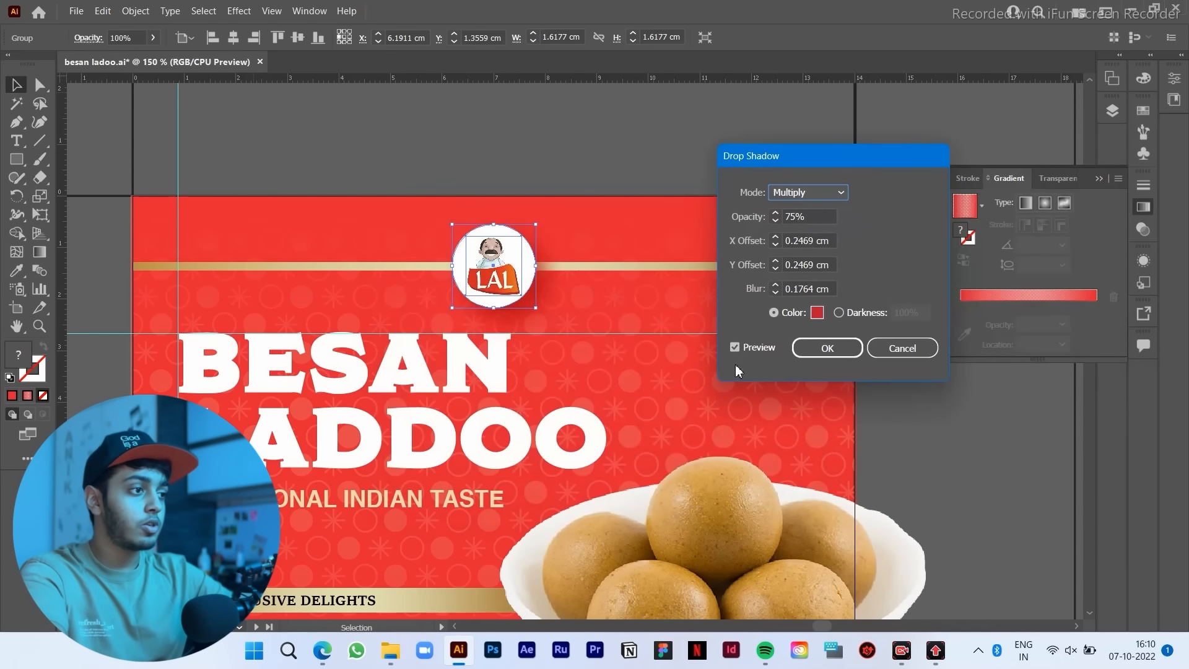
click(735, 348)
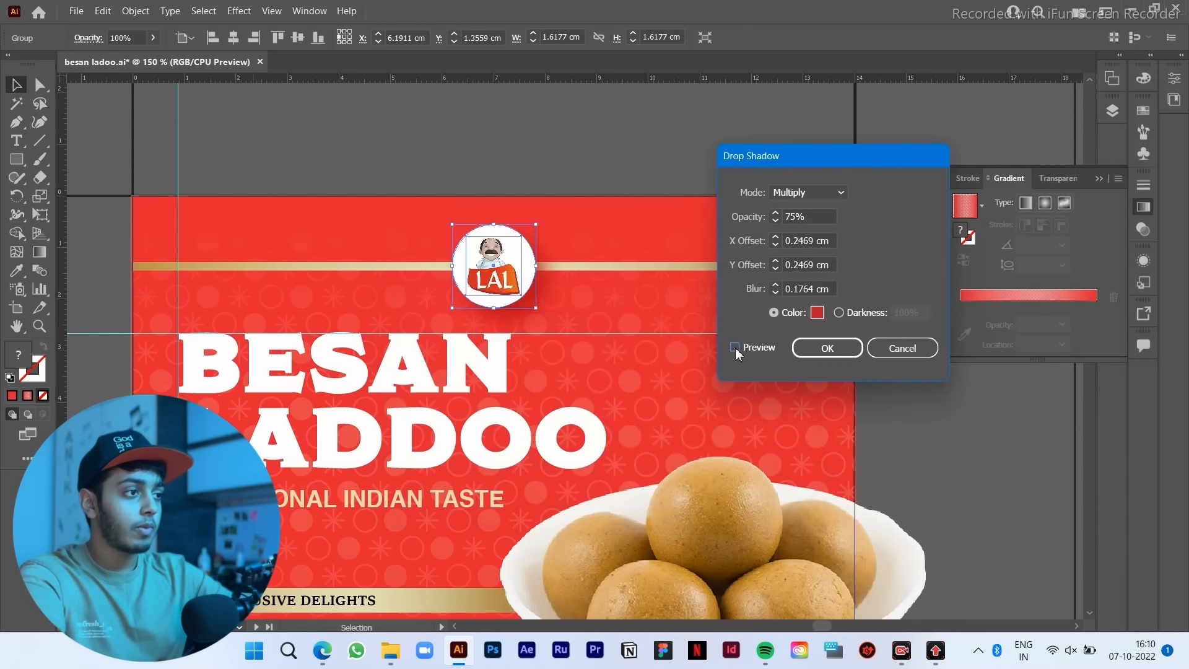
click(778, 237)
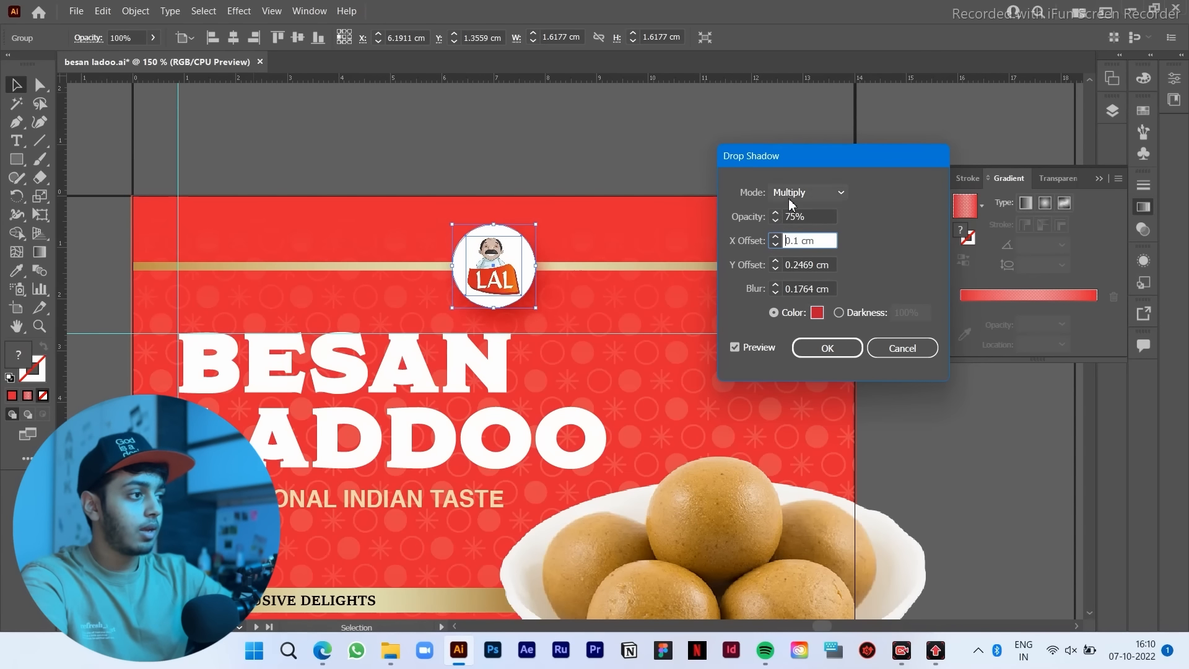
click(827, 347)
click(933, 400)
Step: Examine the whole front panel next to the colour swatches and the reference box
key(ctrl+minus)
key(ctrl+minus)
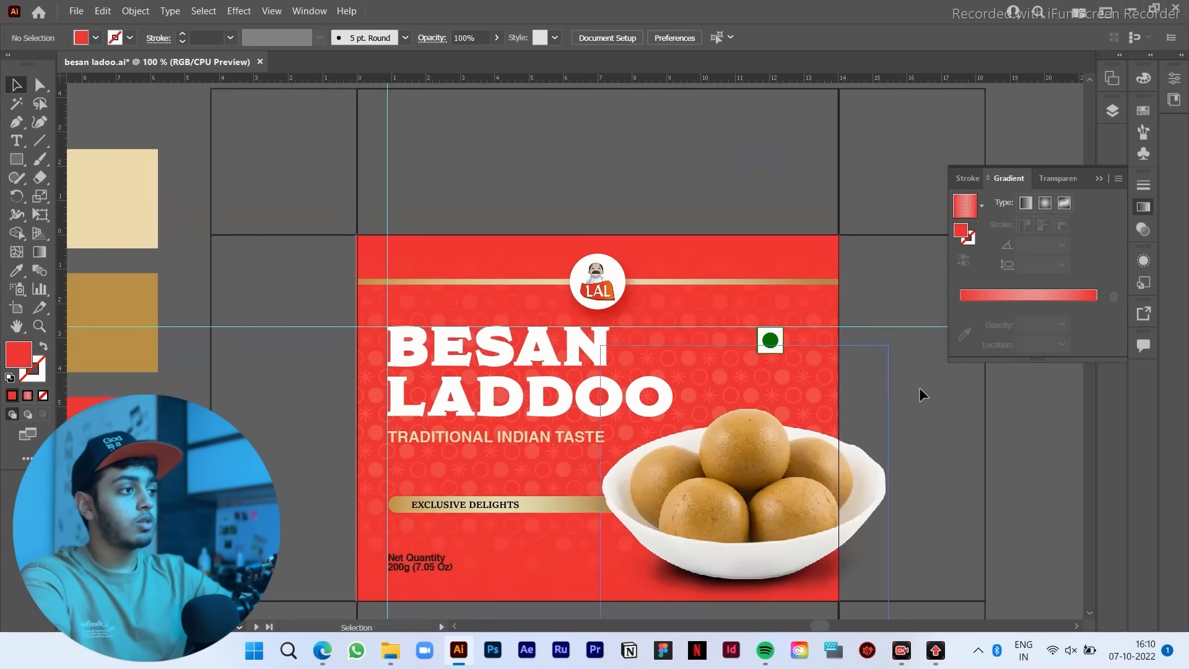
scroll(843, 223, up, 1)
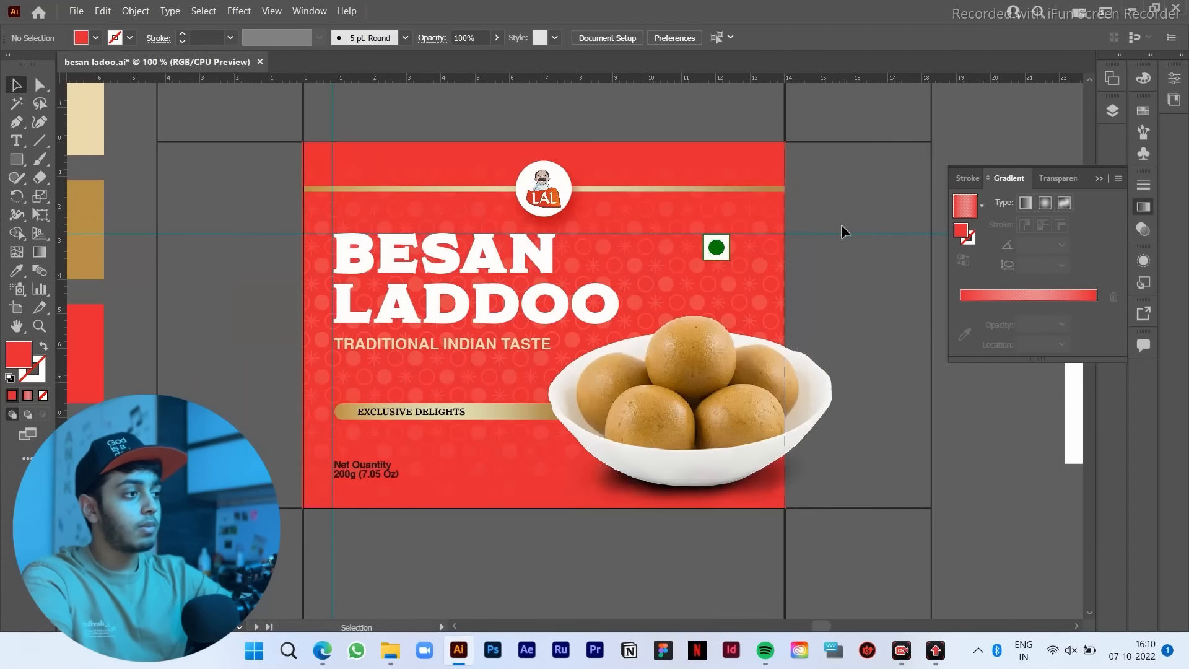
drag(811, 218, 817, 244)
scroll(841, 286, down, 1)
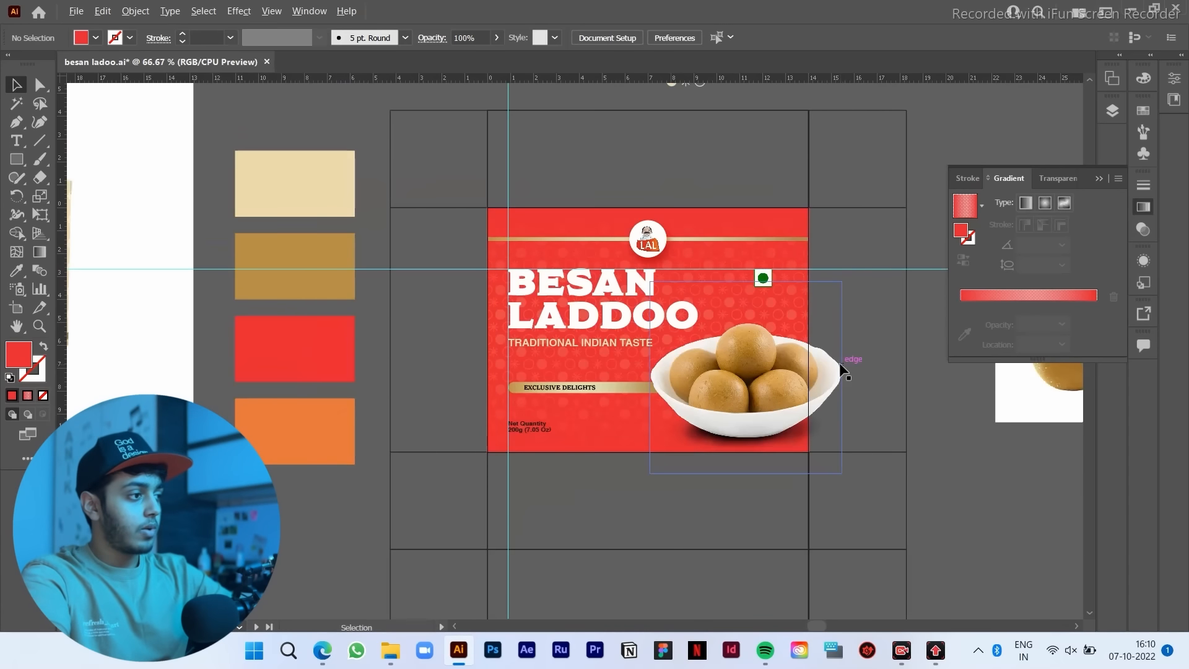
scroll(848, 356, up, 1)
scroll(867, 403, down, 2)
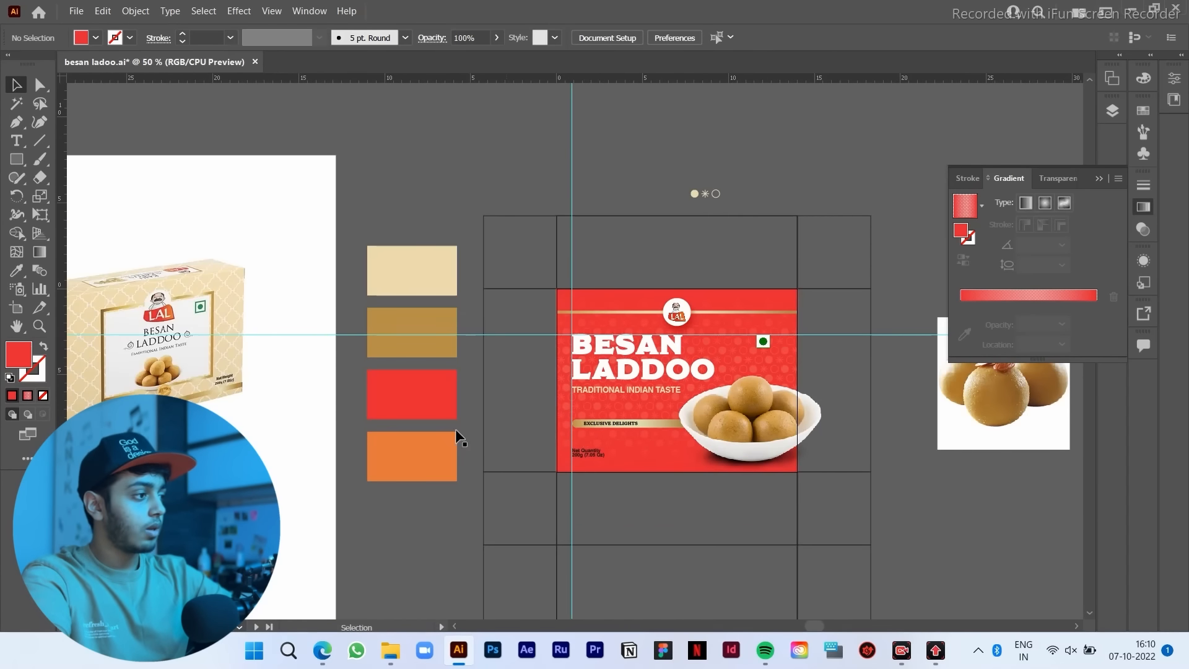
scroll(455, 429, up, 3)
scroll(485, 429, down, 1)
drag(485, 429, 250, 415)
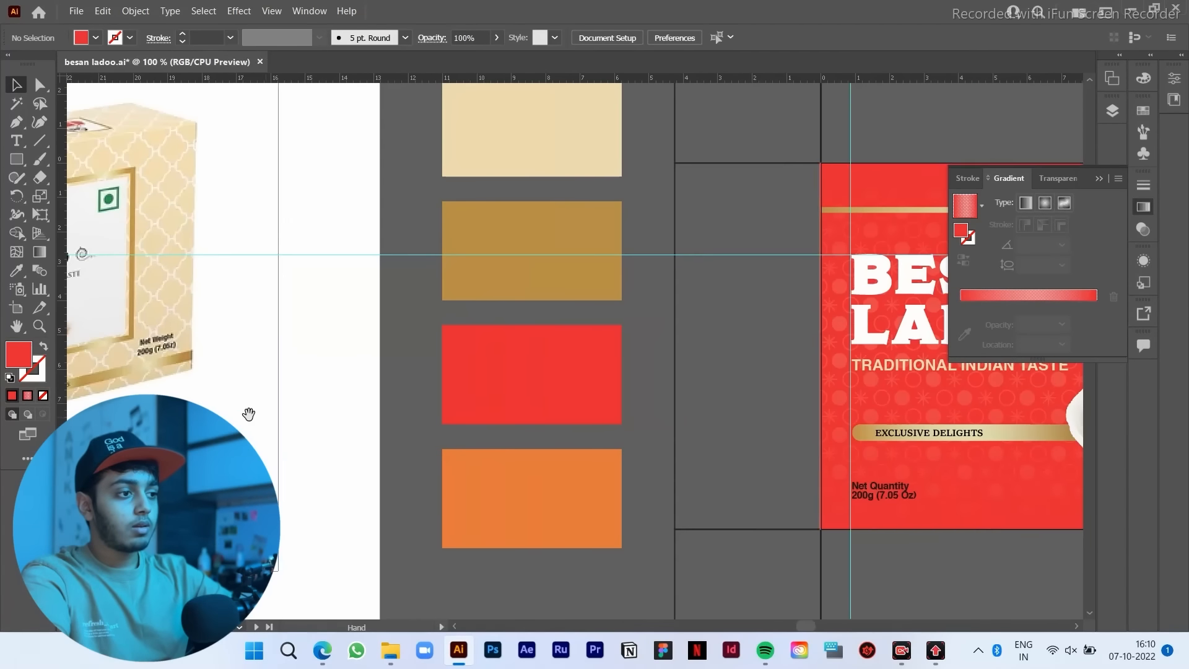
Step: Set the tracking of the EXCLUSIVE DELIGHTS text on the gold band to 160
scroll(966, 436, up, 2)
drag(966, 437, 575, 416)
click(574, 416)
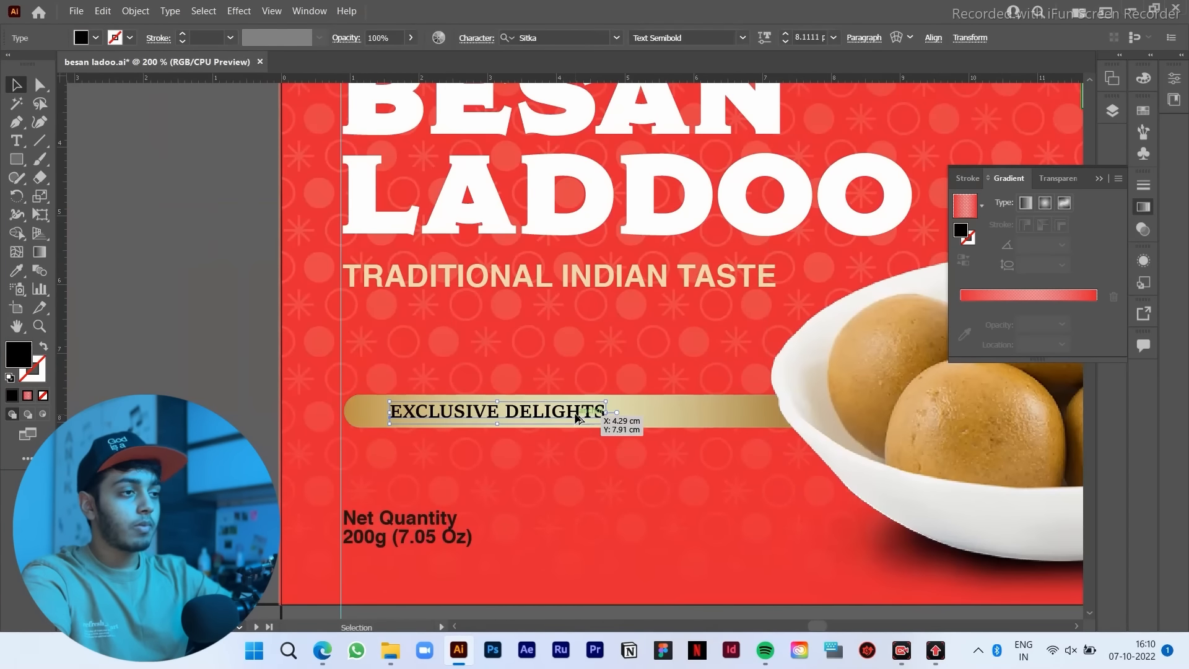
scroll(575, 415, down, 1)
scroll(742, 397, up, 1)
click(1112, 79)
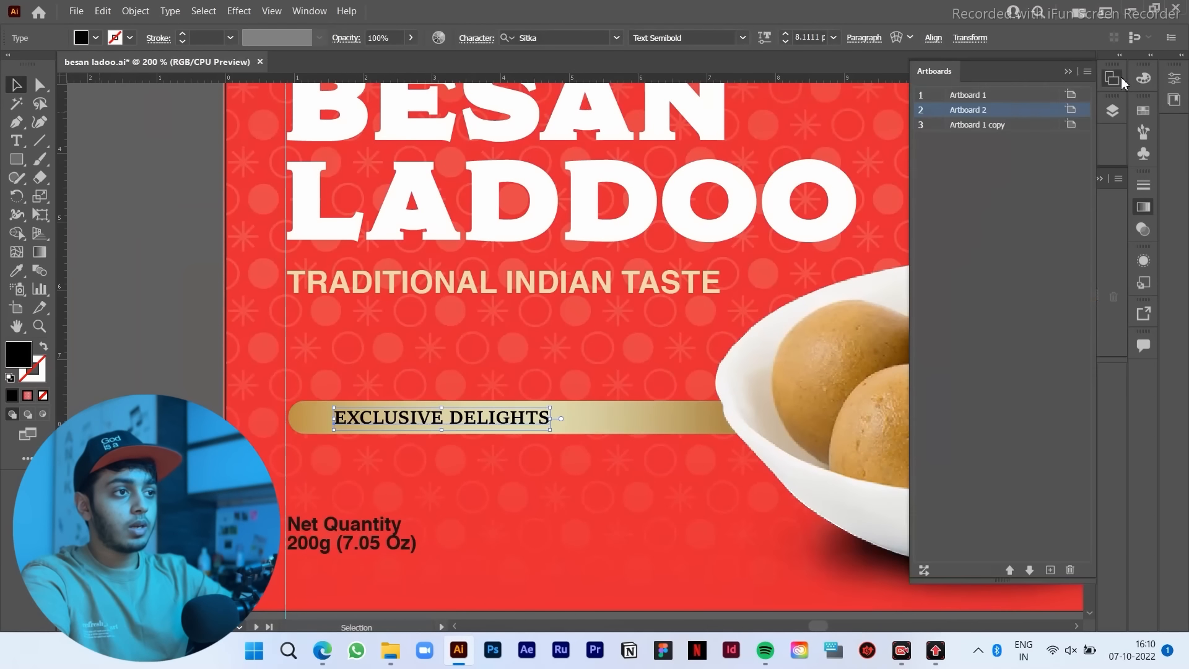
click(1174, 78)
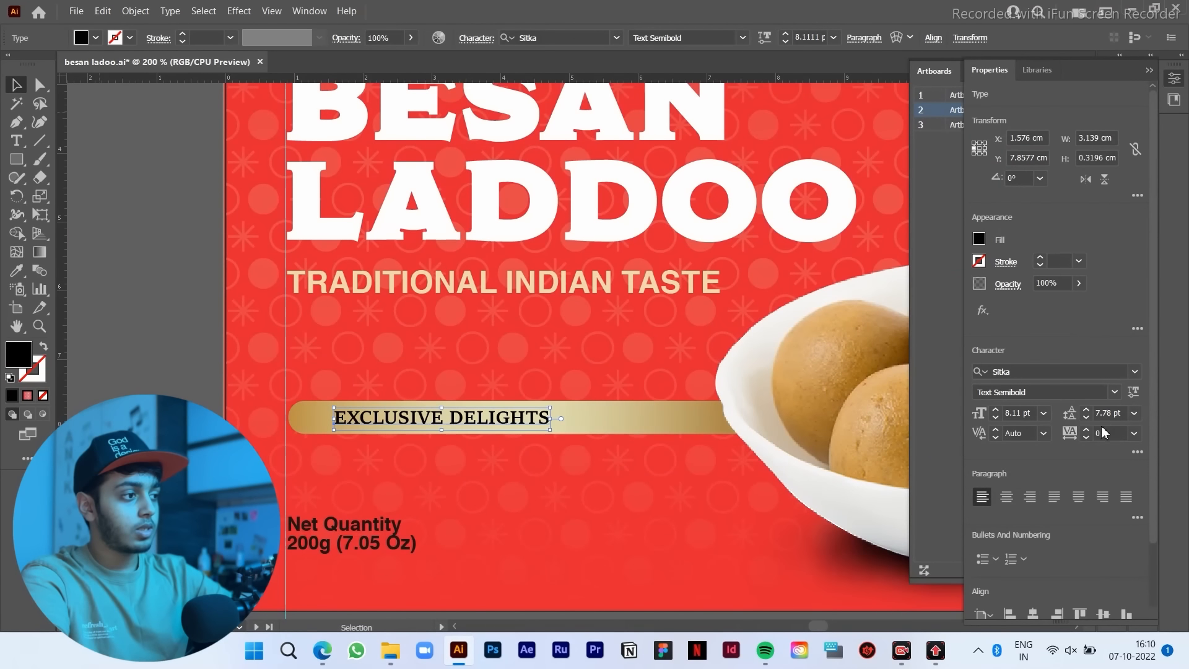
click(1087, 432)
click(1087, 431)
click(1087, 432)
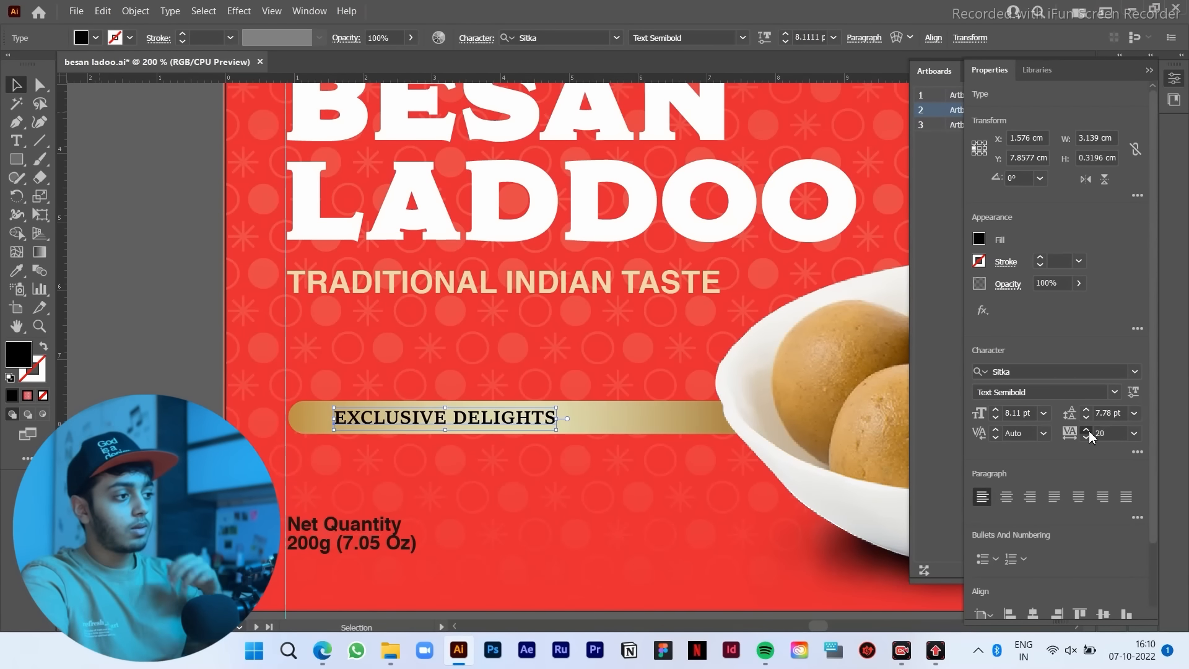
click(1087, 432)
click(1087, 431)
click(1087, 432)
click(1087, 432)
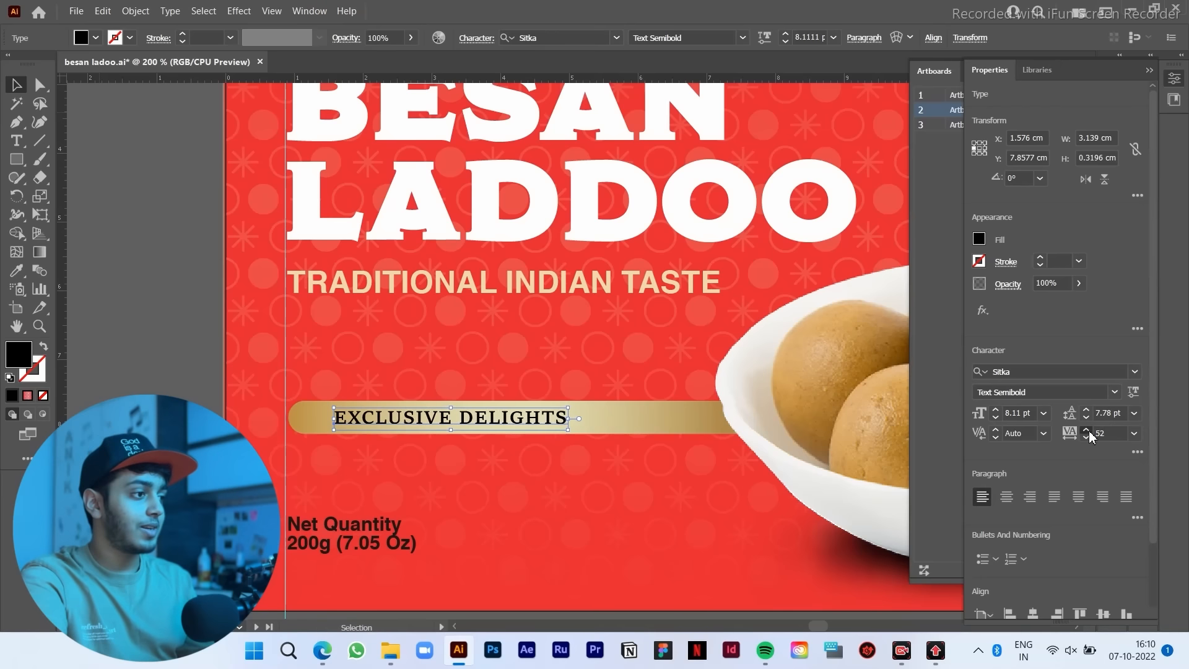
click(1087, 432)
click(1087, 431)
click(1087, 432)
click(1087, 432)
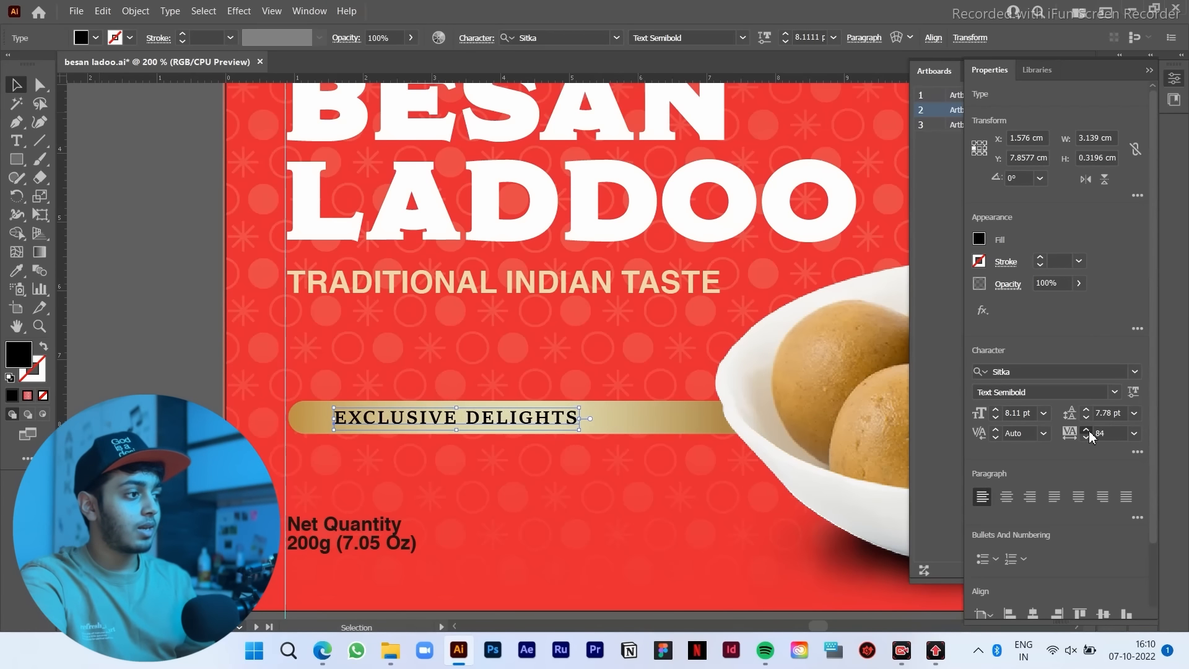
click(1087, 432)
click(1087, 432)
click(1087, 432)
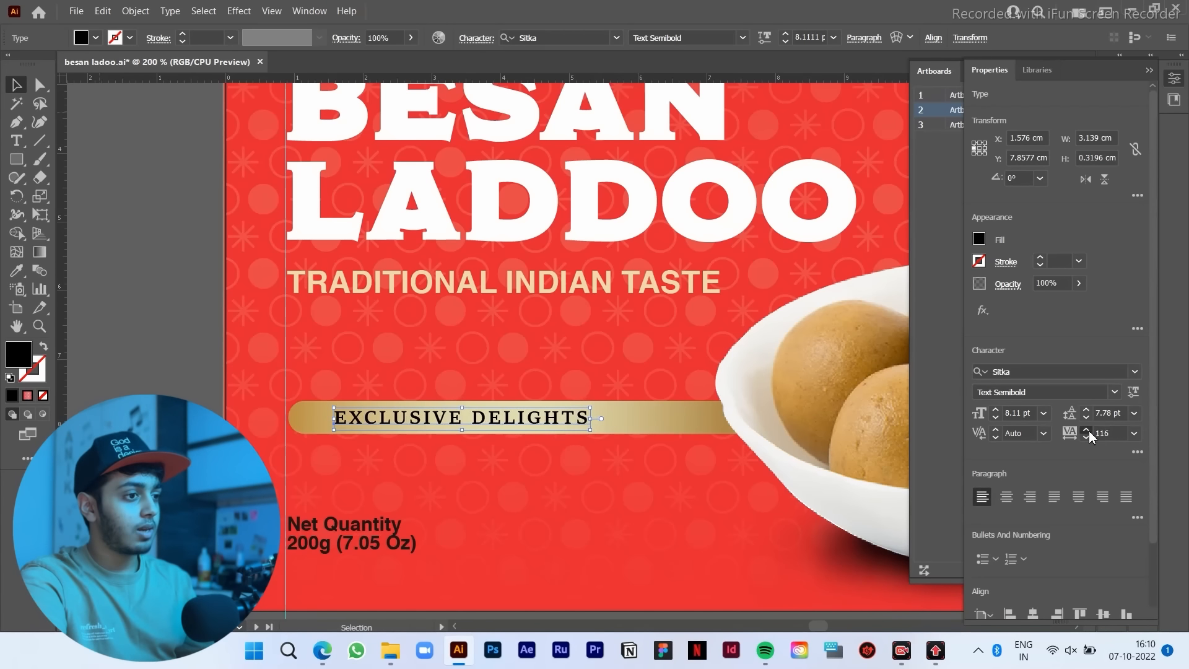
click(1086, 432)
click(1087, 432)
click(1087, 432)
click(1087, 432)
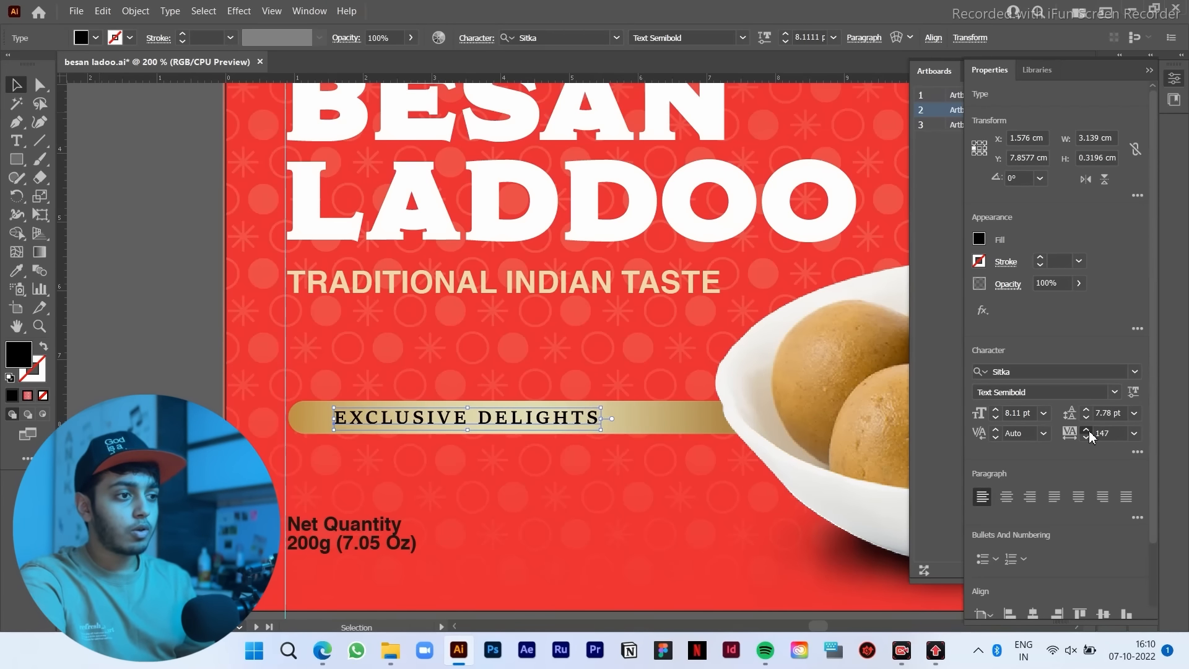
click(1087, 432)
click(1087, 432)
click(1086, 432)
click(1087, 432)
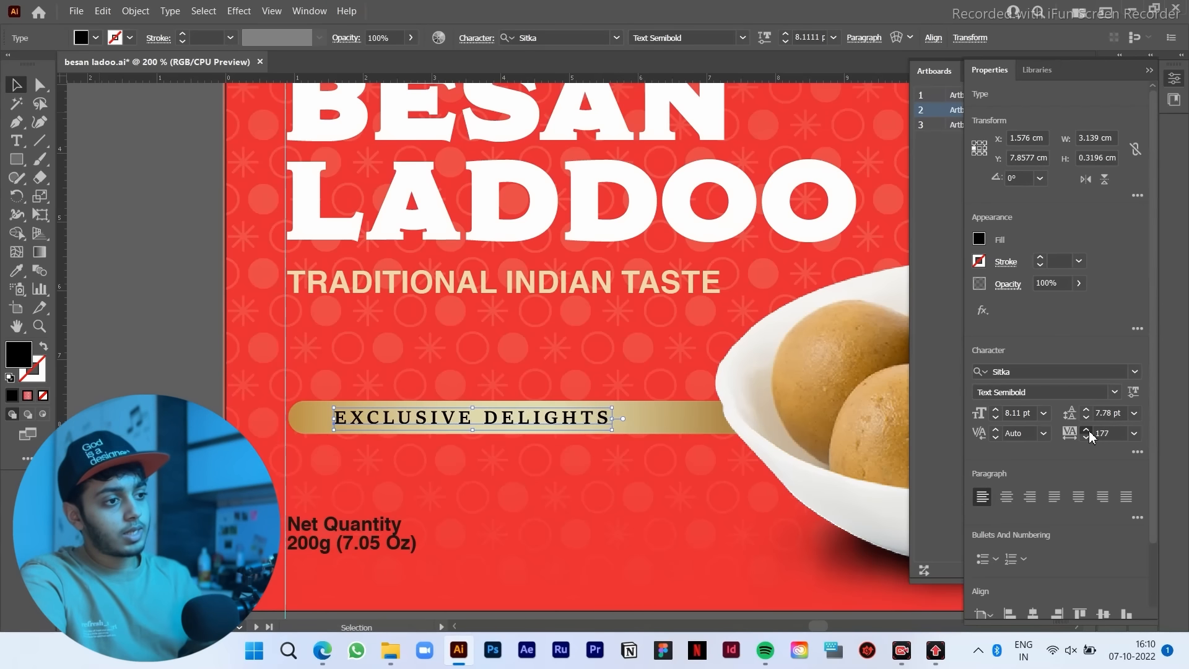
click(1087, 432)
click(1087, 438)
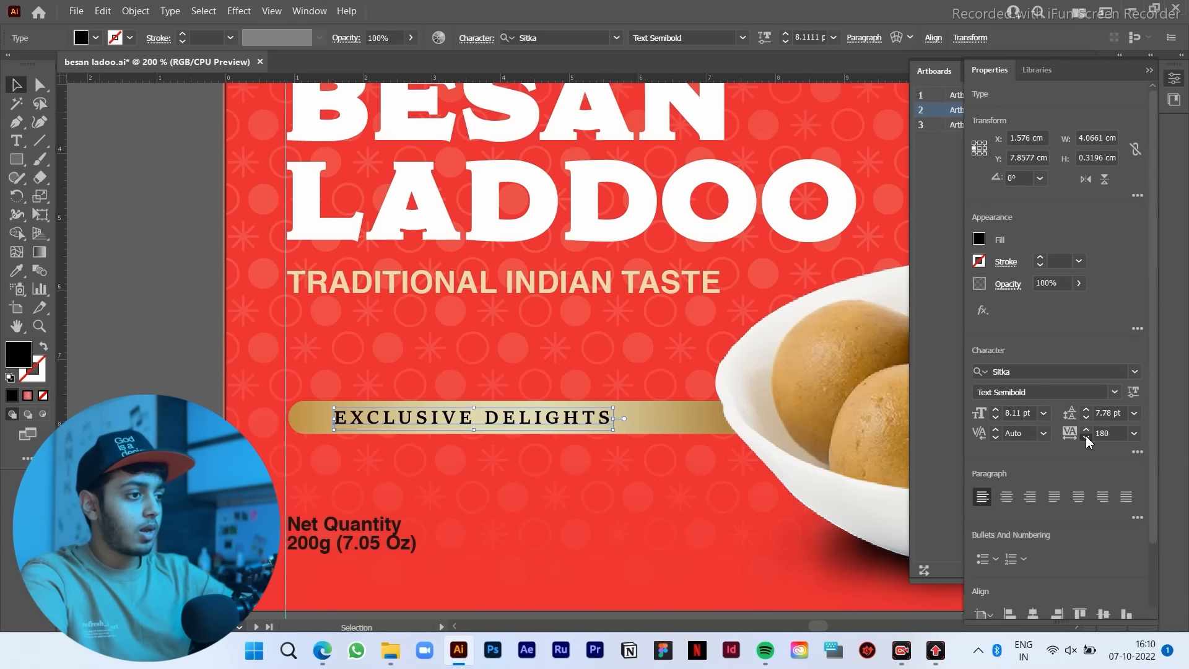
click(1087, 438)
click(1087, 438)
click(1086, 438)
click(1087, 437)
click(1086, 438)
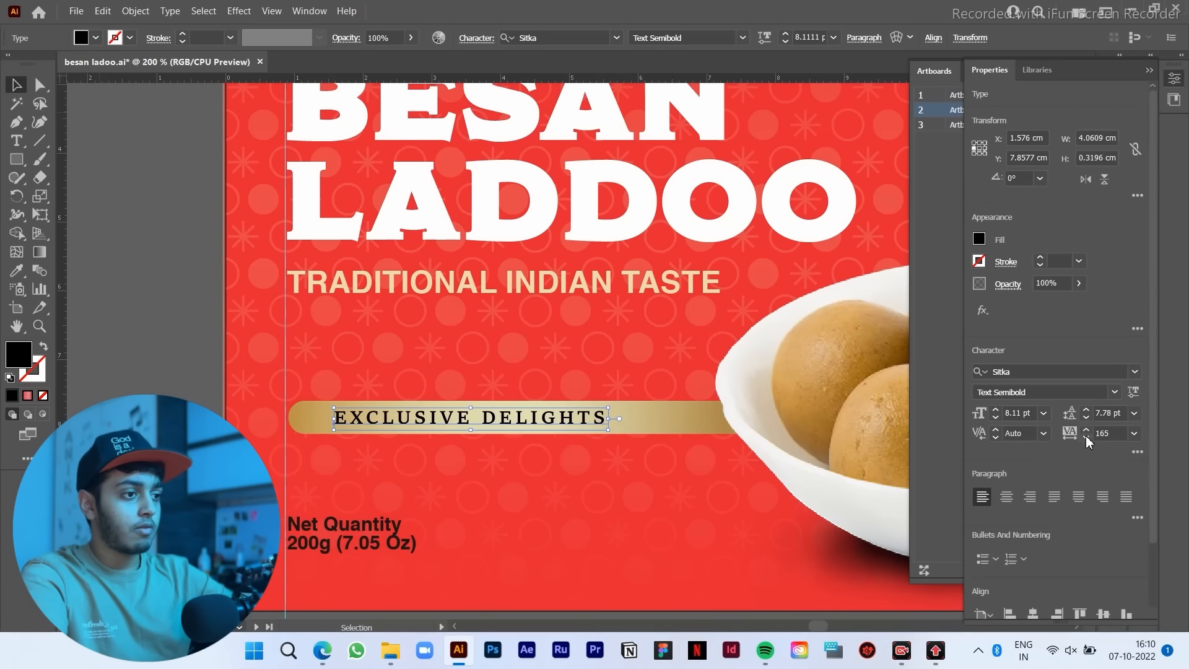
click(1087, 437)
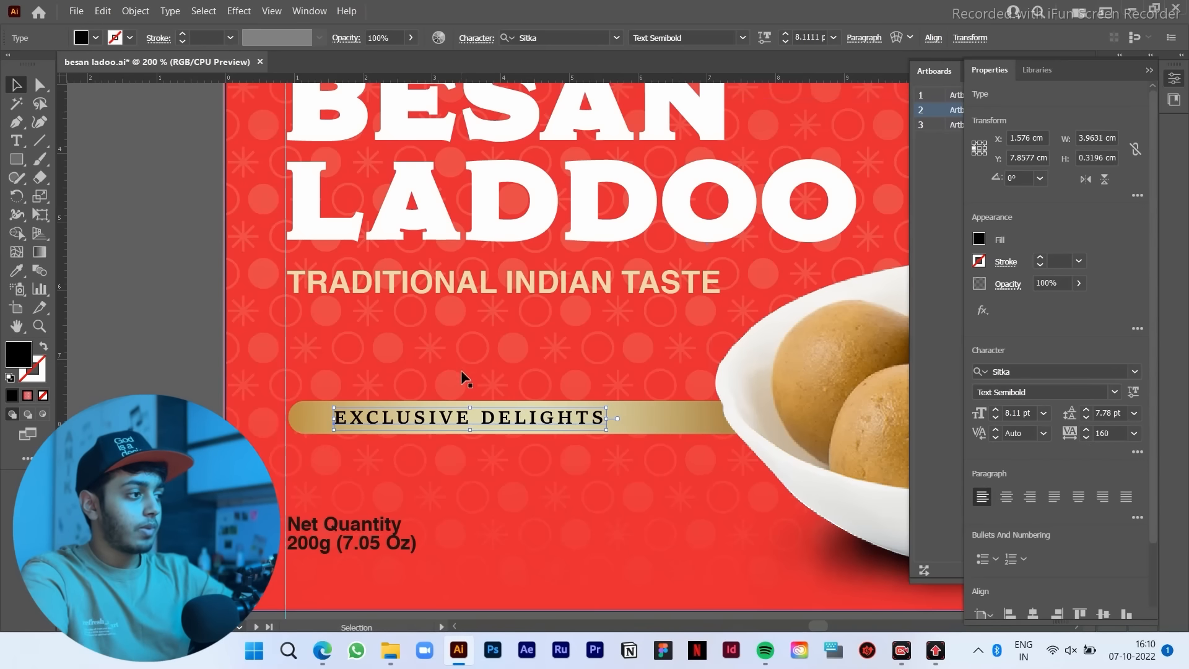
Step: Shift the EXCLUSIVE DELIGHTS text slightly left along the gold band to X 1.4679 cm and deselect it
drag(540, 414, 533, 414)
scroll(565, 394, down, 1)
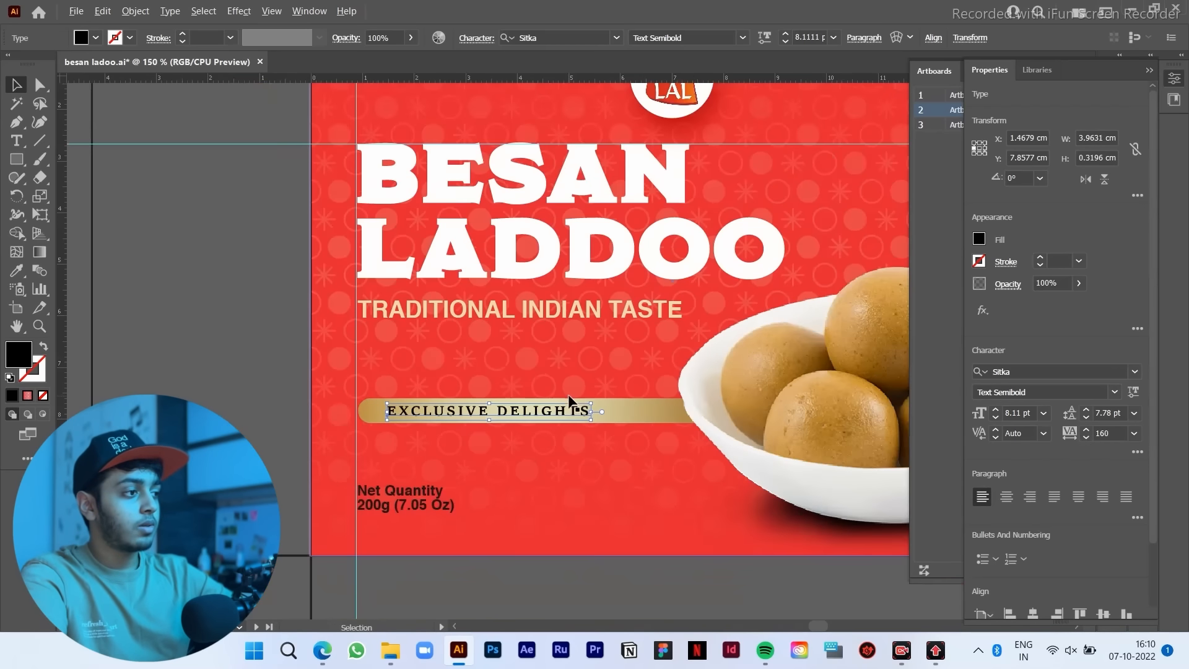
click(174, 367)
scroll(174, 366, down, 1)
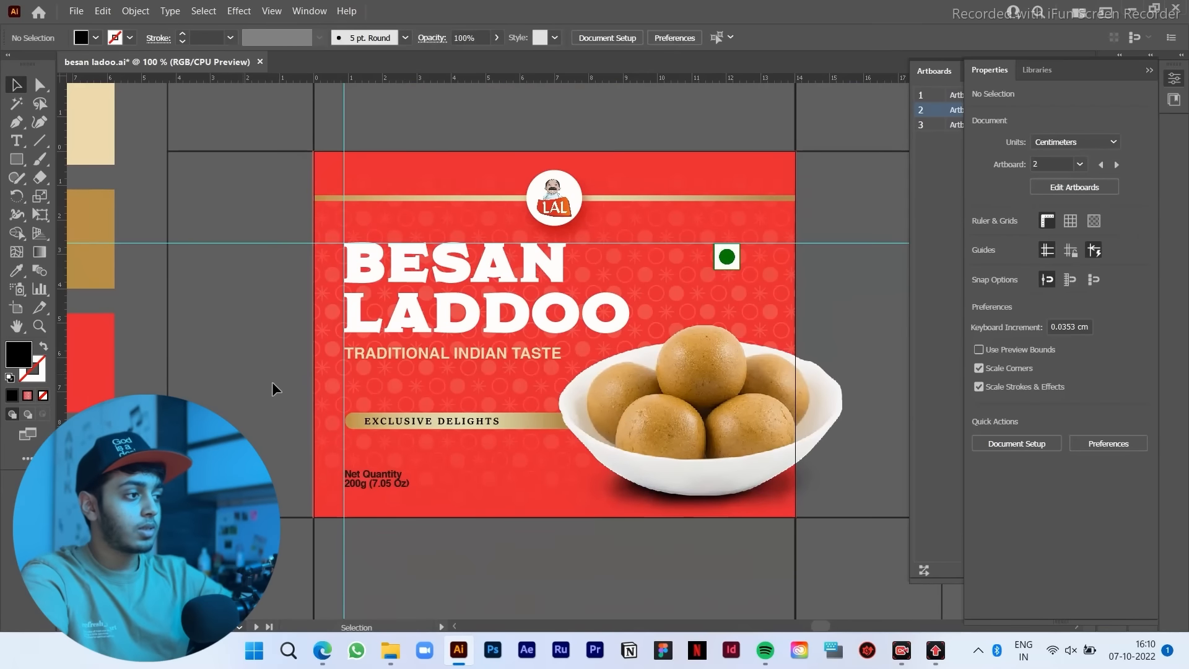
Step: Scale the EXCLUSIVE DELIGHTS text down slightly and reposition it a little further left on the gold band
scroll(423, 433, up, 3)
click(612, 420)
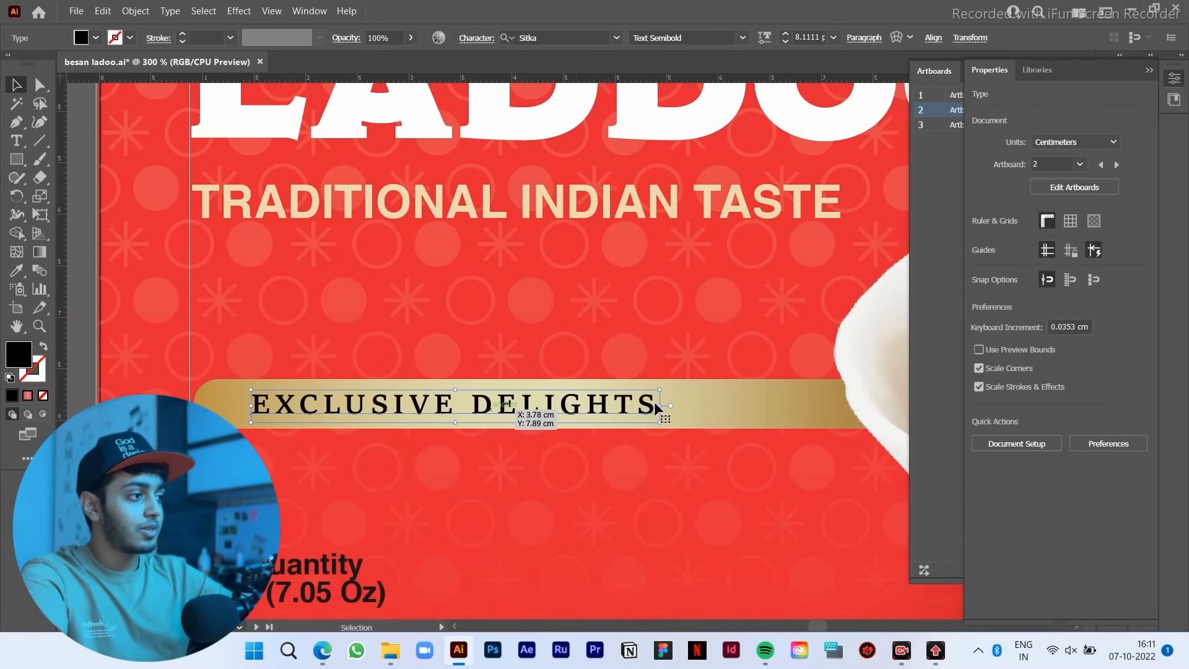
drag(660, 405, 636, 405)
mouse_move(593, 402)
mouse_down()
mouse_move(618, 404)
mouse_move(579, 403)
mouse_up()
scroll(600, 403, down, 1)
Step: Set the Net Quantity text at the bottom of the front panel to the Regular style of Helvetica and deselect it
click(562, 207)
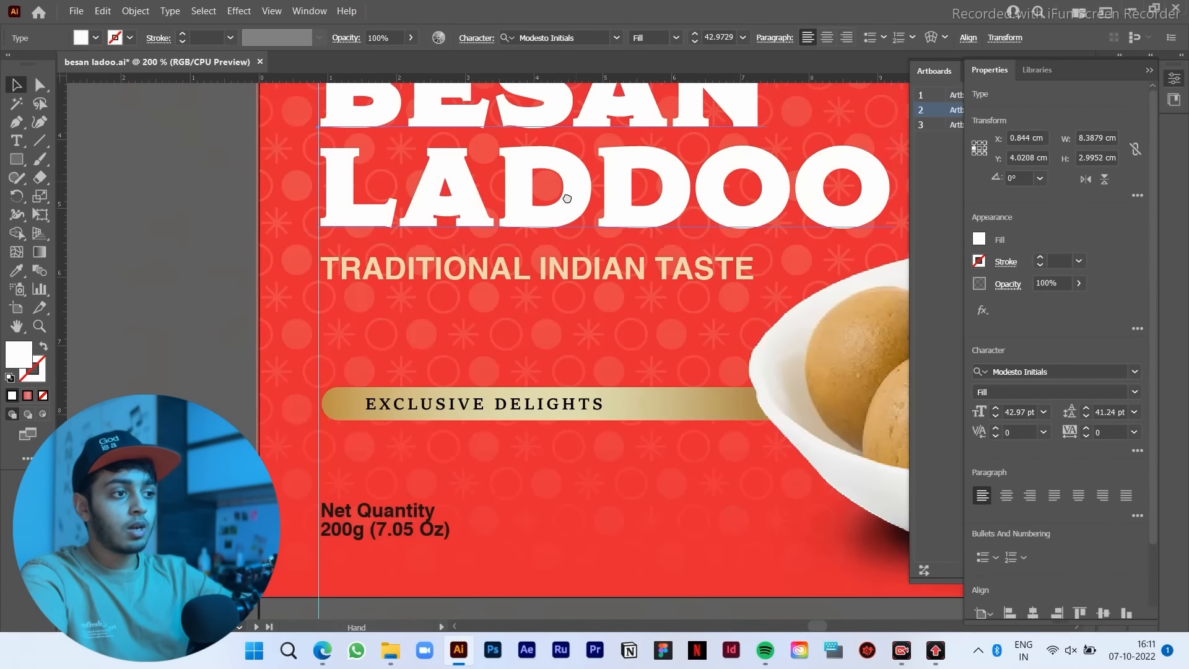
drag(567, 198, 552, 224)
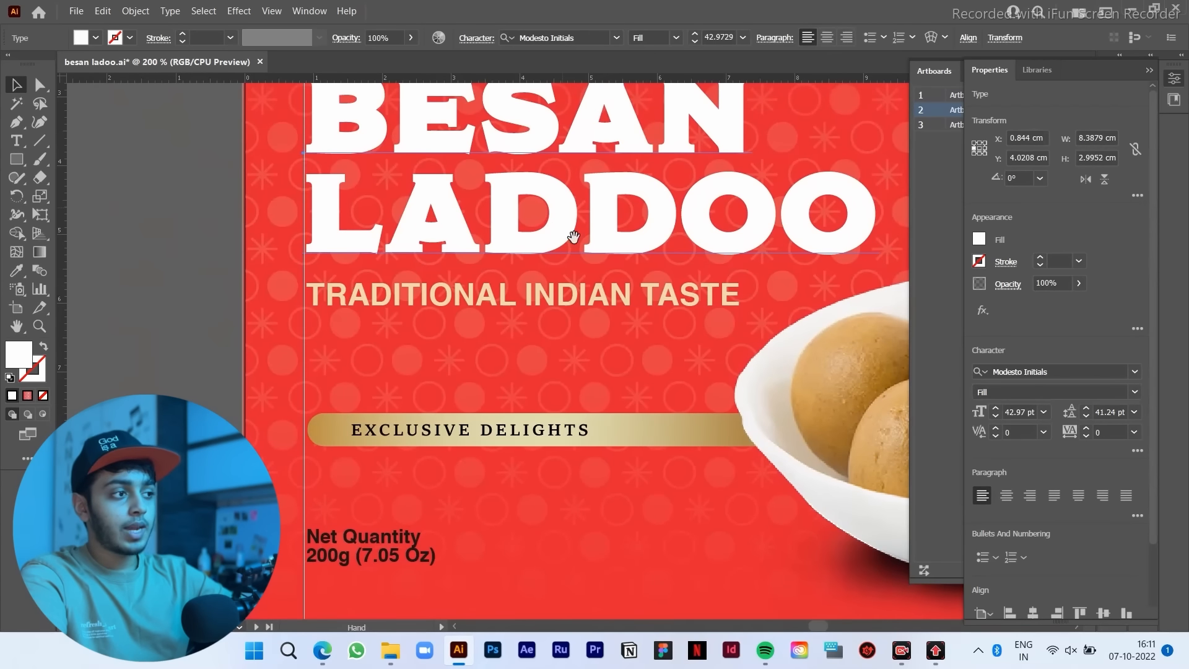
click(703, 310)
click(382, 553)
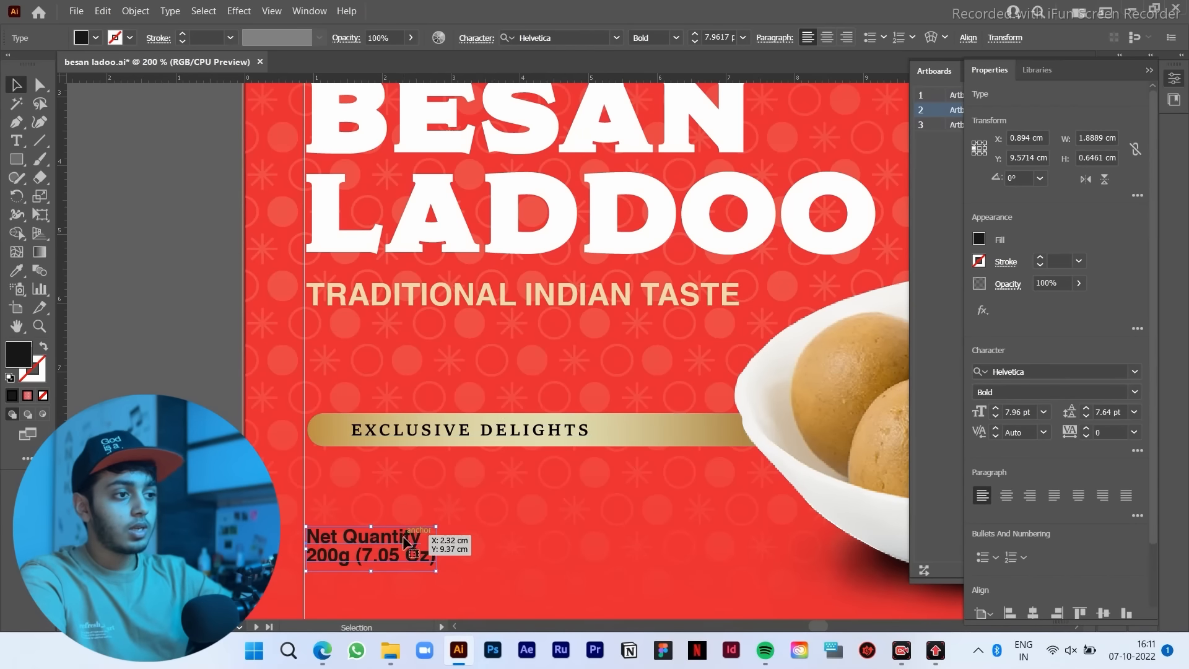
click(491, 437)
click(393, 536)
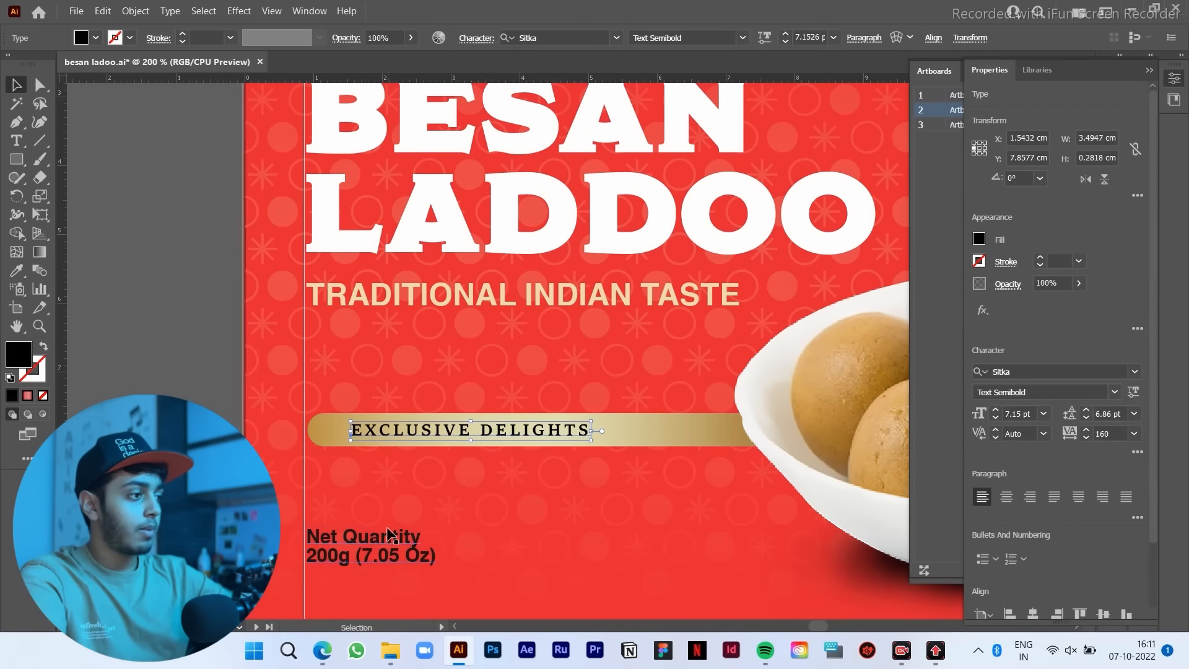
scroll(426, 358, down, 1)
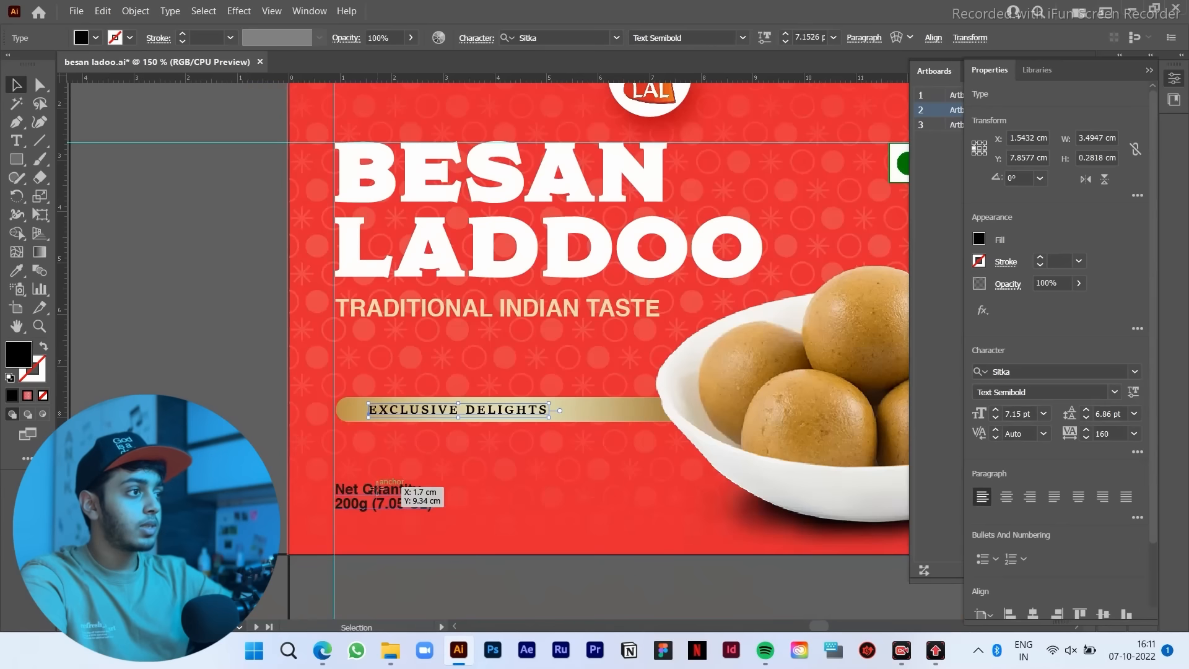
click(693, 37)
click(681, 52)
click(522, 556)
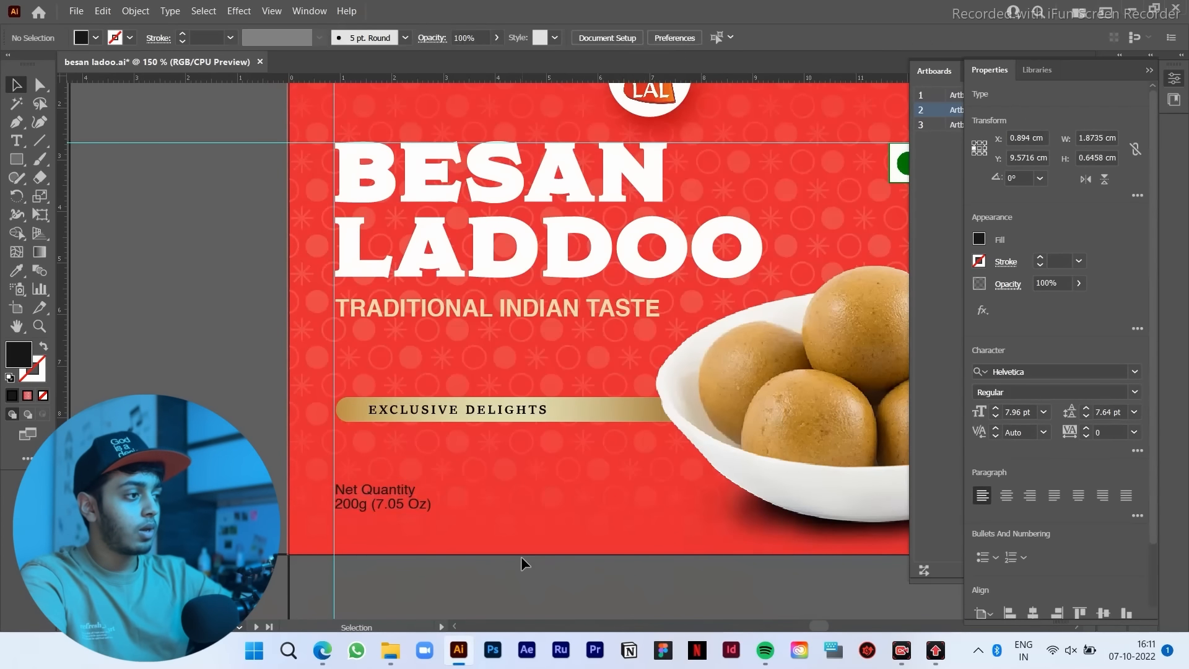
Step: Examine the whole front panel's balance beside the colour swatches and the separate laddoo photo
scroll(521, 556, down, 3)
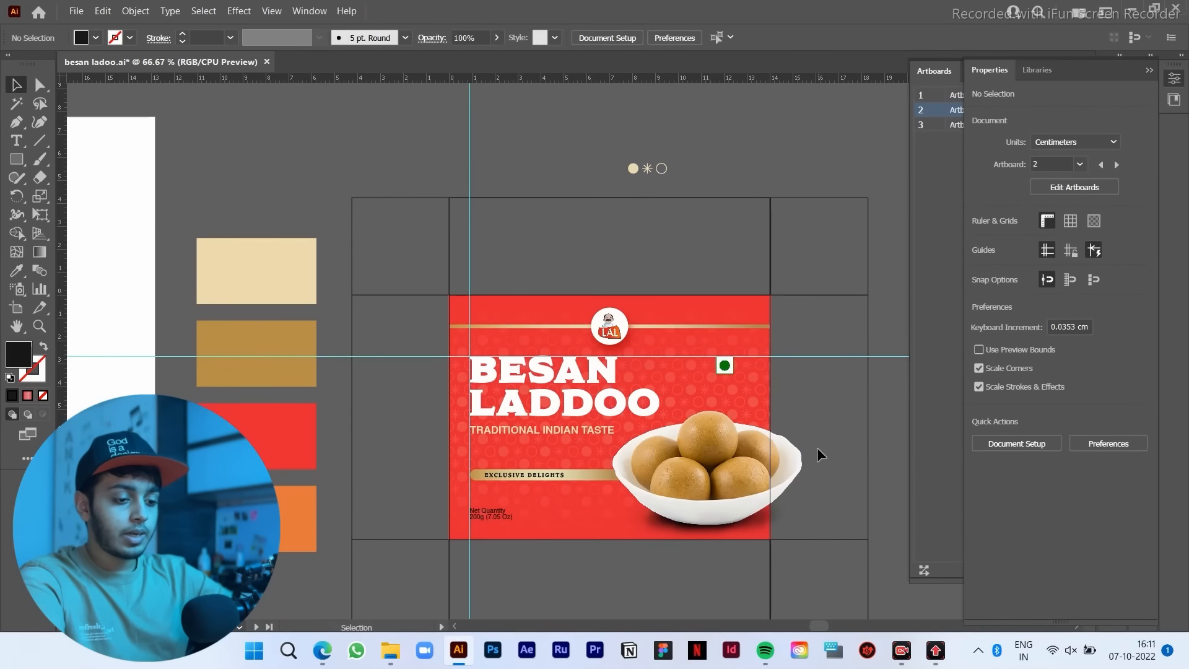
scroll(816, 447, up, 1)
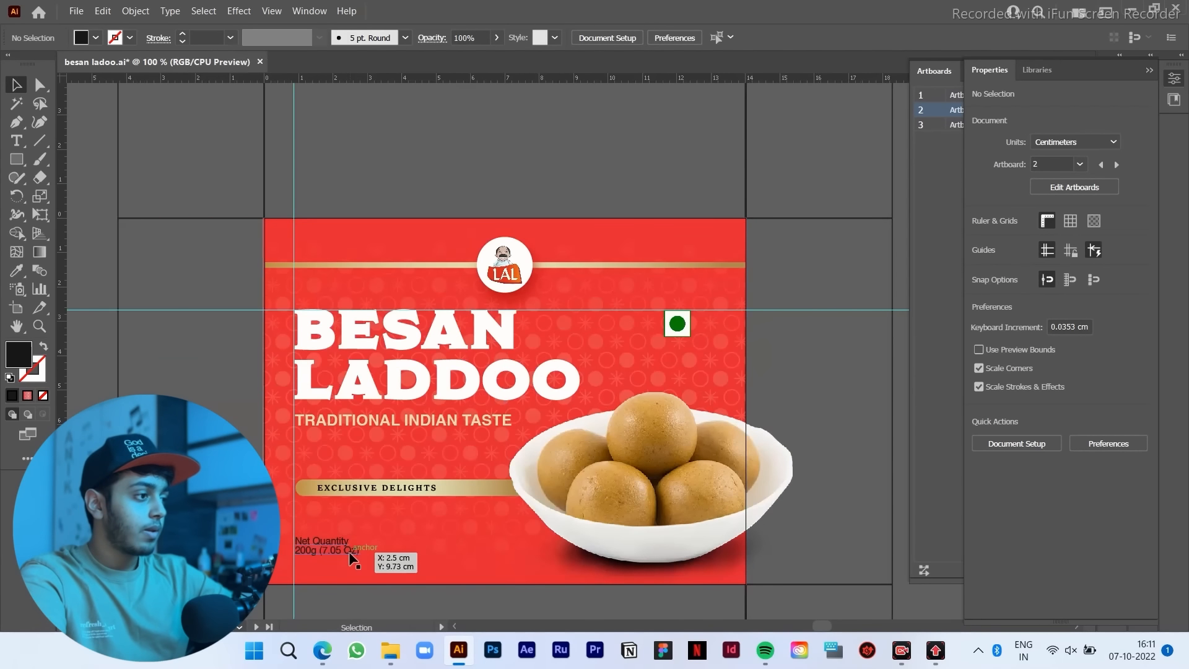
drag(228, 512, 251, 483)
scroll(250, 483, down, 1)
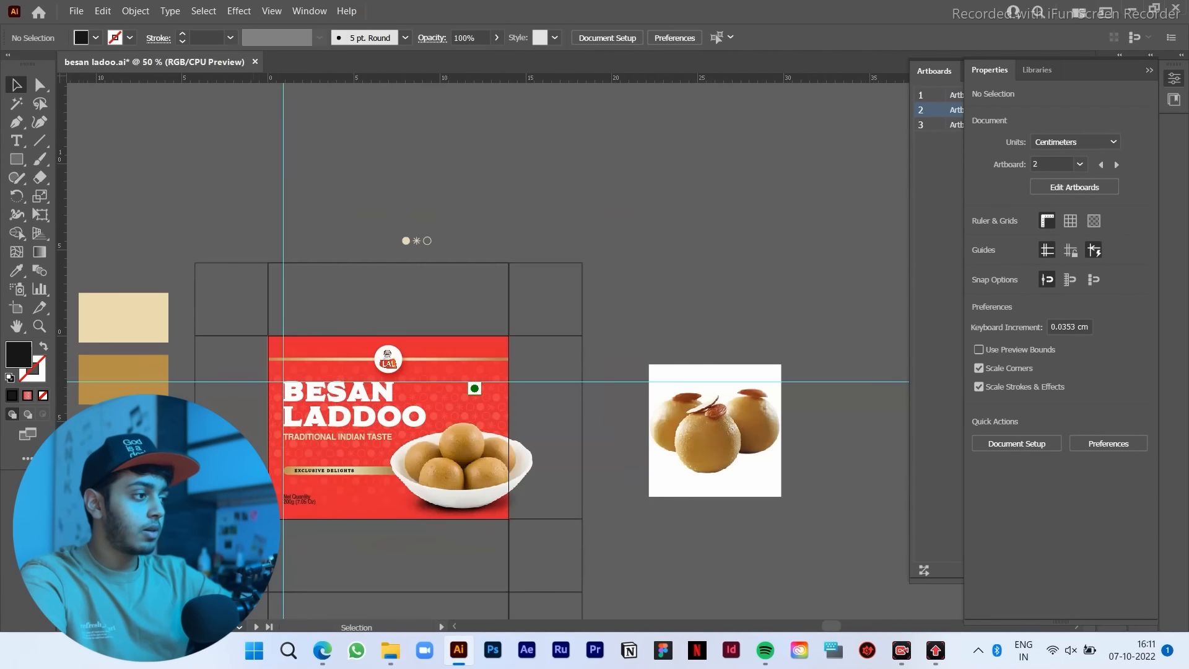
scroll(256, 445, up, 2)
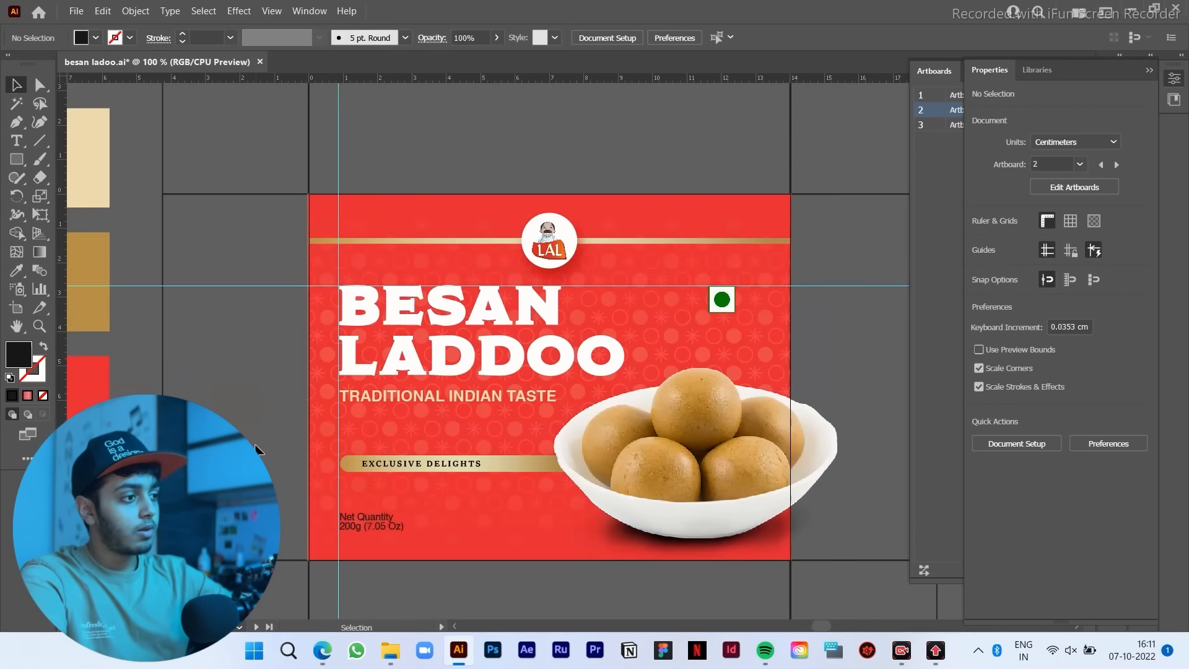
drag(257, 445, 300, 425)
scroll(300, 425, down, 1)
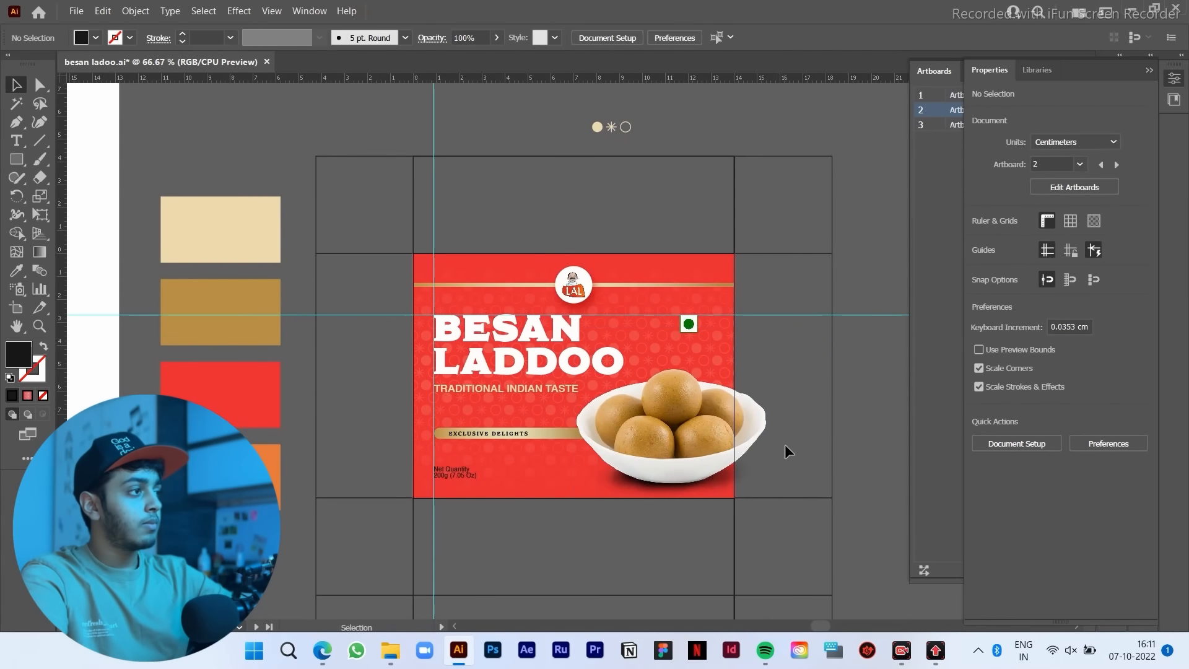
scroll(785, 444, up, 1)
Step: Preview the artwork in Trim View and move the reference box image closer to the front panel for comparison
click(273, 11)
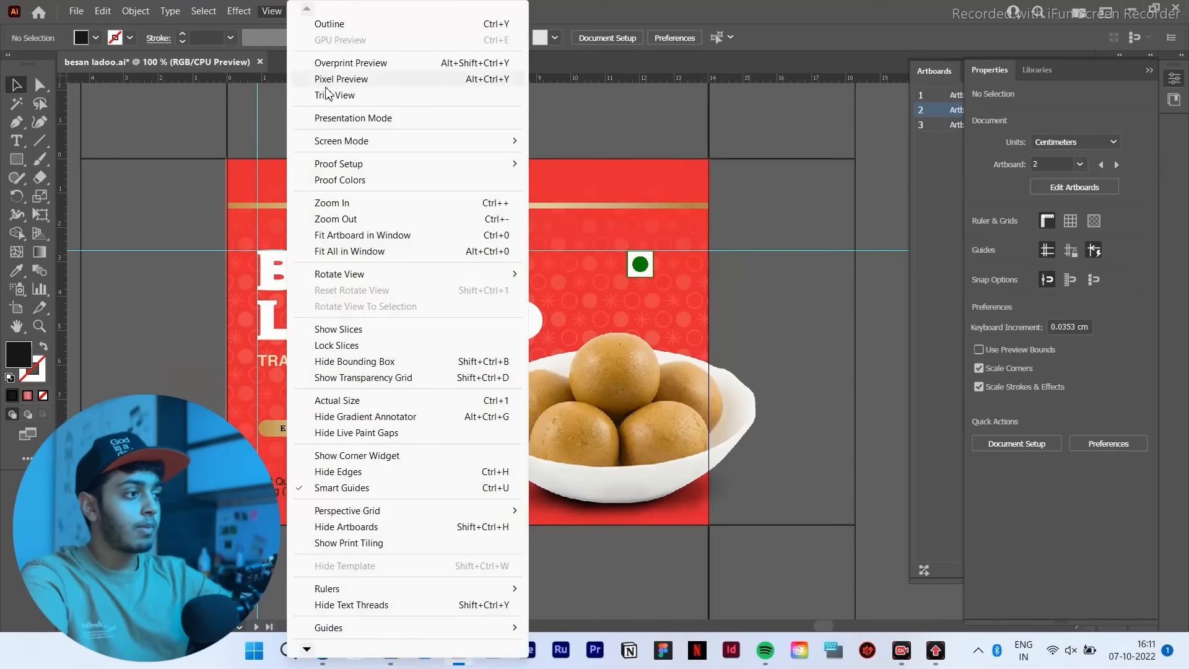
click(334, 93)
scroll(714, 251, down, 1)
scroll(763, 318, down, 1)
drag(695, 435, 822, 447)
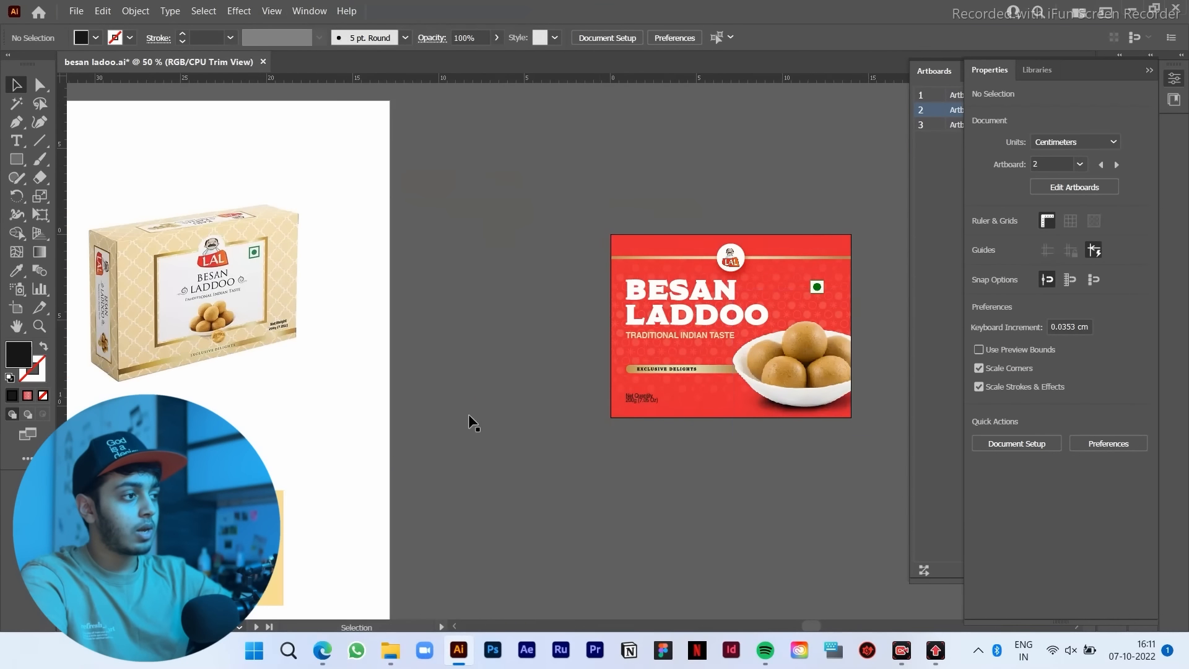
mouse_move(239, 322)
mouse_down()
mouse_move(465, 349)
mouse_move(252, 327)
mouse_up()
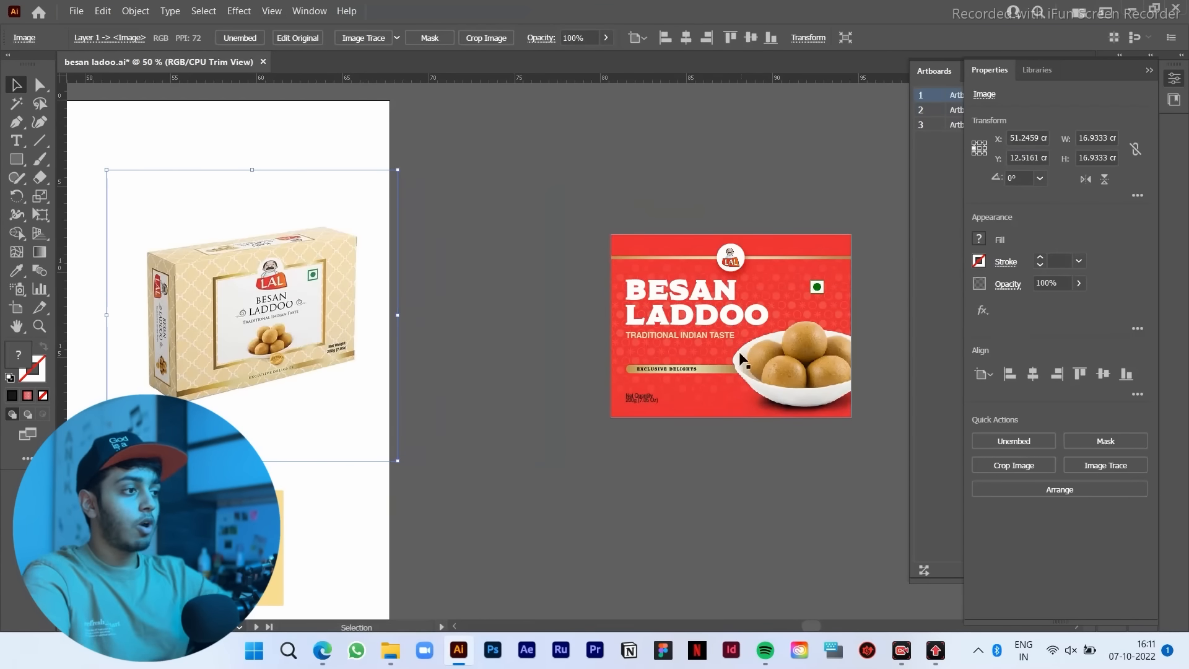
drag(749, 486, 718, 491)
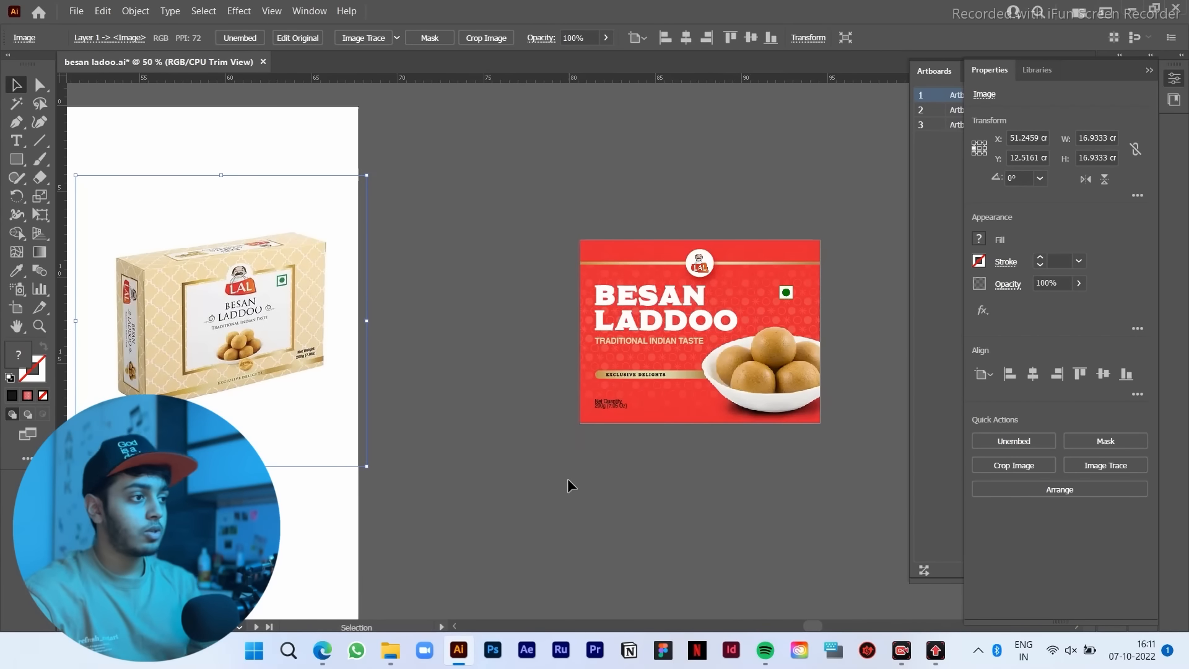
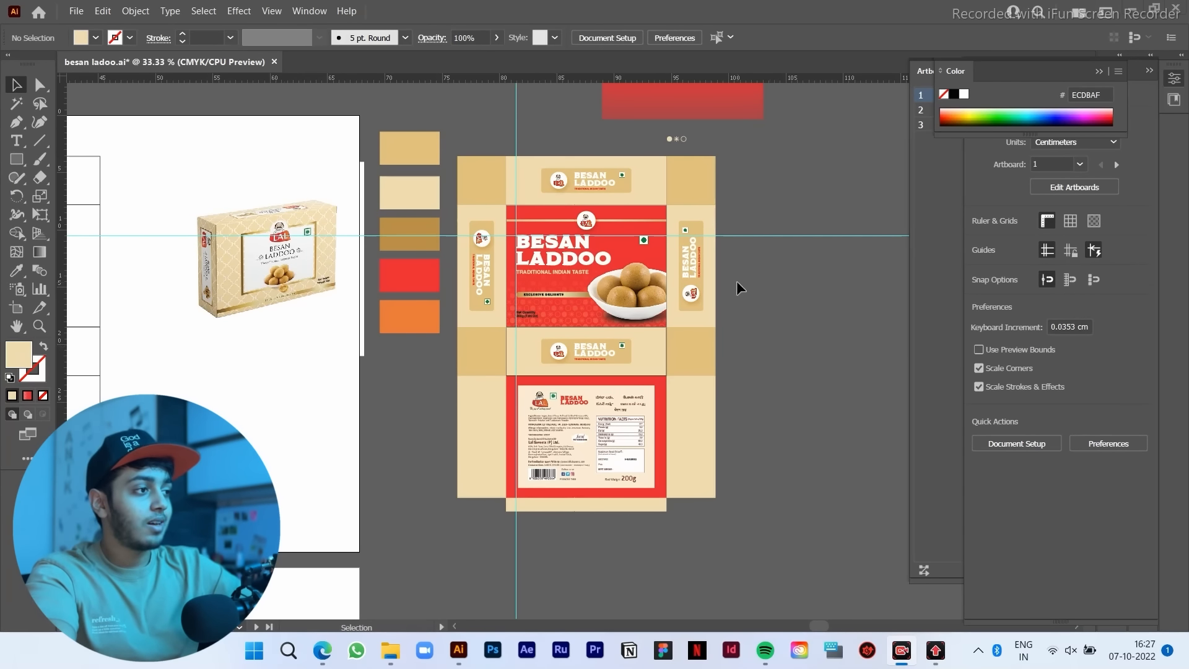
Step: Examine the unfolded box layout, comparing the red front panel with the beige side flaps and their logo plates
key(ctrl+equal)
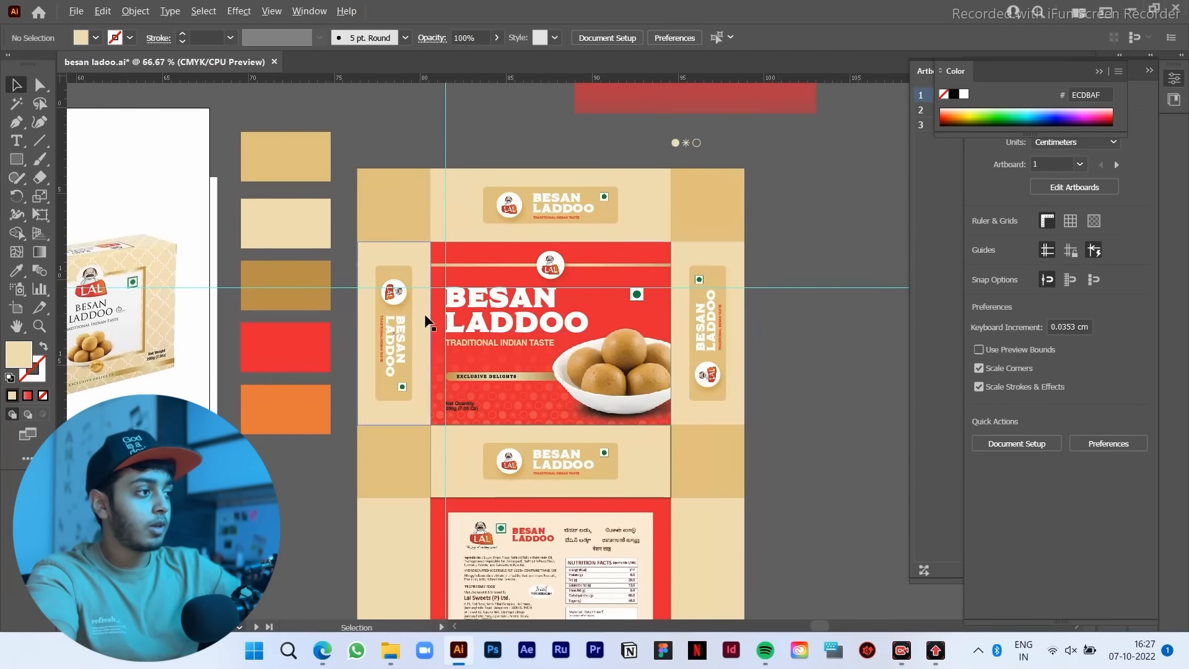
scroll(427, 317, up, 1)
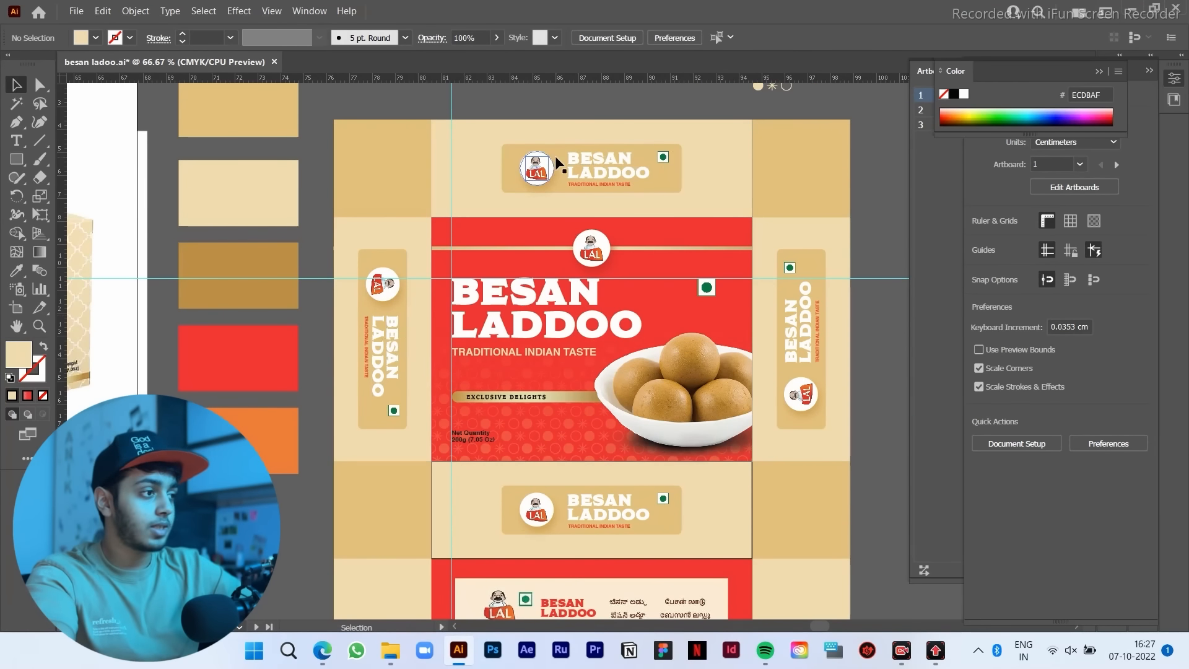
drag(663, 284, 620, 311)
scroll(638, 339, up, 1)
drag(608, 372, 615, 332)
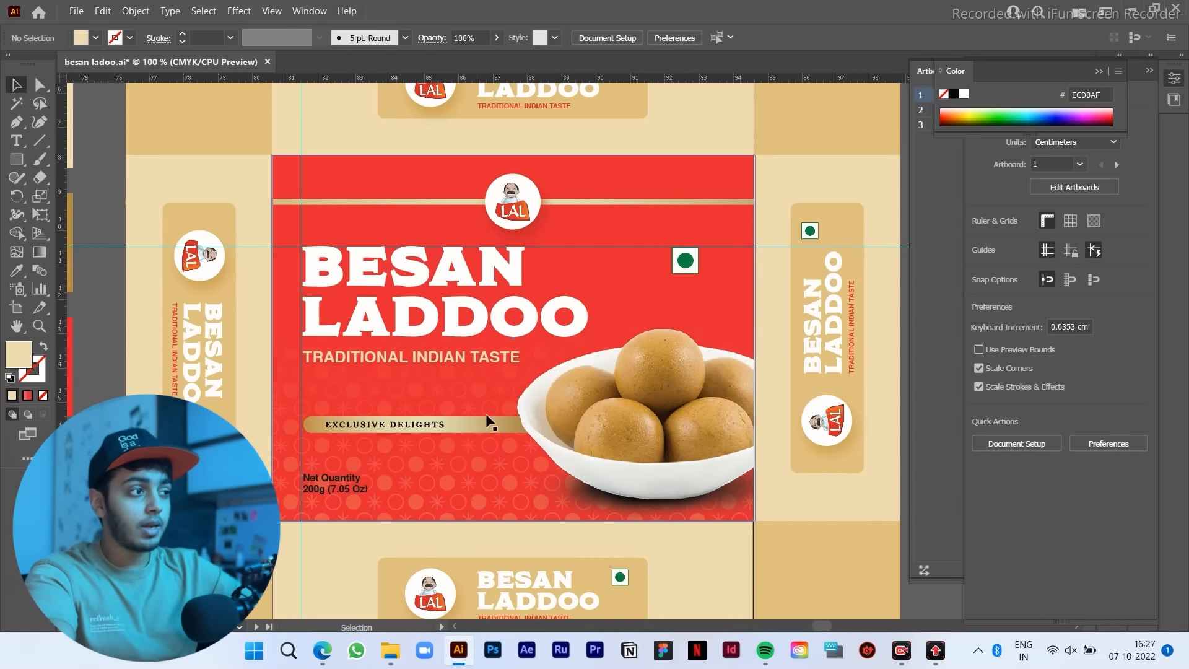
scroll(463, 444, down, 1)
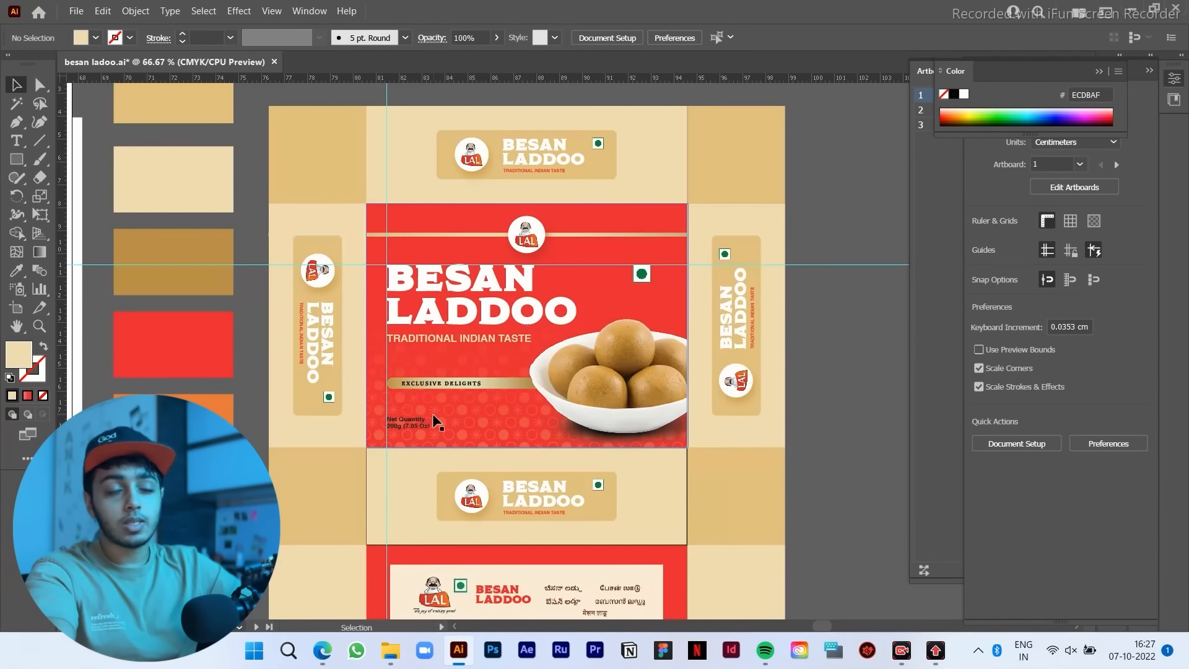
scroll(603, 410, down, 1)
scroll(603, 410, left, 1)
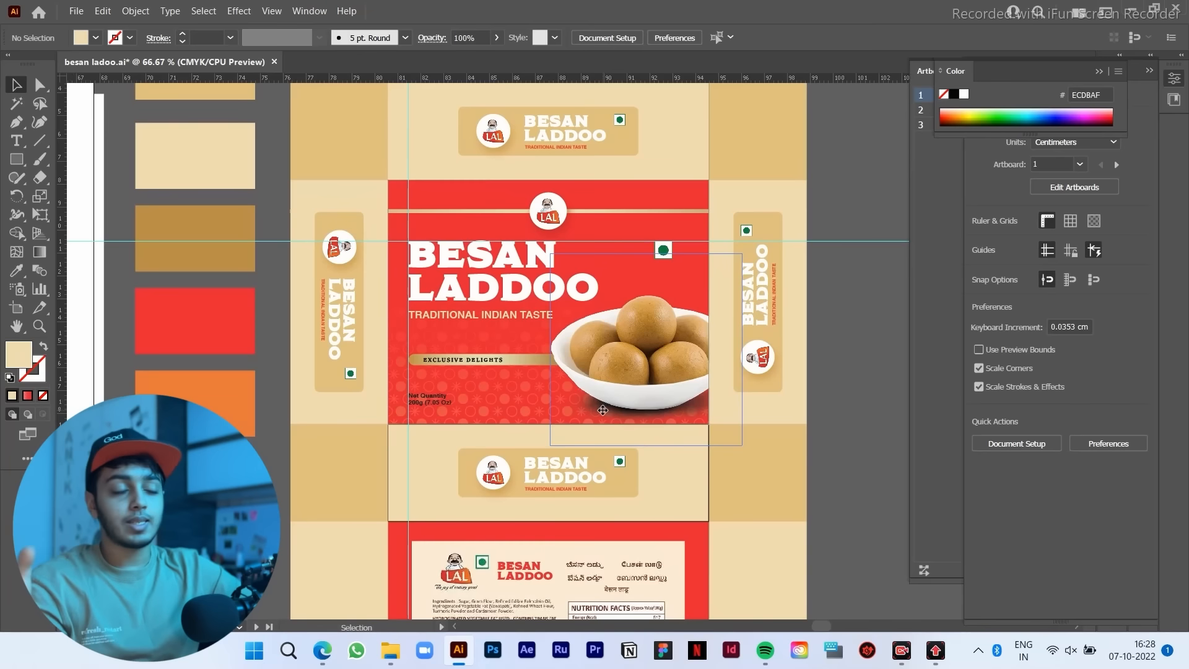
drag(621, 362, 625, 331)
drag(843, 461, 815, 483)
scroll(754, 261, up, 1)
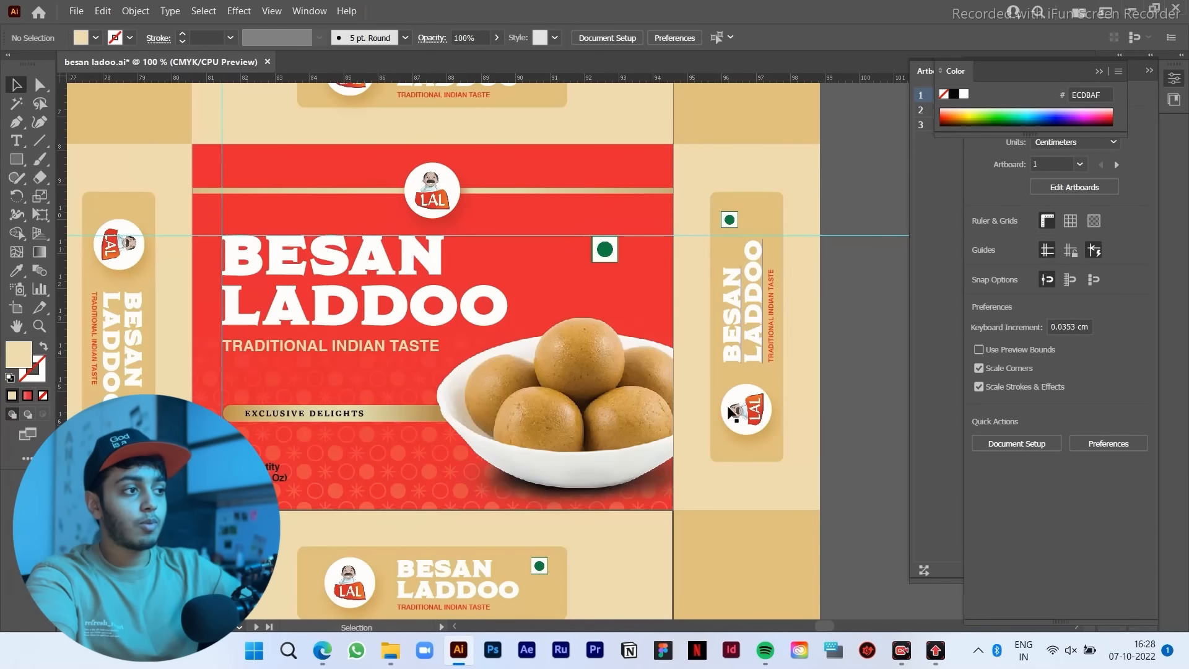
drag(759, 346, 768, 364)
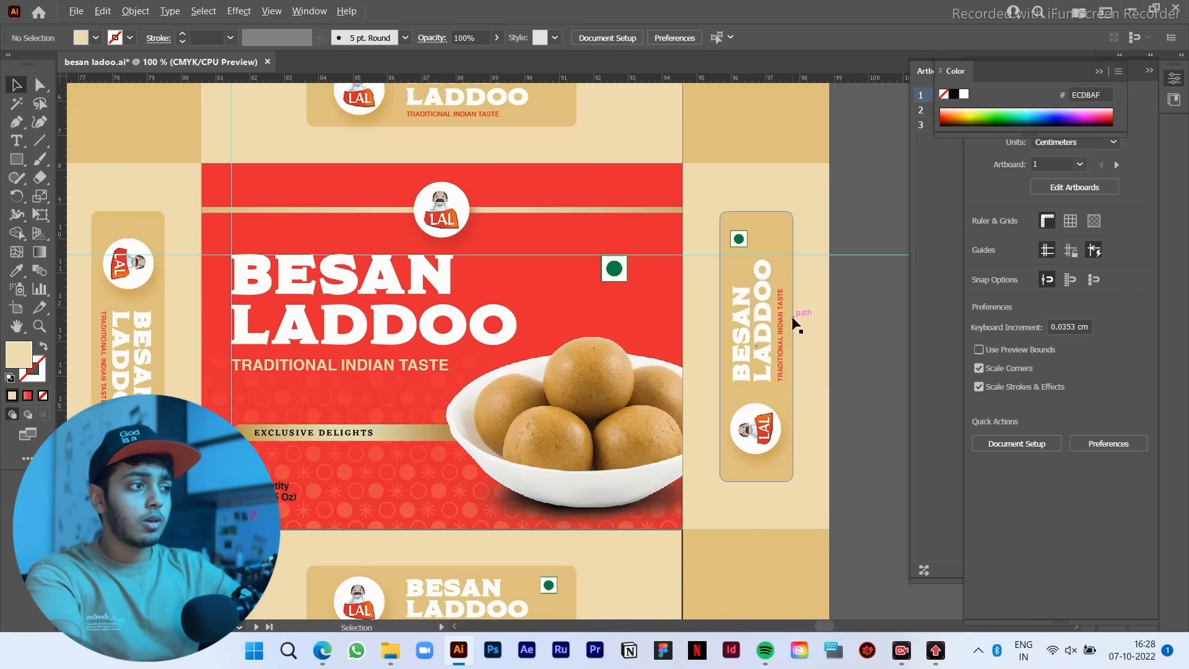
scroll(791, 324, down, 1)
drag(835, 347, 849, 335)
Step: Review the original reference box and the packaging examples on the inspiration board, returning to the unfolded box layout
drag(174, 443, 523, 427)
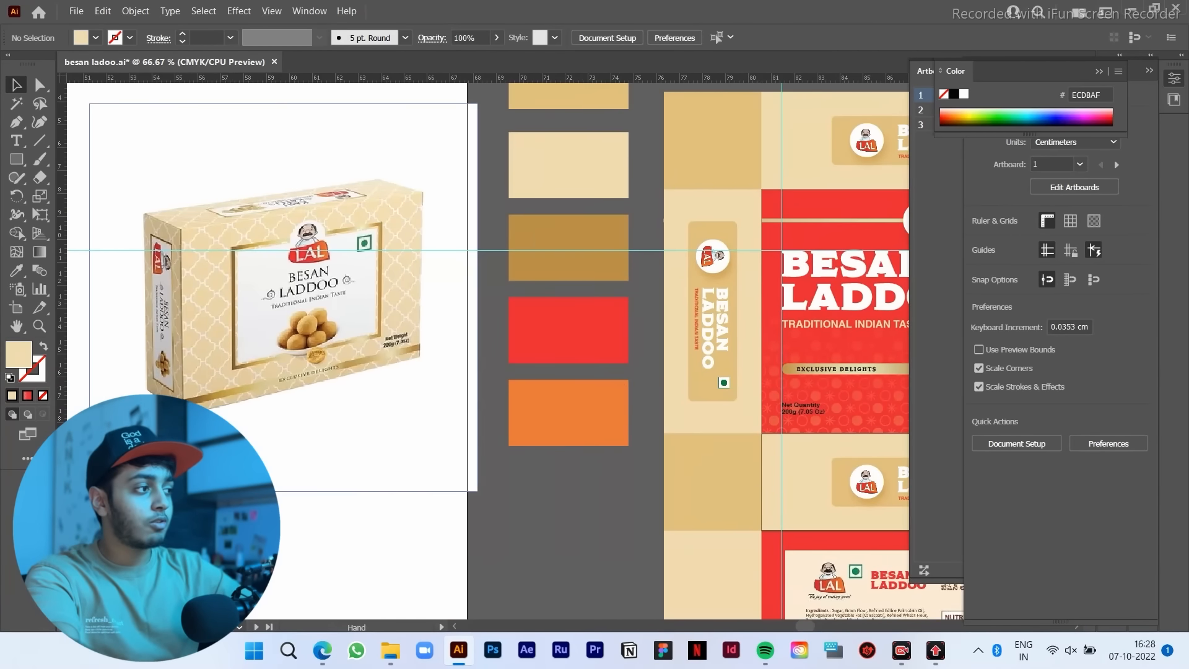
scroll(163, 515, down, 1)
drag(162, 515, 639, 270)
scroll(640, 272, down, 1)
drag(512, 430, 629, 265)
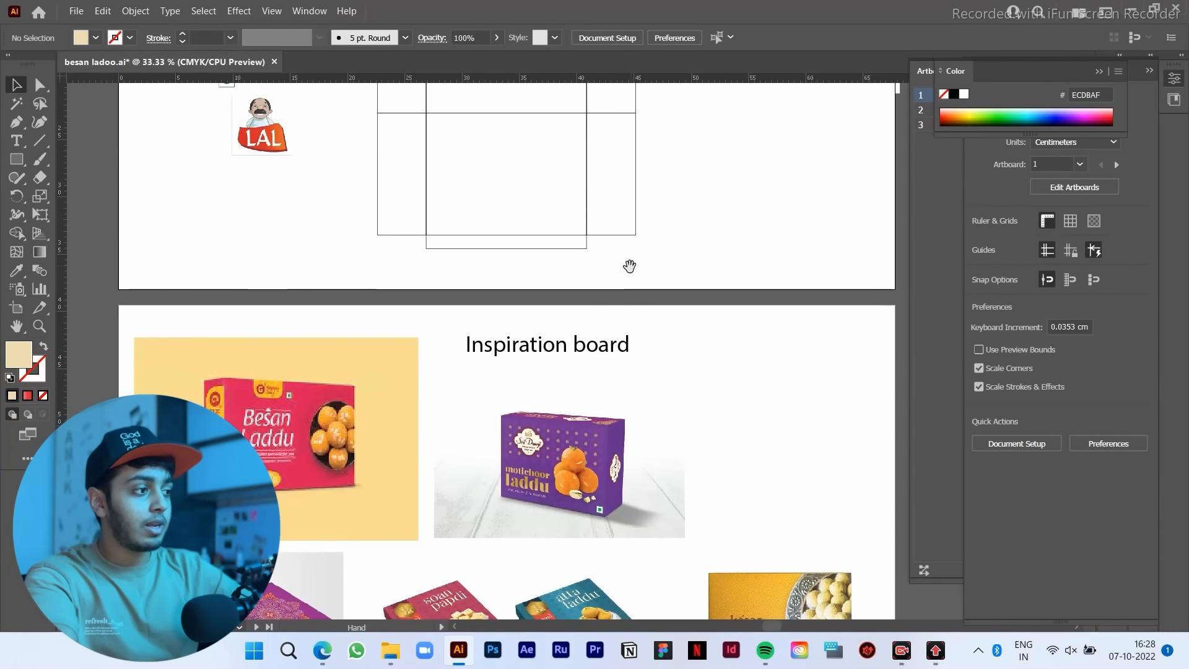
drag(641, 470, 565, 244)
drag(855, 174, 430, 325)
drag(674, 192, 581, 425)
drag(727, 222, 757, 327)
Step: Inspect how the front panel's bowl image and the adjoining side flap work together in the unfolded layout
scroll(710, 295, up, 1)
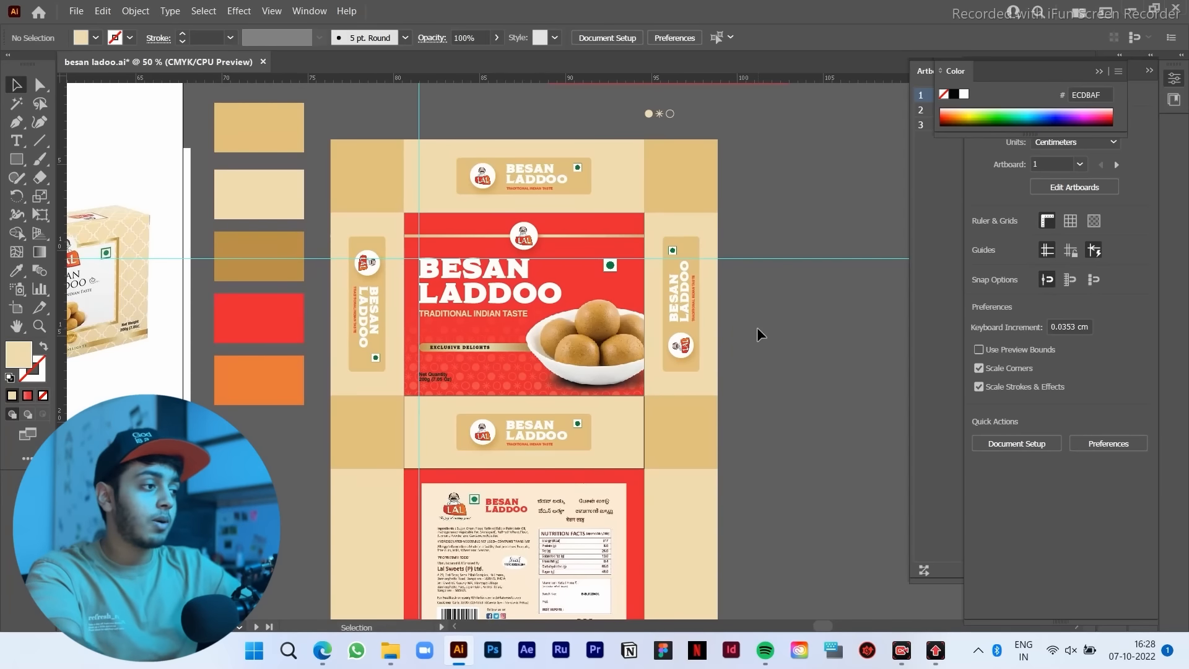
drag(710, 345, 761, 359)
scroll(815, 381, down, 3)
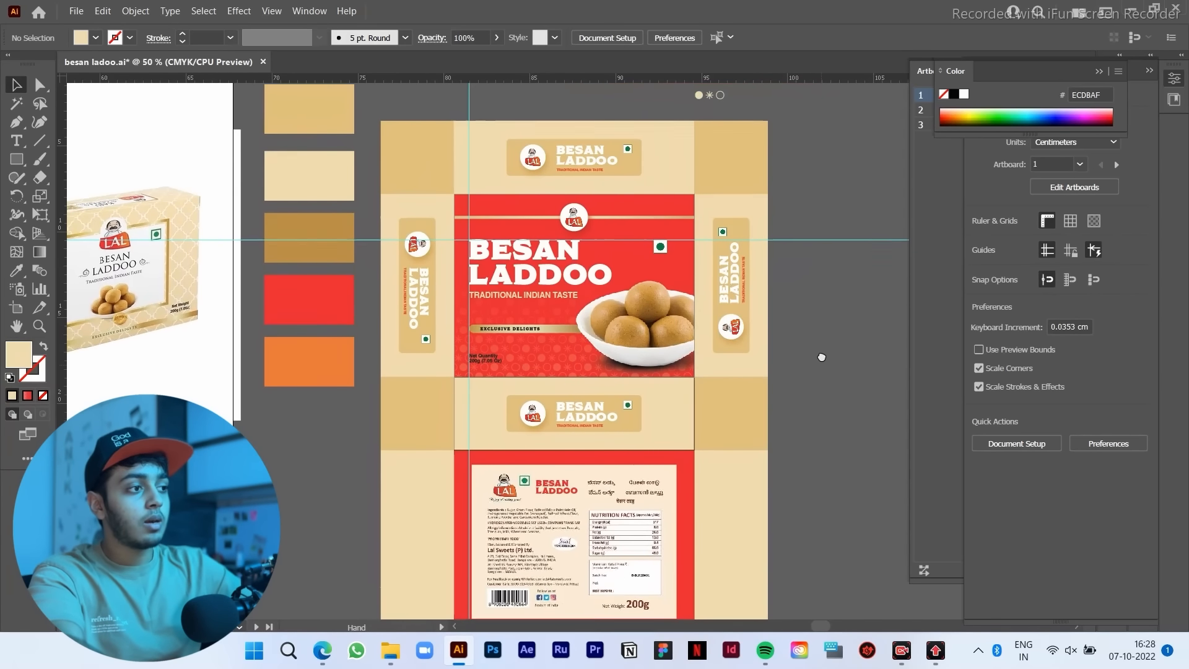
scroll(790, 352, up, 2)
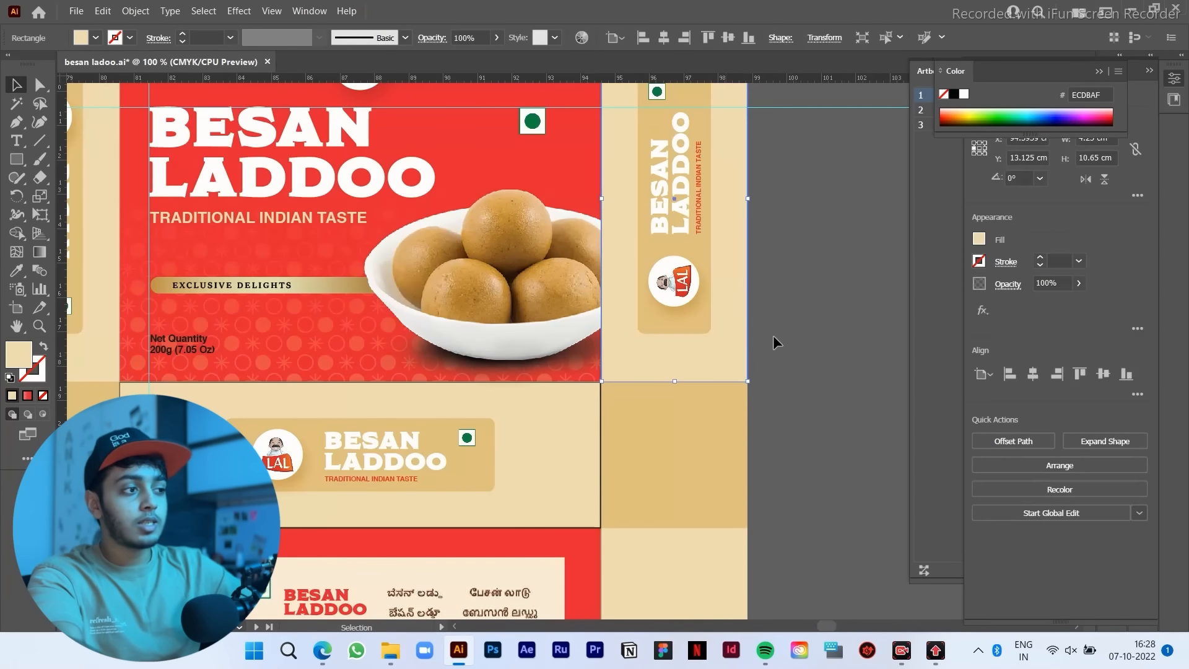
scroll(781, 336, down, 1)
drag(806, 363, 814, 391)
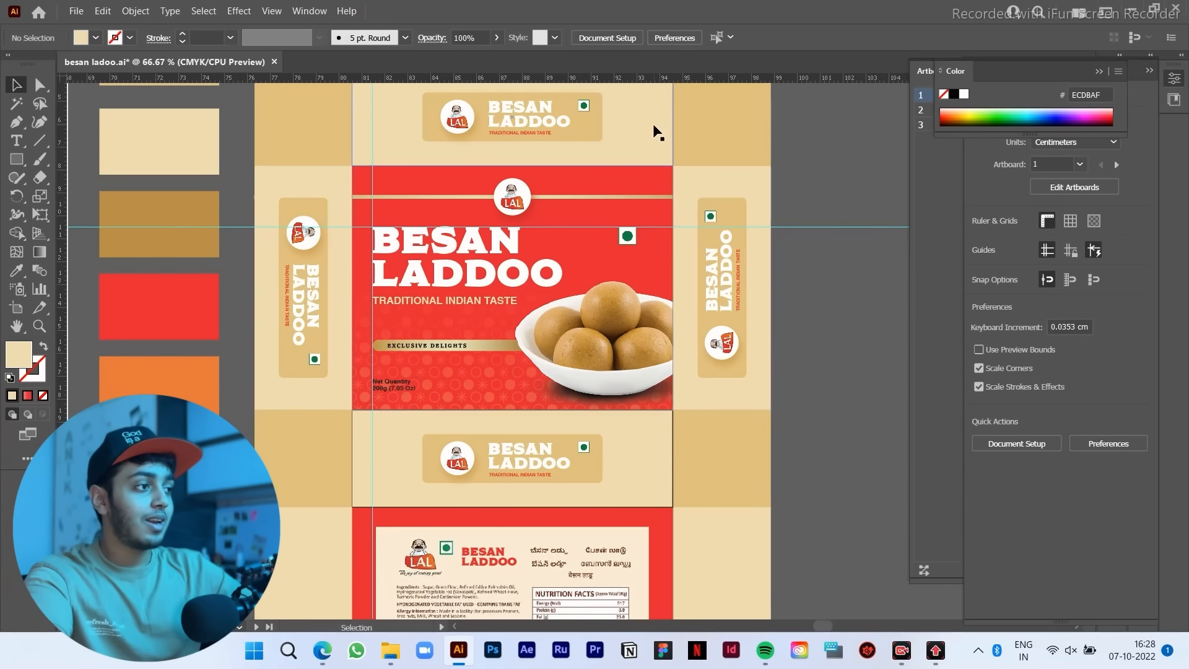
Step: Examine the back panel's ingredients, nutrition facts and barcode layout, and the complete unfolded box around it
scroll(848, 291, down, 3)
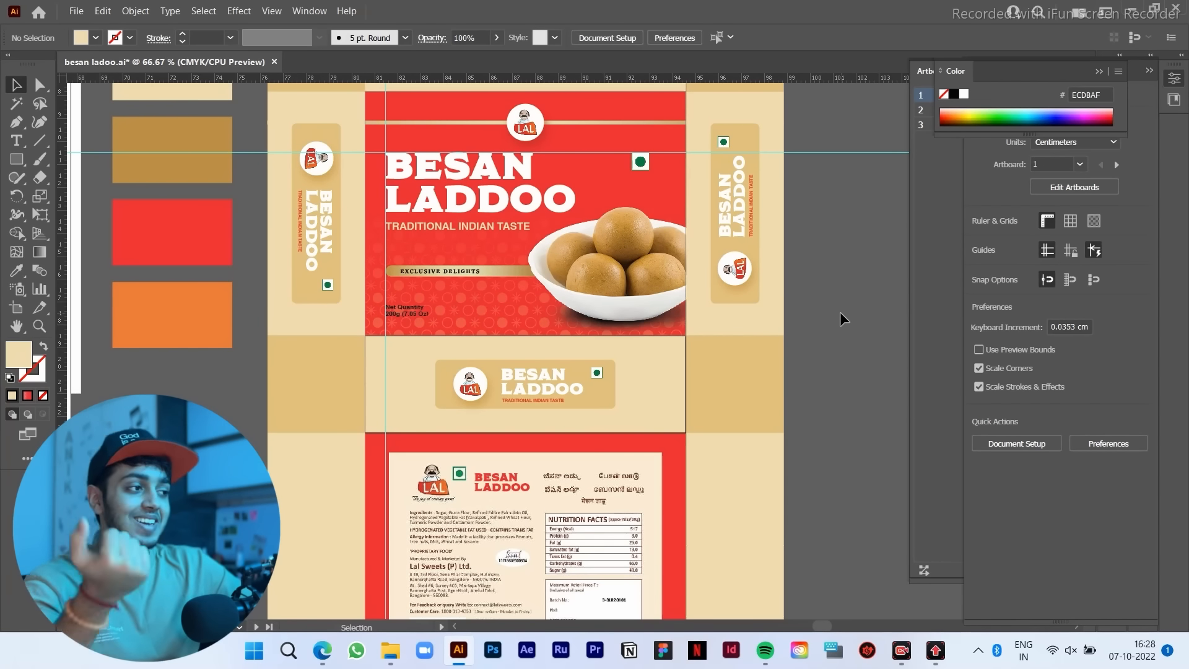
scroll(841, 314, down, 3)
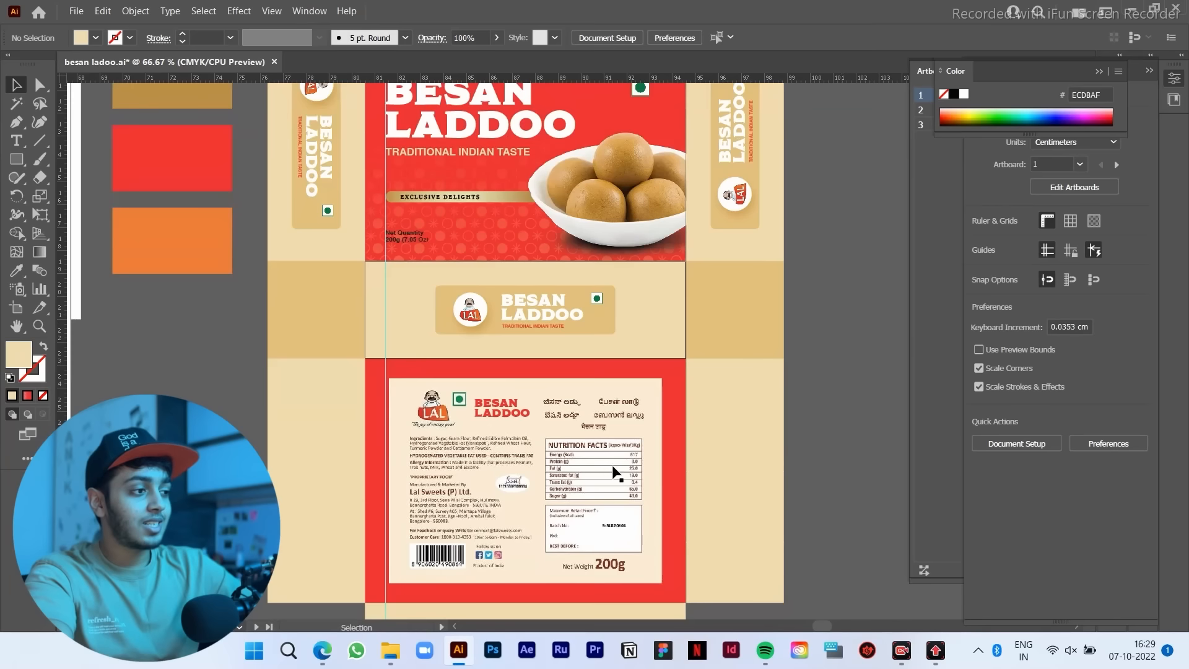
alt+scroll(584, 518, up, 1)
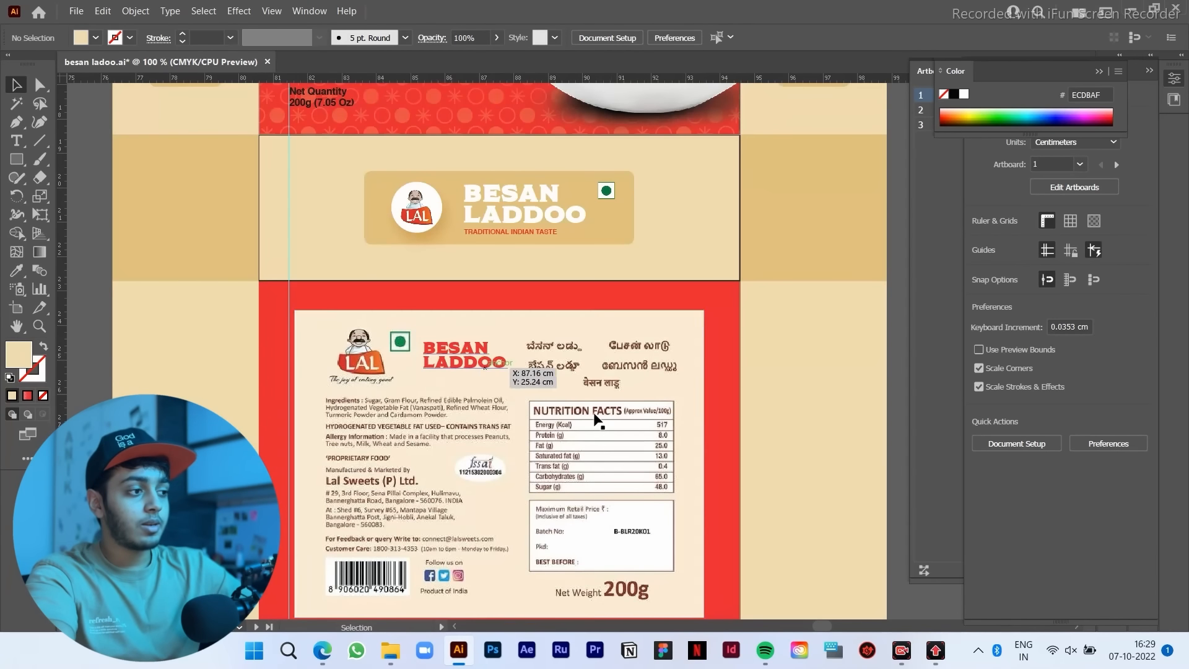
alt+scroll(595, 455, down, 1)
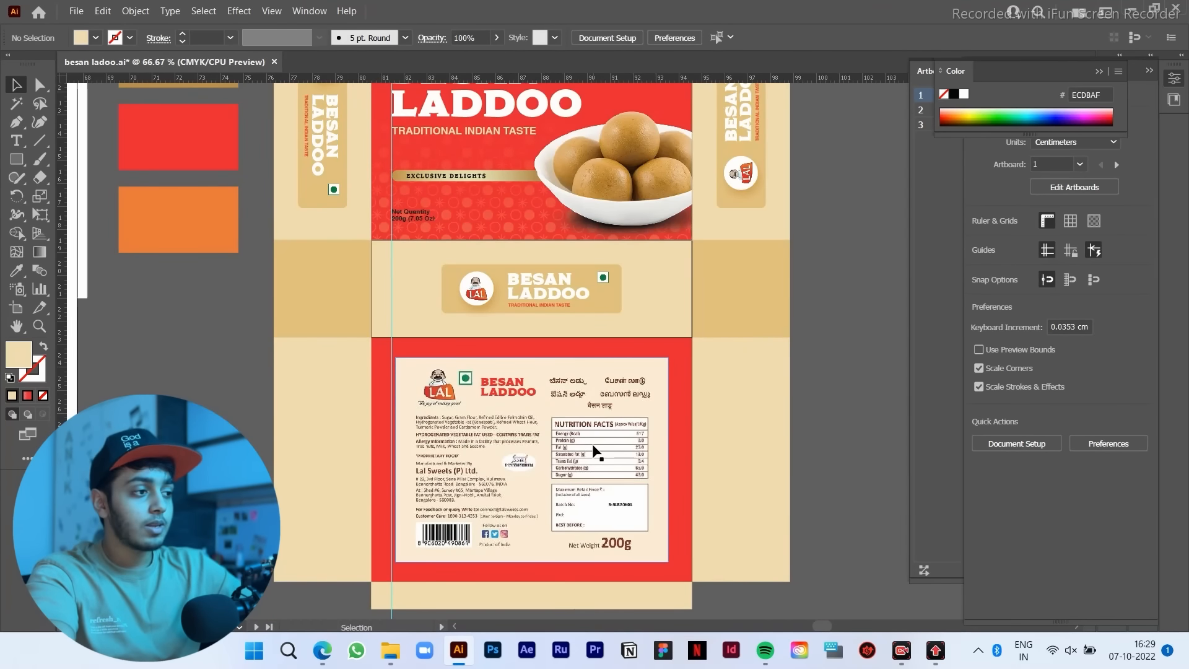
alt+scroll(593, 447, down, 1)
drag(760, 446, 747, 515)
drag(793, 384, 833, 393)
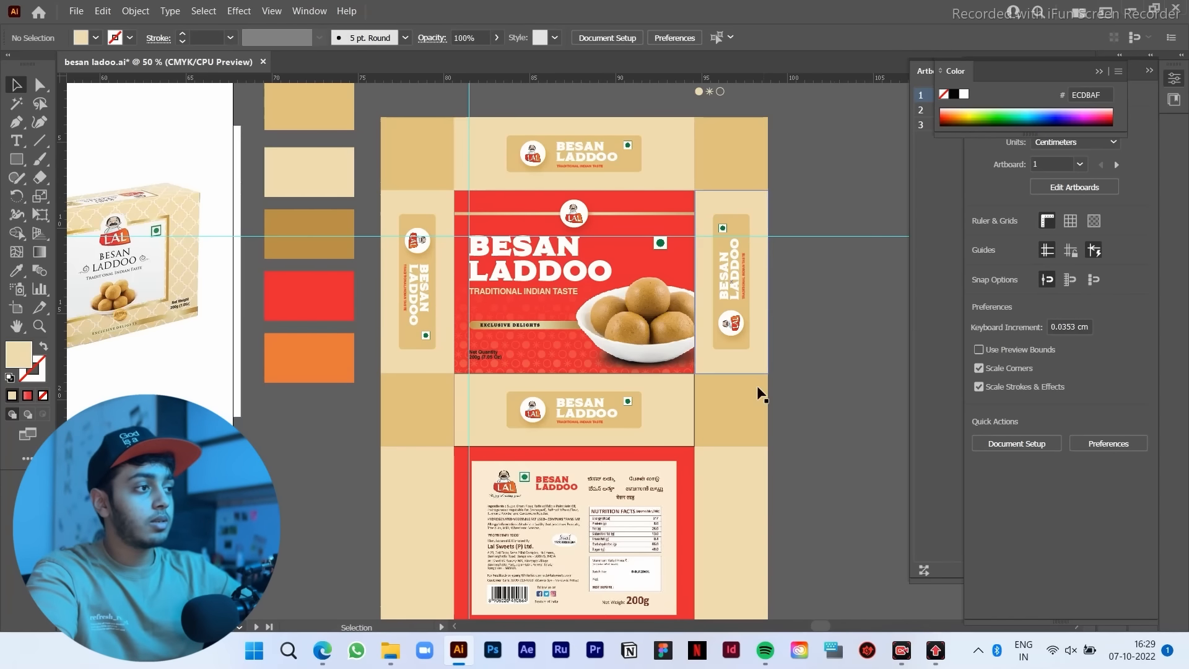
scroll(824, 304, down, 2)
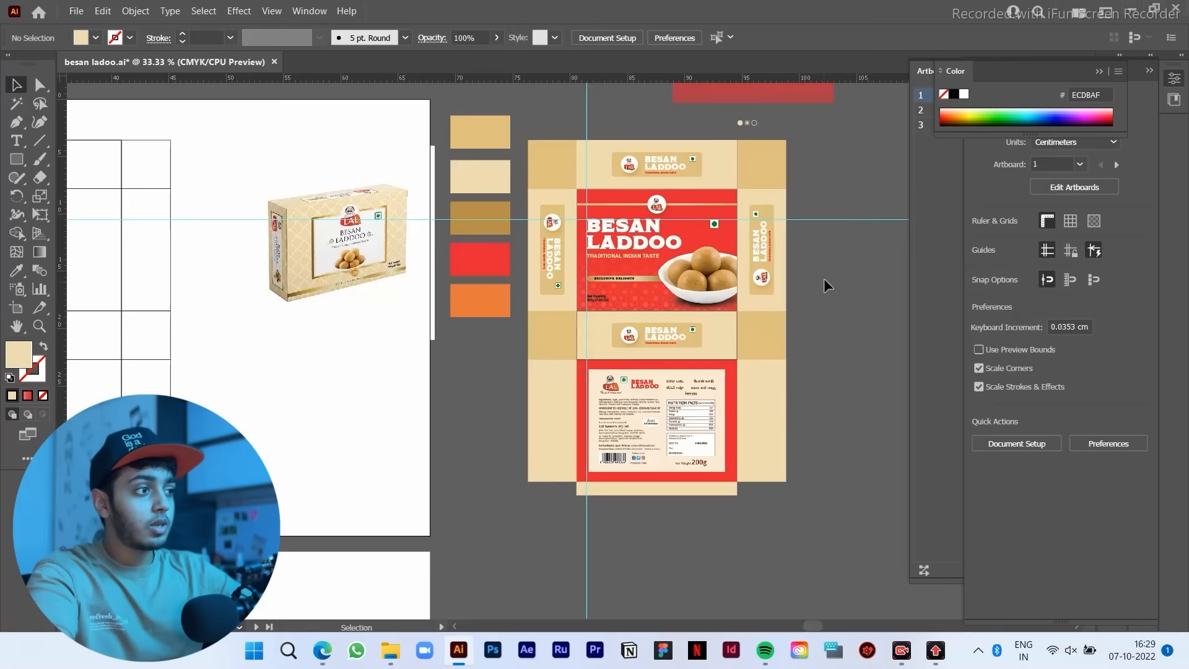
Step: Set the document color mode to CMYK Color
scroll(824, 277, up, 1)
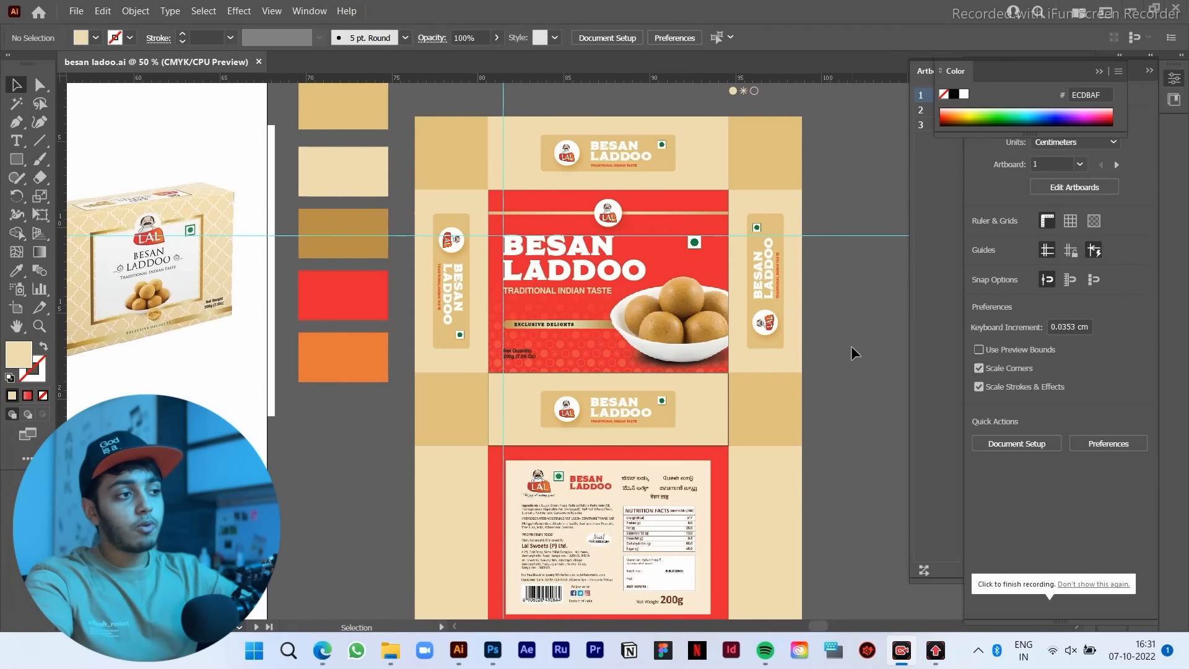
click(853, 347)
drag(855, 348, 851, 351)
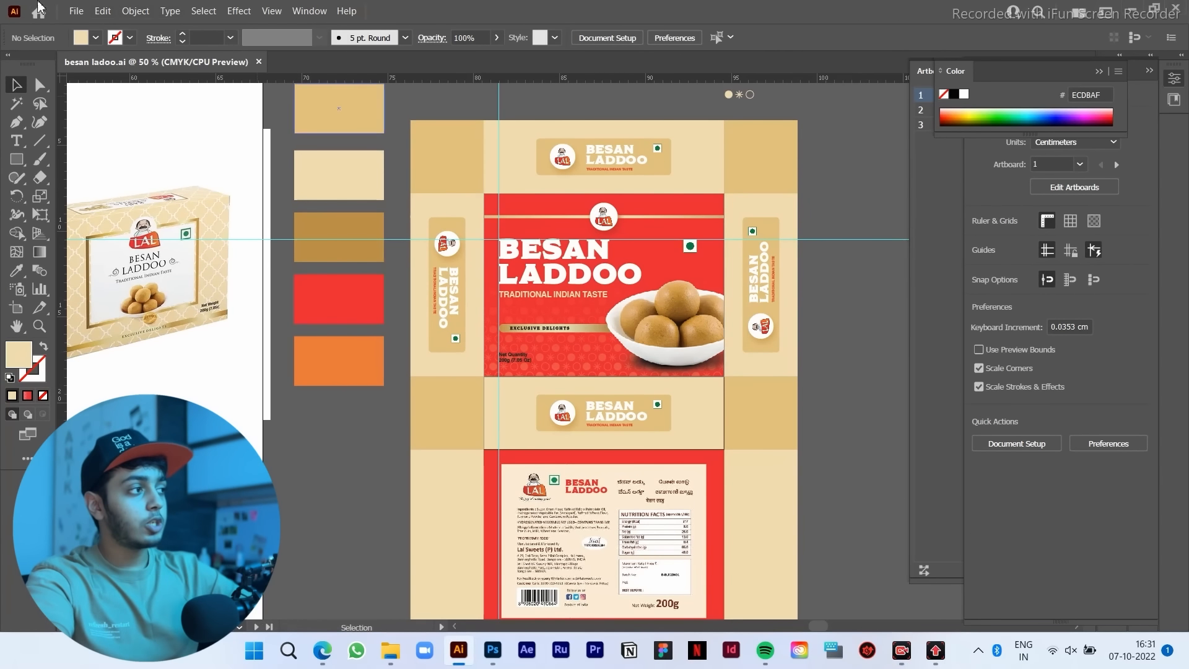
click(76, 11)
mouse_move(240, 395)
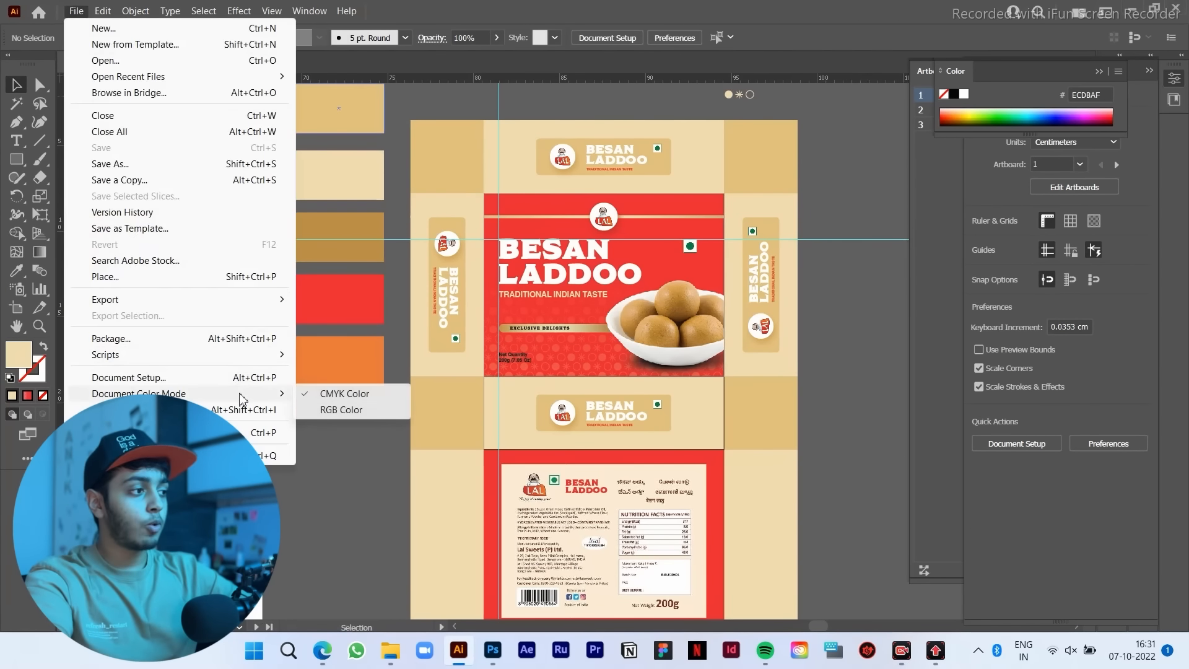
click(342, 394)
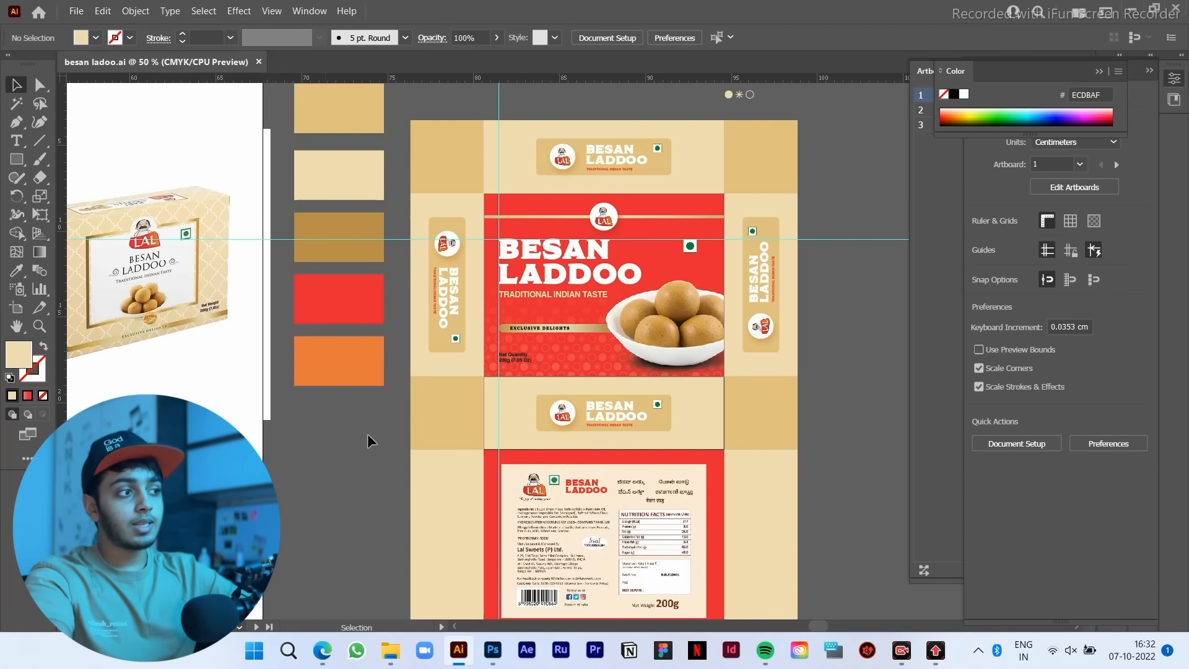
Step: Examine the complete unfolded box layout from the upper flap down to the back information panel and its side flaps
scroll(582, 310, up, 2)
scroll(582, 309, down, 2)
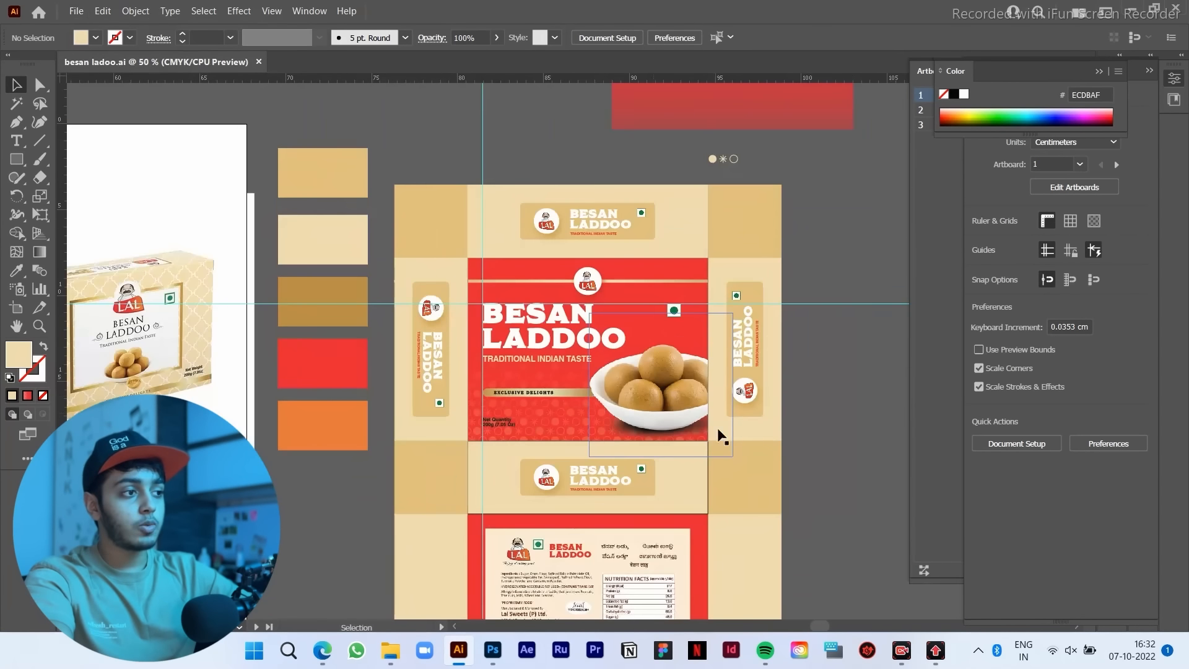
drag(767, 438, 734, 351)
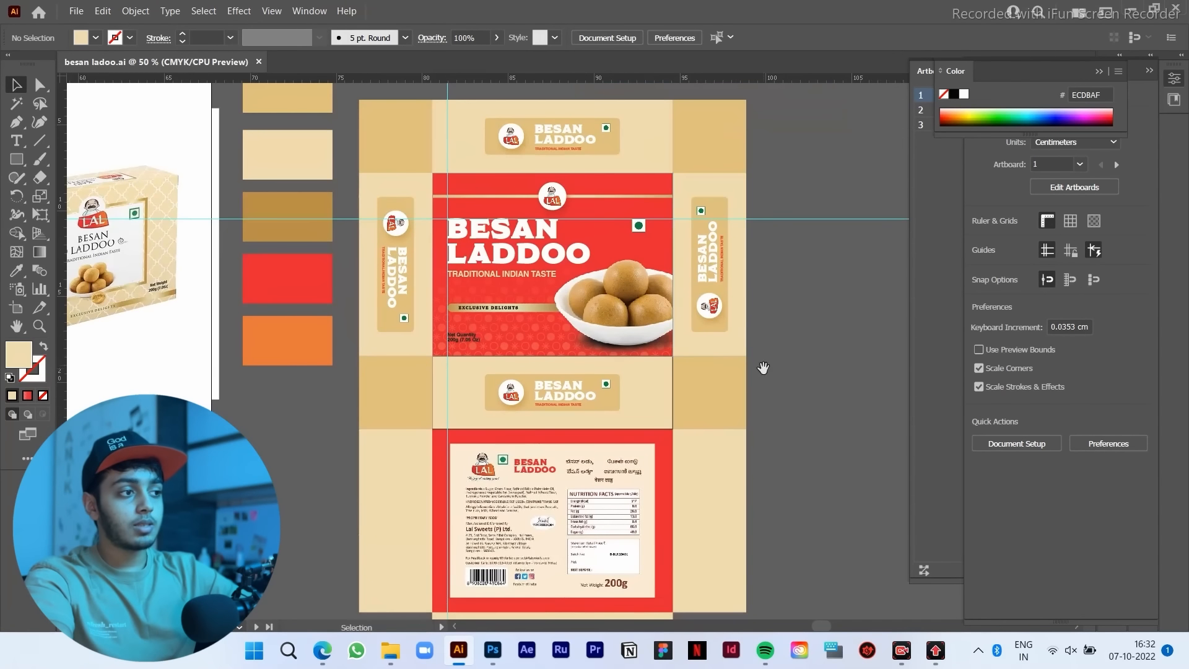
drag(777, 385, 748, 415)
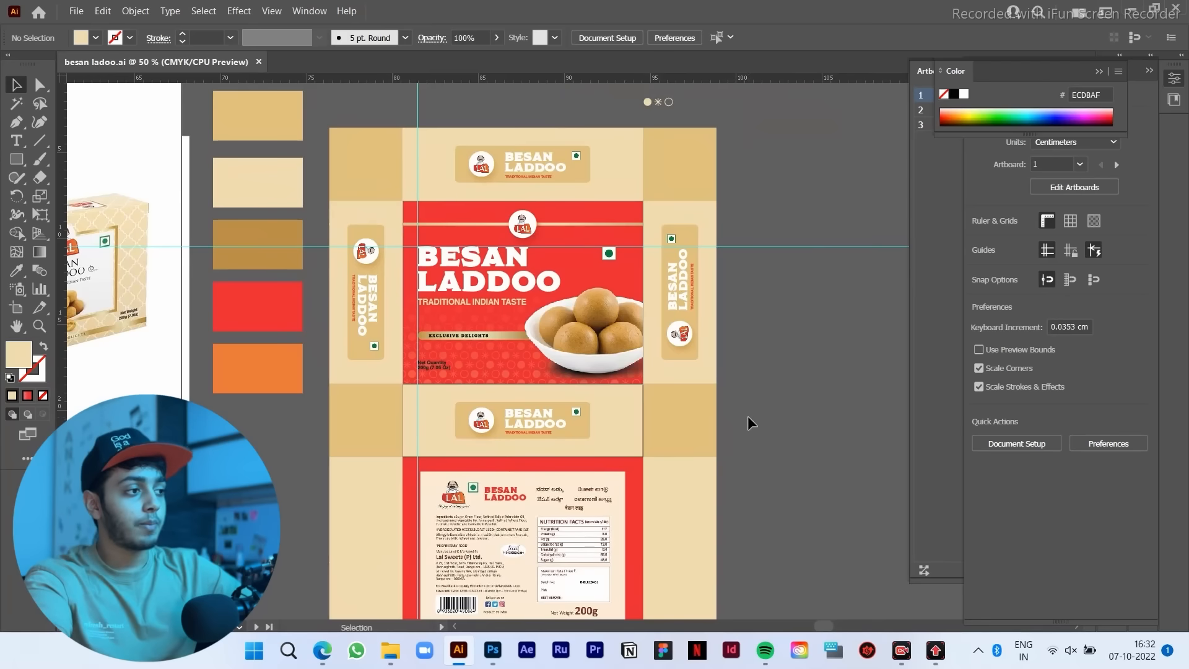
scroll(744, 416, down, 2)
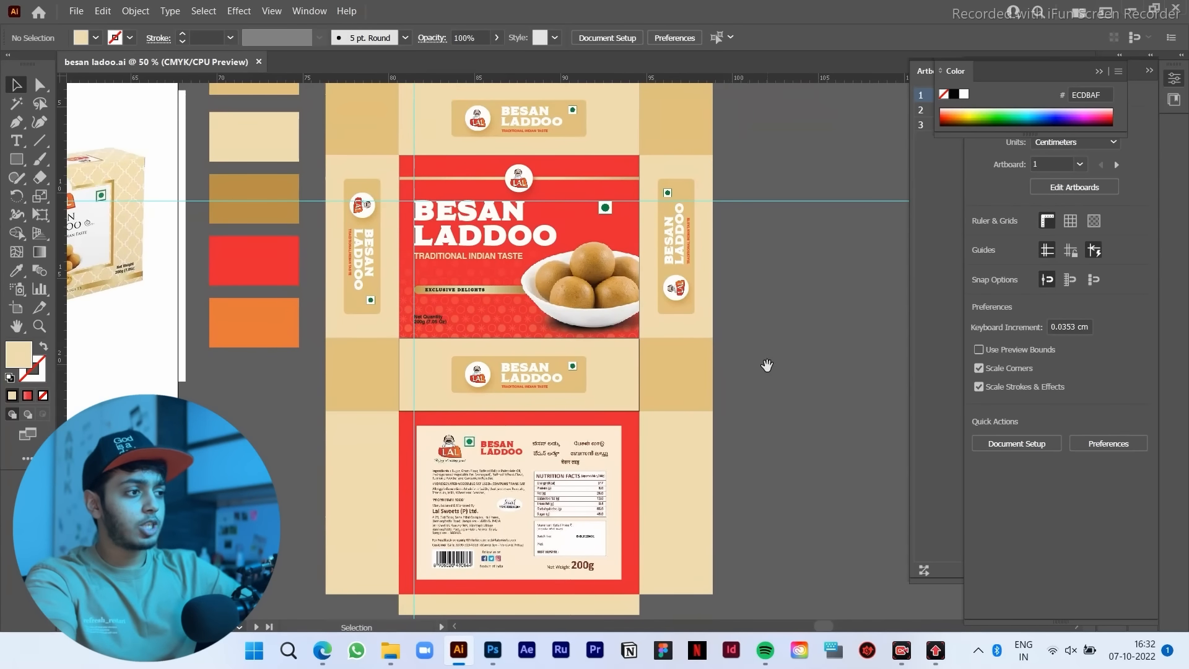
drag(766, 366, 767, 398)
drag(750, 459, 746, 340)
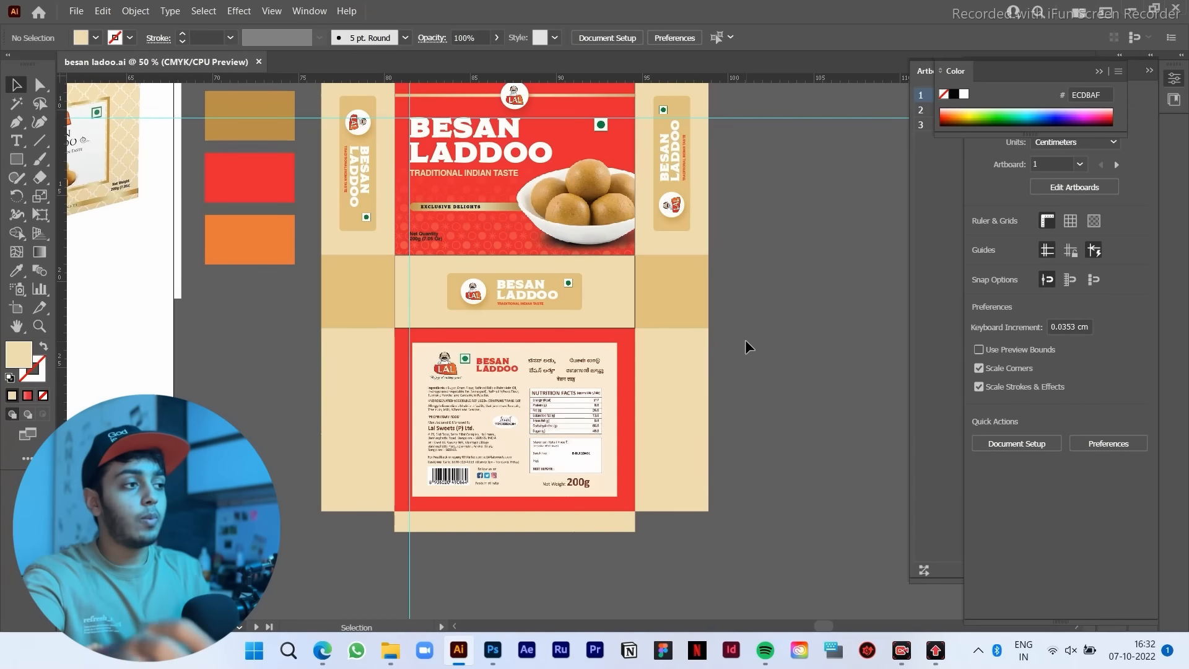
Step: Add a rectangle about 3.4 × 8.9 cm on a flap beside the back panel, filled with near-white sampled from the nutrition area
scroll(740, 379, up, 1)
drag(453, 325, 466, 302)
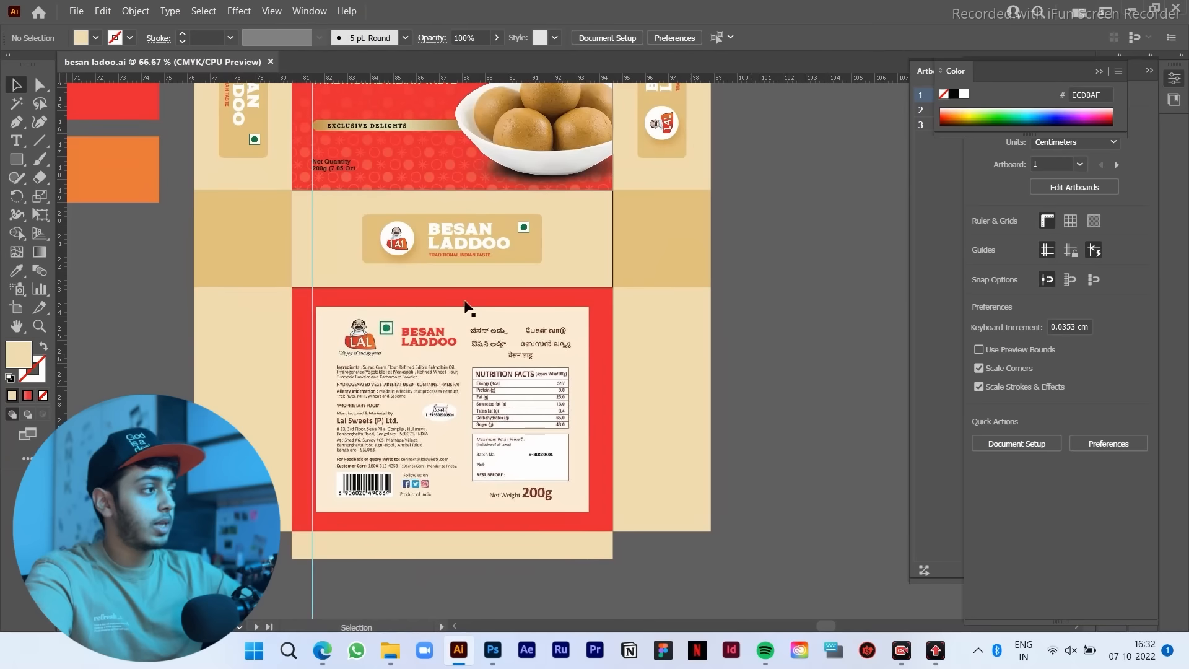
click(17, 161)
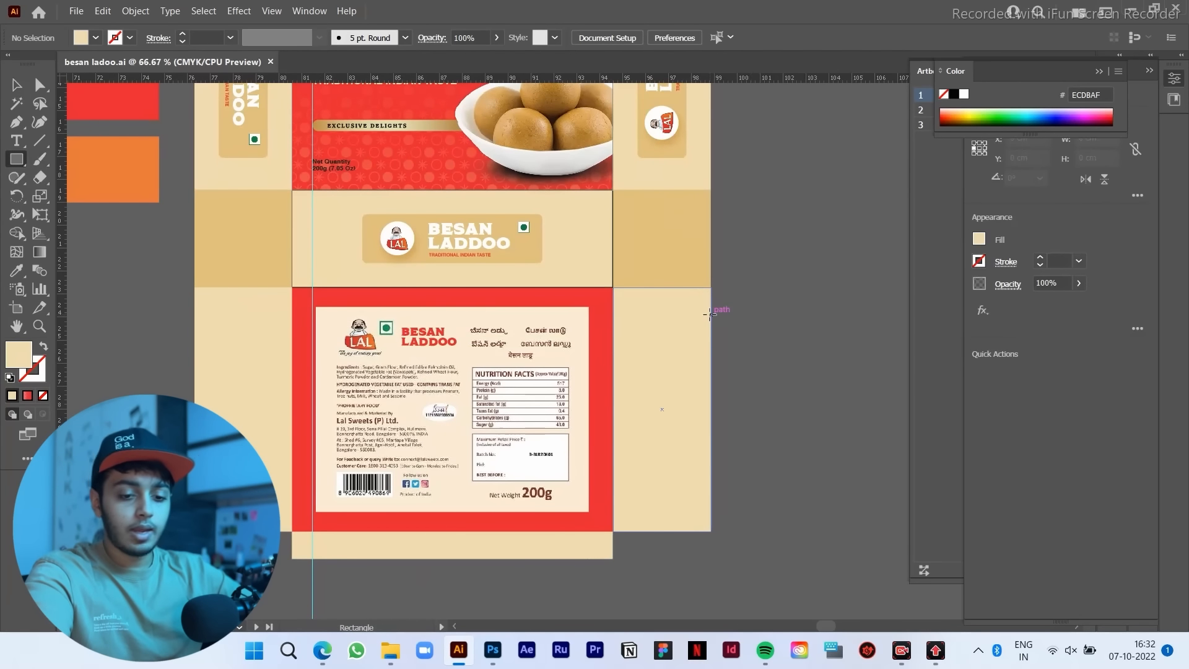
mouse_move(711, 308)
mouse_down()
mouse_move(619, 542)
mouse_move(617, 510)
mouse_move(632, 512)
mouse_up()
key(i)
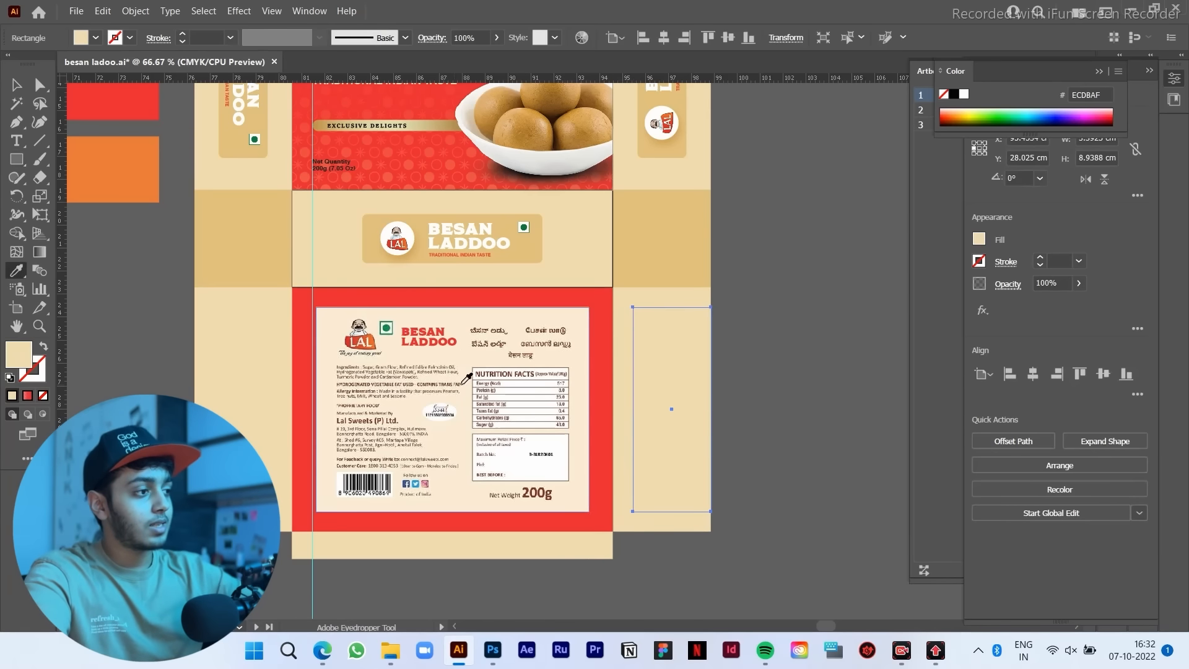
click(524, 385)
Step: Duplicate the white rectangle onto the matching flap on the opposite side of the back panel
key(v)
click(768, 385)
drag(719, 383, 294, 379)
click(729, 374)
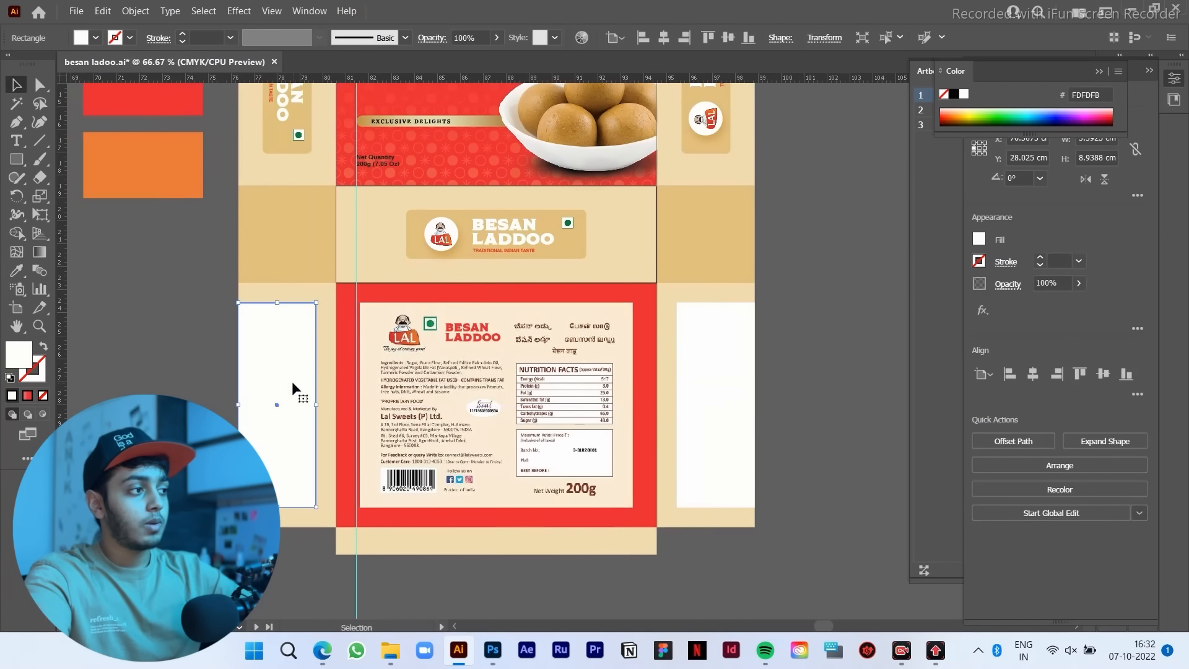
click(823, 353)
Step: Align the duplicated white rectangle exactly with the outer edge of its flap
scroll(213, 305, up, 6)
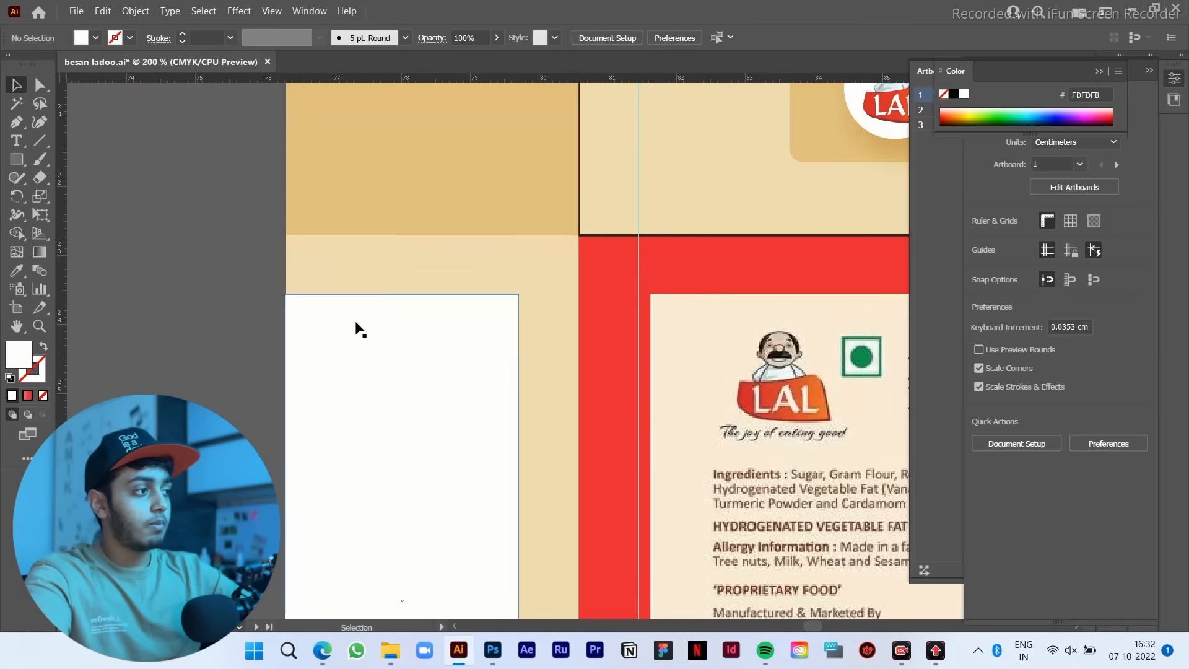
drag(306, 315, 302, 316)
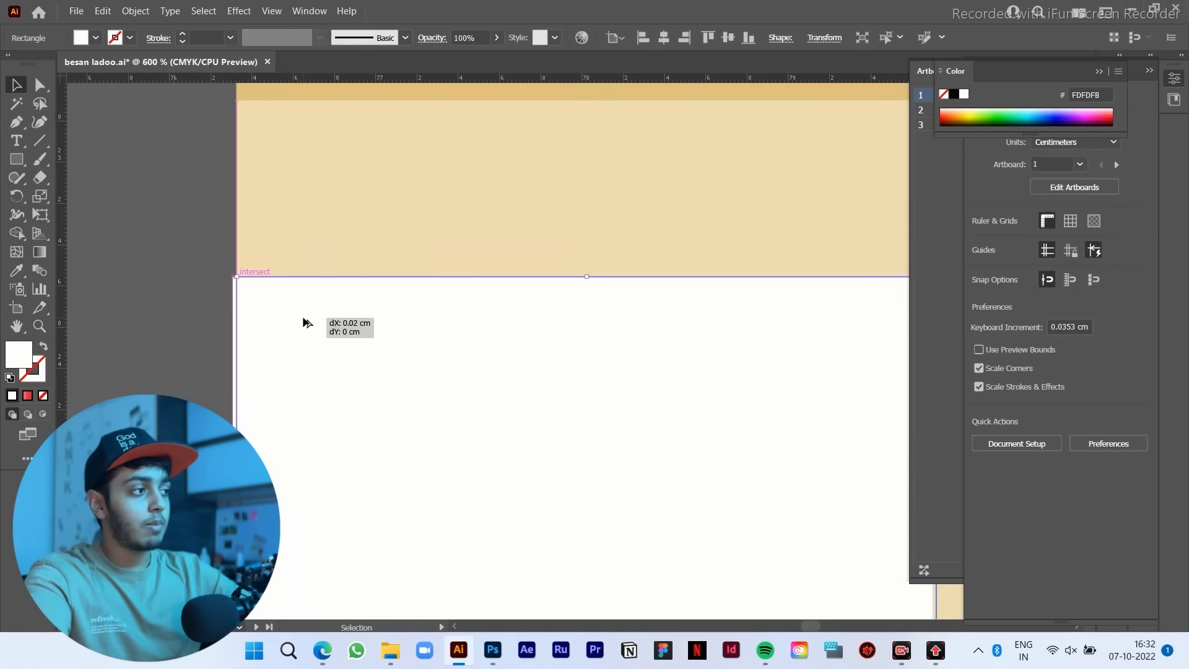
scroll(302, 315, down, 4)
click(224, 336)
scroll(225, 336, down, 3)
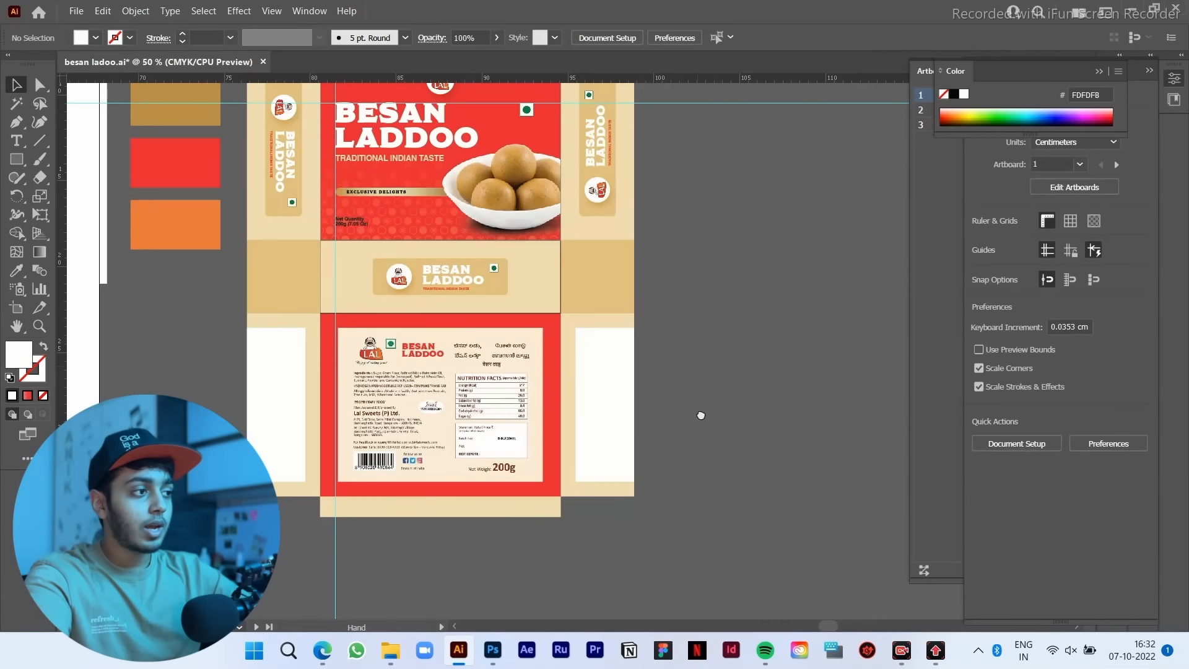
scroll(687, 354, down, 1)
scroll(687, 354, up, 1)
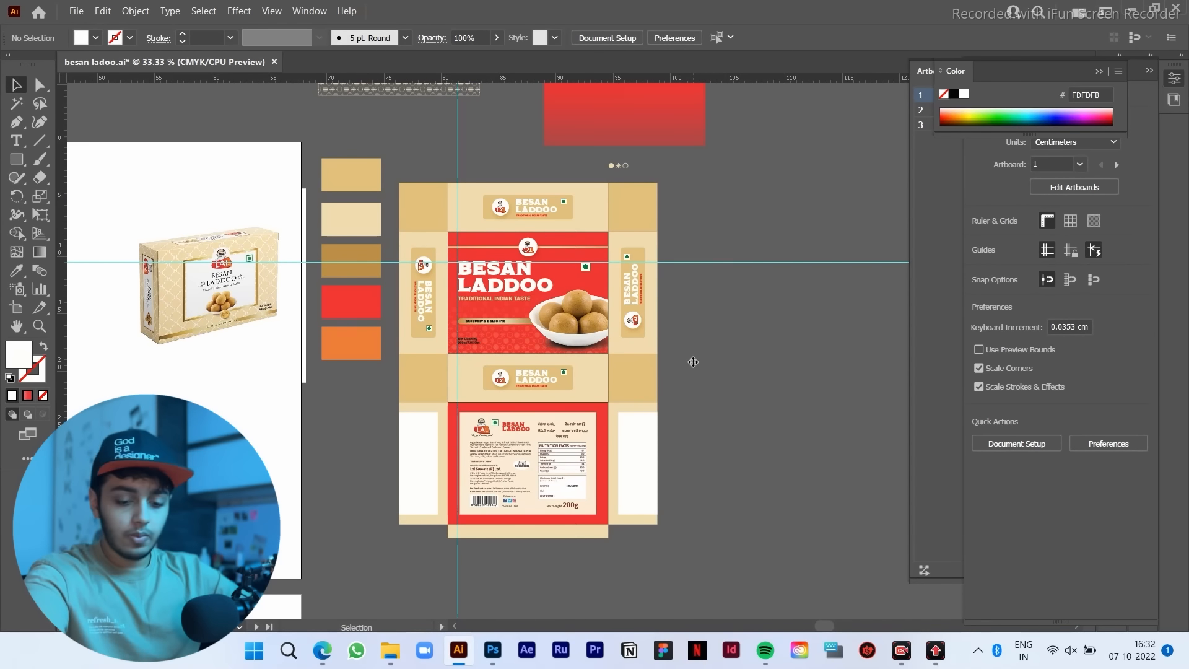
Step: Place a copy of the white rectangle, rotated to lie horizontally, over the flap below the back panel and stretch it to 14 cm wide
scroll(497, 548, up, 3)
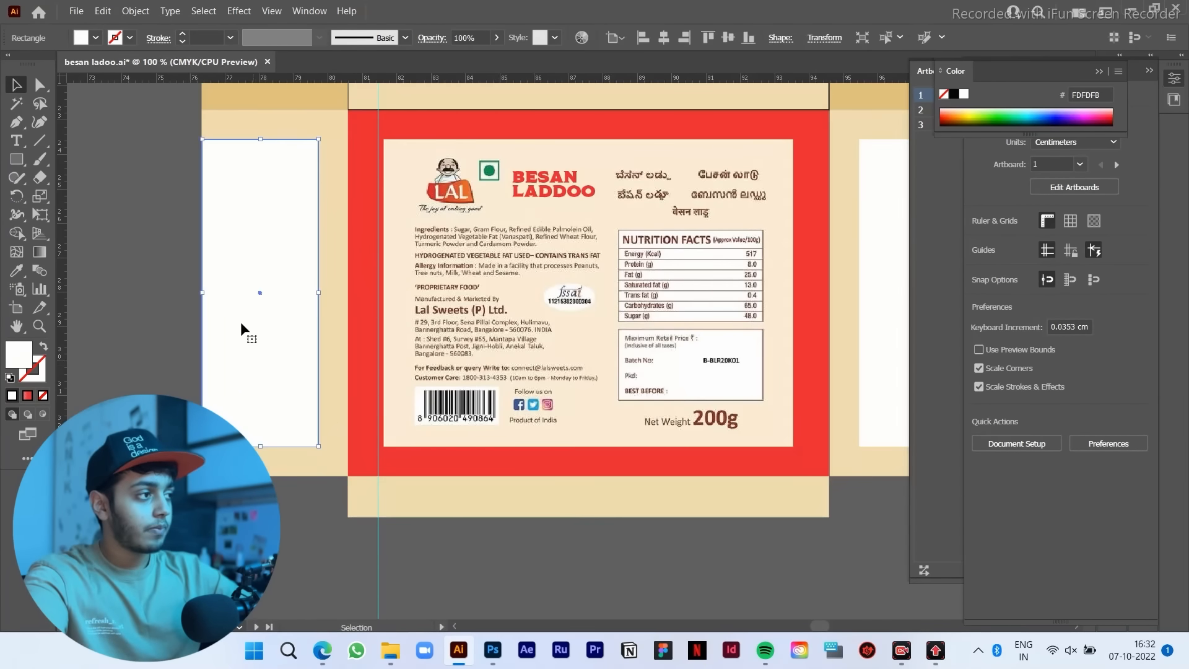
alt+drag(240, 322, 457, 610)
drag(534, 428, 616, 620)
drag(534, 540, 558, 512)
drag(651, 558, 860, 518)
drag(755, 529, 753, 522)
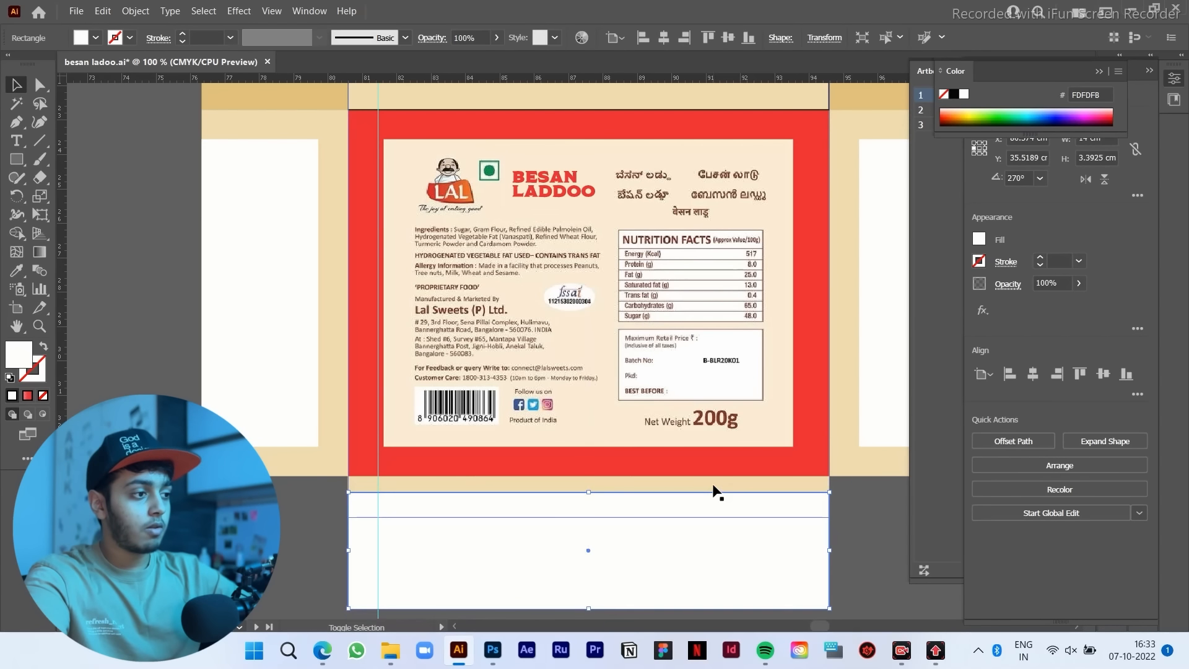
Step: Trim the part of the white rectangle extending beyond the lower flap with the Shape Builder tool
shift+click(713, 485)
click(17, 234)
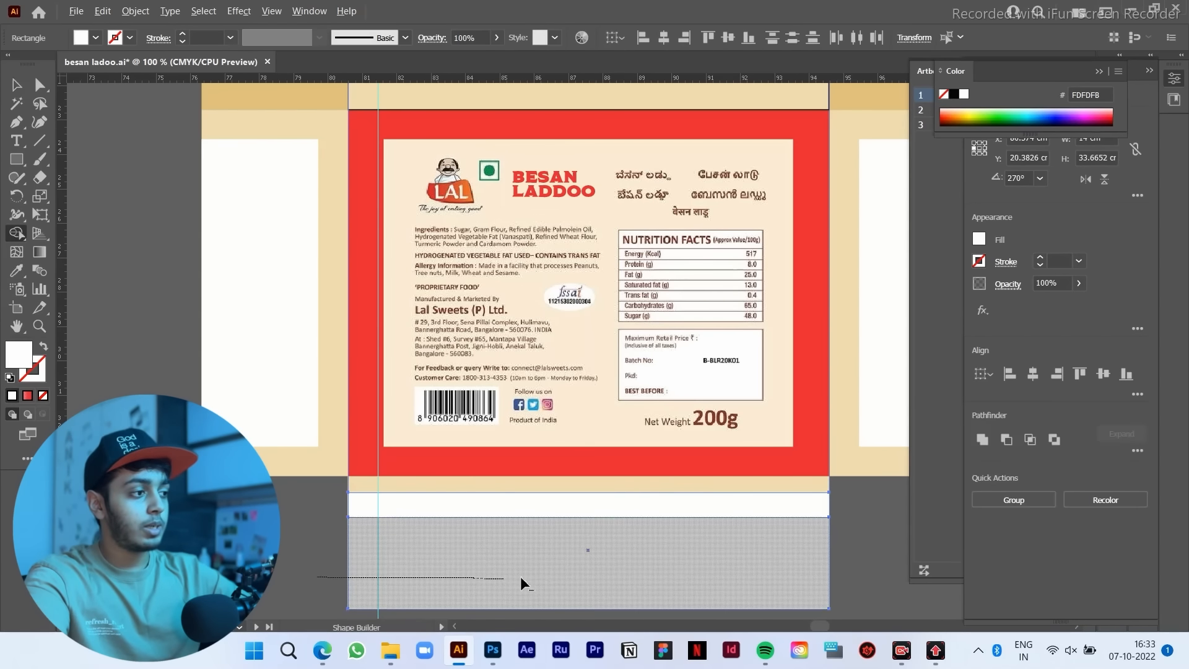
alt+click(521, 575)
scroll(521, 575, down, 1)
key(v)
click(581, 561)
scroll(583, 564, down, 2)
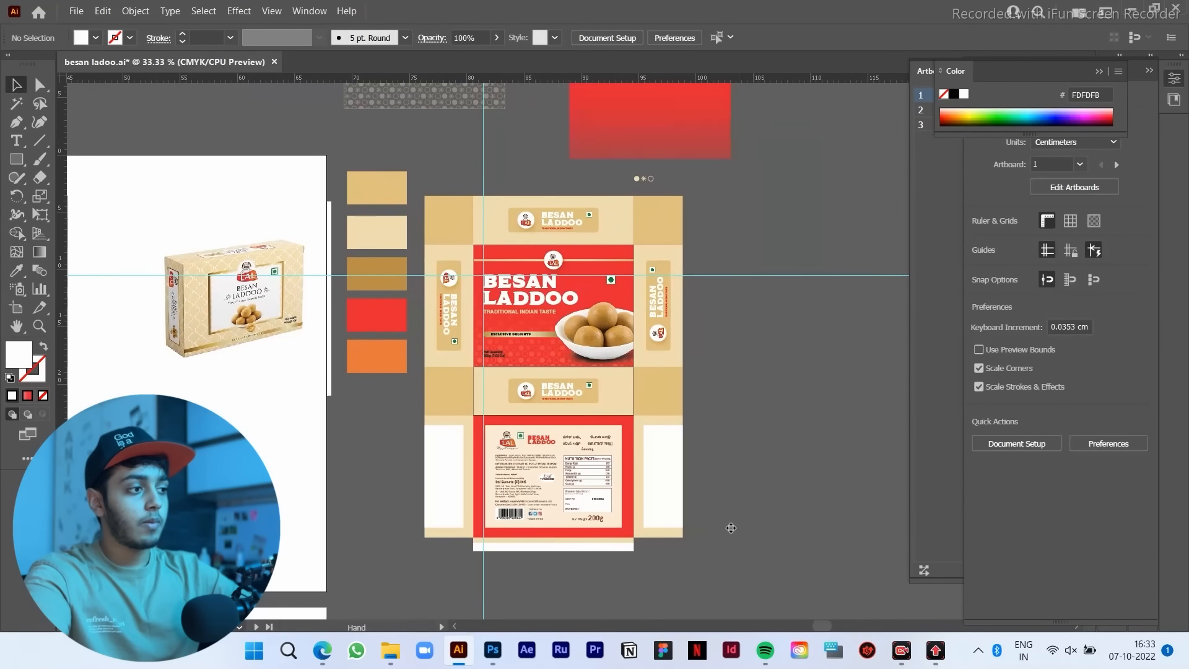
Step: Create a new artboard enclosing the whole unfolded box with a narrow margin on all sides
scroll(700, 457, up, 1)
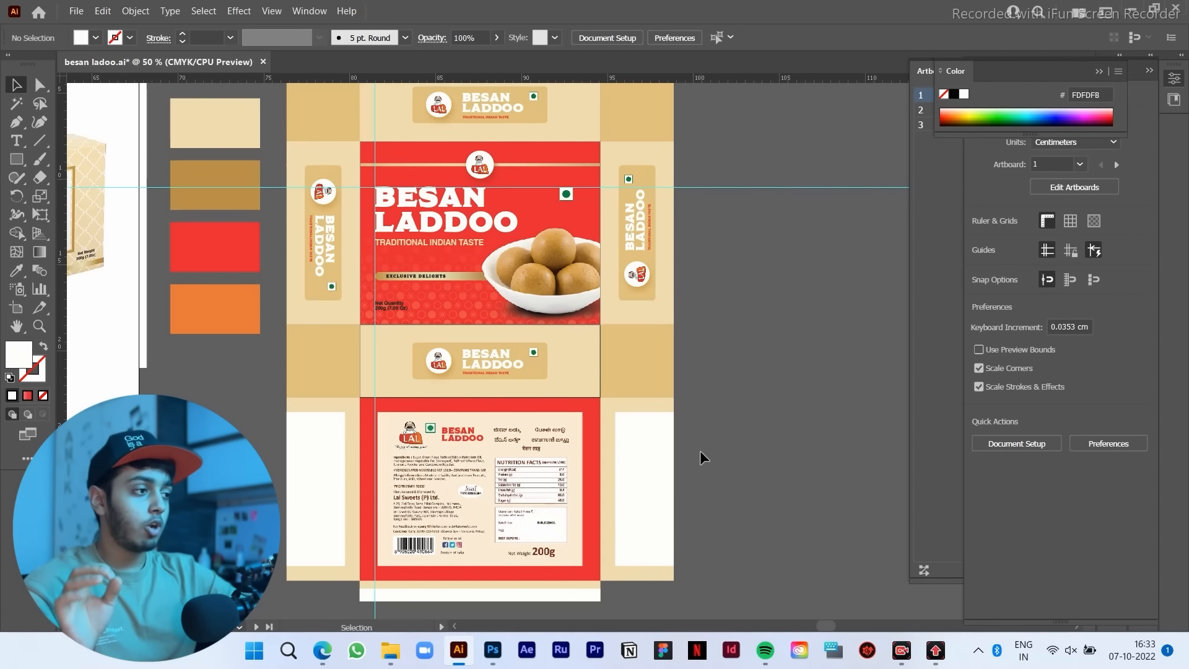
scroll(700, 451, down, 1)
key(space)
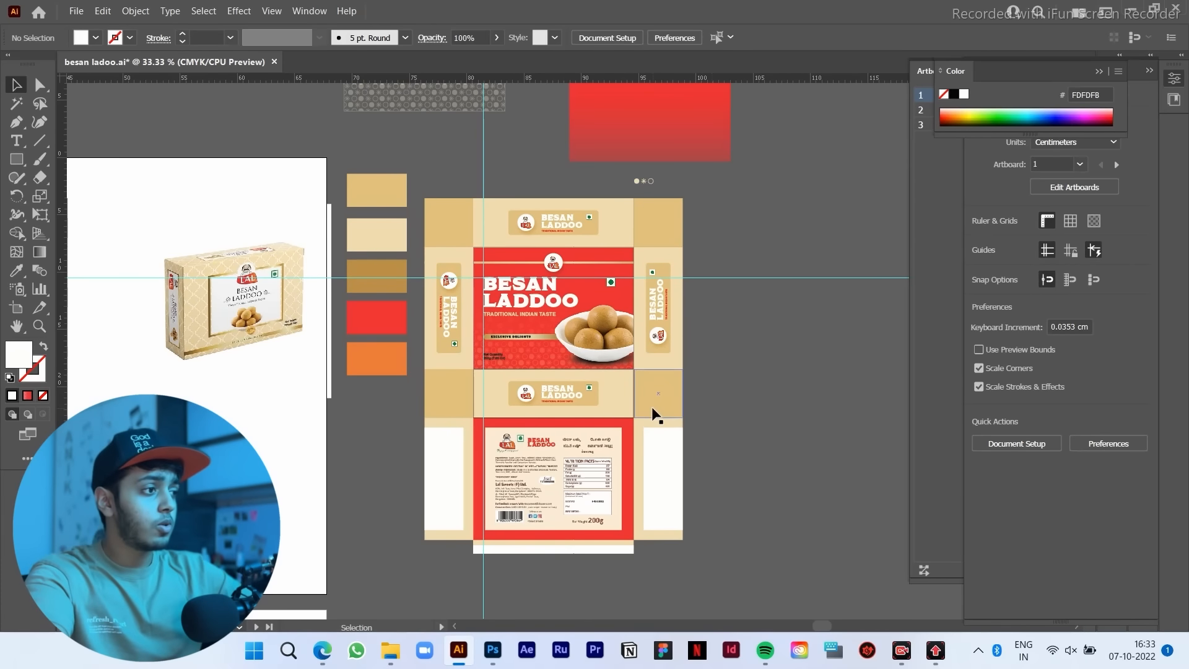
scroll(709, 439, up, 1)
drag(751, 444, 724, 425)
scroll(723, 362, down, 1)
drag(723, 362, 726, 387)
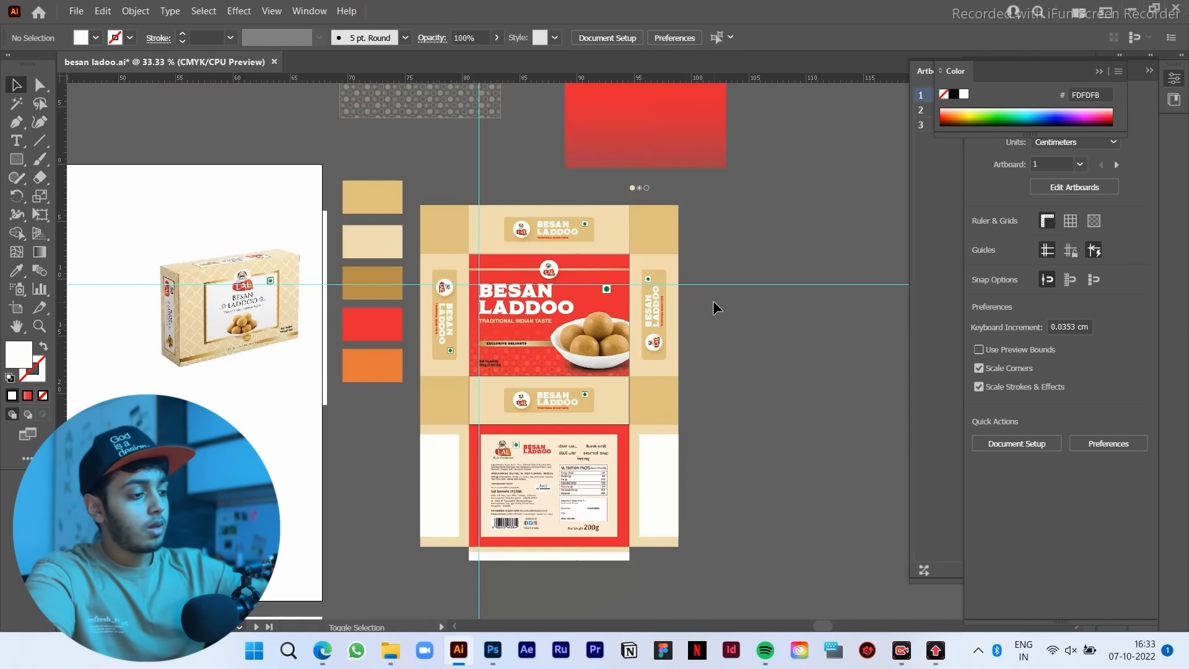
key(shift+o)
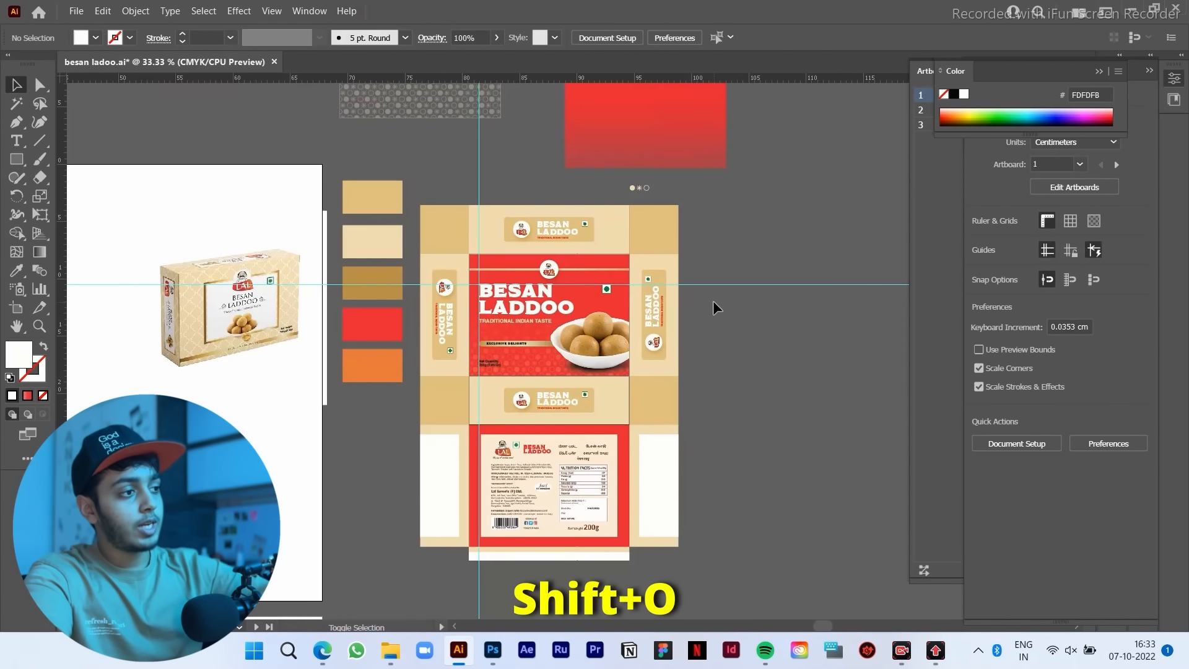
drag(685, 197, 414, 564)
key(v)
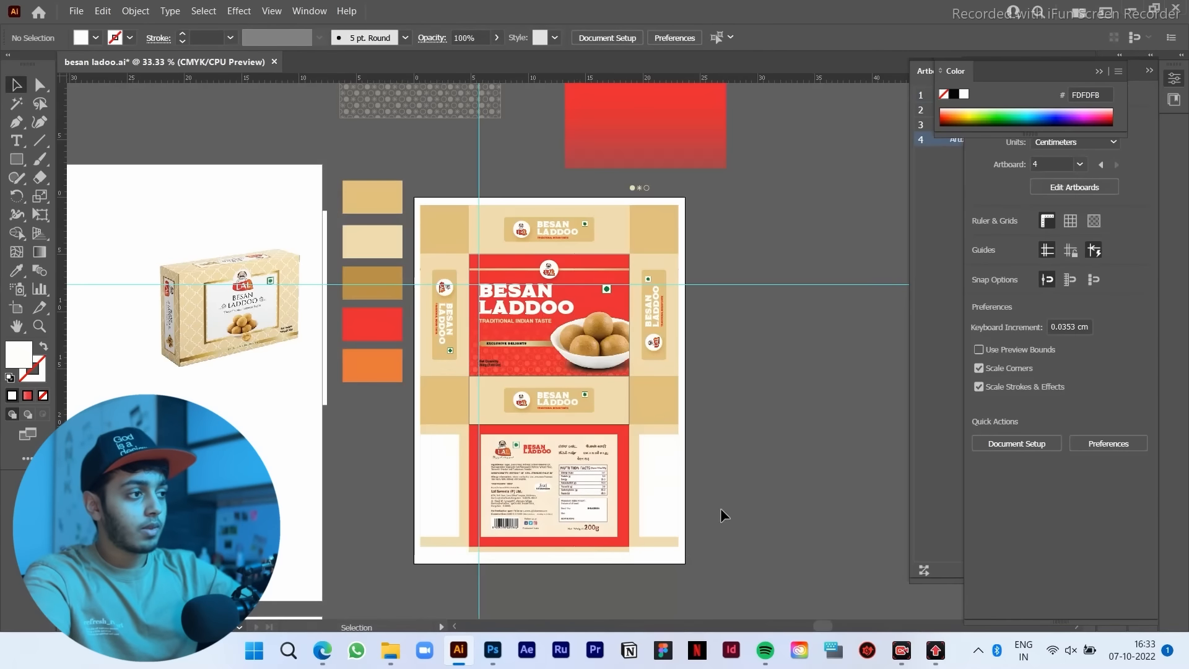
drag(720, 428, 728, 421)
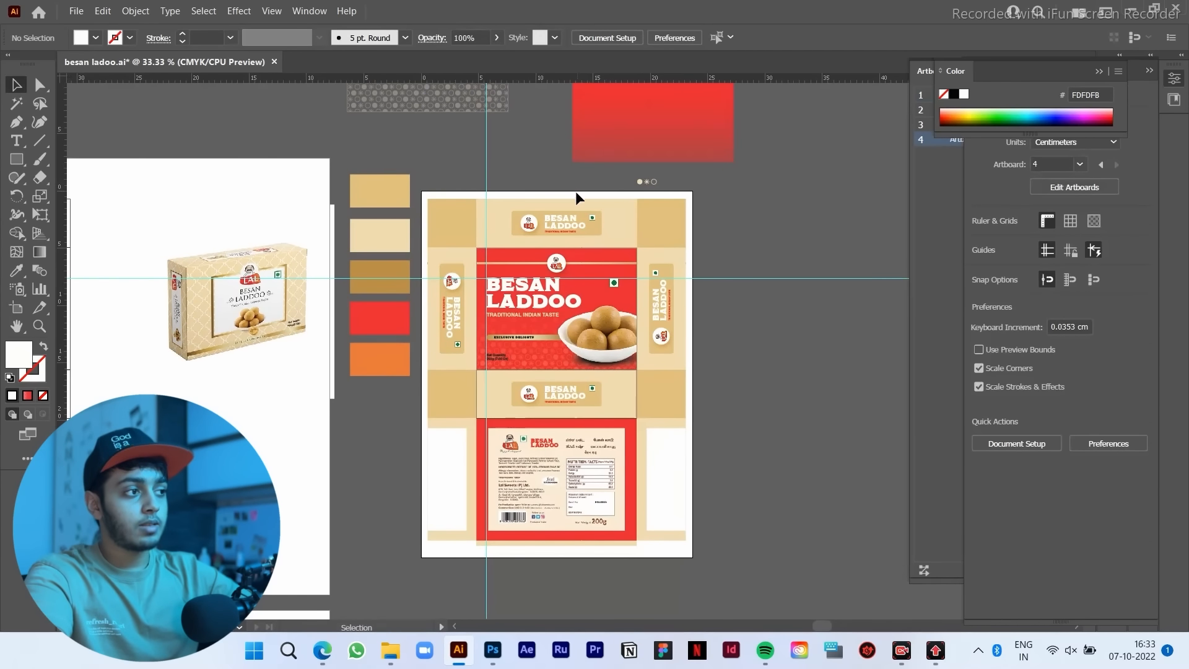